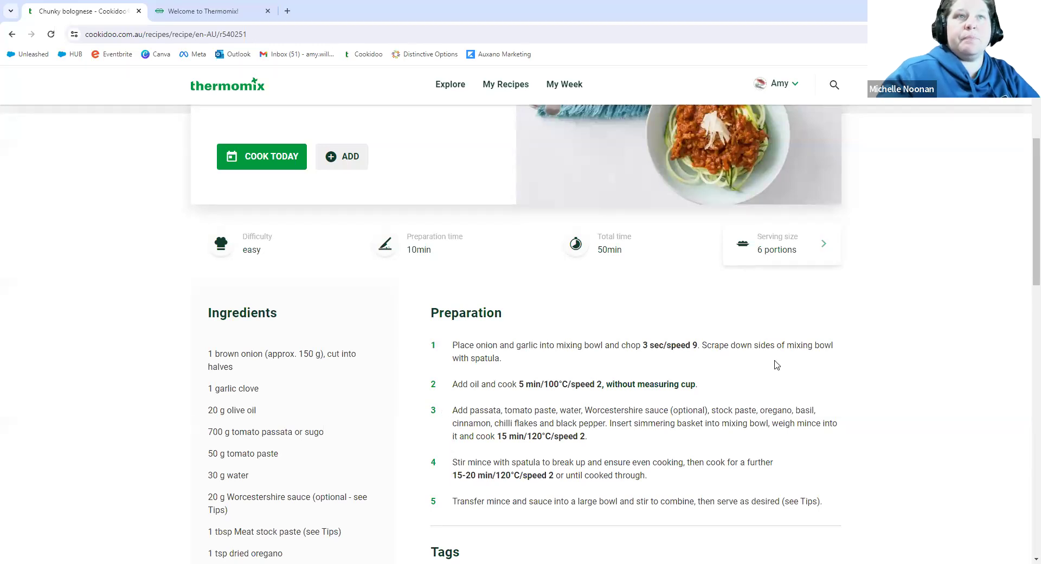
Switch Chunky bolognese to 8 portions and select step 3's '16 min/Varoma/speed 2' setting.
click(794, 254)
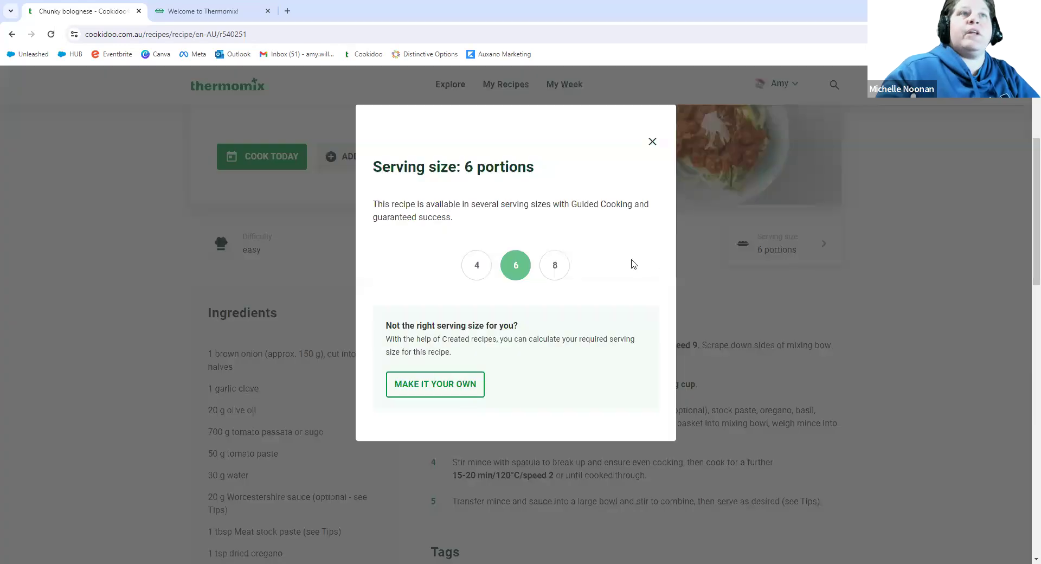
click(555, 265)
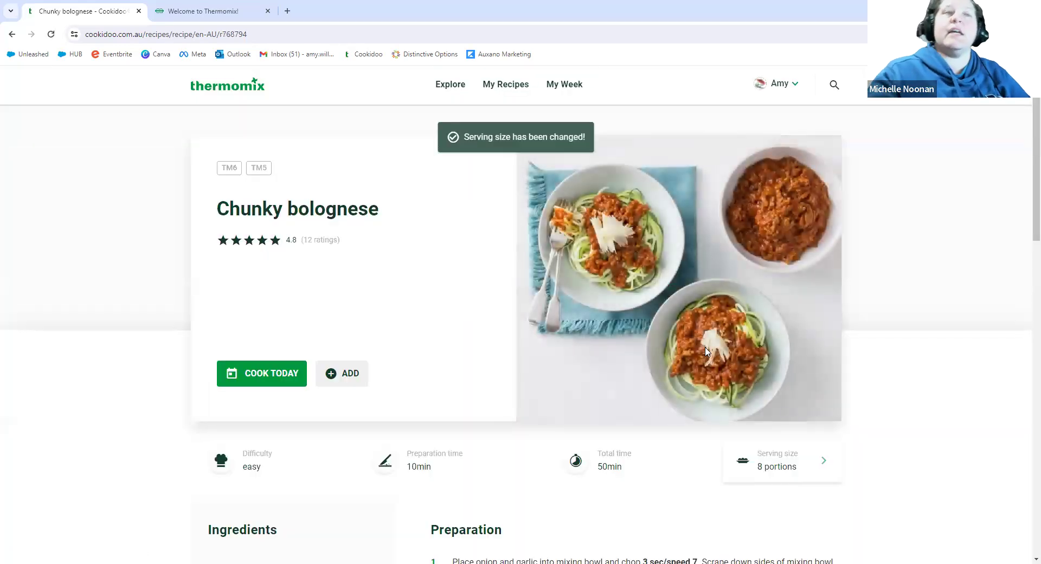
scroll(675, 308, down, 5)
drag(673, 386, 532, 383)
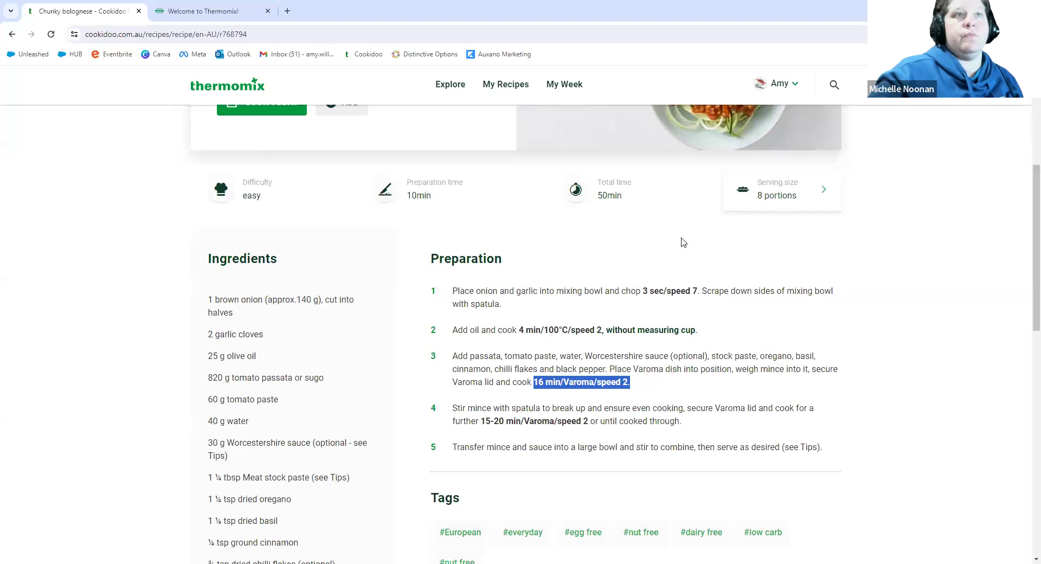
scroll(675, 242, up, 2)
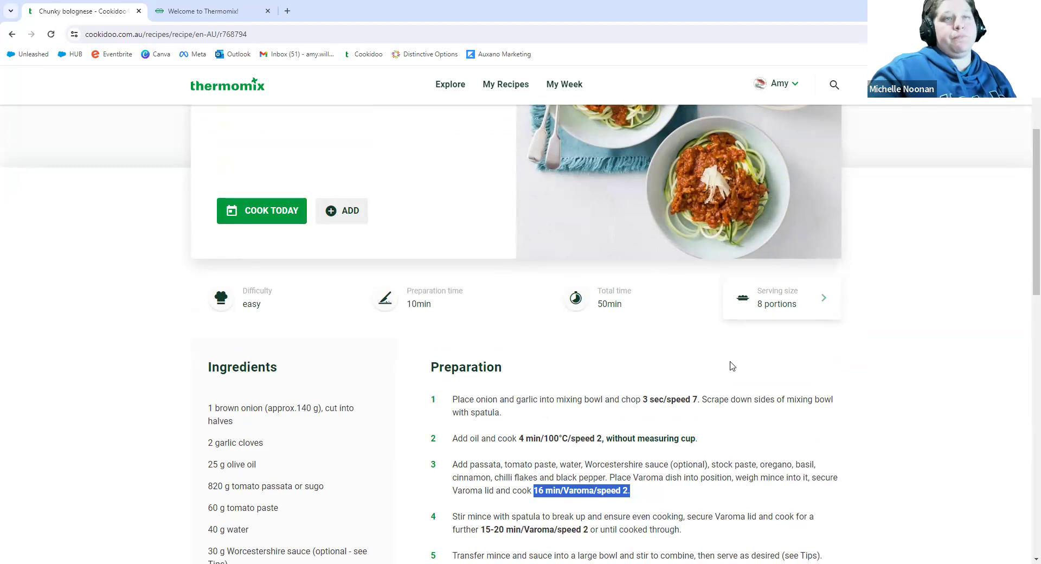
scroll(731, 366, down, 3)
scroll(732, 366, up, 6)
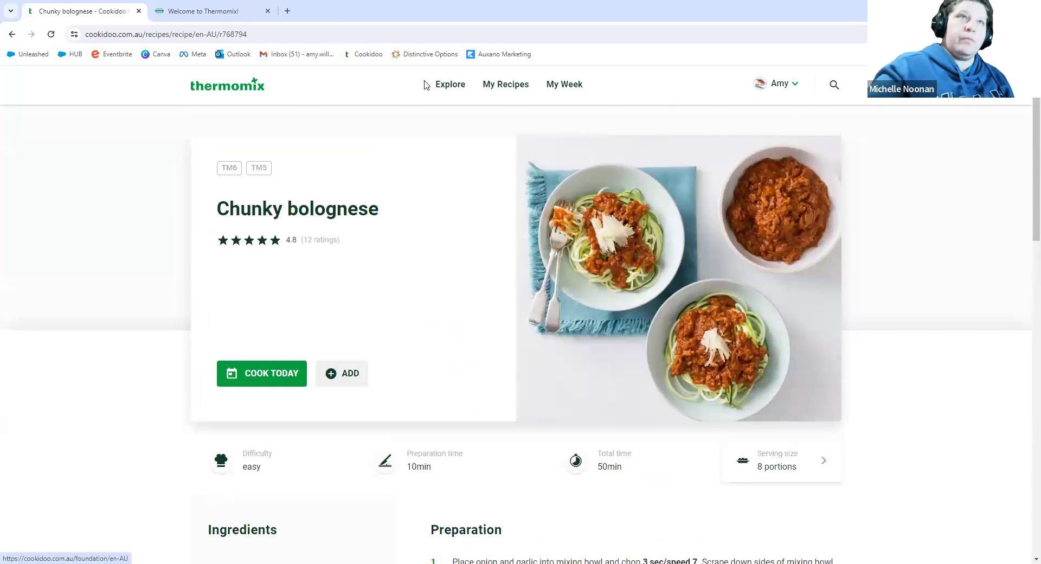
scroll(599, 285, down, 1)
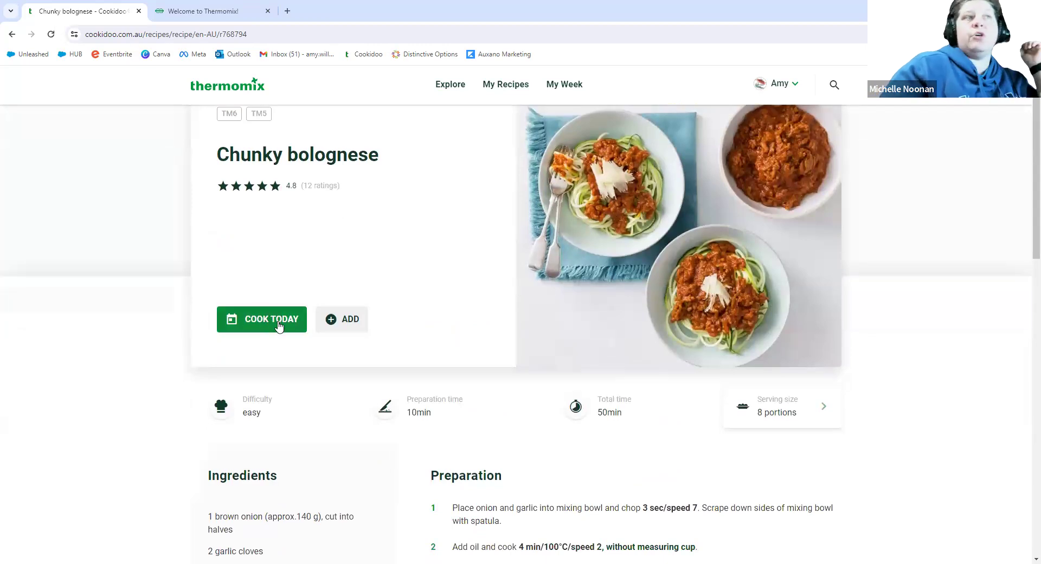
Add Chunky bolognese to My Week on 20 May 2024 and save the plan.
click(340, 321)
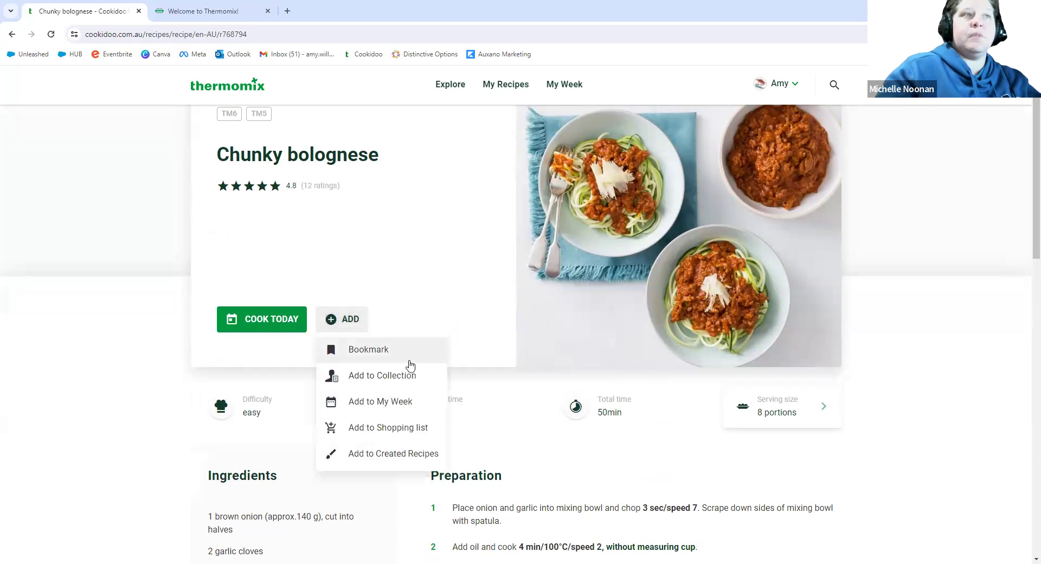
click(359, 402)
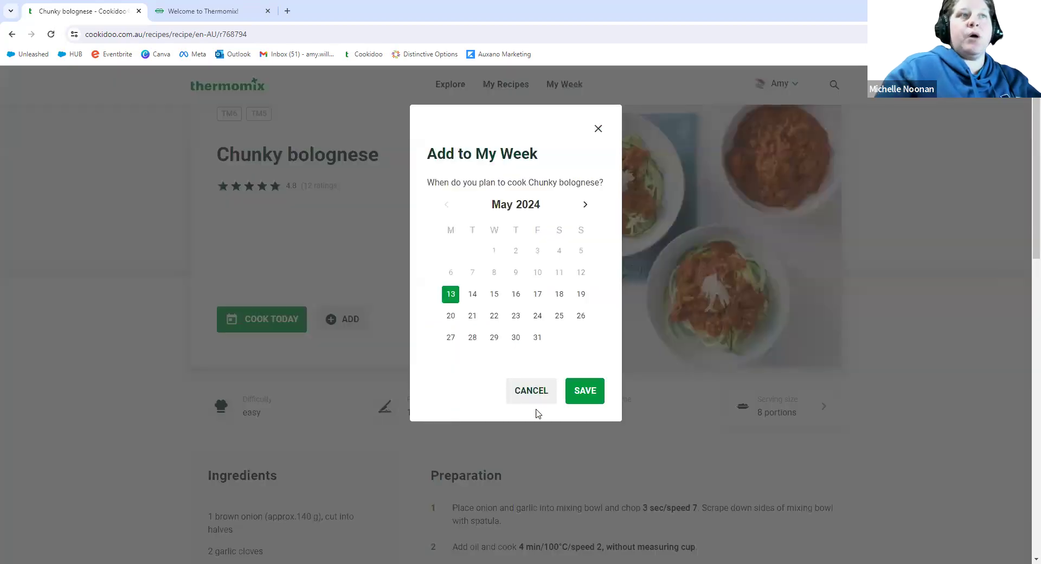
click(580, 294)
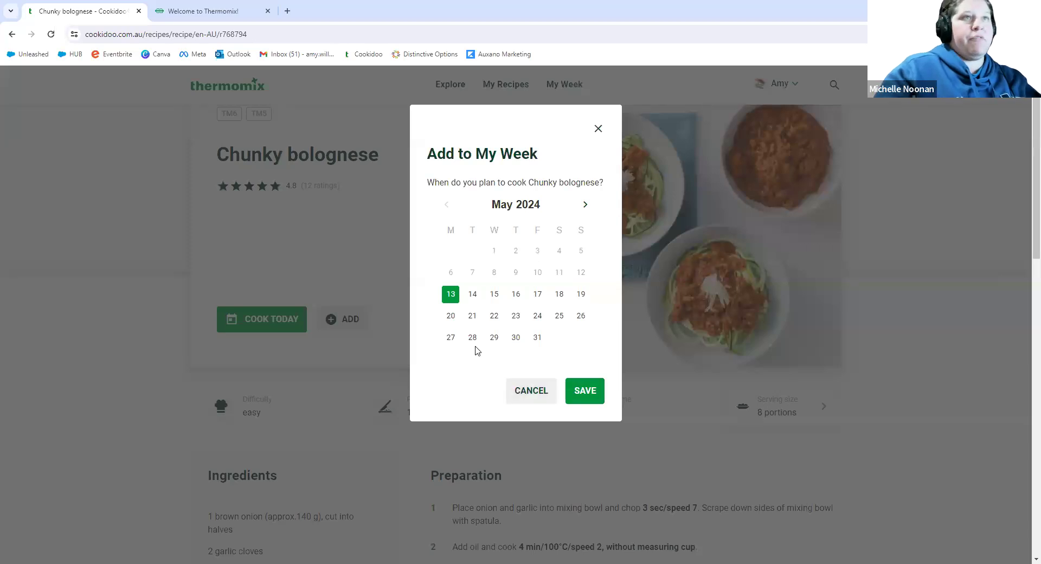
click(451, 316)
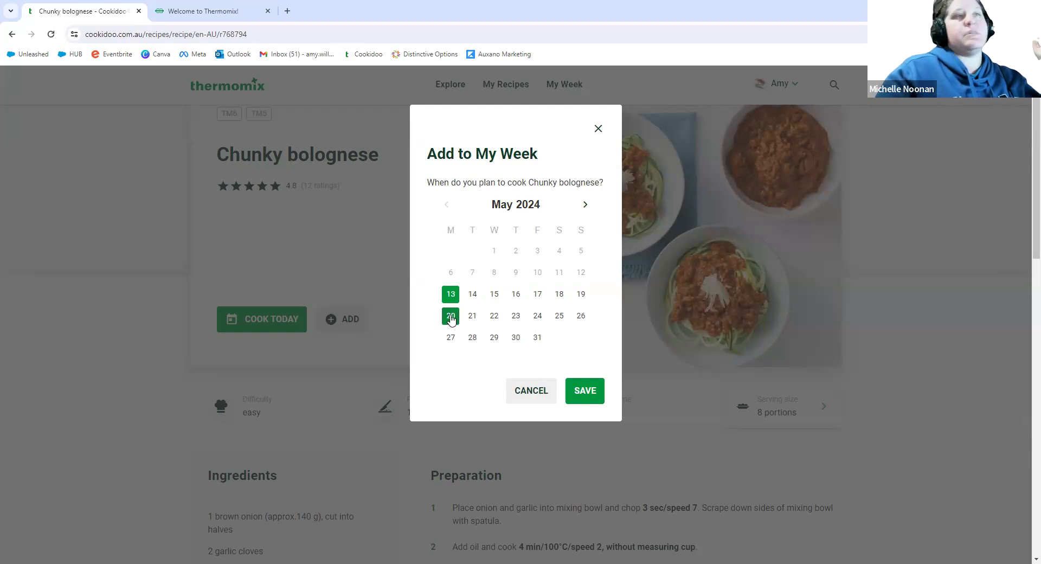
click(451, 318)
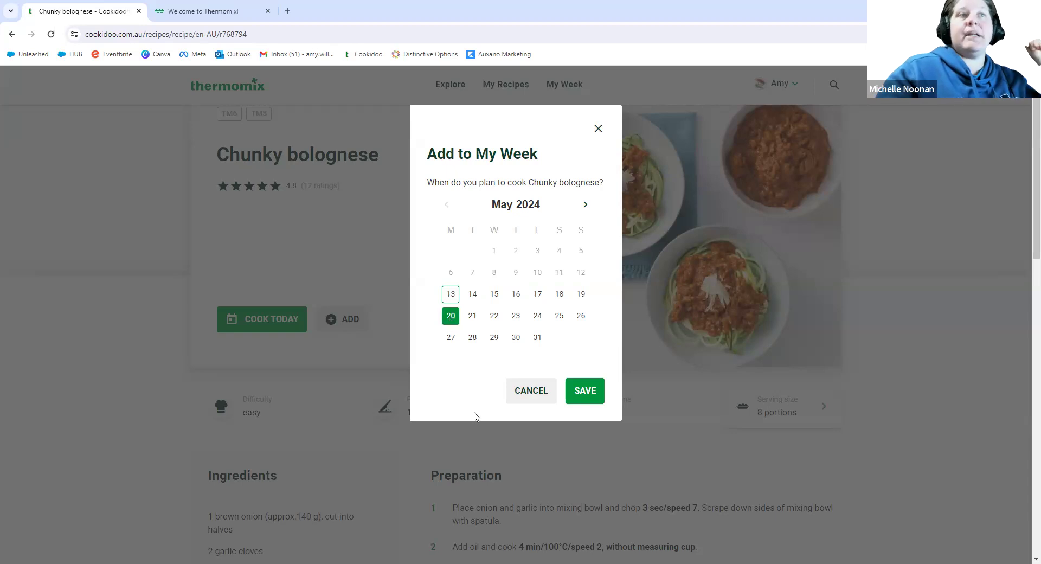
click(576, 397)
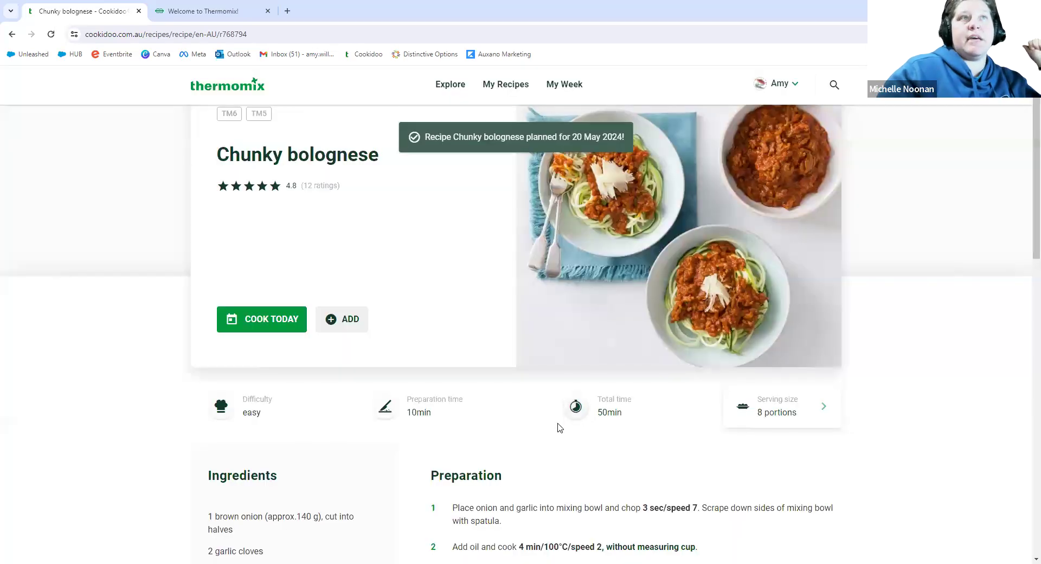
scroll(623, 365, down, 2)
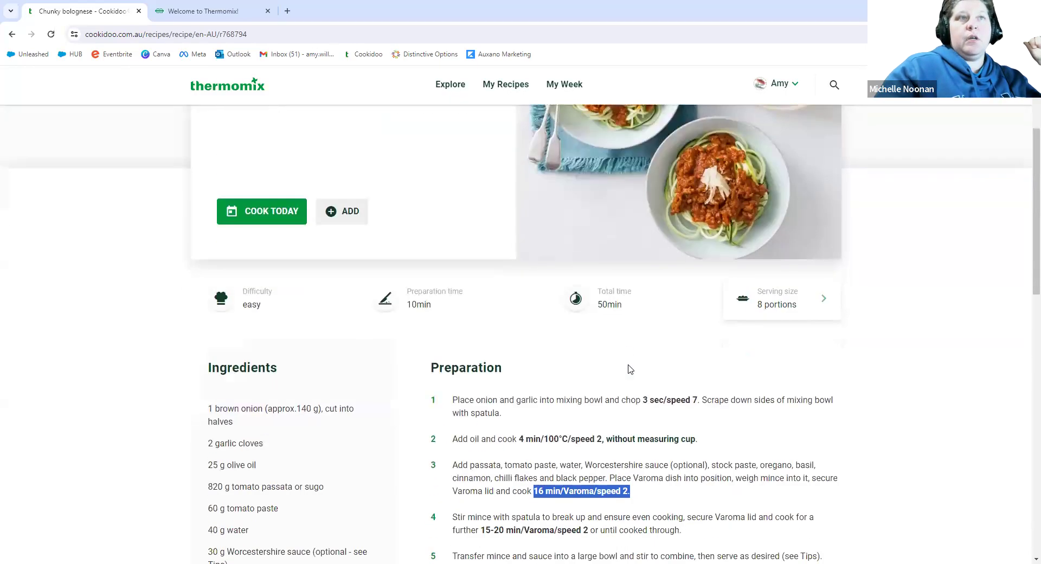
scroll(621, 348, up, 3)
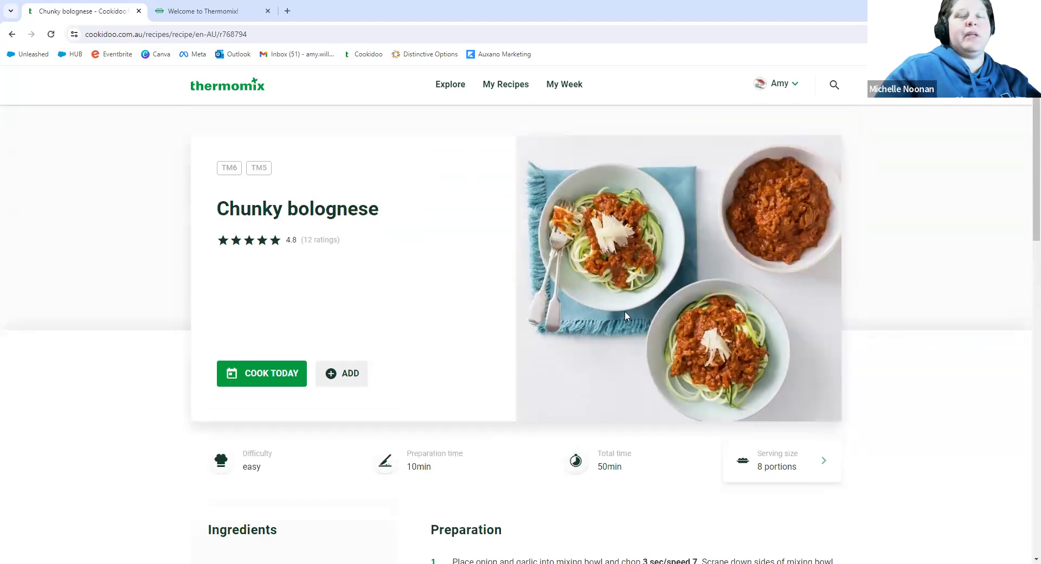
scroll(472, 176, down, 3)
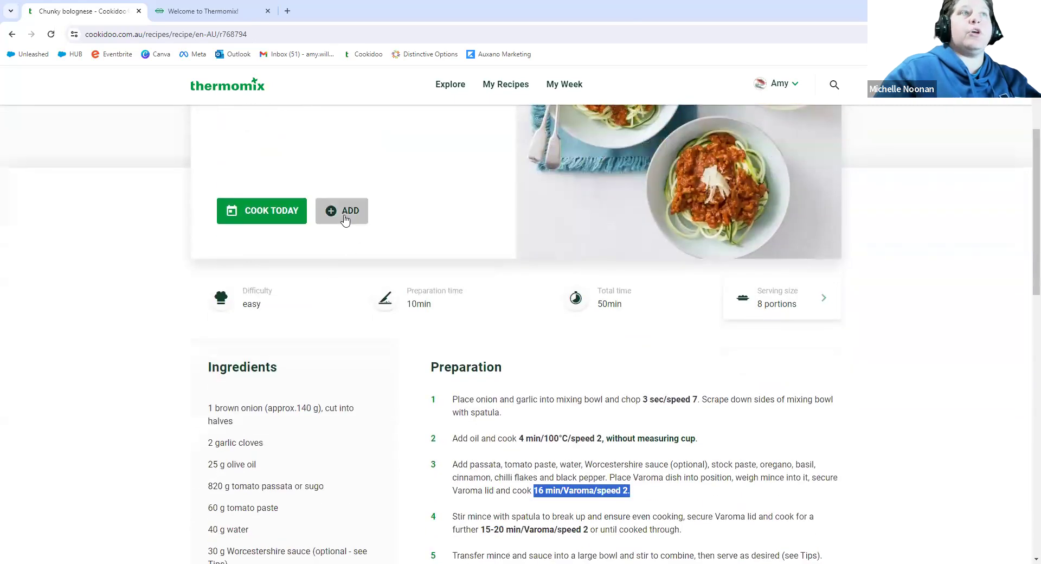
click(343, 212)
click(384, 269)
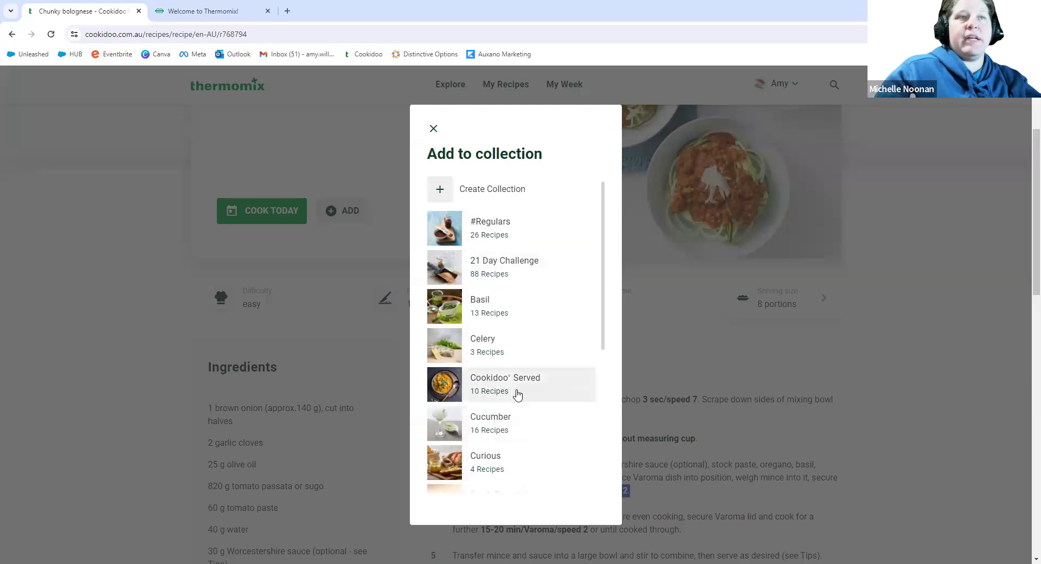
scroll(516, 395, down, 3)
scroll(516, 395, down, 2)
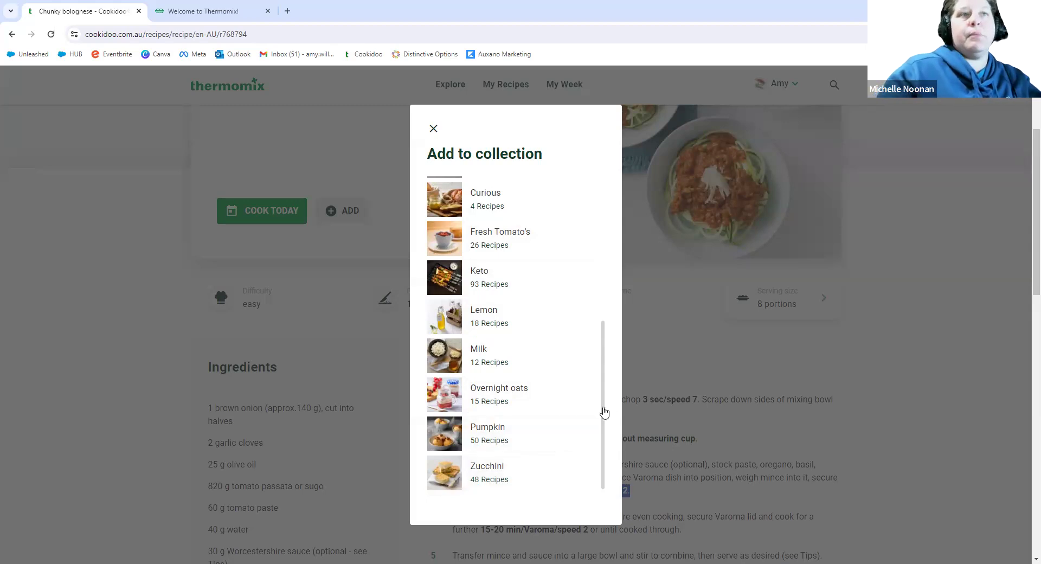
drag(602, 413, 620, 232)
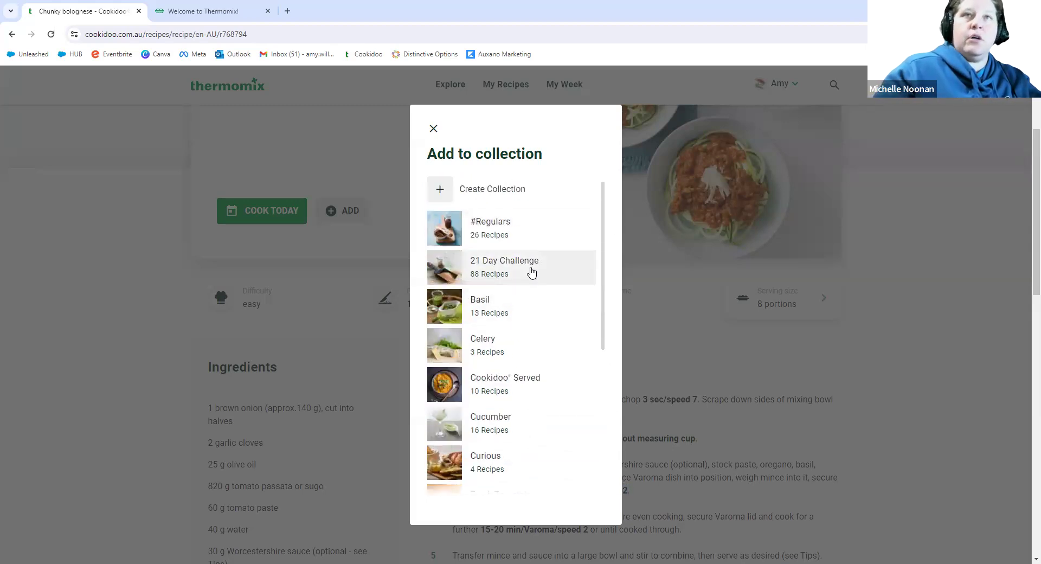
click(434, 129)
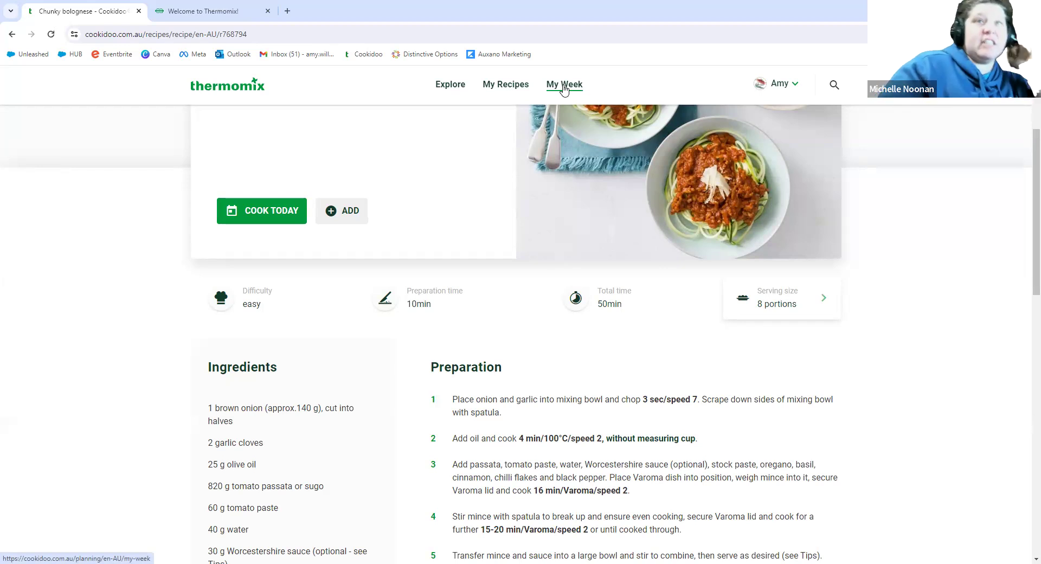
Clear the entire My Week shopping list, then show the 19–25 May week.
click(564, 86)
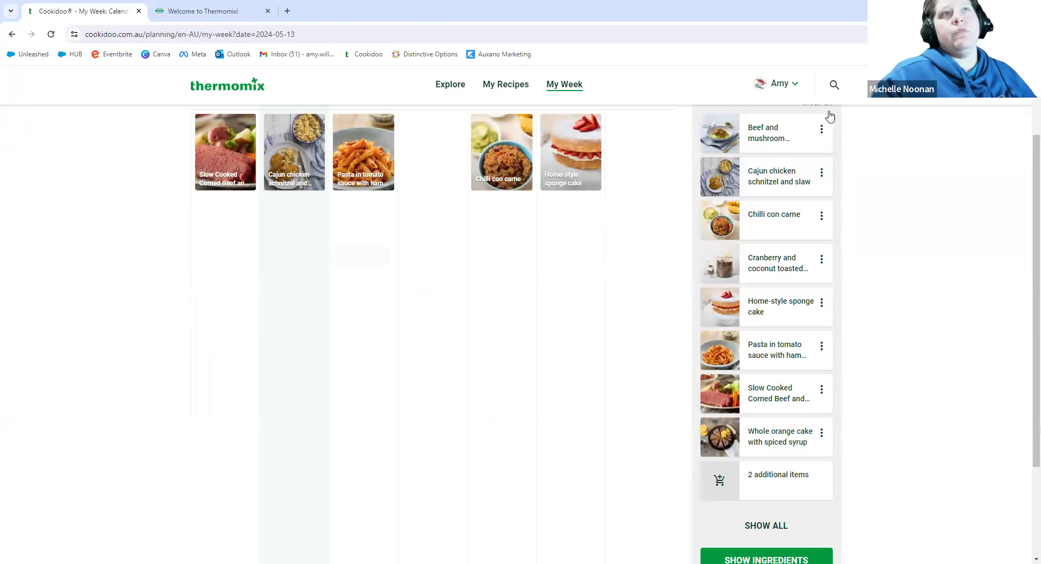
scroll(773, 353, up, 2)
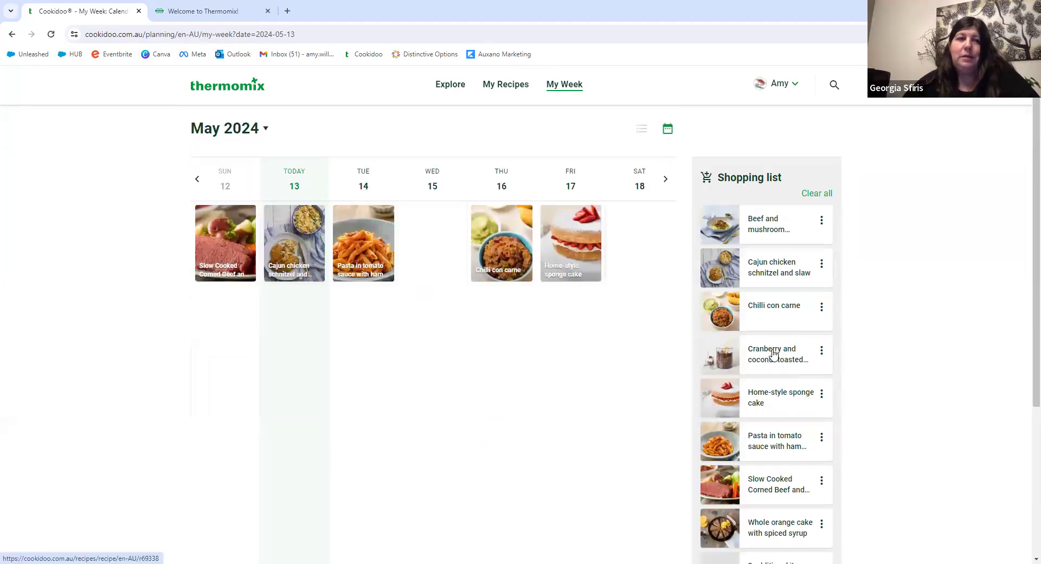
click(818, 193)
click(588, 243)
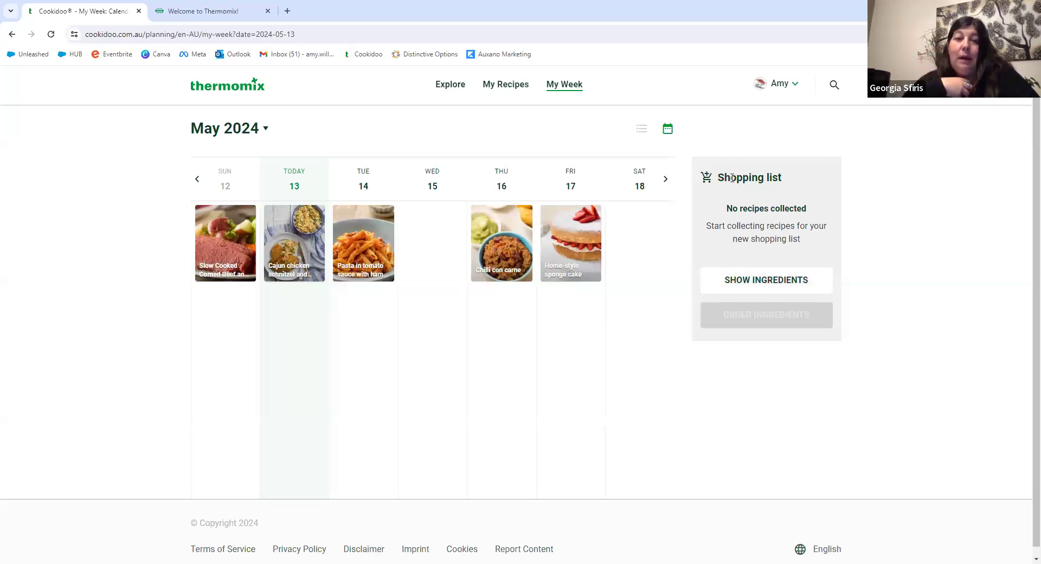
click(665, 179)
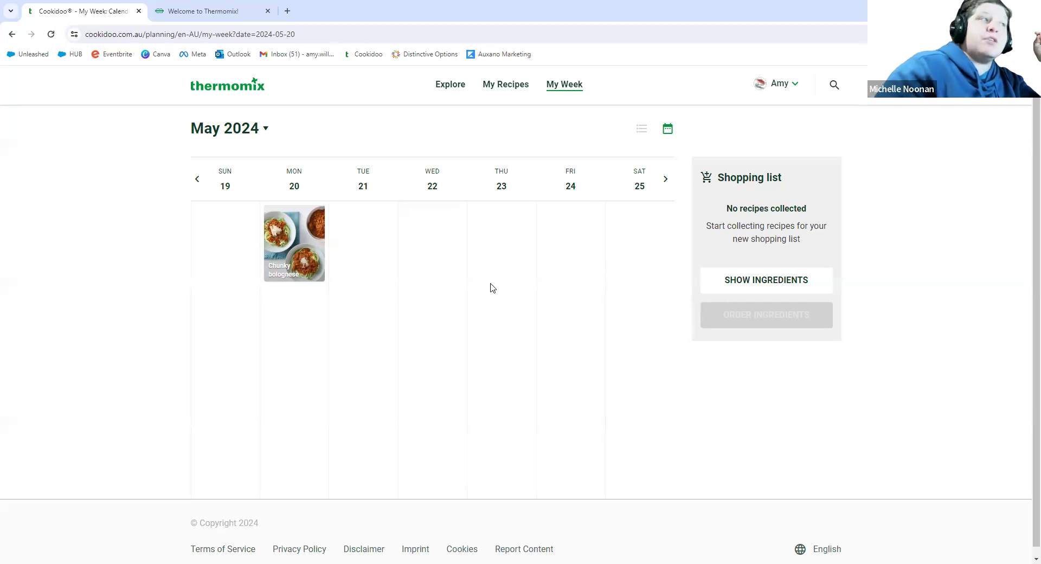
Search the Explore page for cabbage recipes and open the search filters.
click(461, 87)
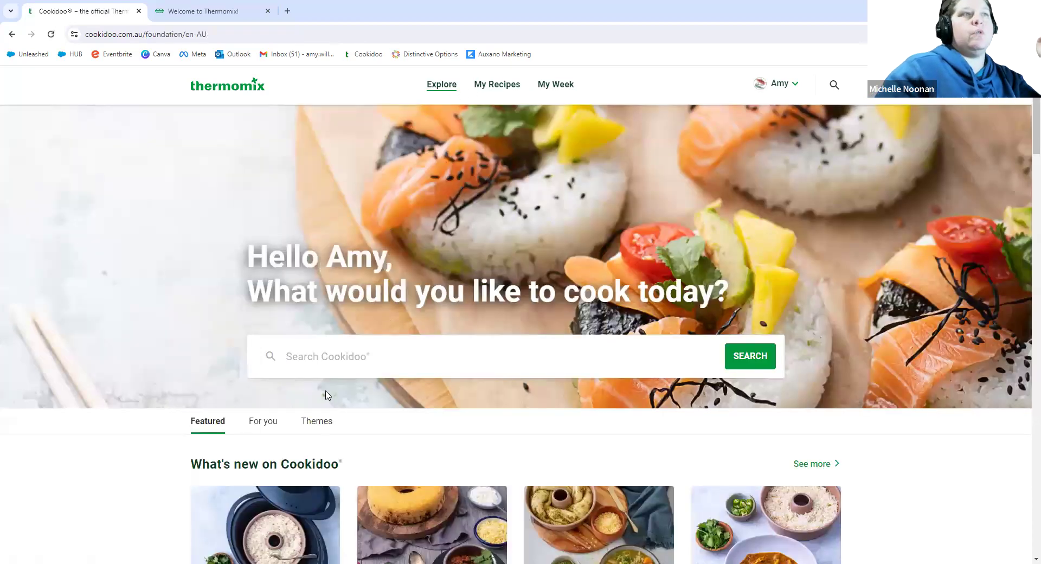
click(302, 413)
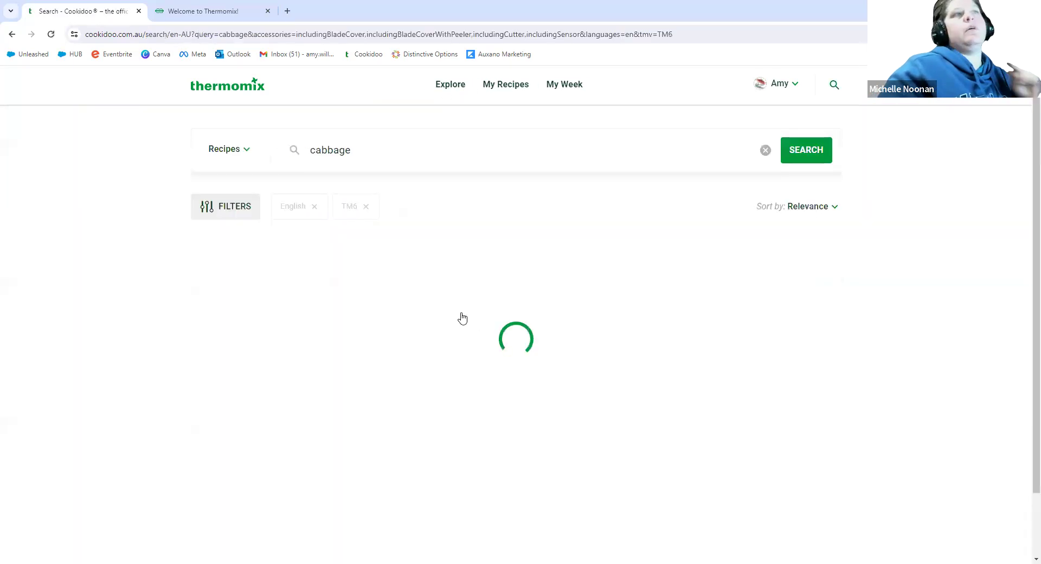
click(239, 206)
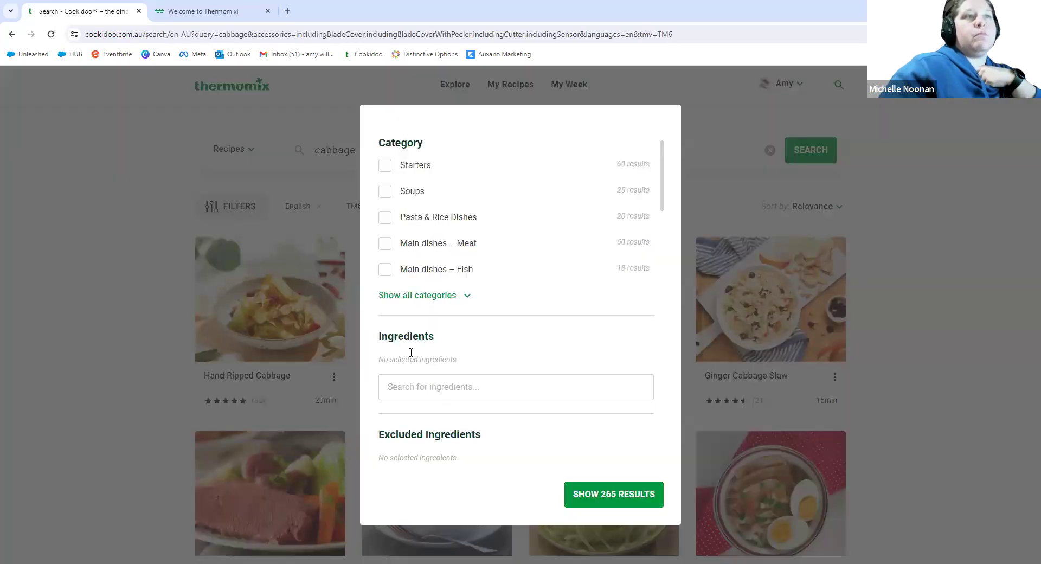
Filter to recipes with water, carrot and red cabbage, showing 34 results.
click(473, 385)
scroll(505, 384, down, 2)
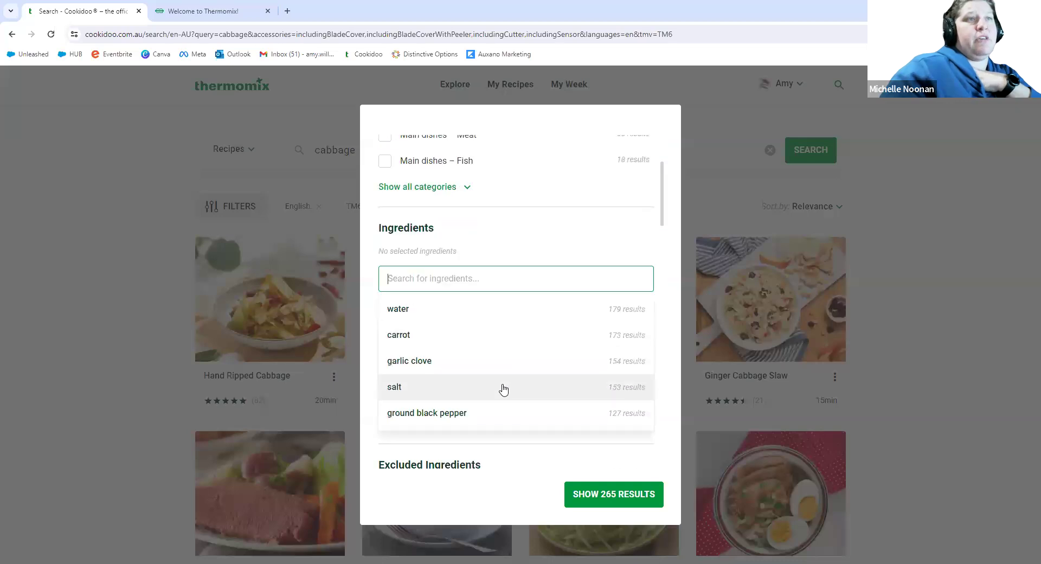
click(397, 307)
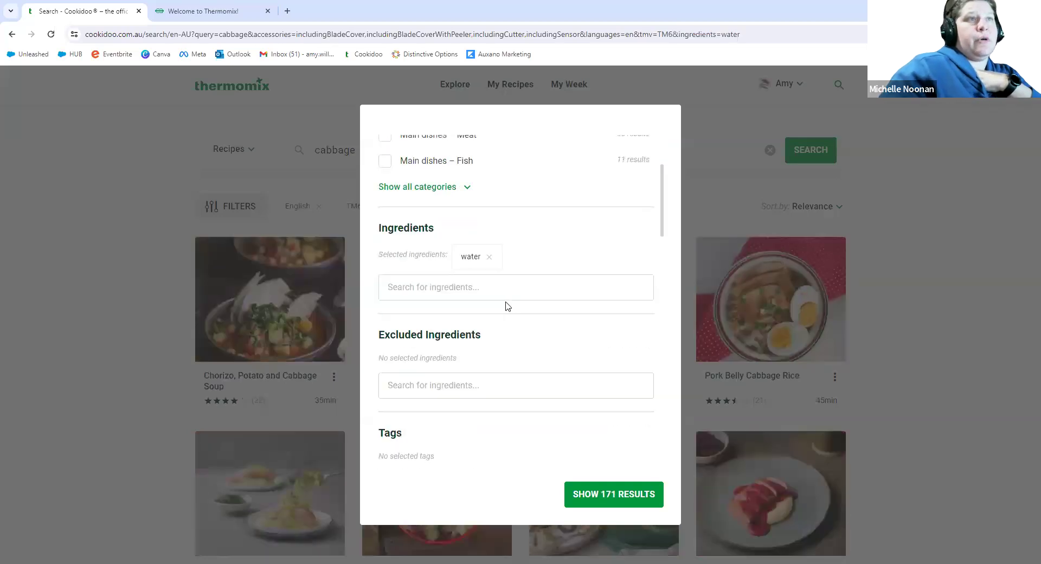
click(468, 290)
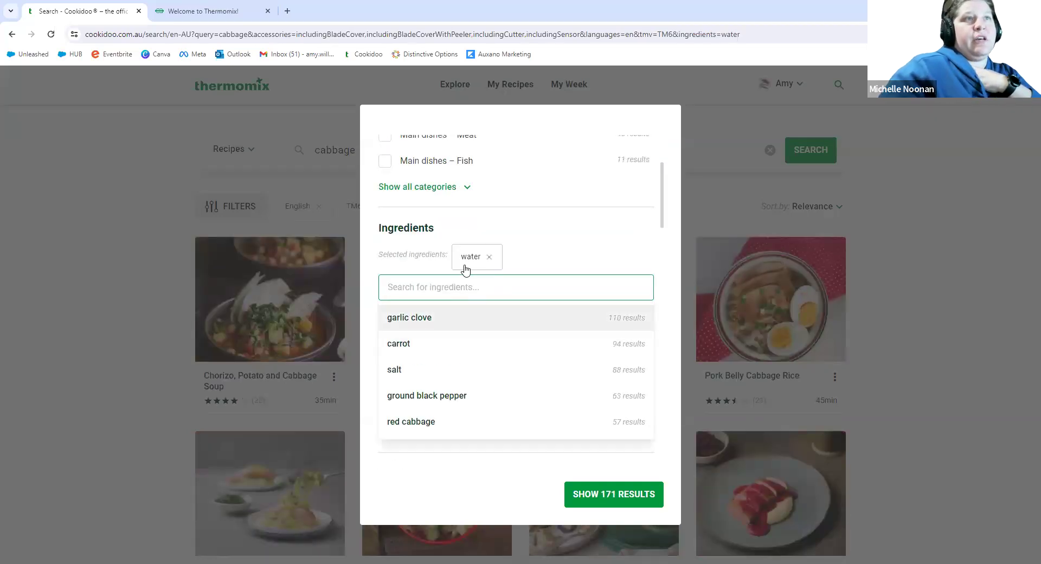
click(406, 344)
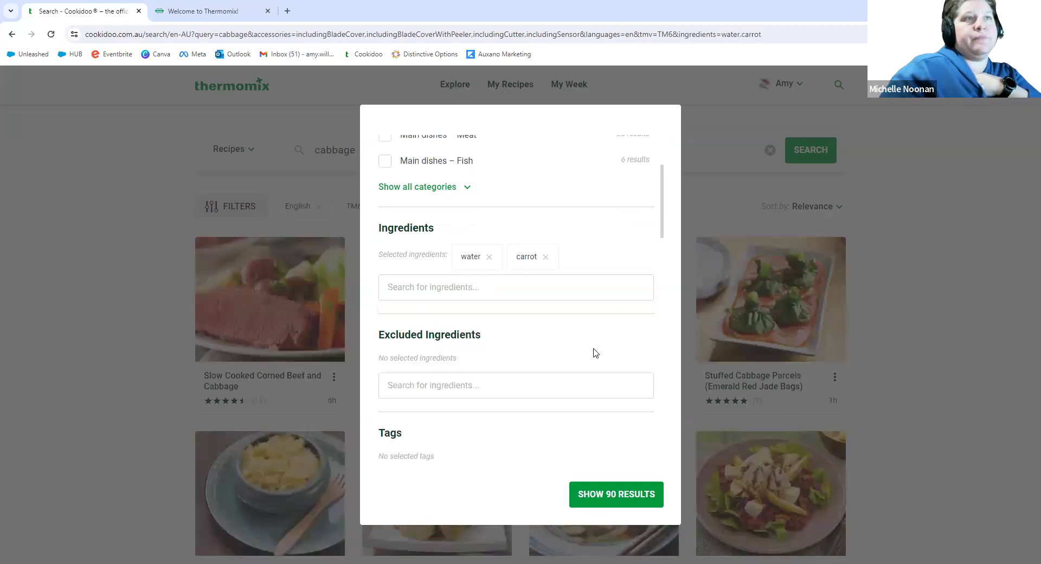
click(441, 291)
click(425, 369)
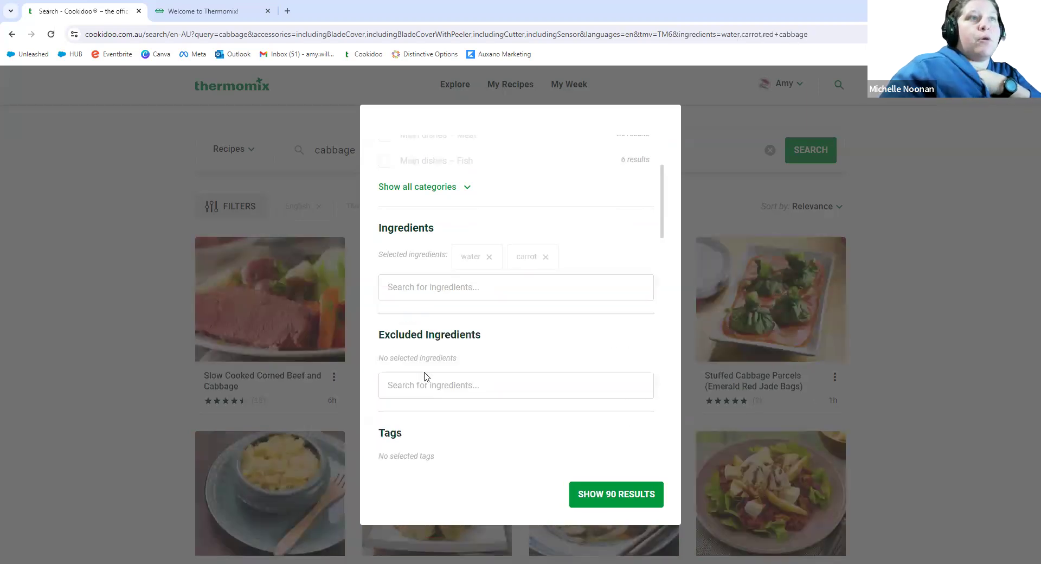
click(635, 495)
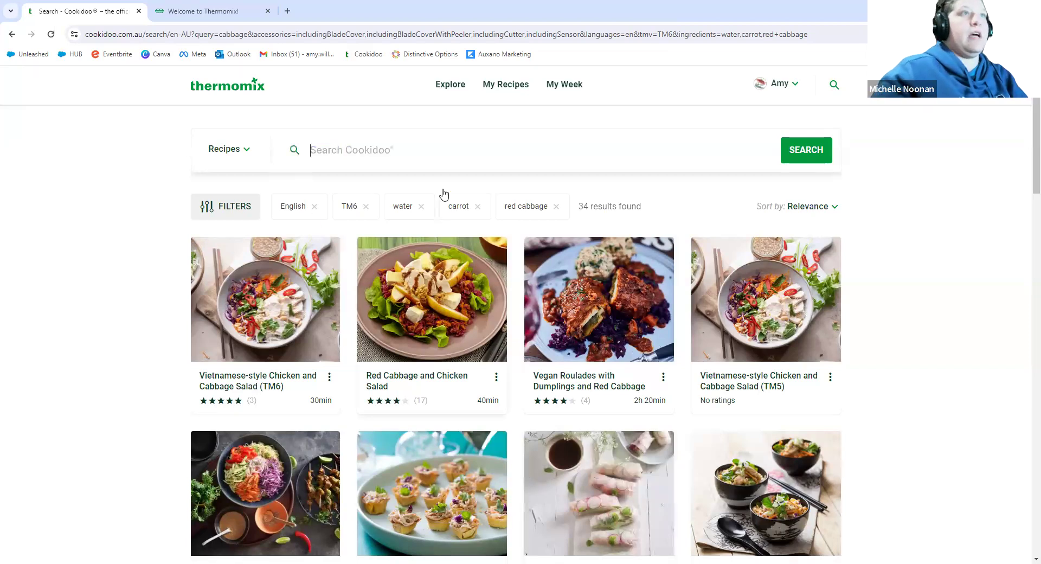
Rerun the search without 'cabbage', remove the water filter, and go to My Week (12–18 May).
click(466, 157)
click(252, 174)
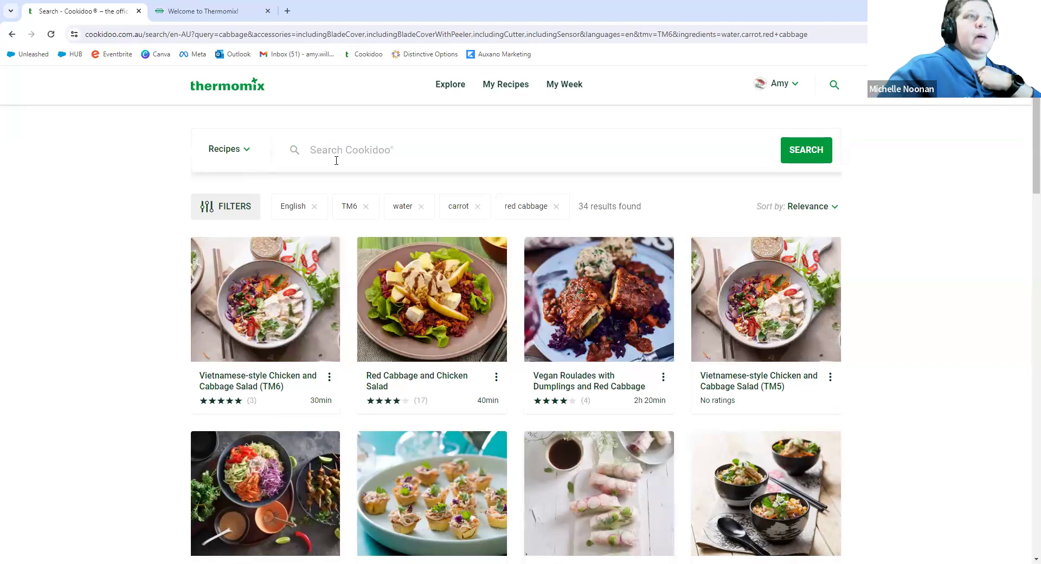
click(336, 160)
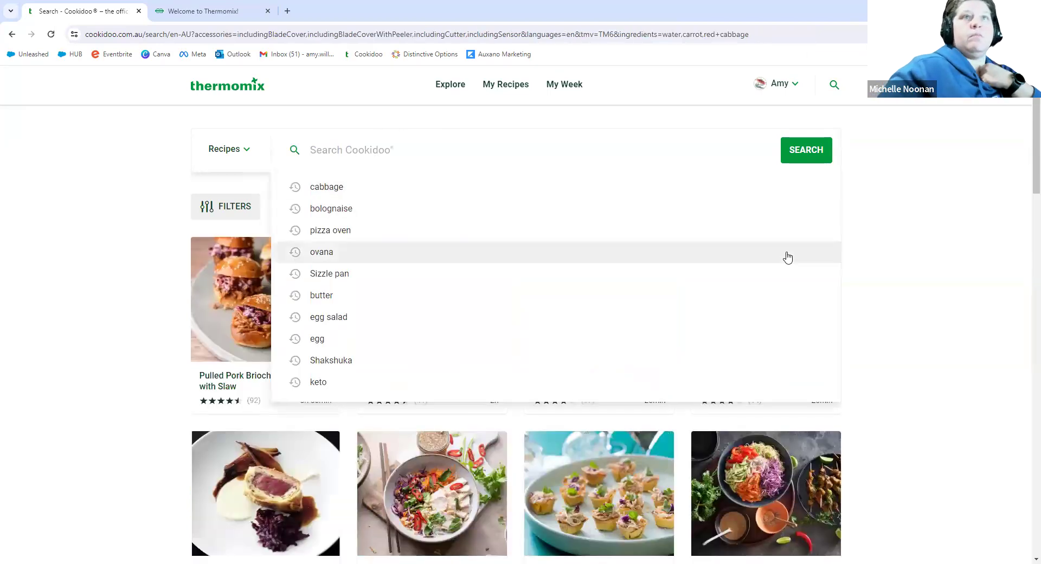
click(871, 224)
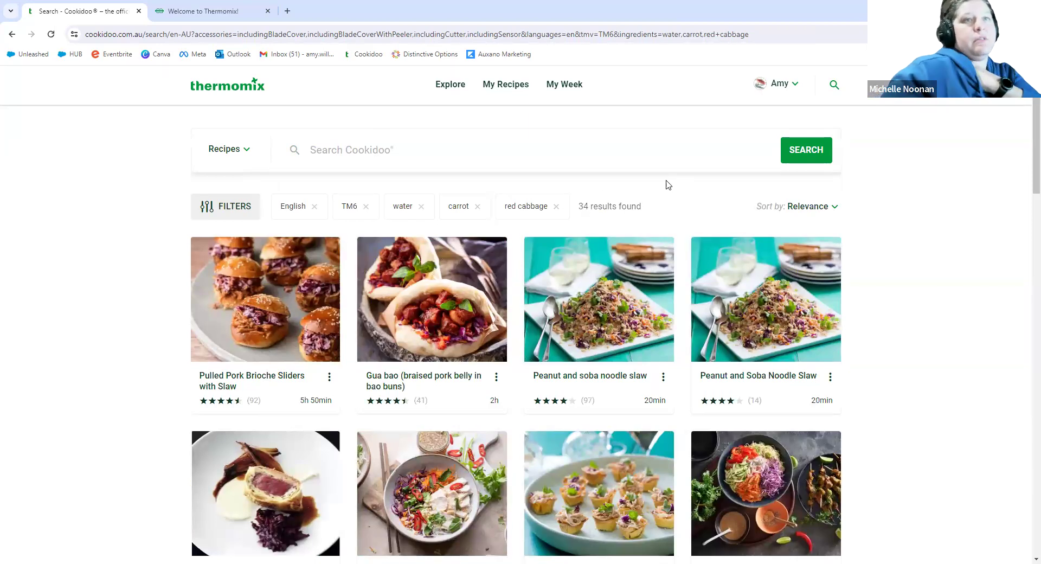
scroll(658, 187, down, 2)
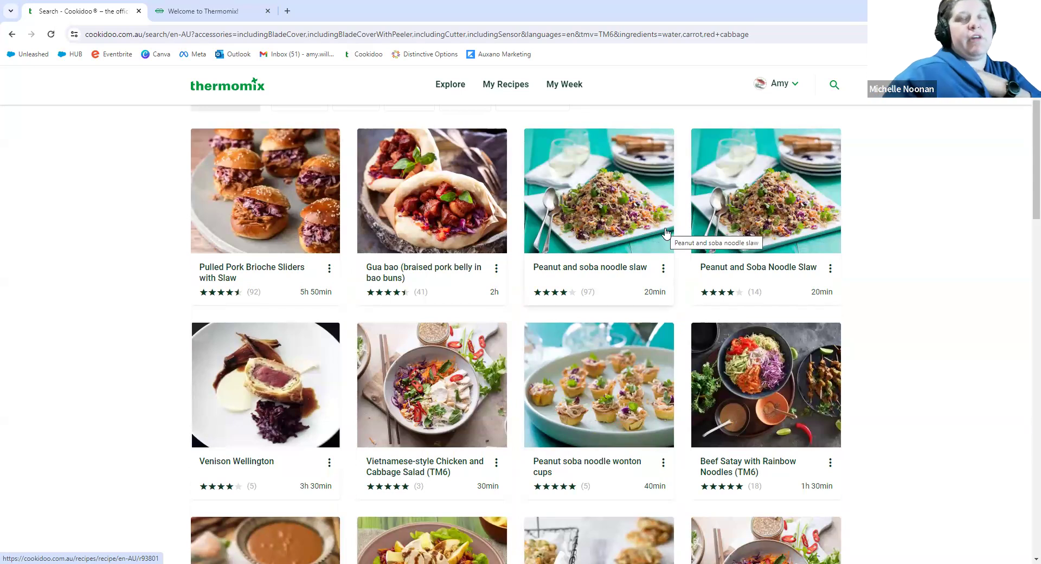
scroll(641, 251, up, 2)
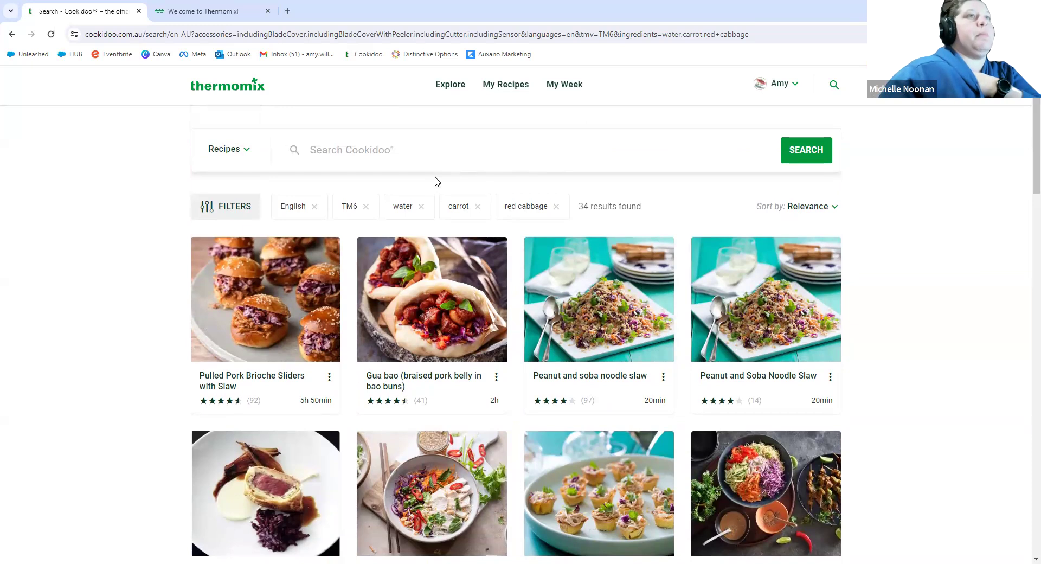
click(422, 206)
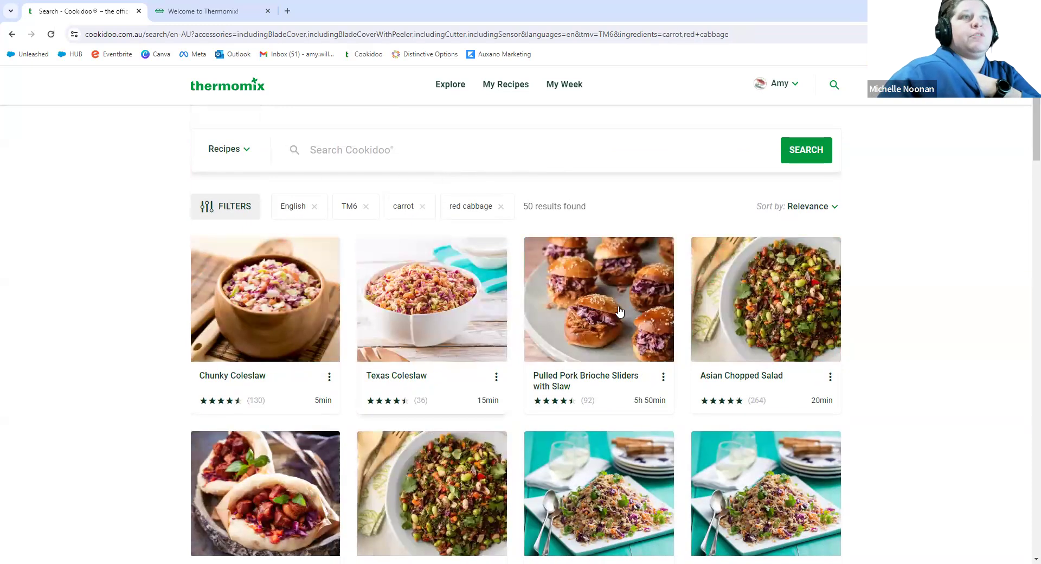
click(564, 91)
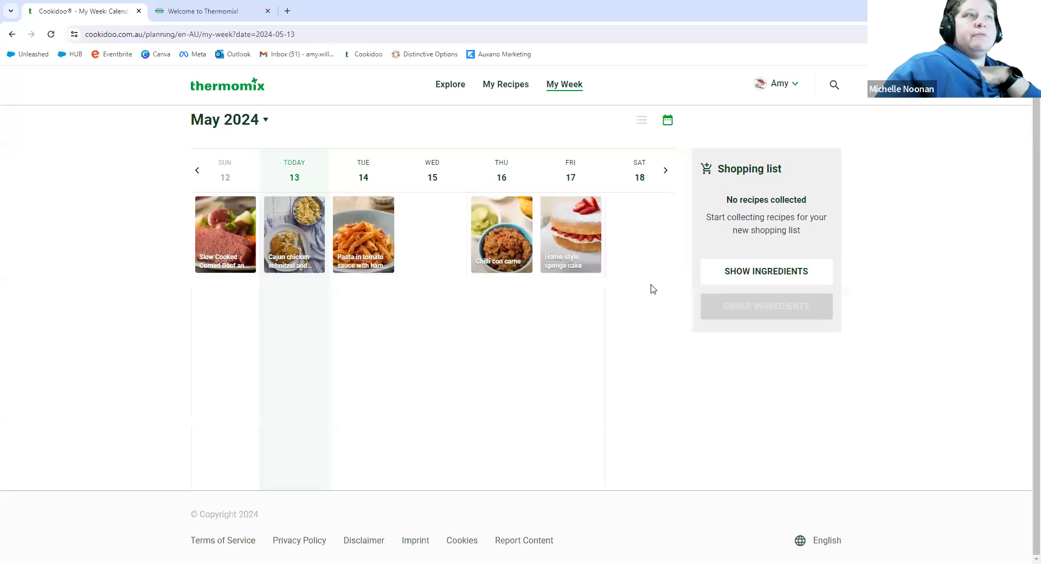
Add corned beef, Cajun chicken, pasta, Chilli con carne and sponge cake to the shopping list, then view it.
click(237, 255)
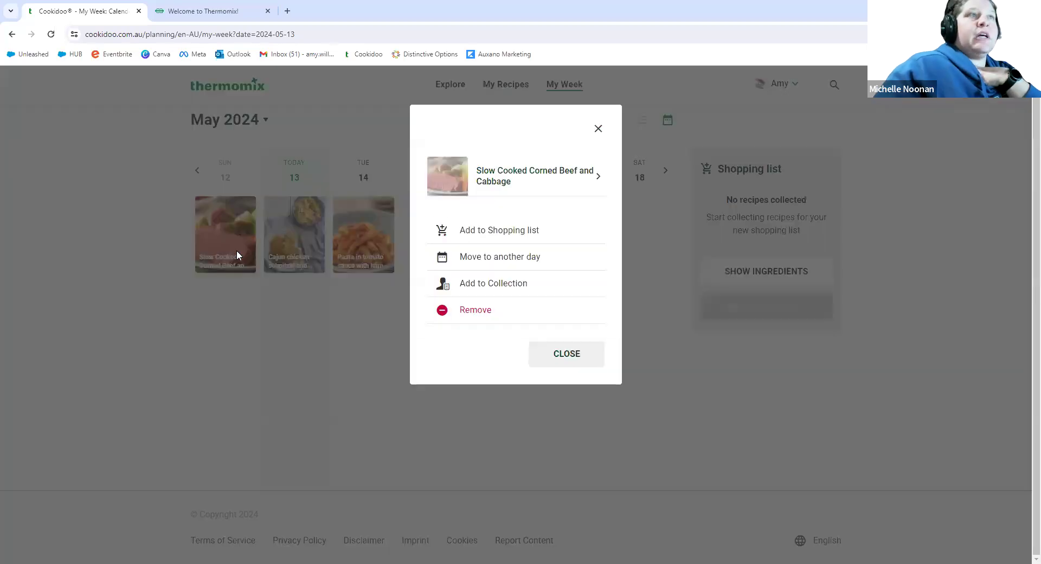
click(486, 233)
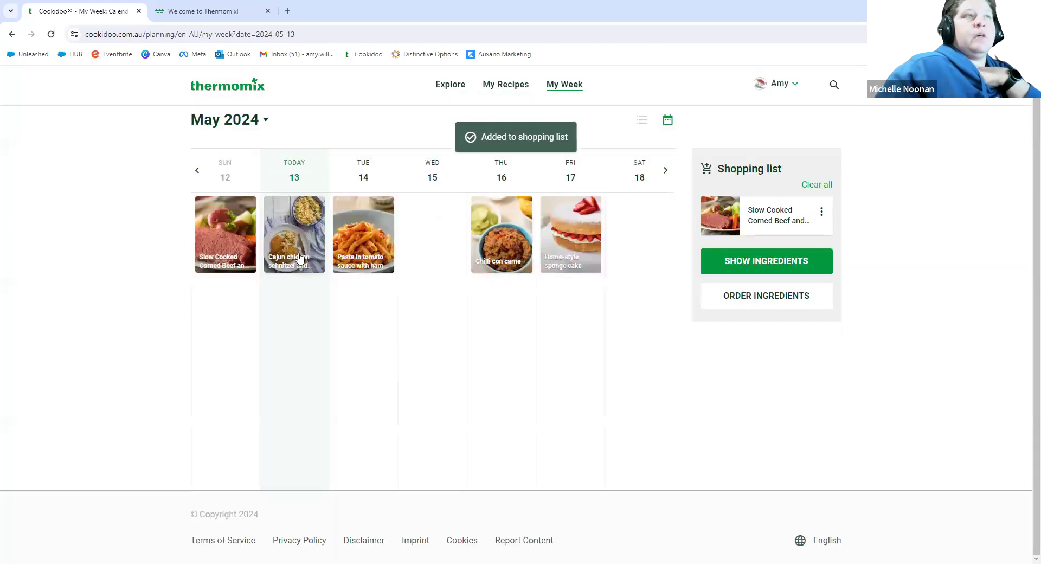
click(300, 258)
click(443, 232)
click(363, 239)
click(466, 232)
click(493, 237)
click(530, 232)
click(597, 239)
click(521, 235)
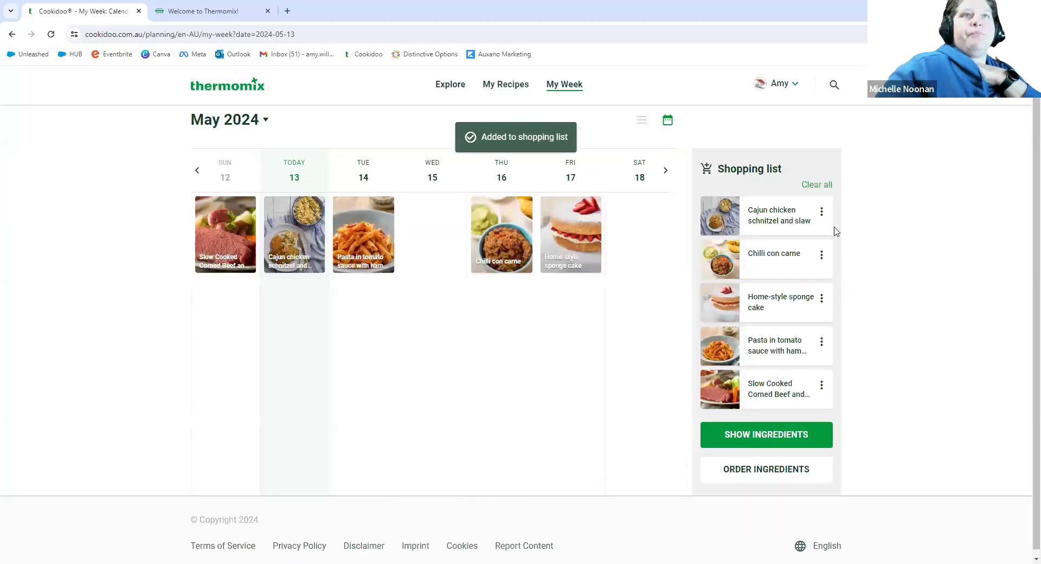
click(787, 443)
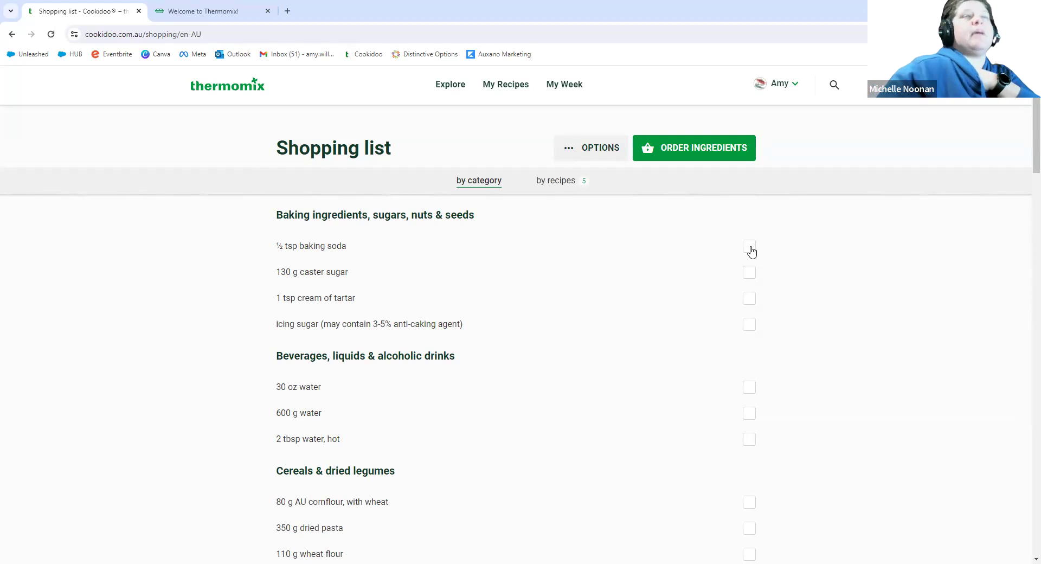
Mark baking soda and the 30 oz, 600 g and hot water as already at home.
click(750, 249)
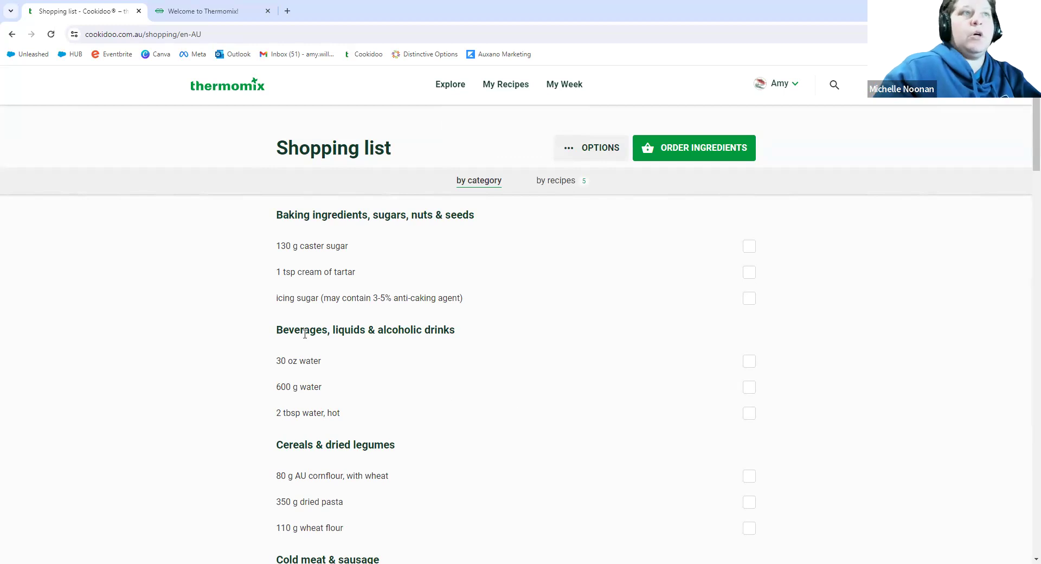
click(749, 363)
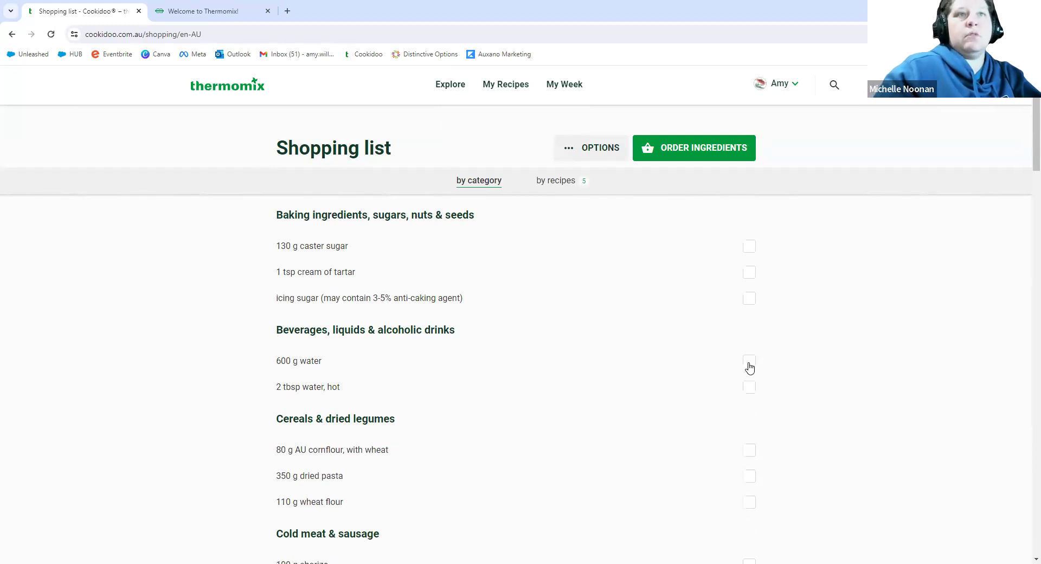
click(750, 364)
click(749, 364)
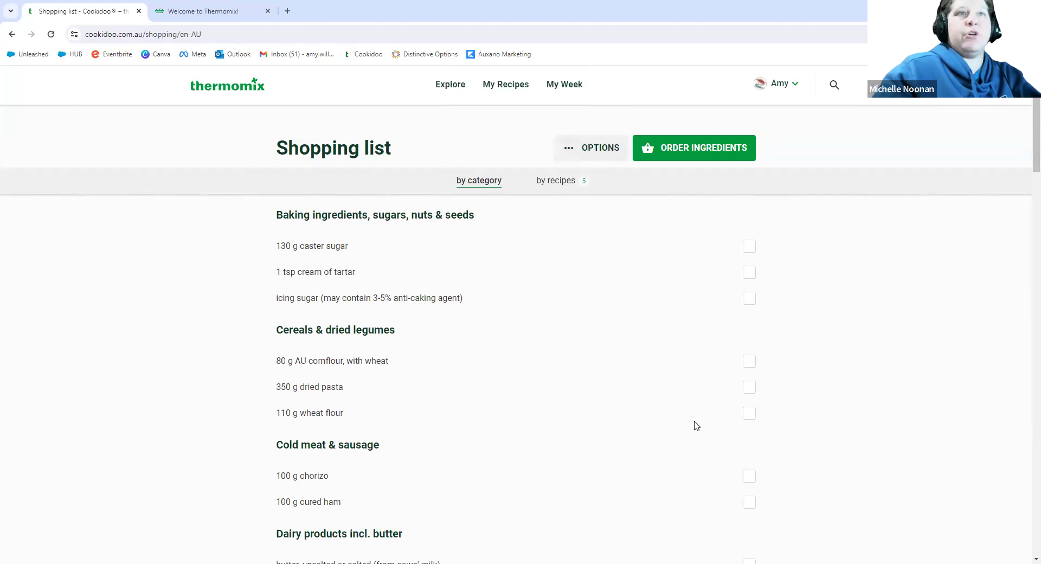
scroll(628, 391, down, 1)
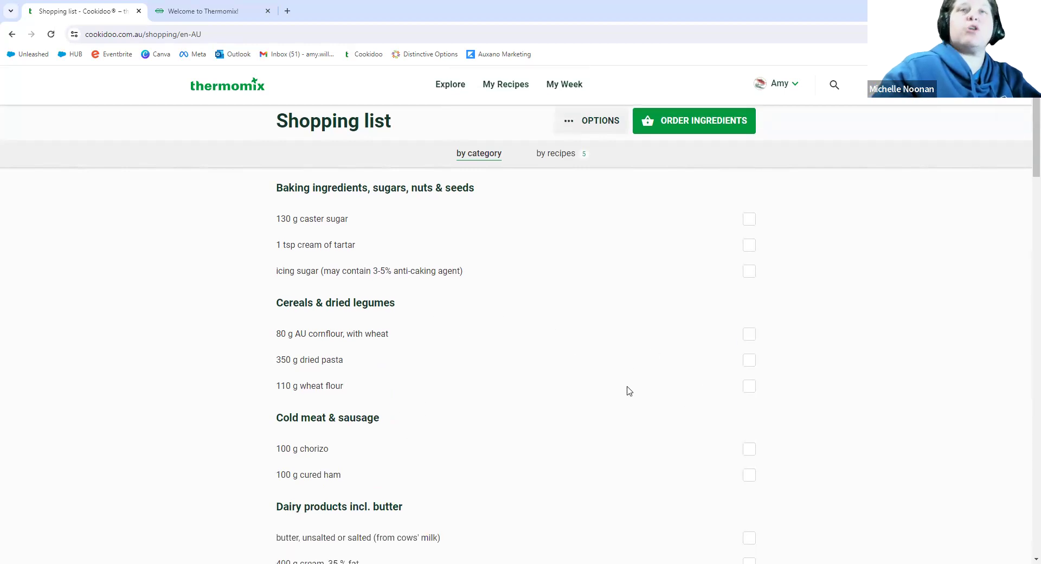
scroll(636, 392, down, 2)
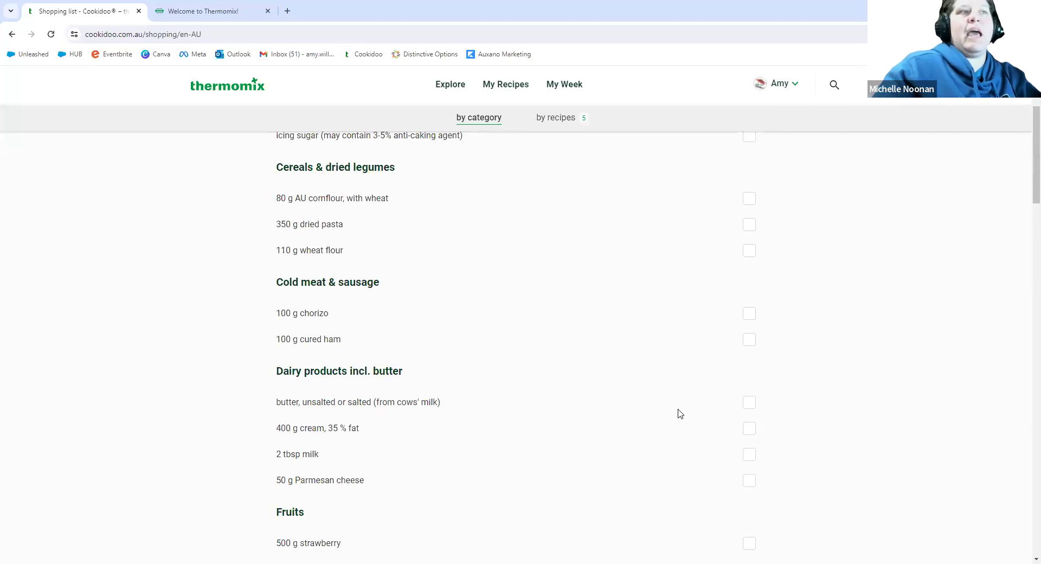
scroll(680, 413, down, 1)
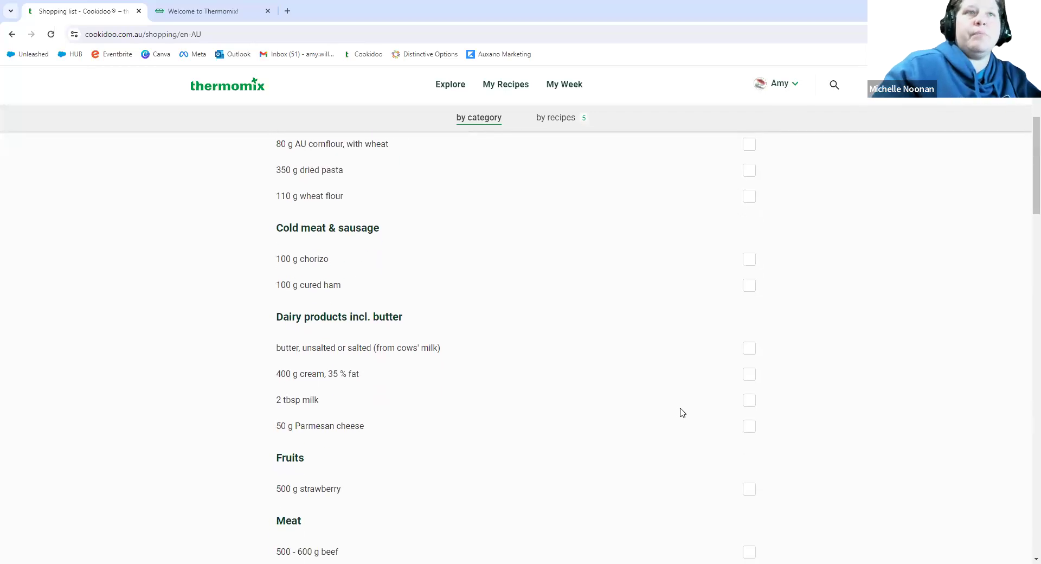
Mark 2 tbsp milk, Parmesan, both extra virgin olive oils and plain oil as at home.
click(748, 402)
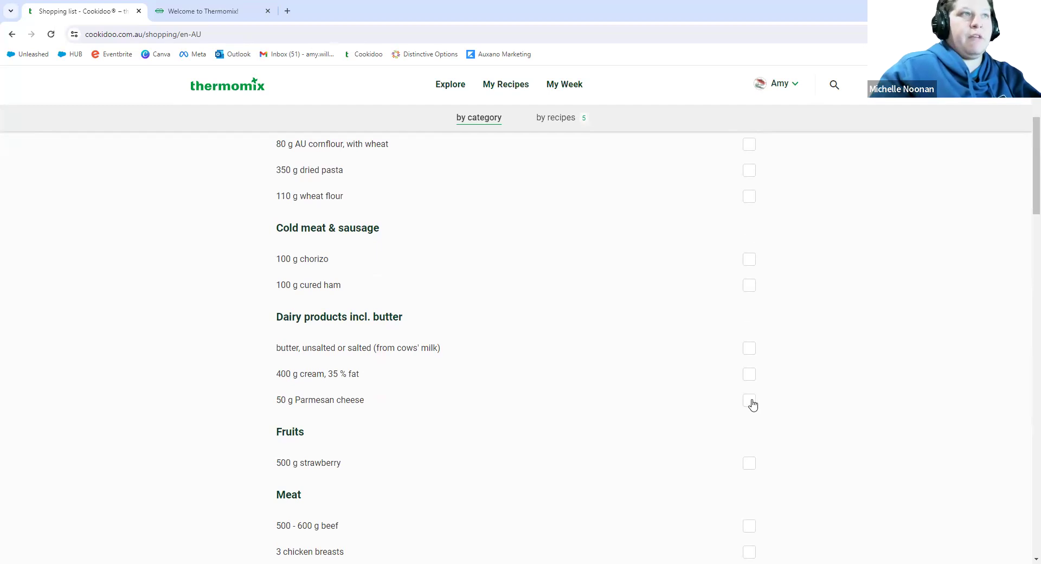
click(753, 403)
scroll(750, 404, down, 3)
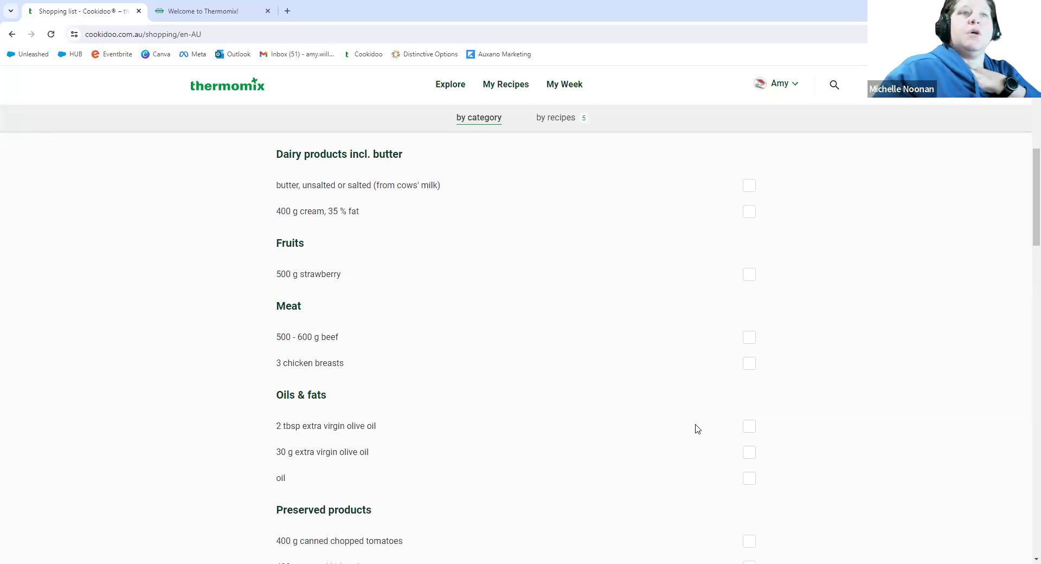
click(746, 432)
click(748, 432)
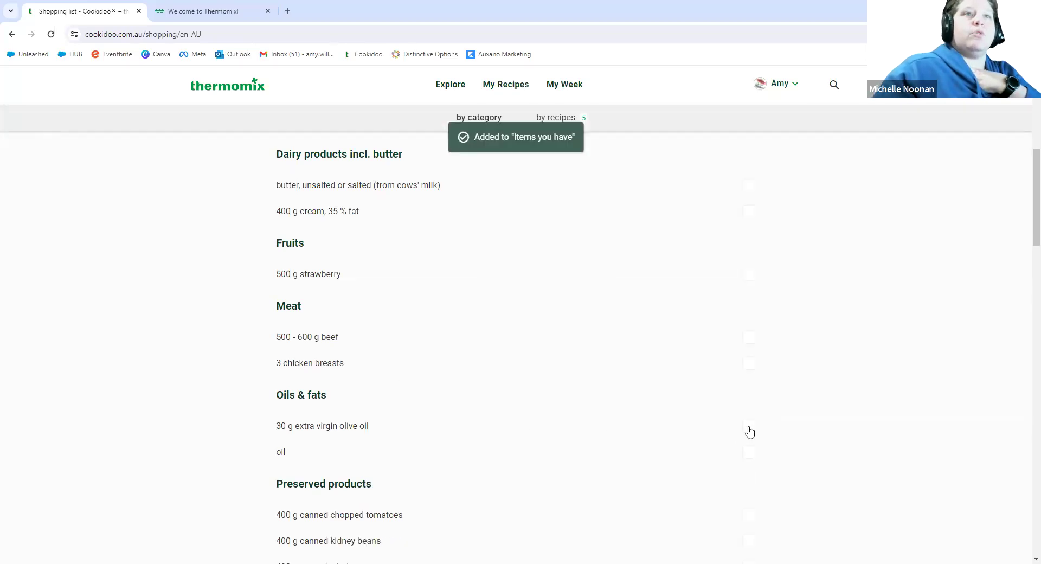
click(749, 431)
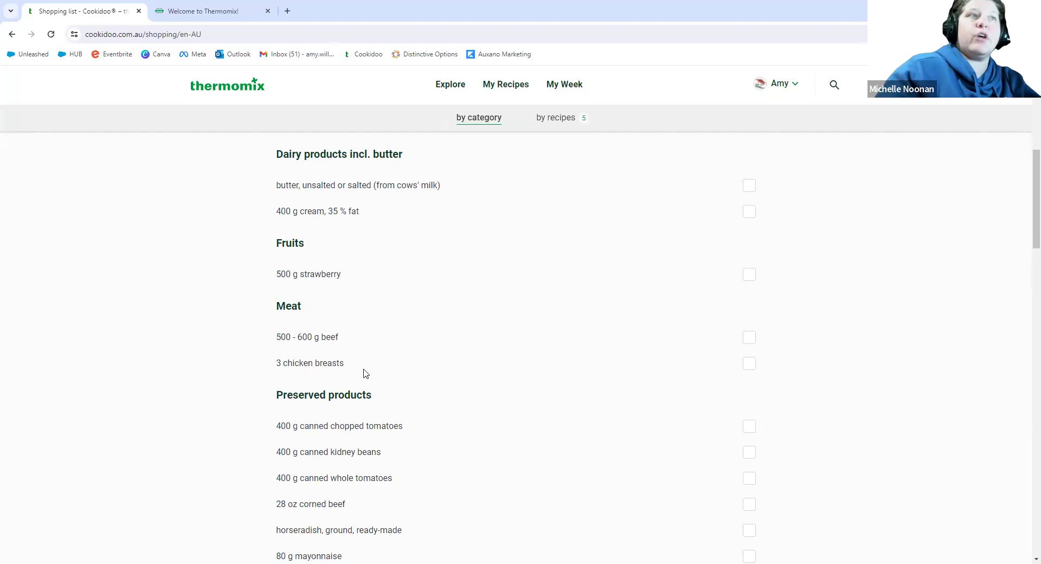
scroll(362, 373, down, 2)
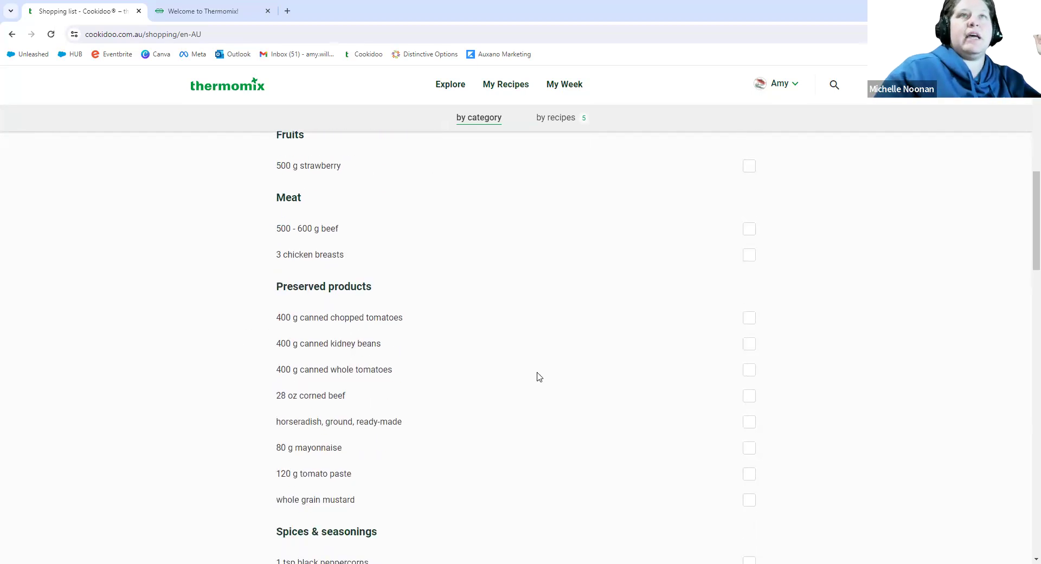
scroll(539, 376, down, 5)
scroll(546, 377, down, 4)
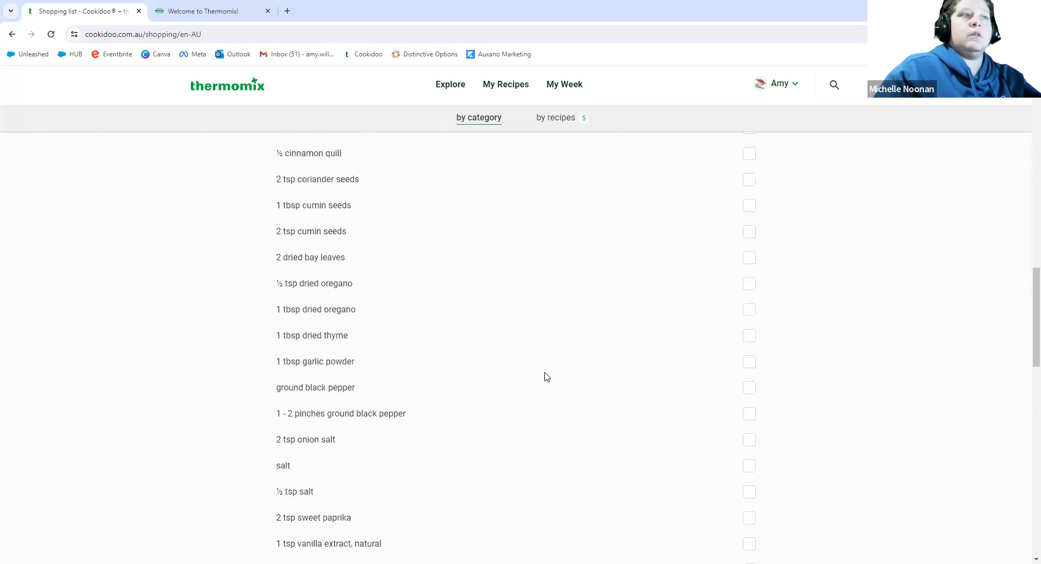
scroll(547, 376, down, 2)
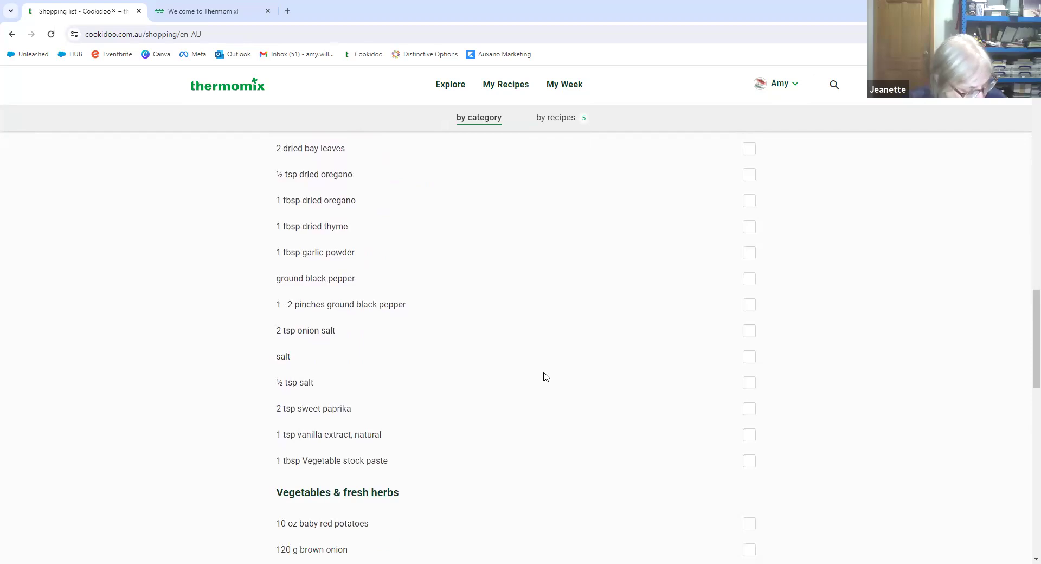
scroll(545, 376, up, 2)
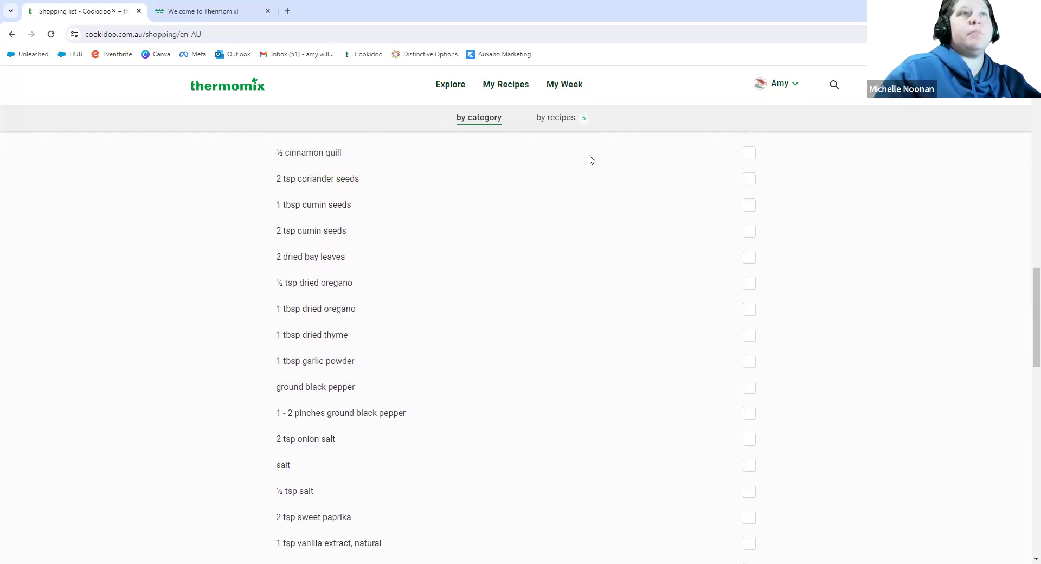
Group the shopping list by recipe and review the listed recipes.
click(561, 118)
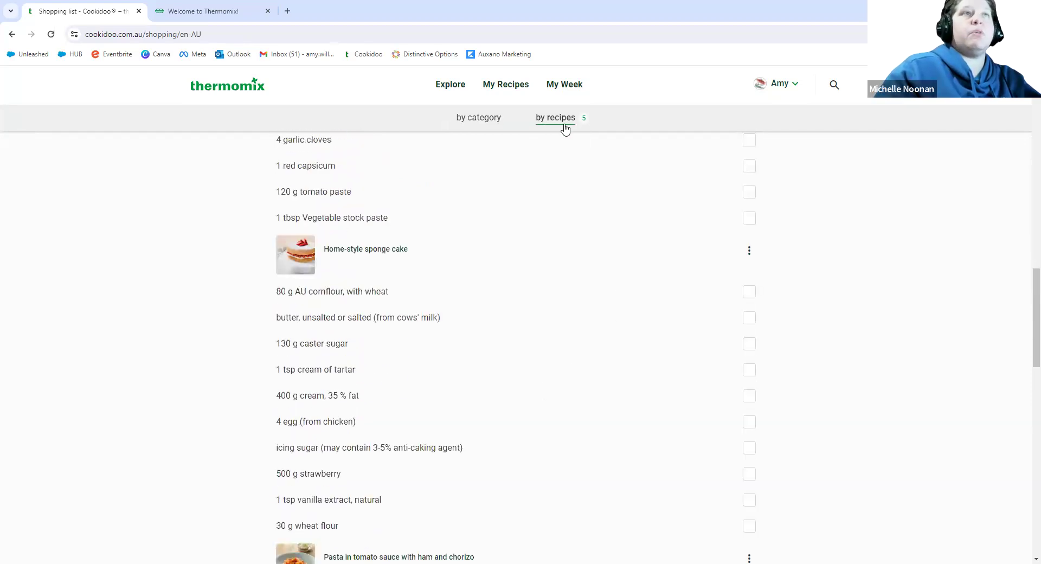
scroll(599, 288, up, 7)
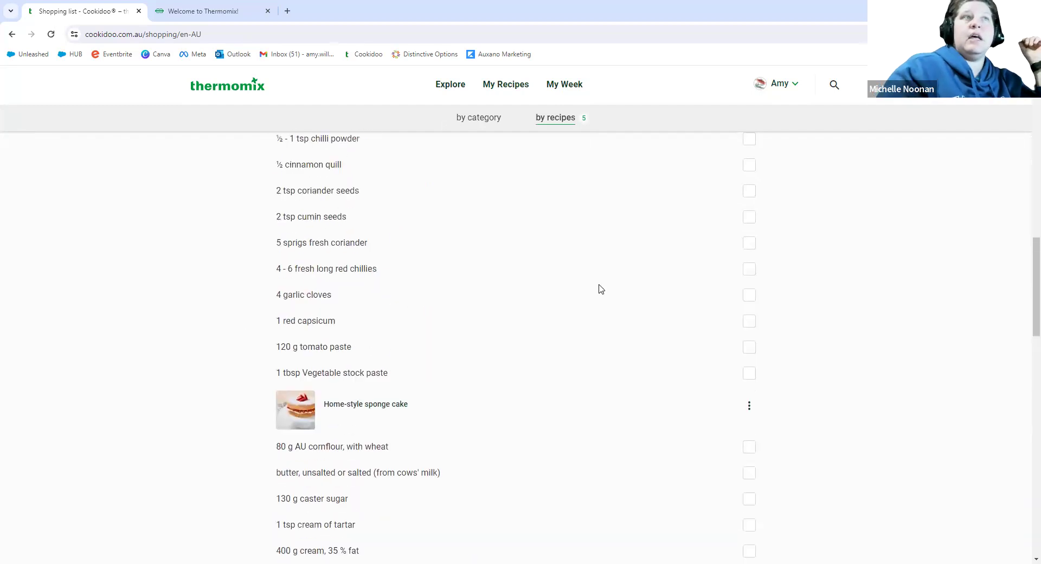
scroll(601, 288, up, 10)
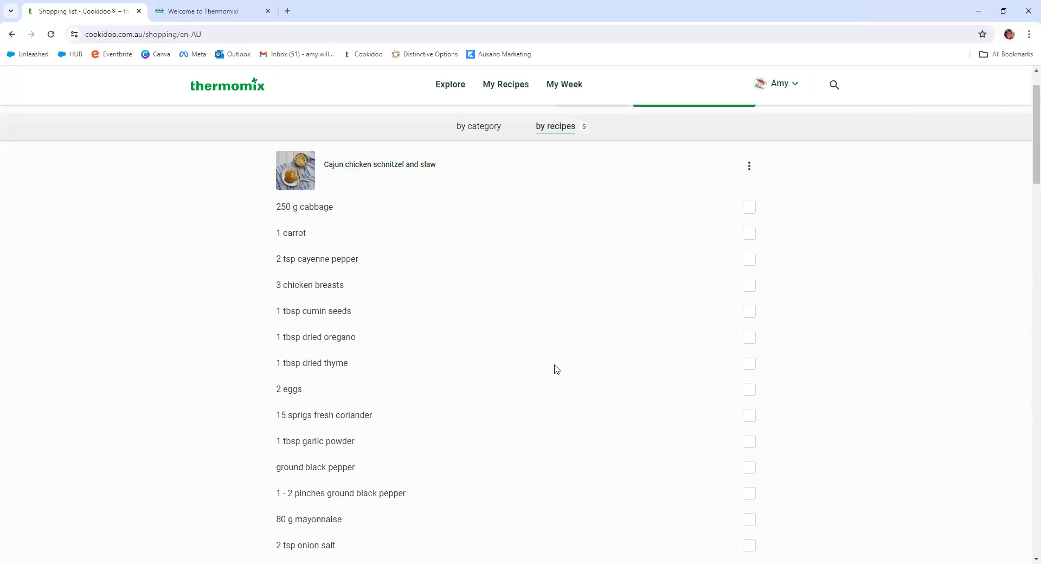
scroll(573, 374, down, 2)
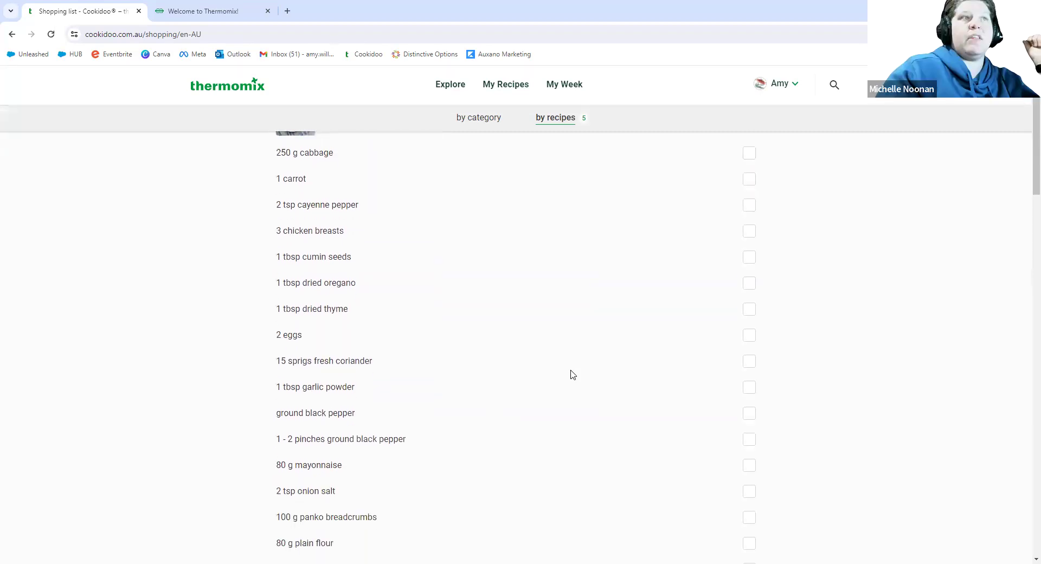
scroll(572, 380, down, 1)
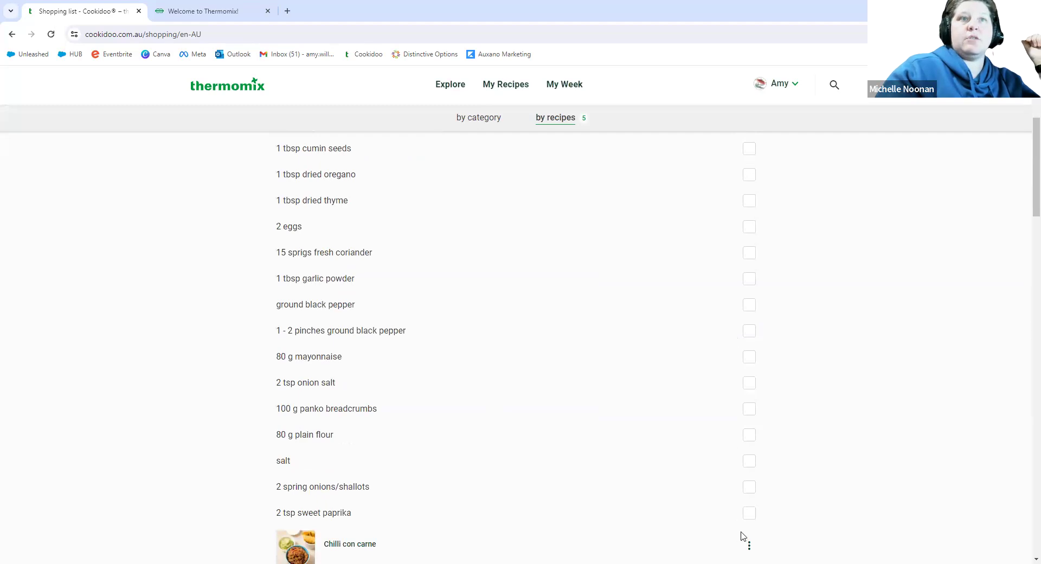
scroll(734, 485, down, 1)
scroll(734, 454, up, 2)
scroll(739, 442, up, 3)
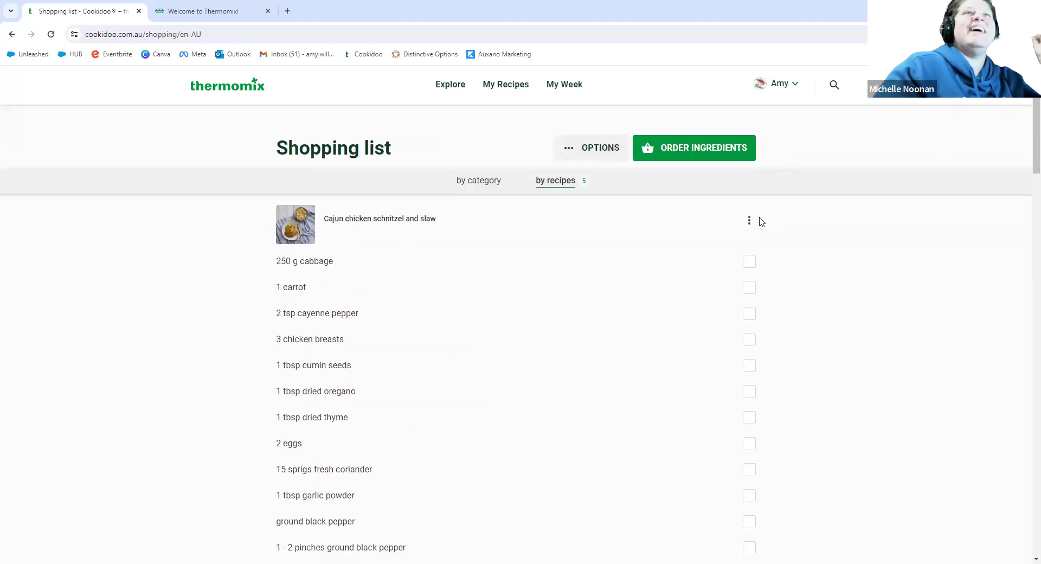
Remove Cajun chicken schnitzel and slaw from the shopping list via its options menu.
click(748, 220)
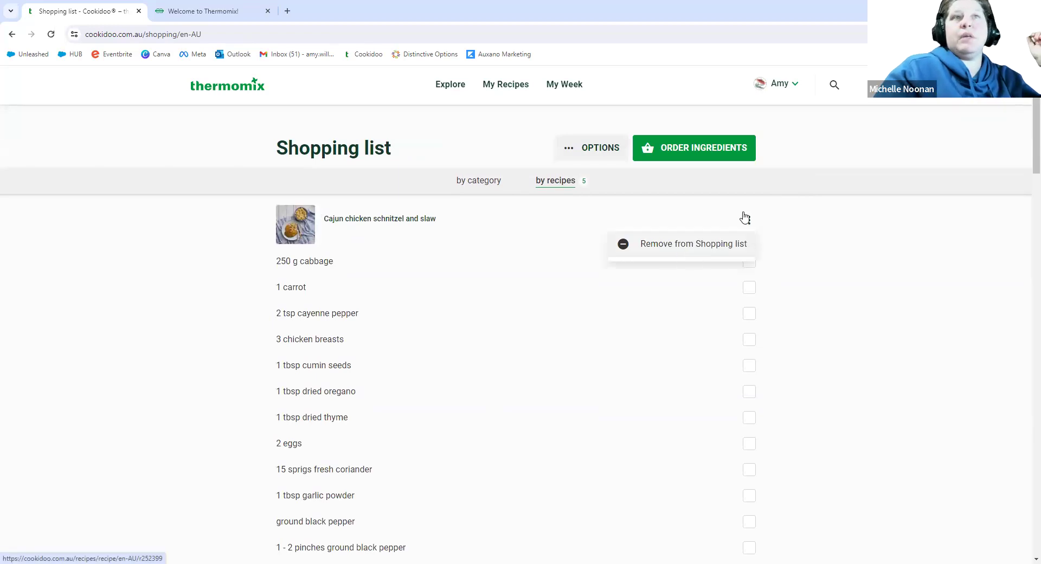
click(641, 245)
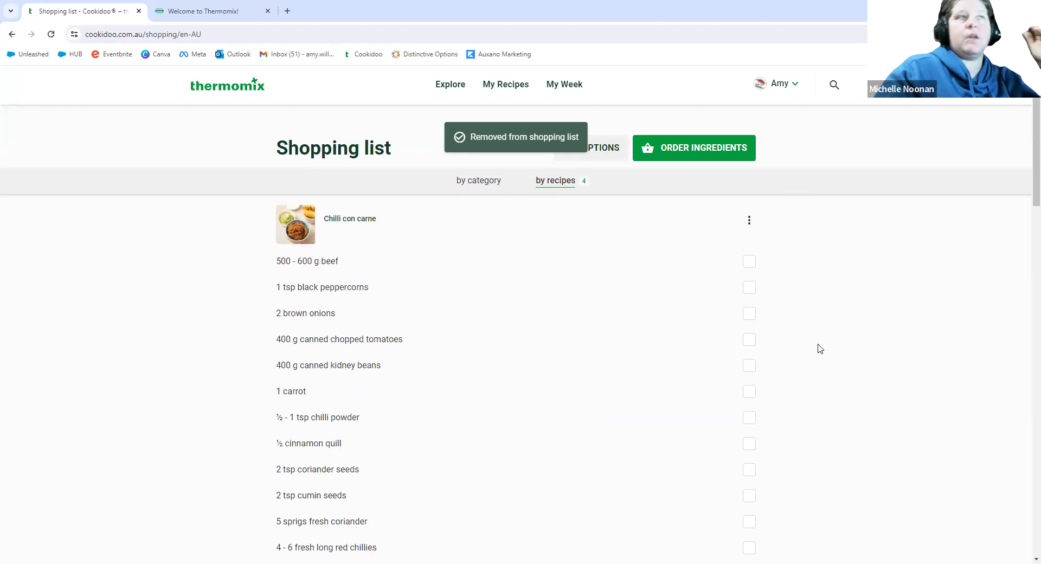
scroll(751, 332, down, 12)
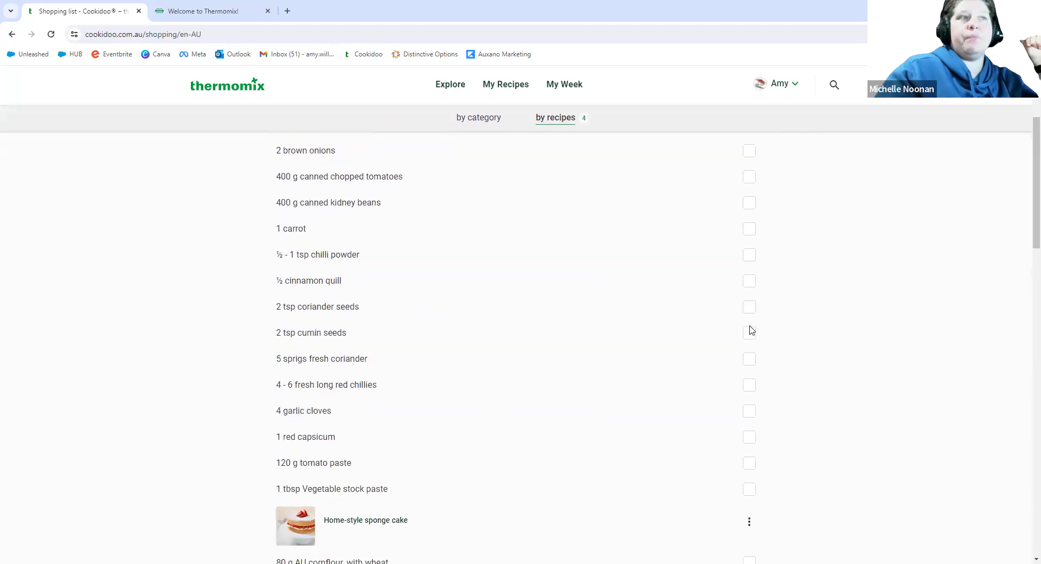
scroll(752, 332, down, 5)
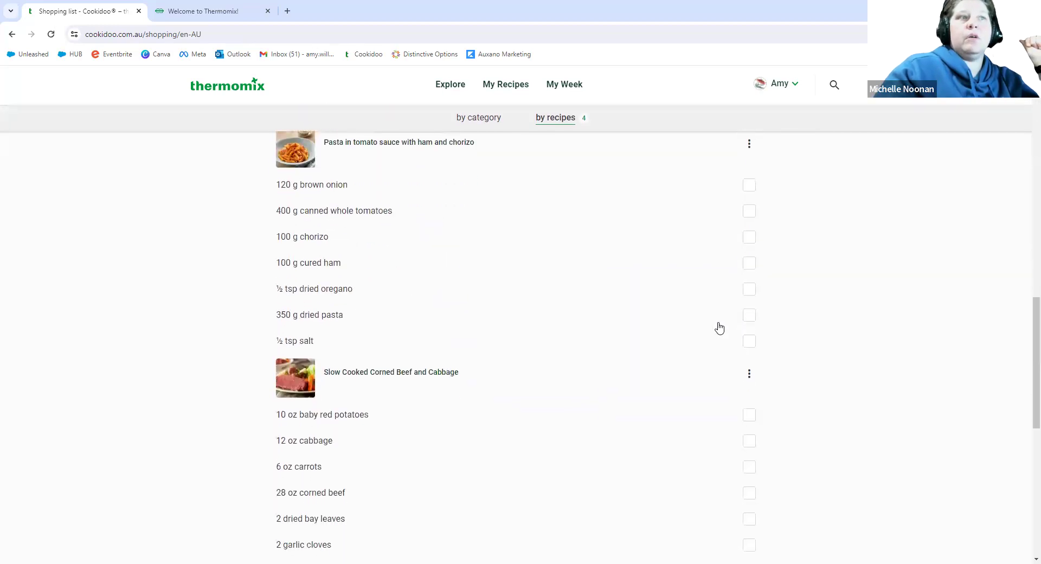
scroll(651, 320, down, 5)
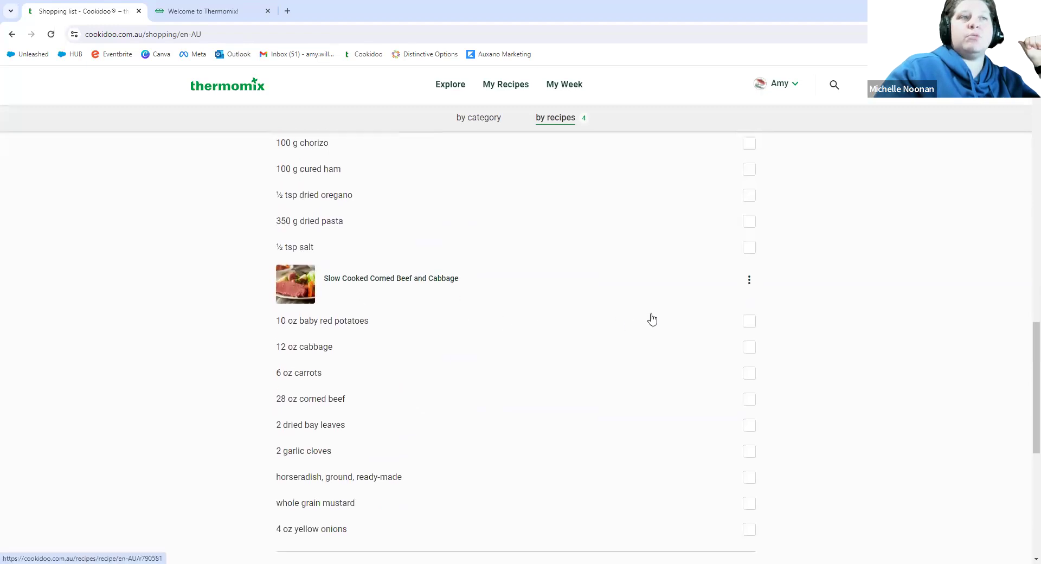
scroll(633, 291, up, 20)
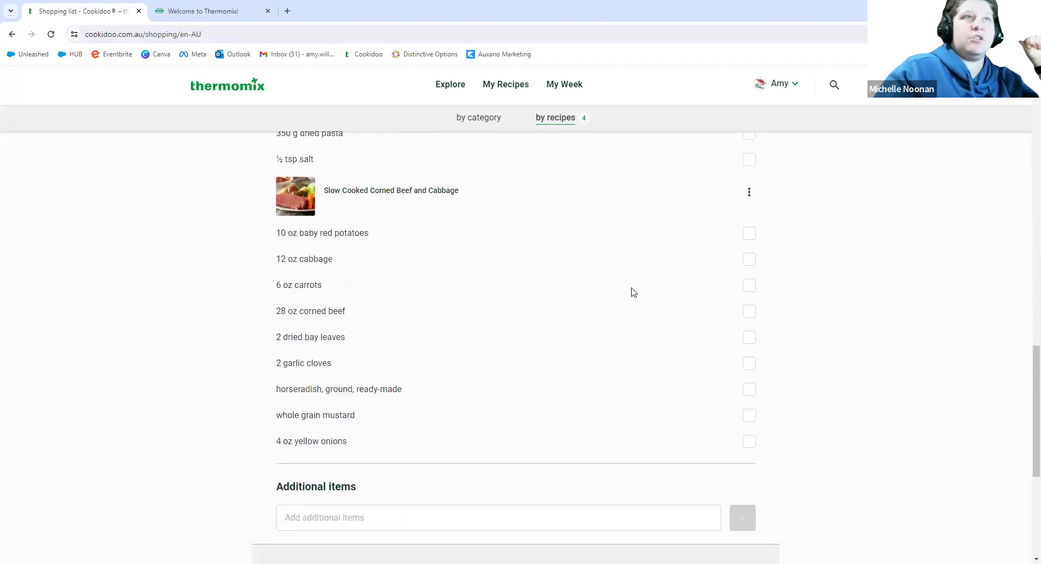
scroll(633, 291, up, 2)
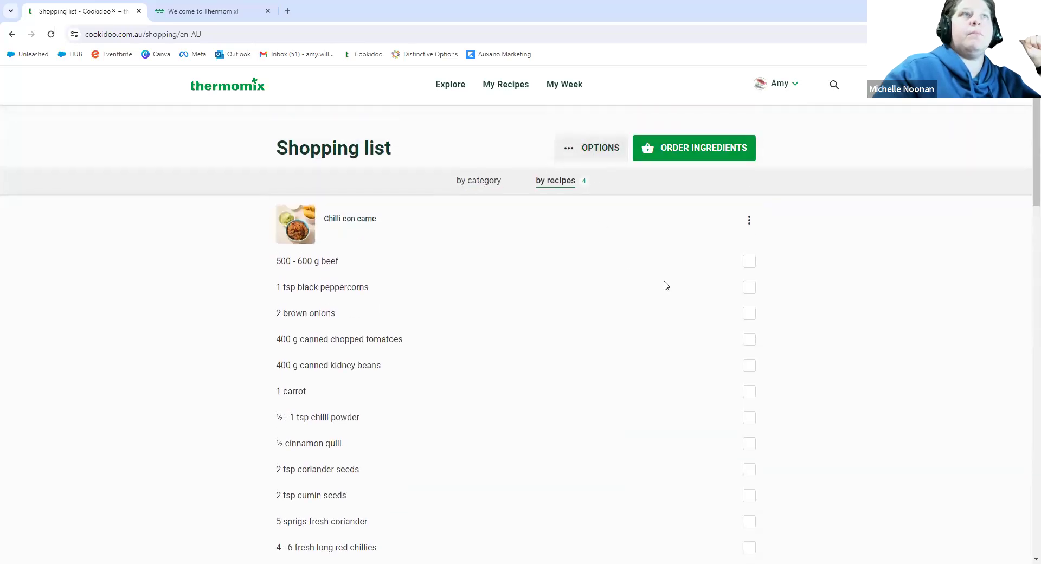
Add Chilli con carne to the shopping list again from My Week and show the ingredients.
click(563, 85)
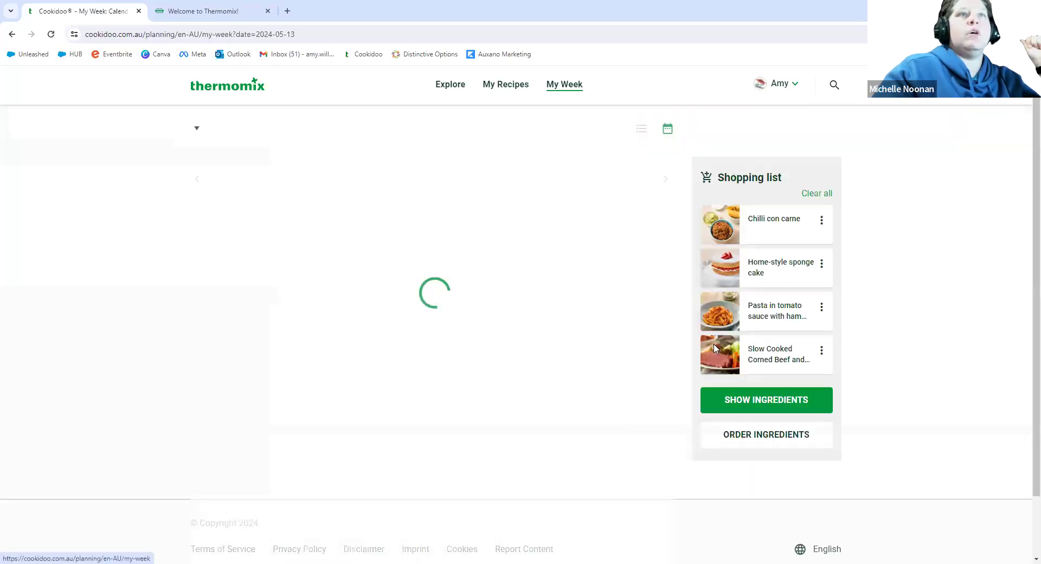
click(521, 265)
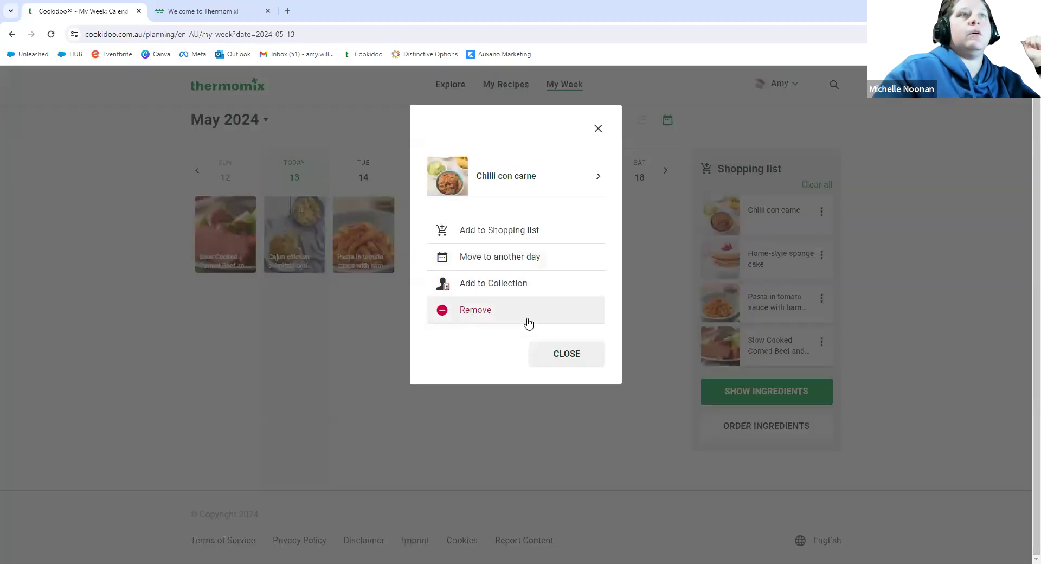
click(510, 234)
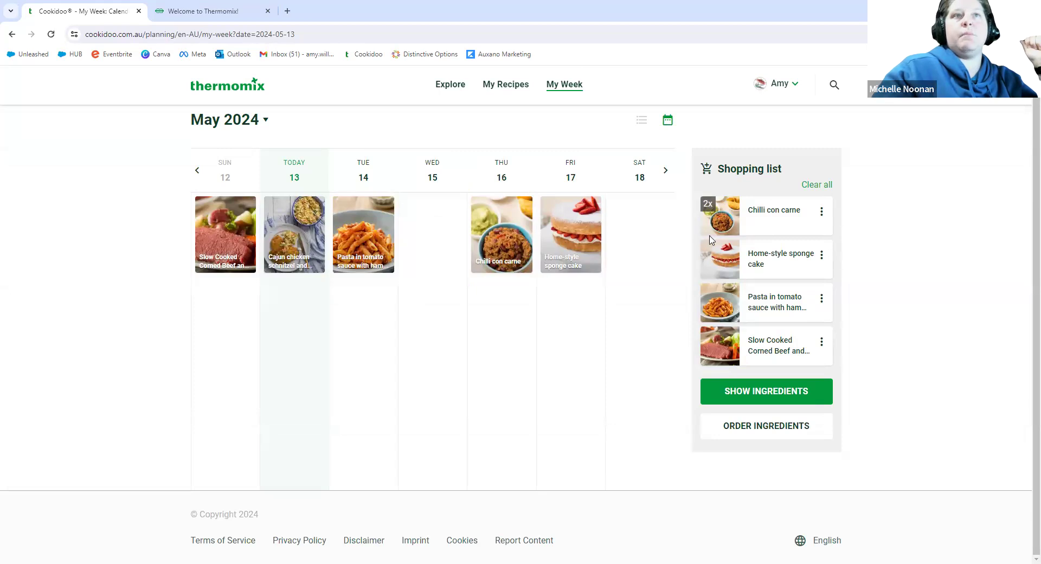
click(779, 391)
In the by-recipe view, reduce the doubled Chilli con carne to one batch (500 - 600 g beef).
click(552, 183)
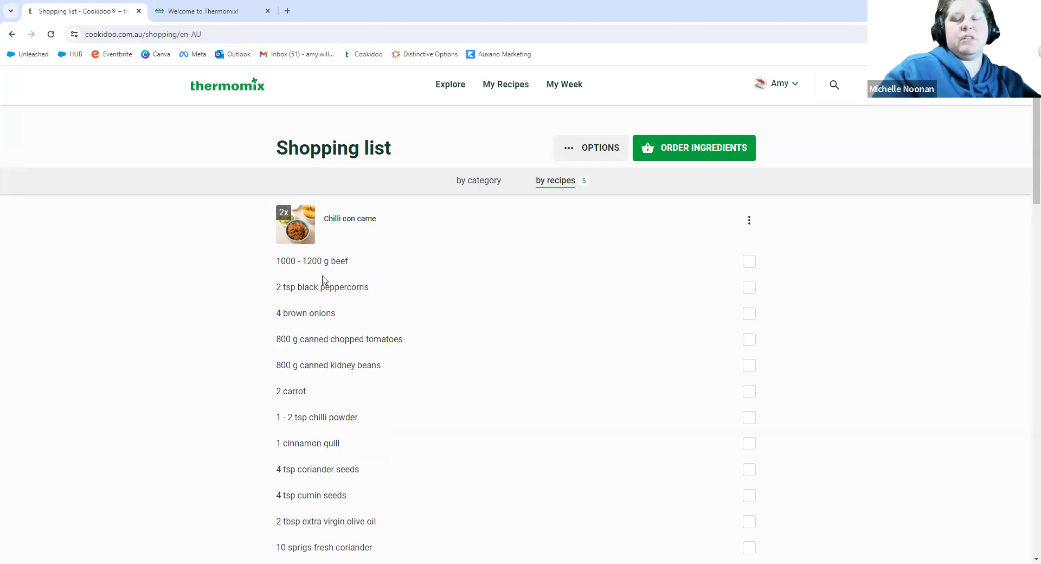
click(748, 222)
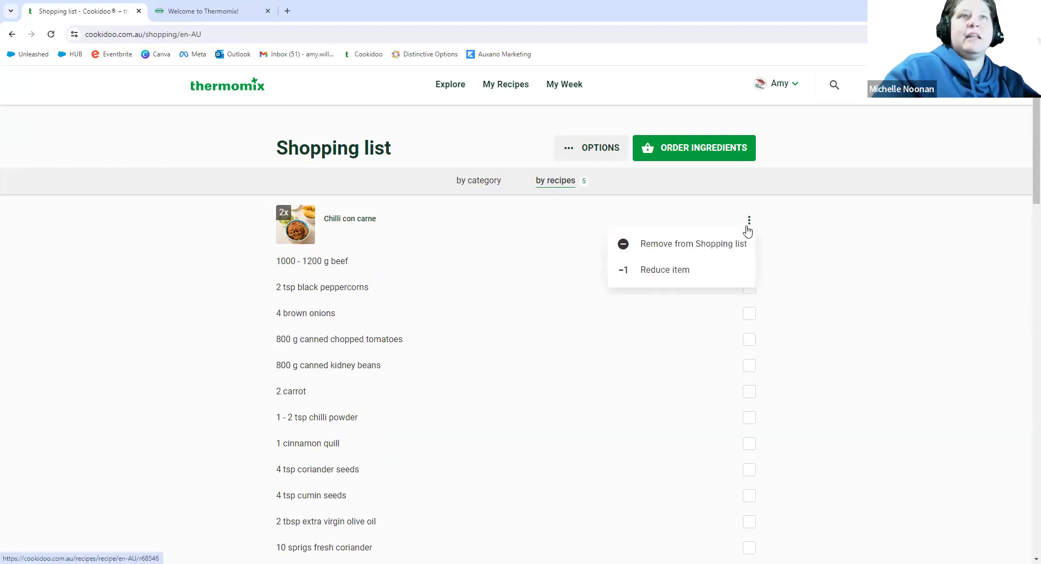
click(662, 277)
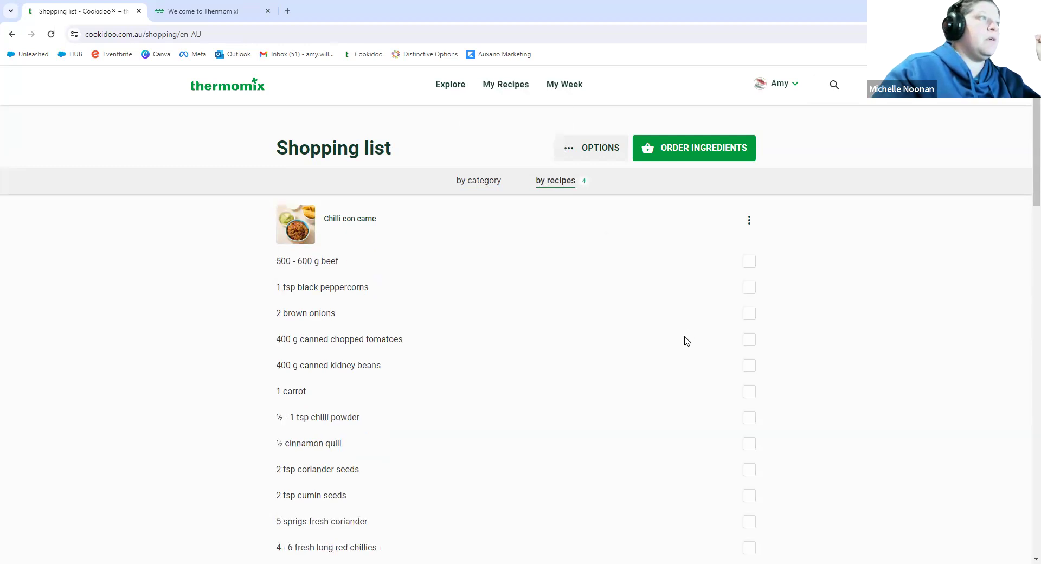
scroll(673, 334, down, 2)
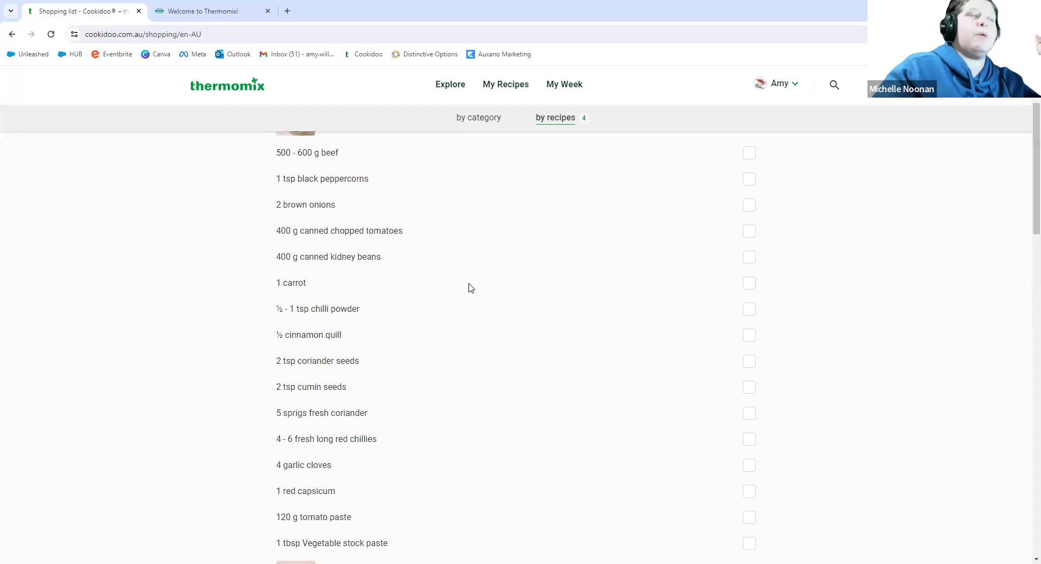
scroll(479, 287, down, 10)
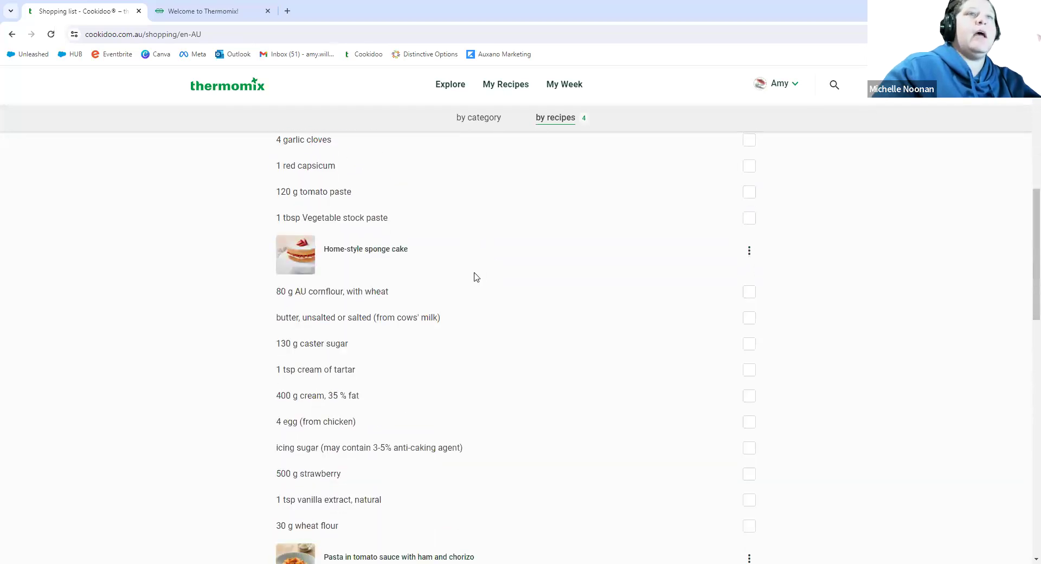
scroll(474, 278, down, 7)
Add '1 chicken breast' as an additional shopping list item.
click(384, 220)
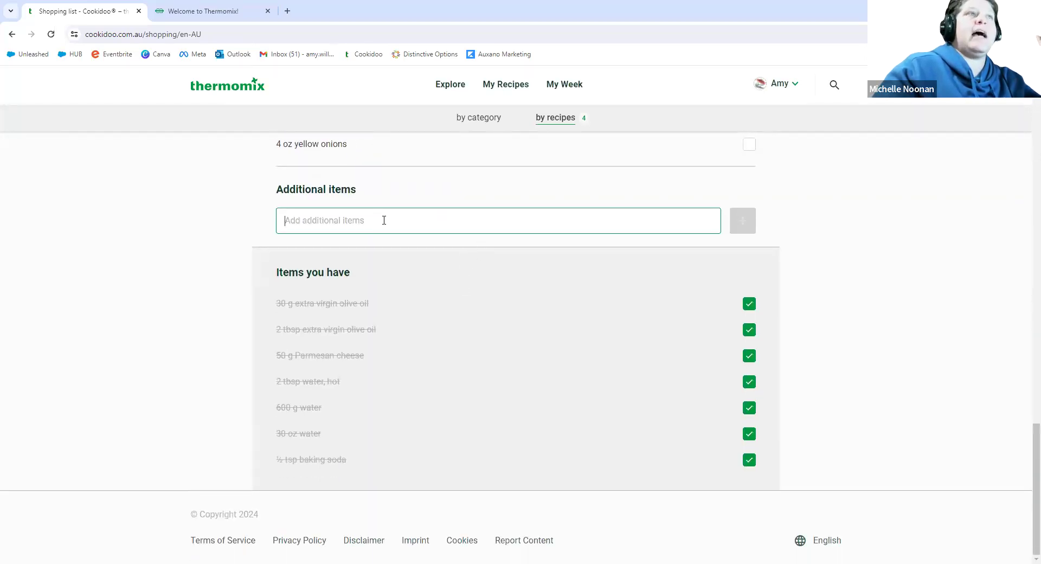
text(1 chicken)
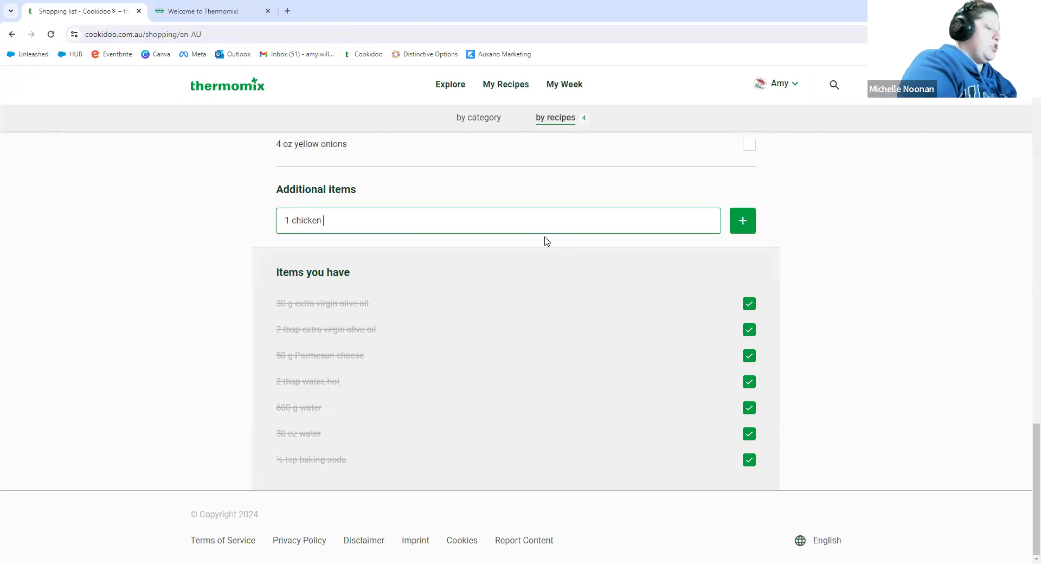
text( breast)
key(Return)
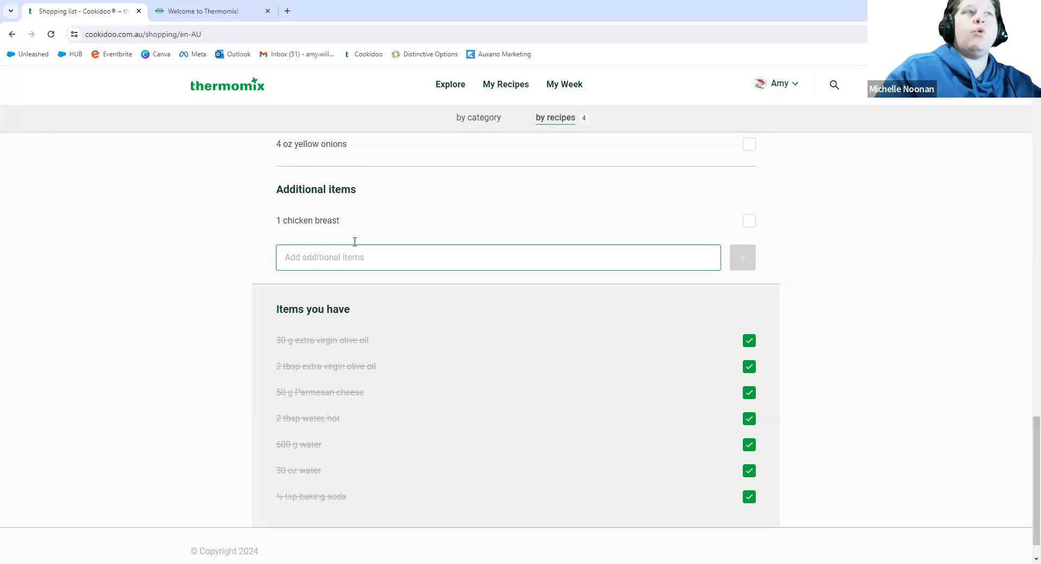
mouse_move(374, 229)
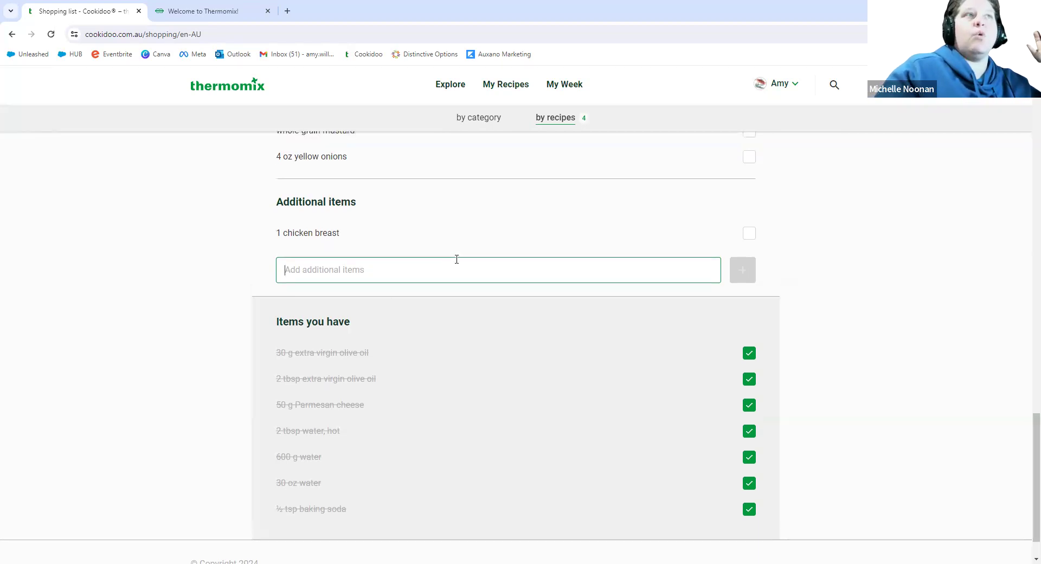
scroll(455, 258, up, 2)
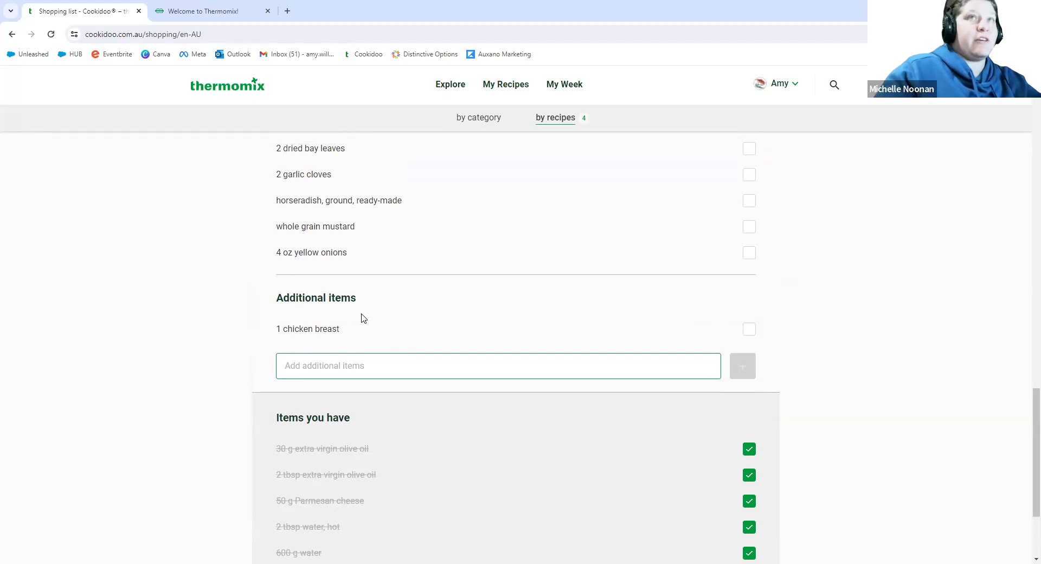
scroll(363, 318, up, 3)
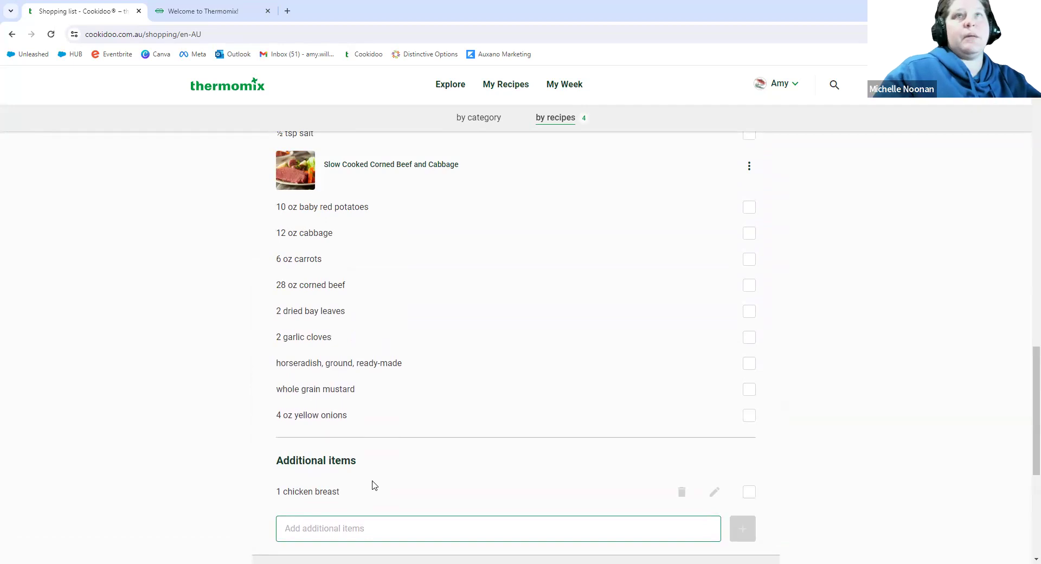
scroll(373, 482, up, 3)
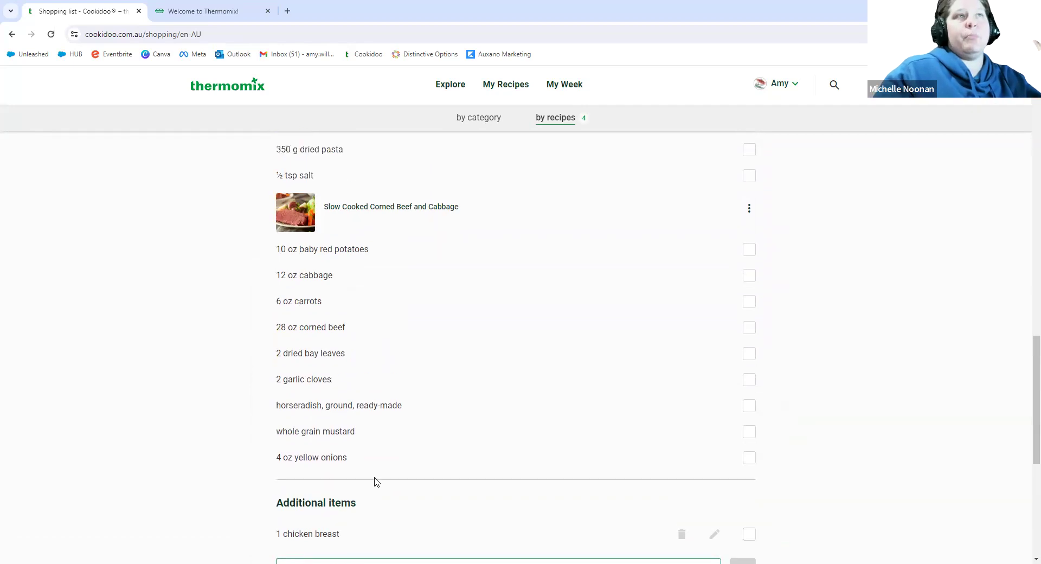
Group the shopping list by category and browse the grouped items.
click(477, 119)
scroll(526, 281, down, 4)
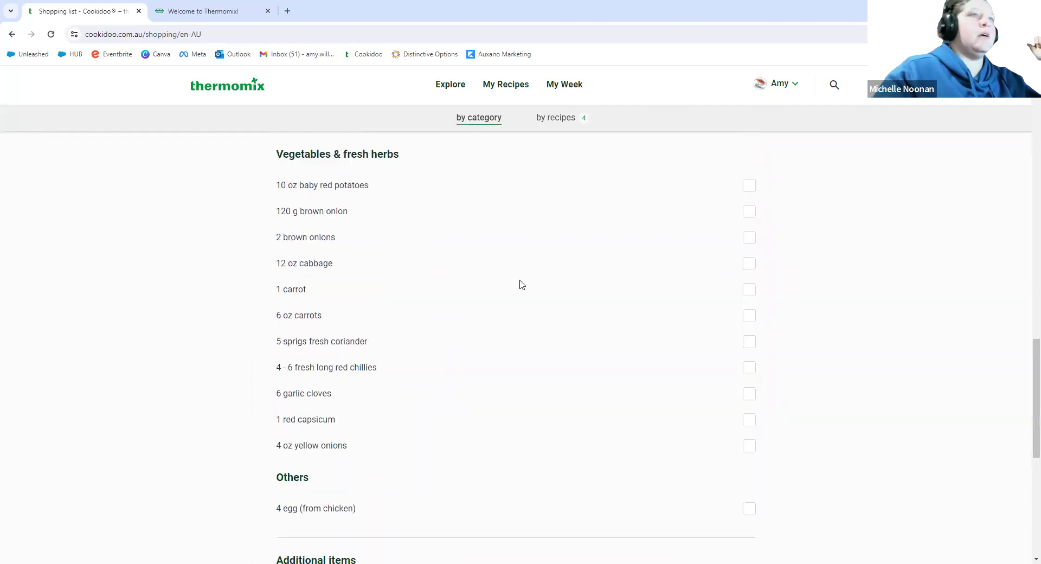
scroll(521, 284, down, 6)
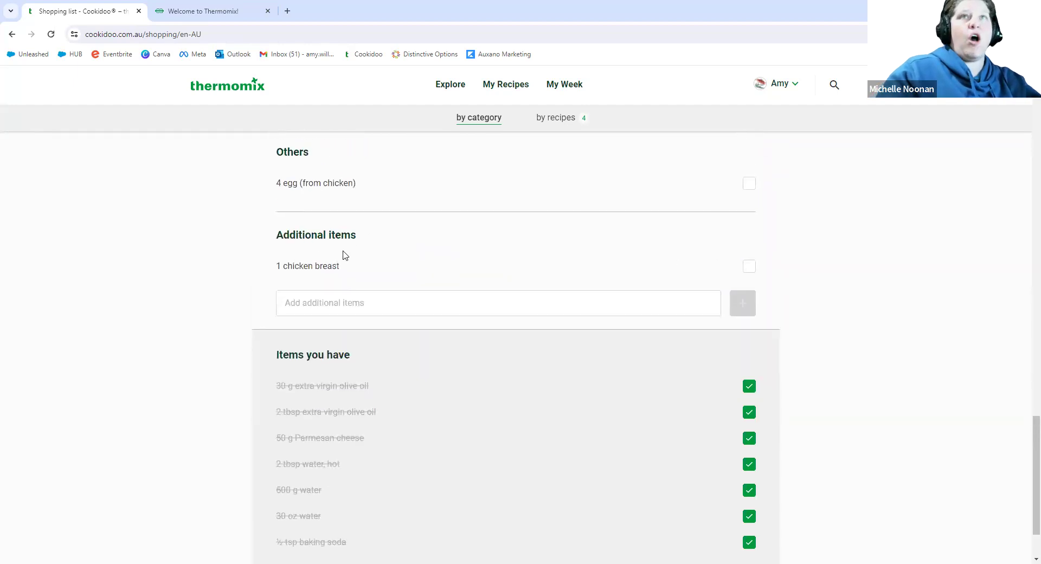
mouse_move(392, 258)
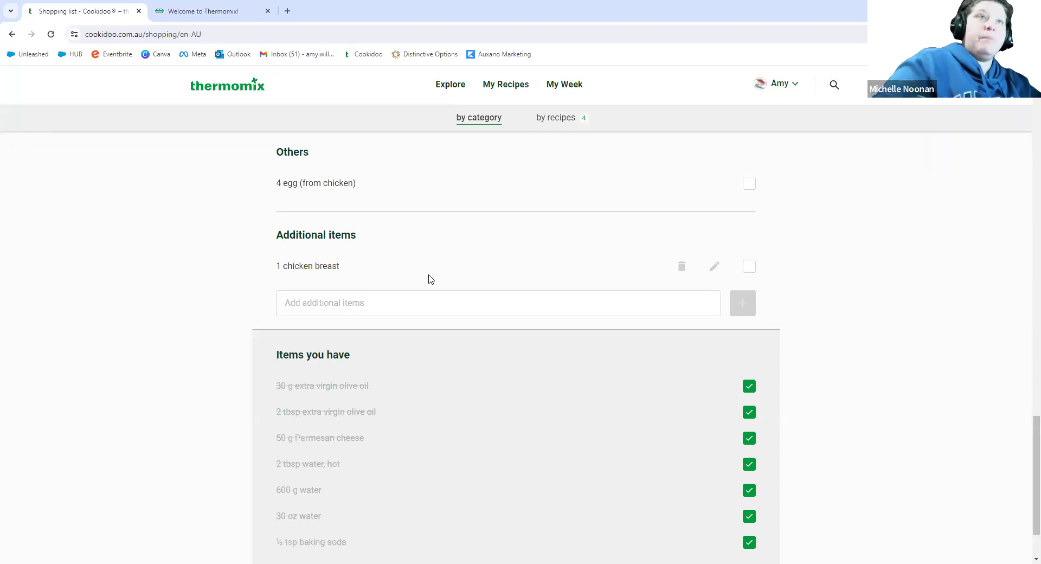
scroll(555, 227, up, 20)
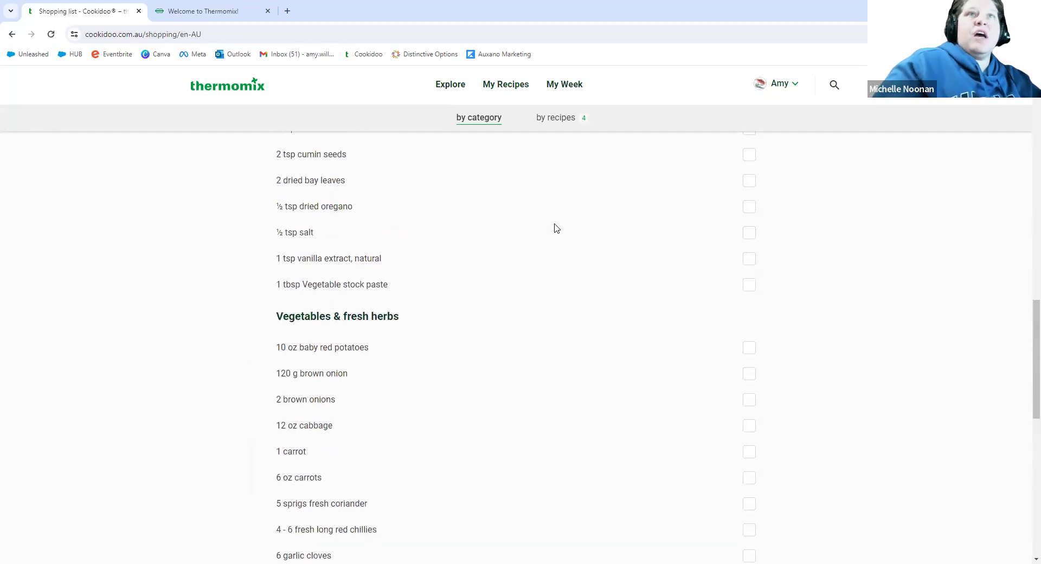
scroll(552, 225, up, 6)
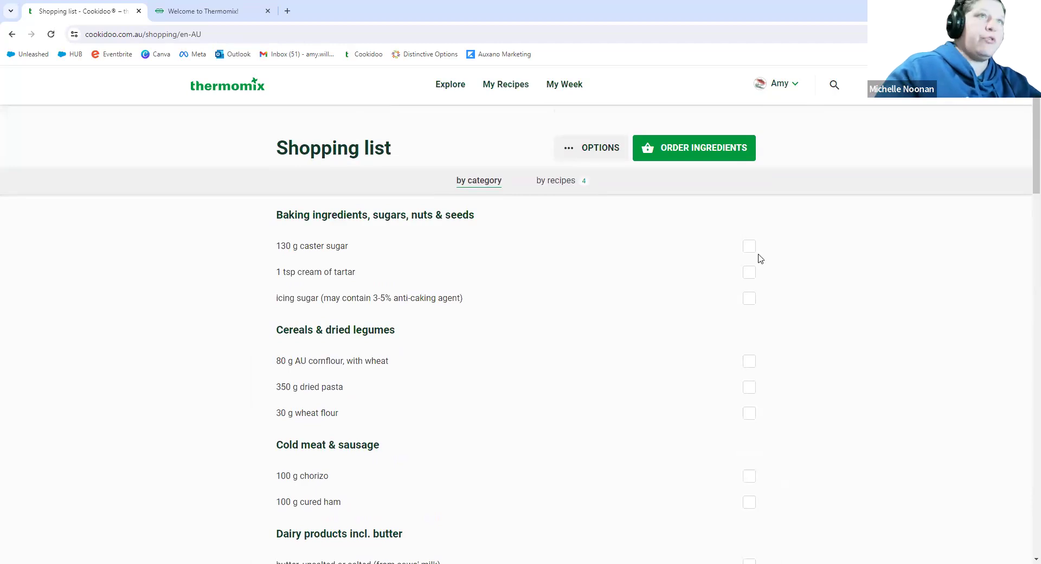
Check and dismiss the shopping list options, then start ordering its ingredients to bring up the store choice.
click(565, 153)
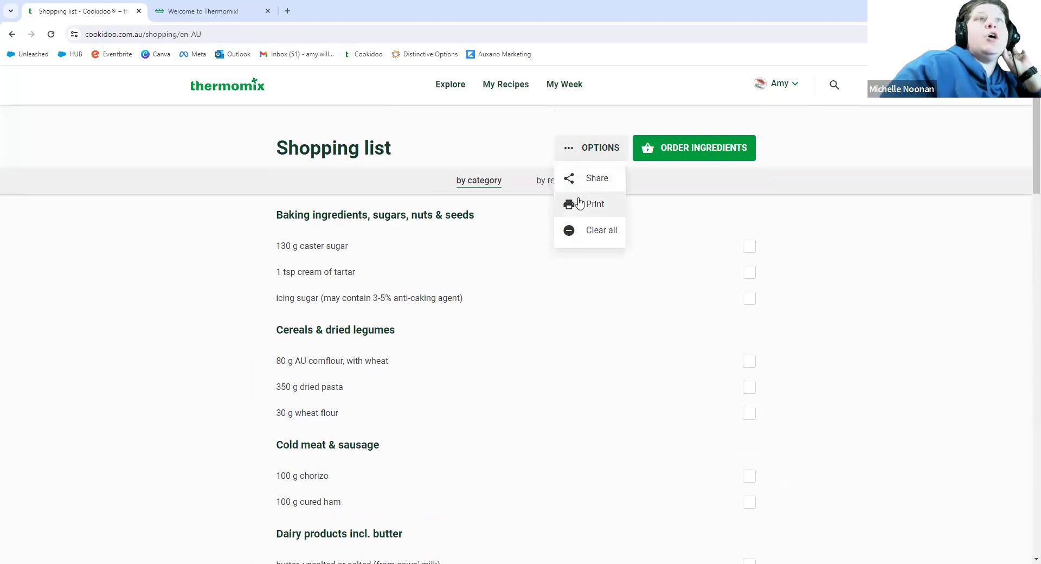
click(674, 198)
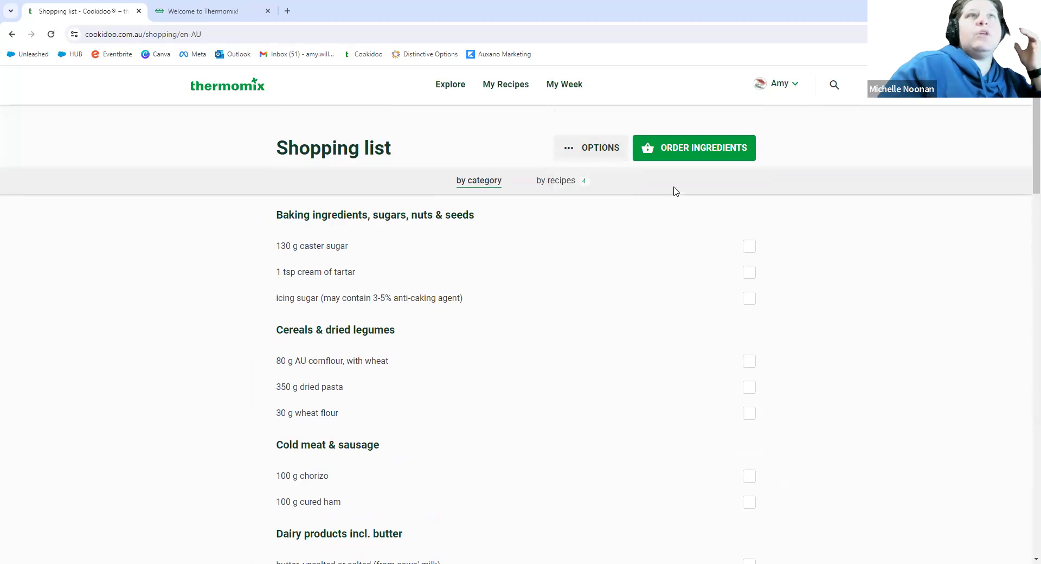
click(698, 151)
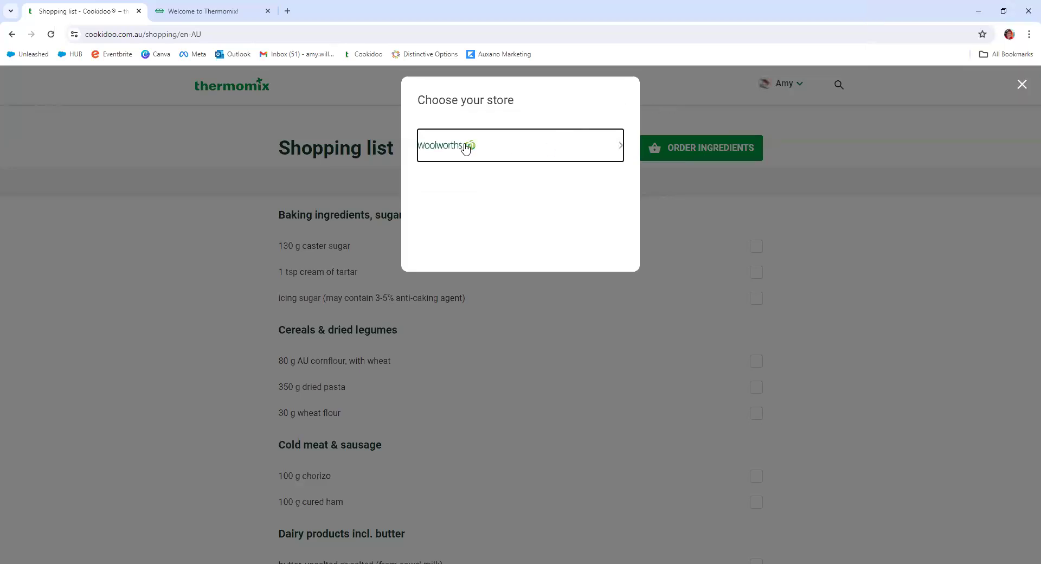
Choose Woolworths and swap the Csr caster sugar for Essentials Caster Sugar 1Kg.
click(458, 156)
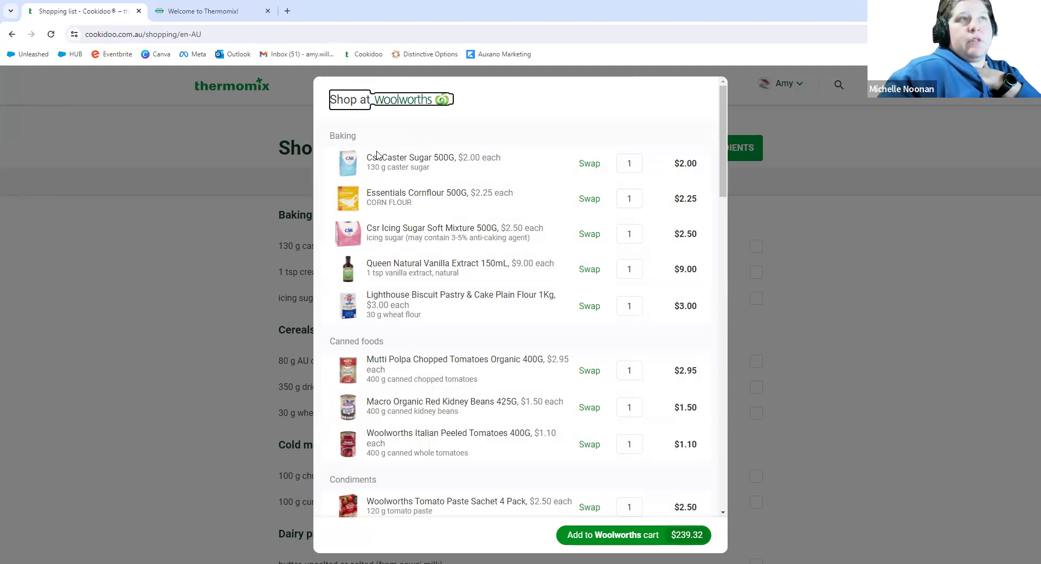
click(589, 164)
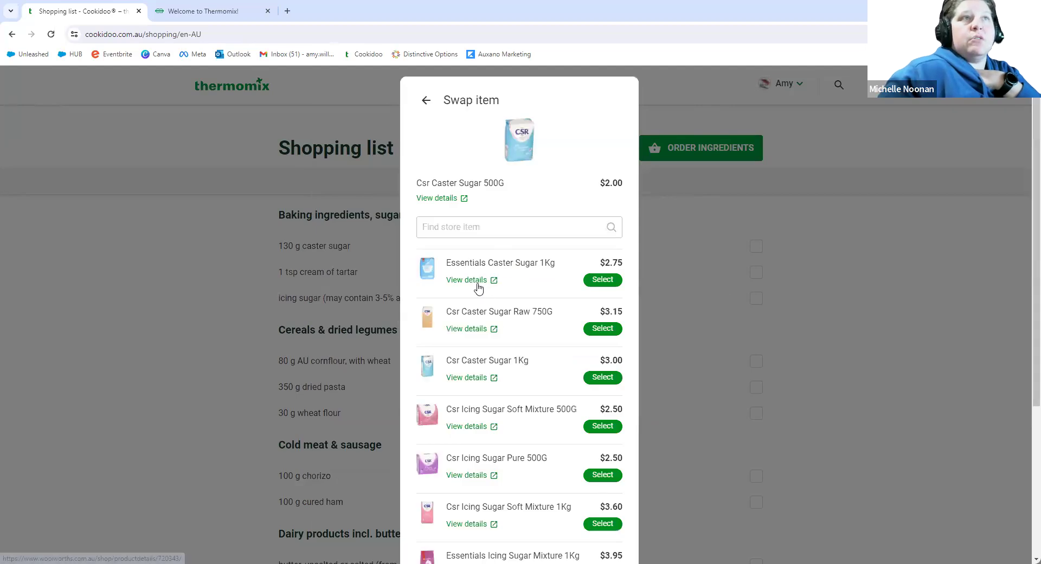
click(467, 279)
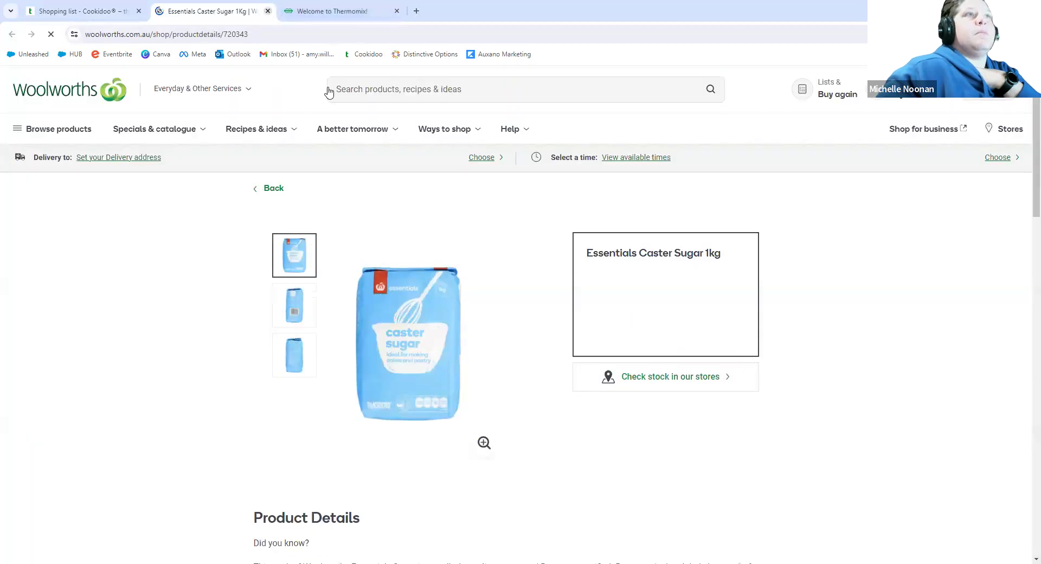
click(267, 11)
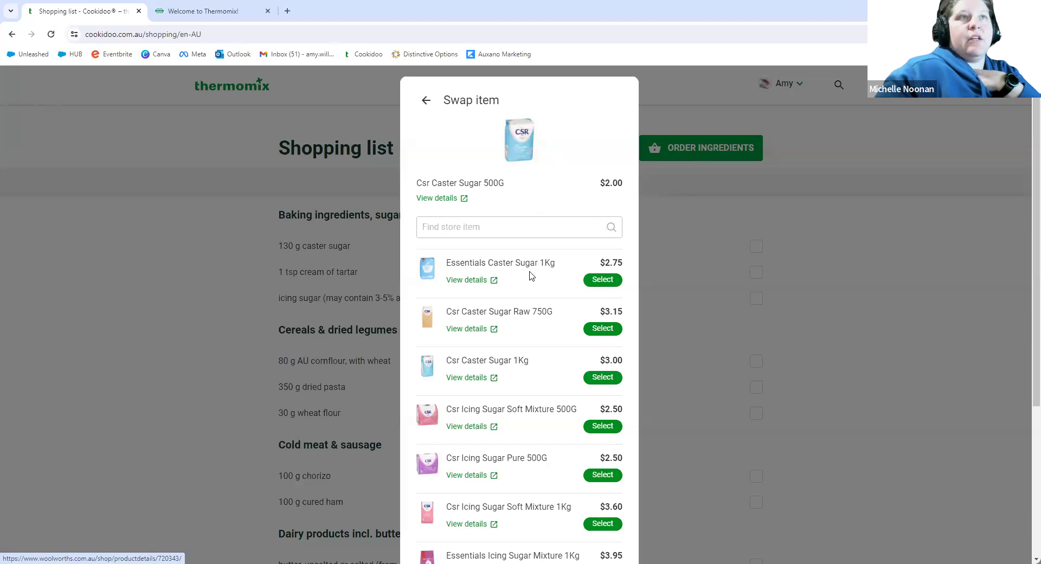
click(612, 280)
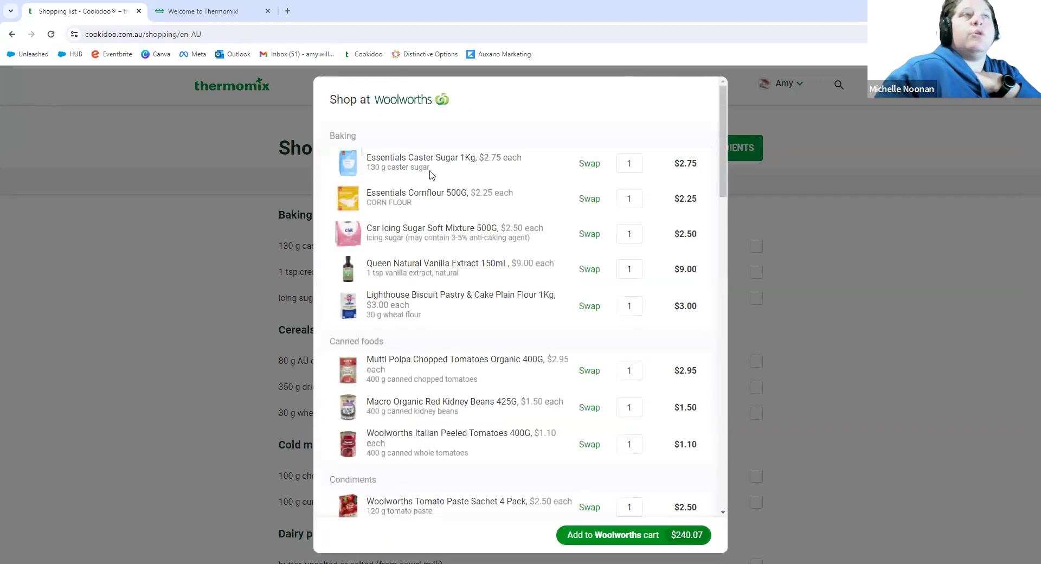
Send all 39 listed products, totalling $240.07, to the Woolworths cart.
scroll(504, 447, down, 1)
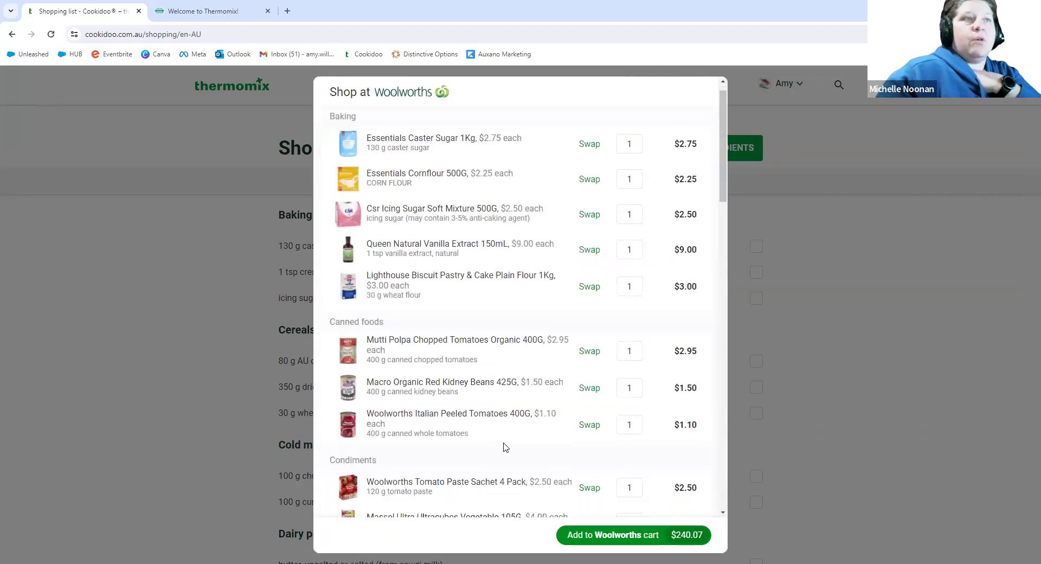
scroll(504, 444, down, 2)
scroll(524, 427, down, 4)
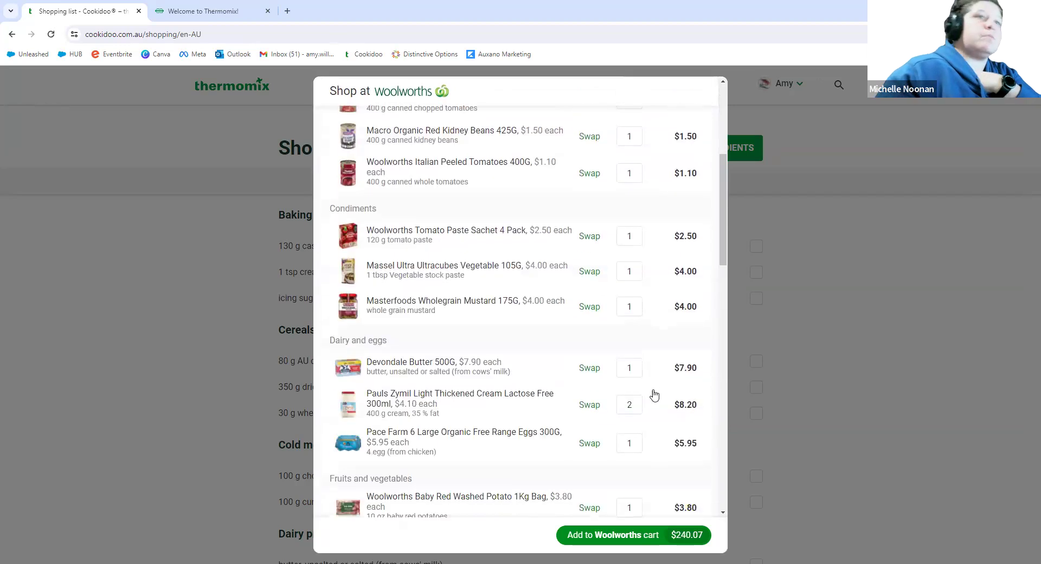
click(663, 537)
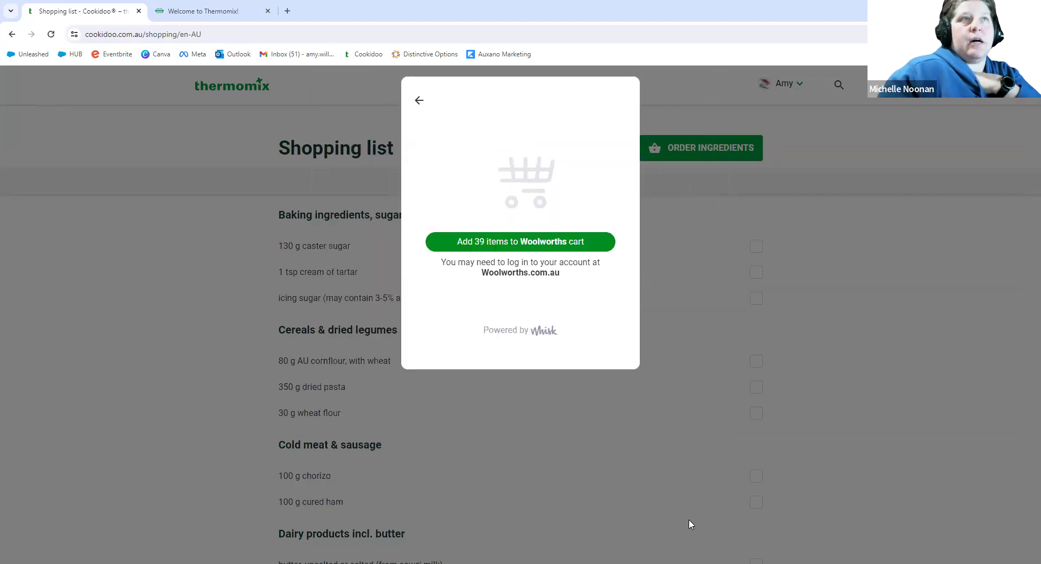
Confirm adding the 39 items, open the Woolworths login form and enter the account e-mail address.
click(452, 247)
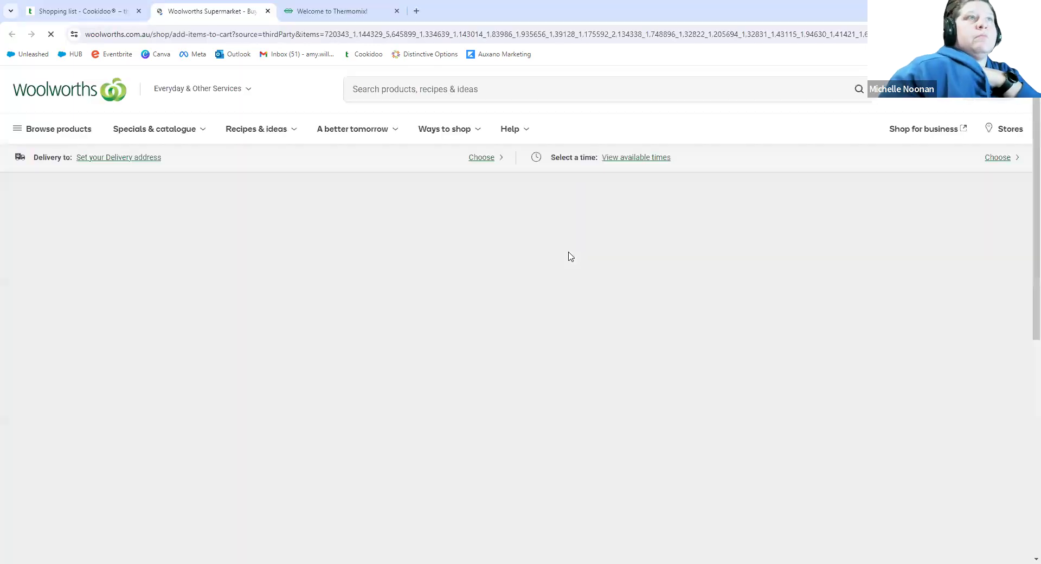
click(519, 357)
click(529, 360)
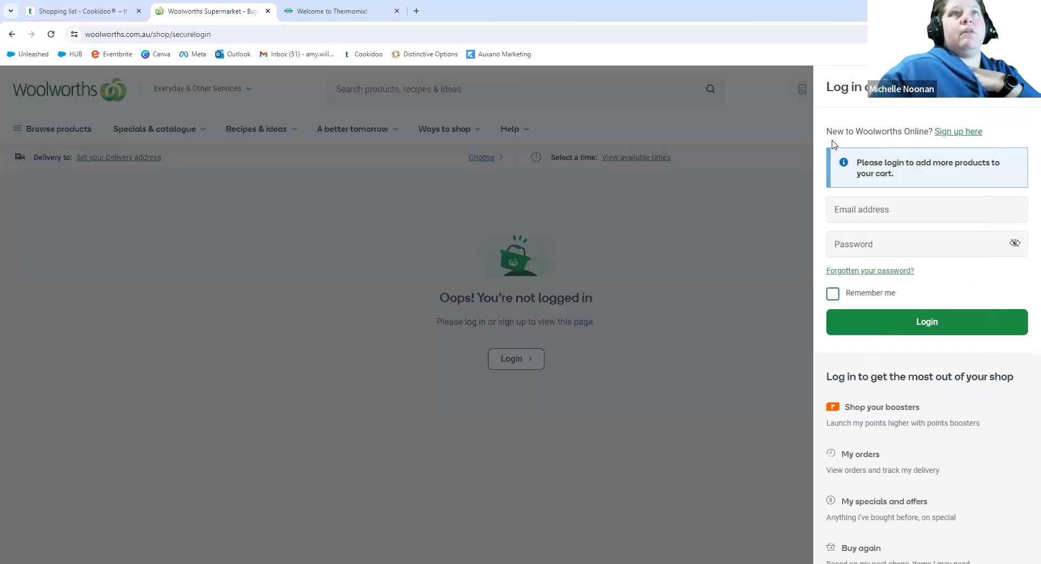
click(848, 212)
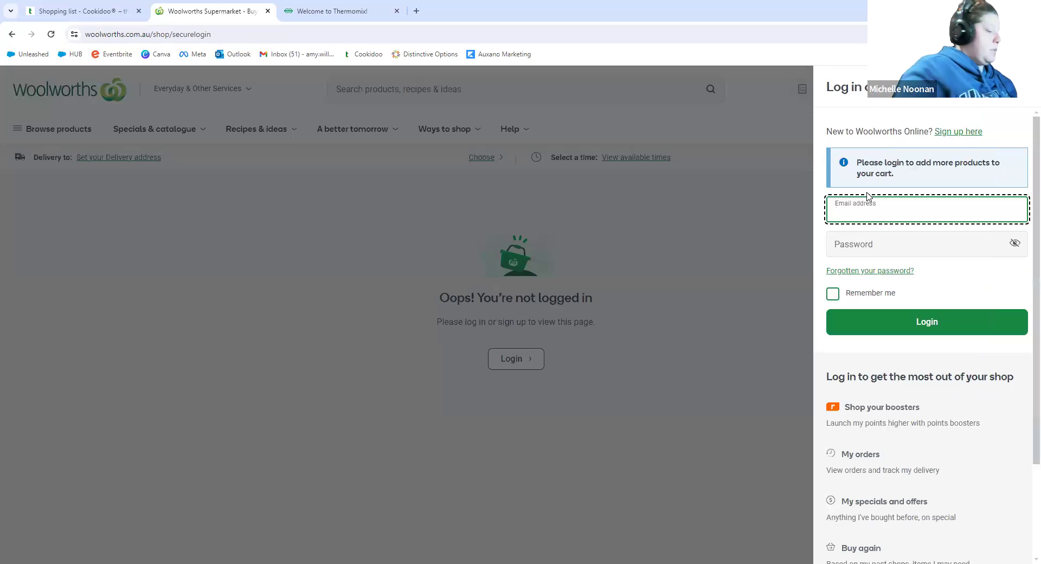
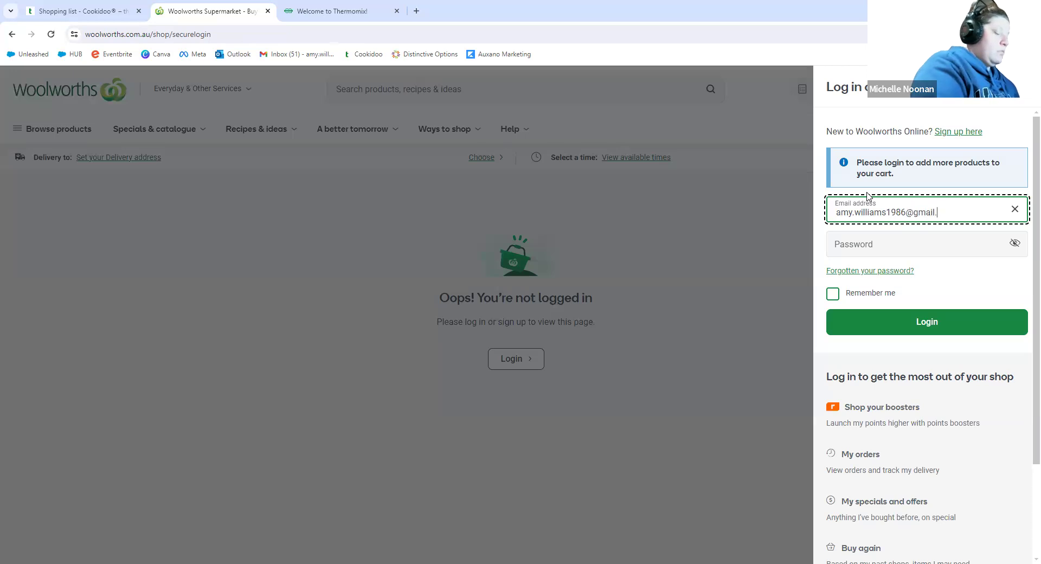
key(Tab)
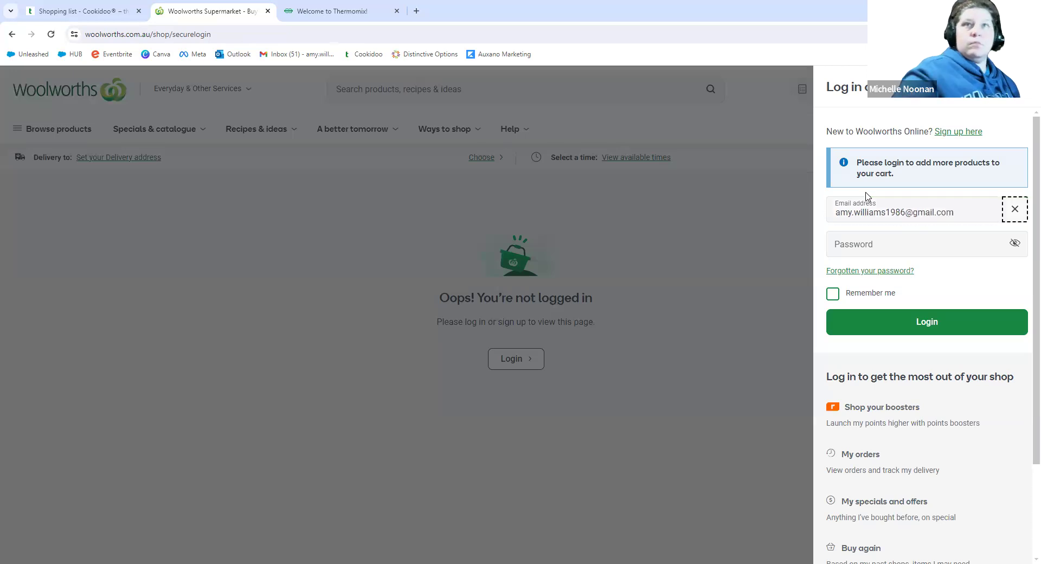
Enter and submit the account password, re-entering it once and declining Chrome's save-password prompt.
click(832, 246)
text(password)
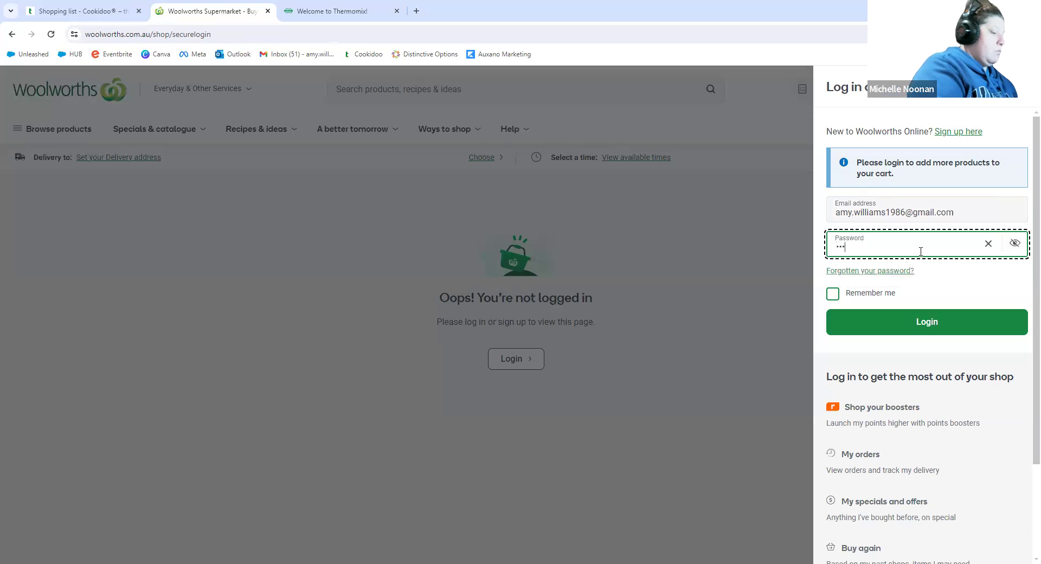
key(Return)
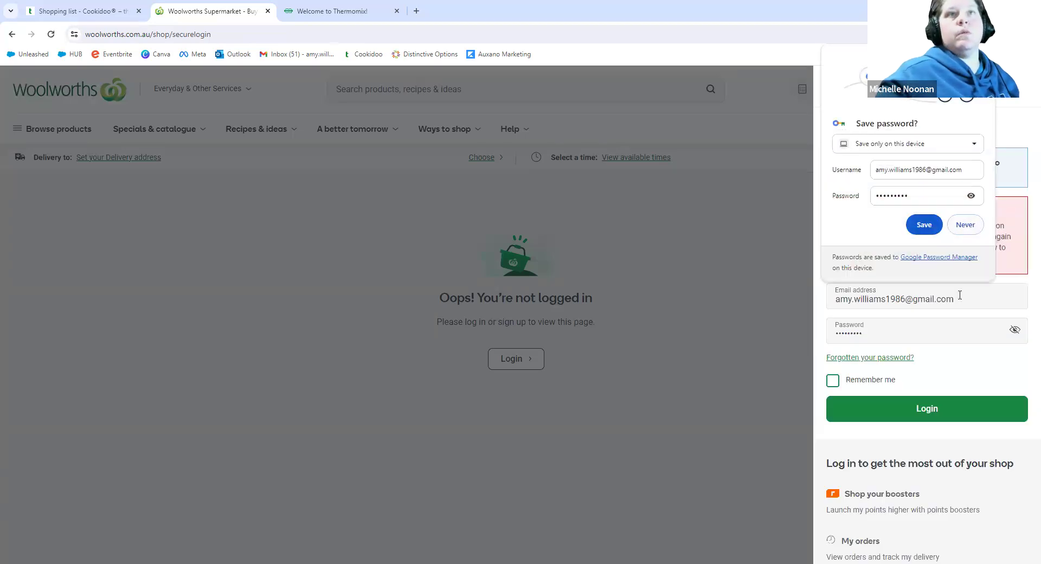
click(965, 224)
text(password)
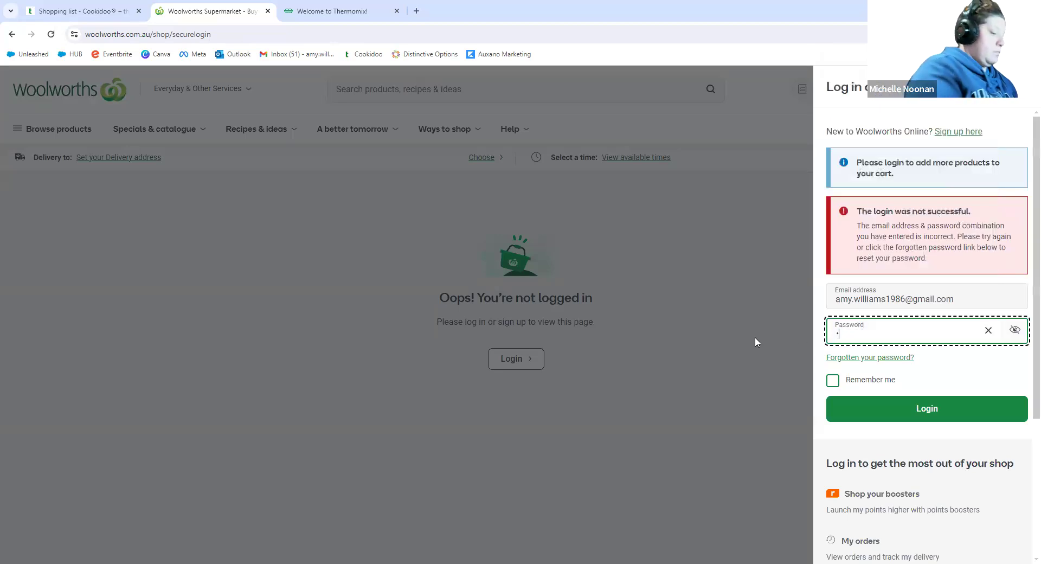
key(Return)
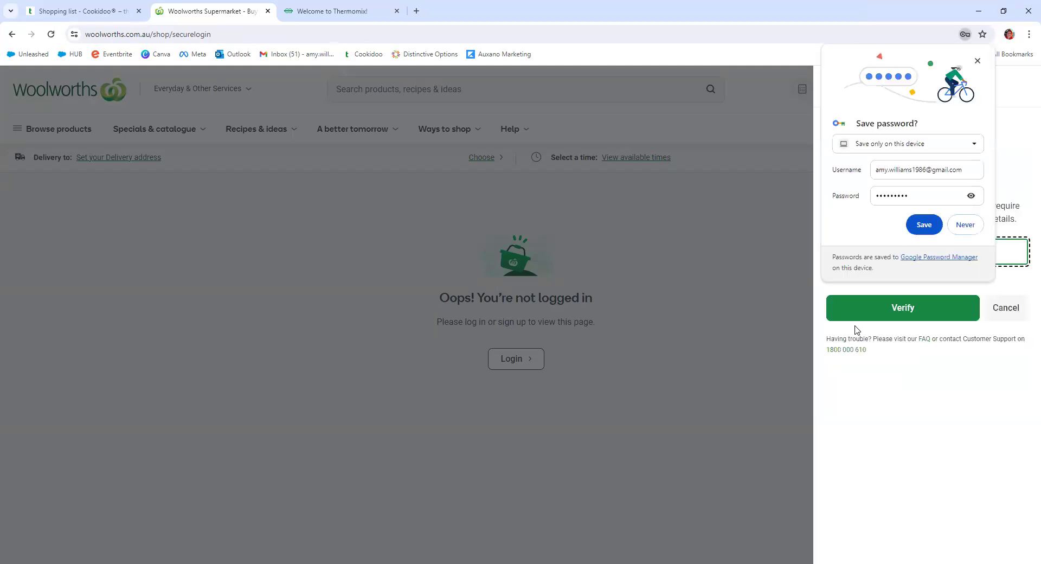
click(886, 314)
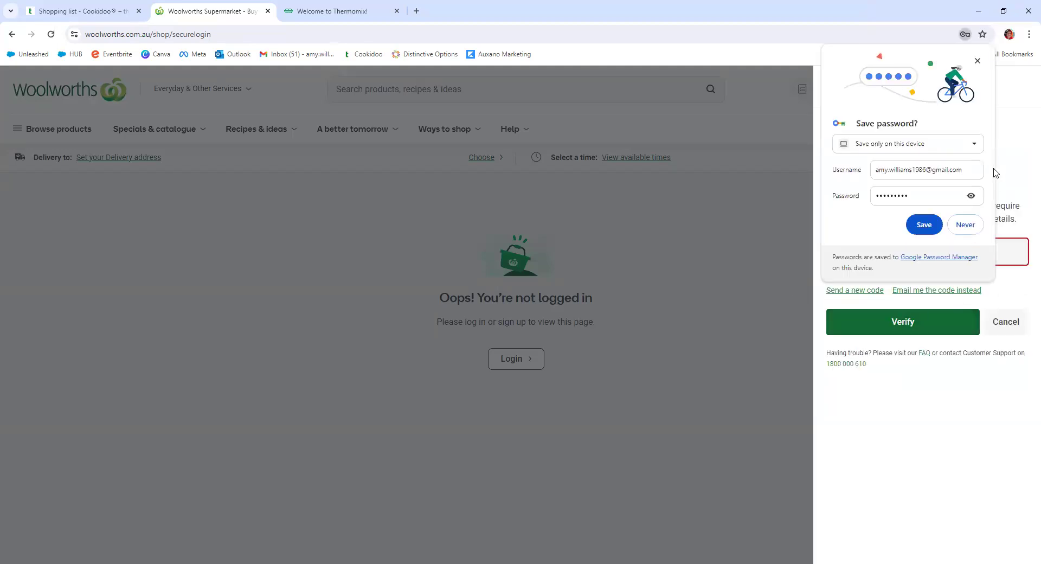
click(964, 233)
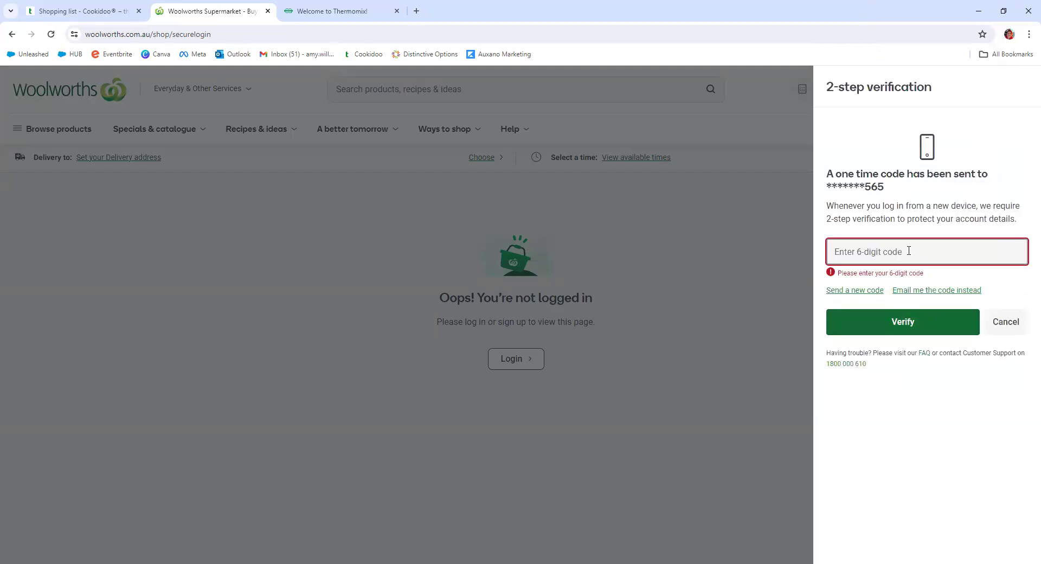
Enter the one-time verification code and move on to the pickup choice.
click(910, 250)
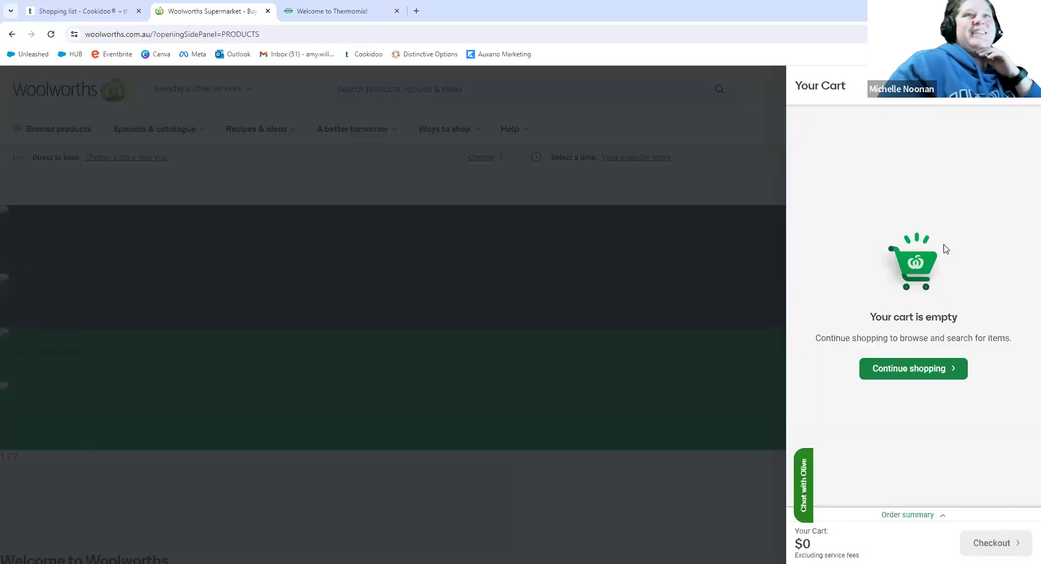
click(935, 375)
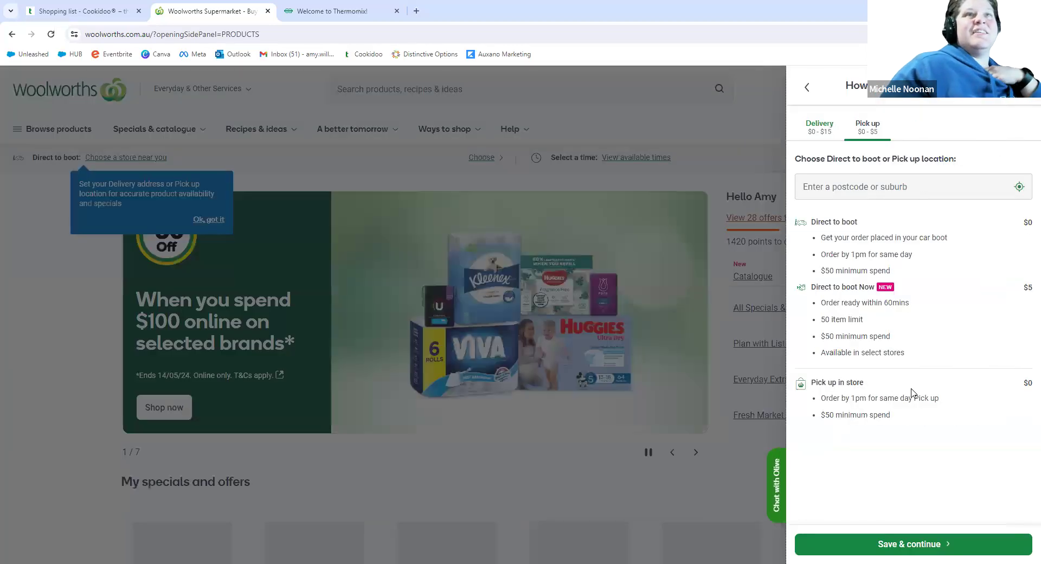
click(917, 544)
click(905, 501)
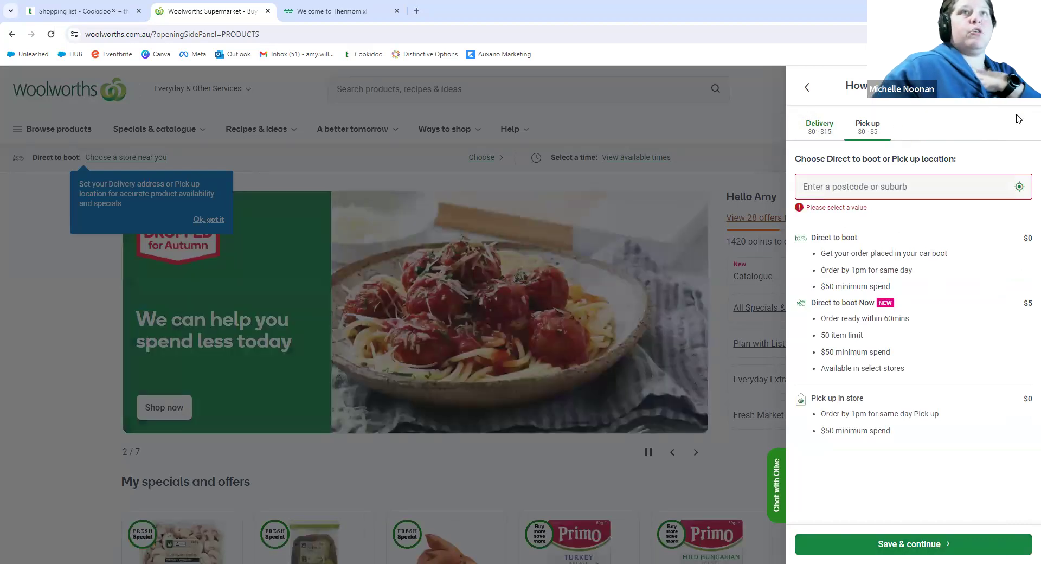
Set Direct to boot pickup to the Sunbury store for postcode 3429, skipping the time slot.
click(882, 192)
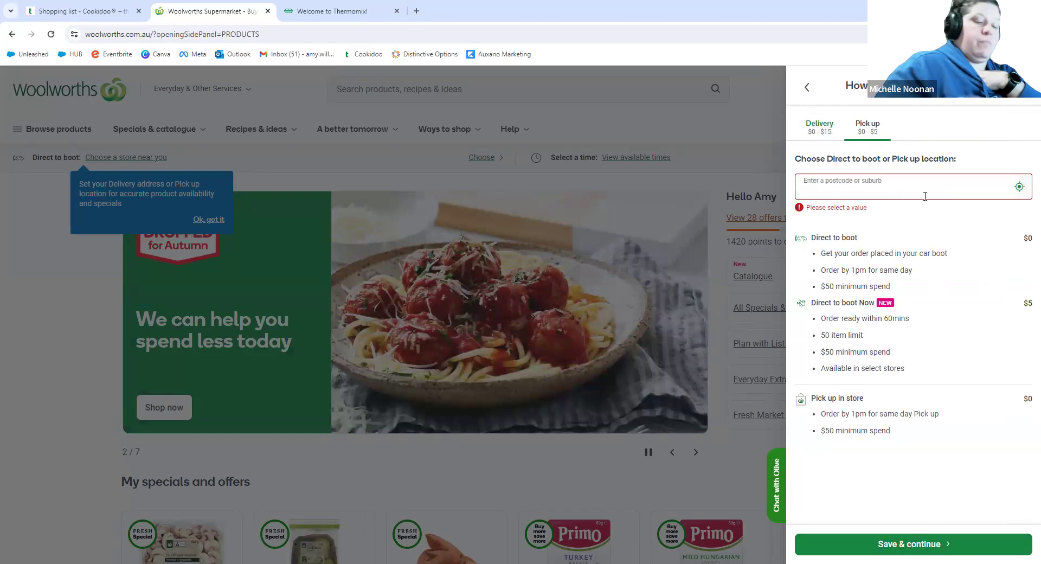
text(3429)
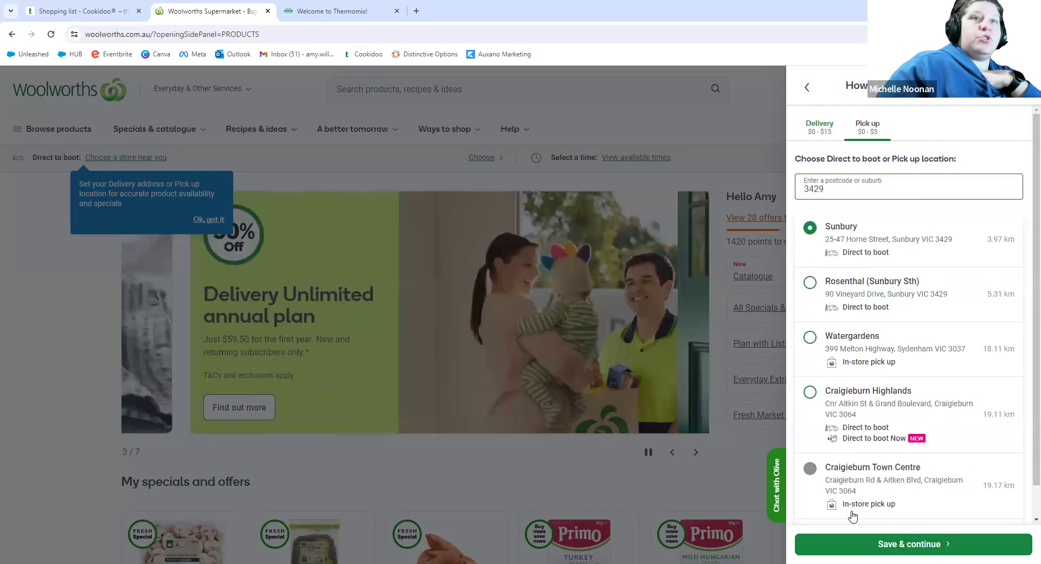
click(854, 545)
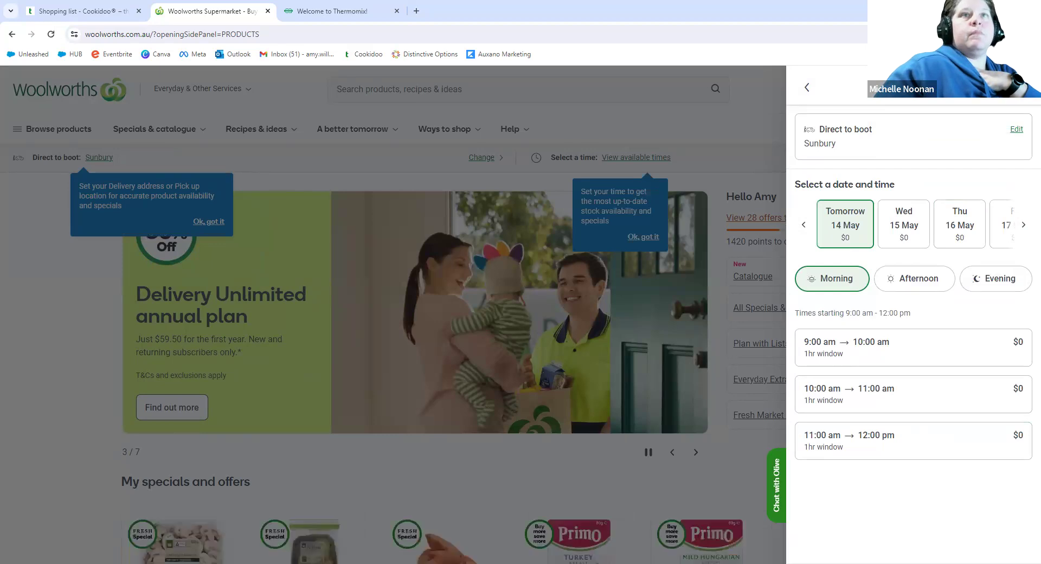
key(Escape)
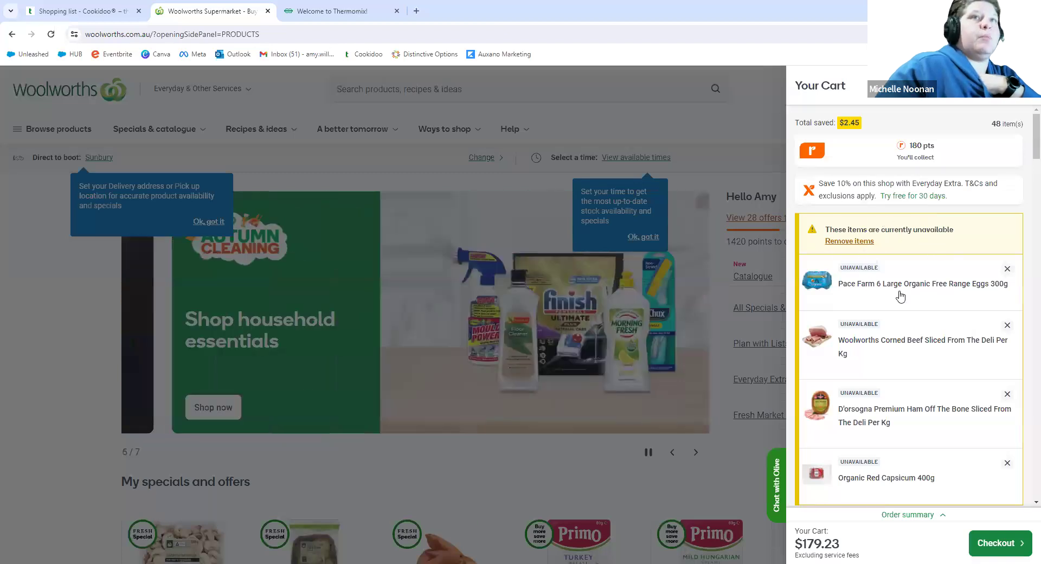
Review the cart's four unavailable items, such as free range eggs and deli ham, then close the cart panel.
scroll(895, 303, down, 1)
scroll(895, 309, down, 3)
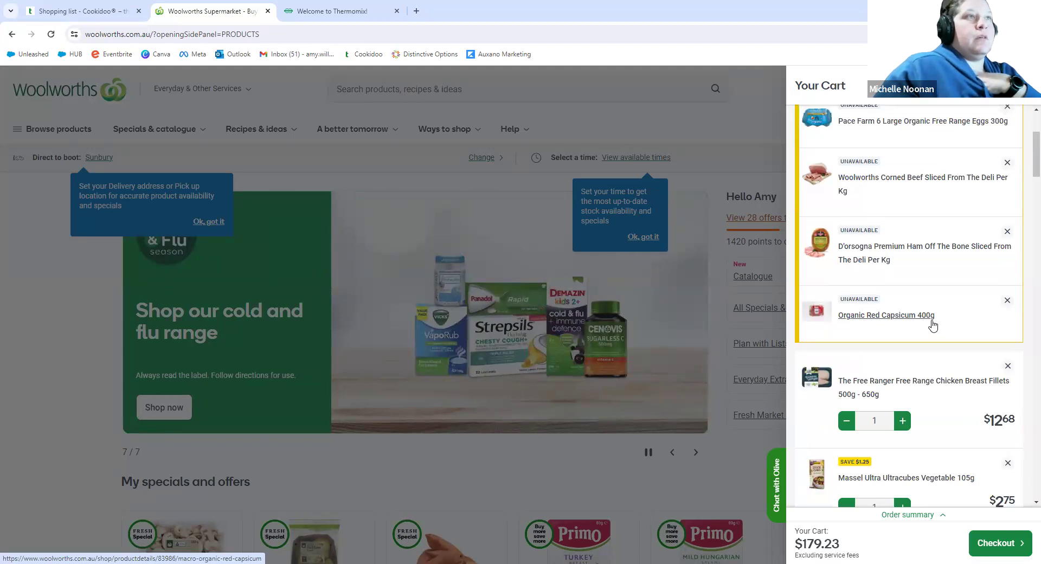
scroll(938, 324, up, 2)
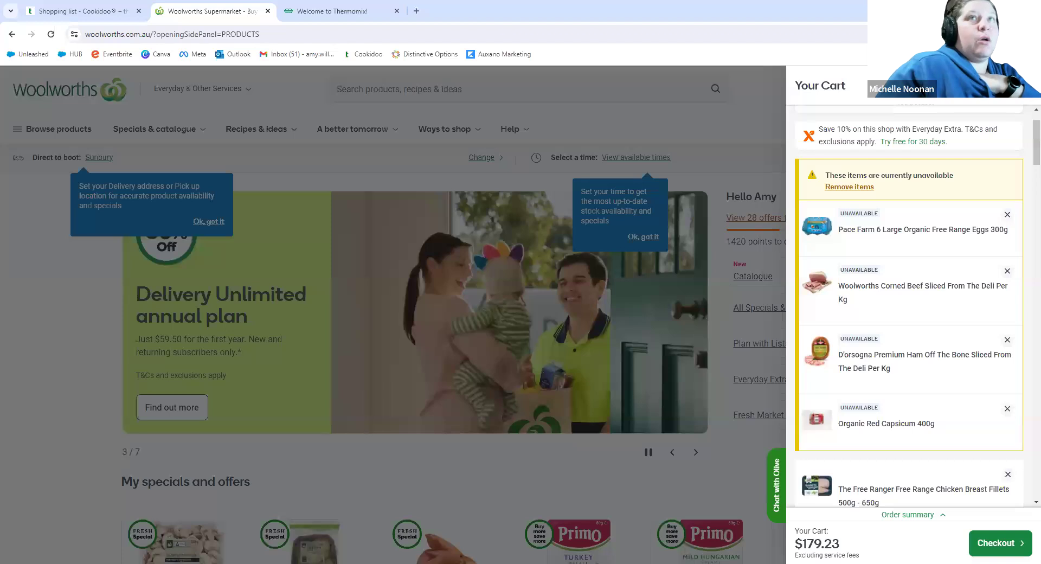
click(767, 165)
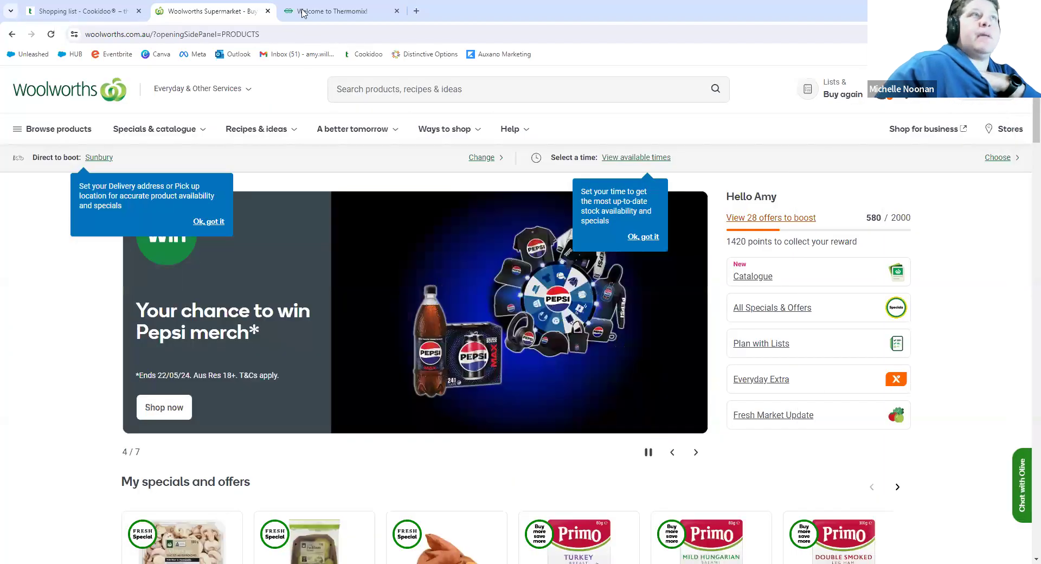
Close the Woolworths tab and back out of the Whisk and Choose your store dialogs.
click(268, 10)
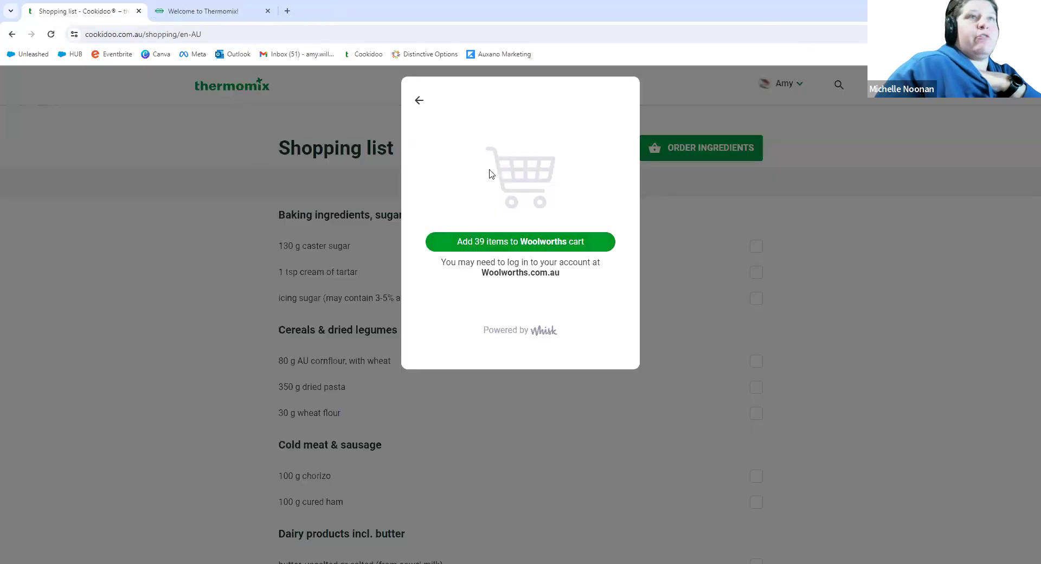
click(419, 101)
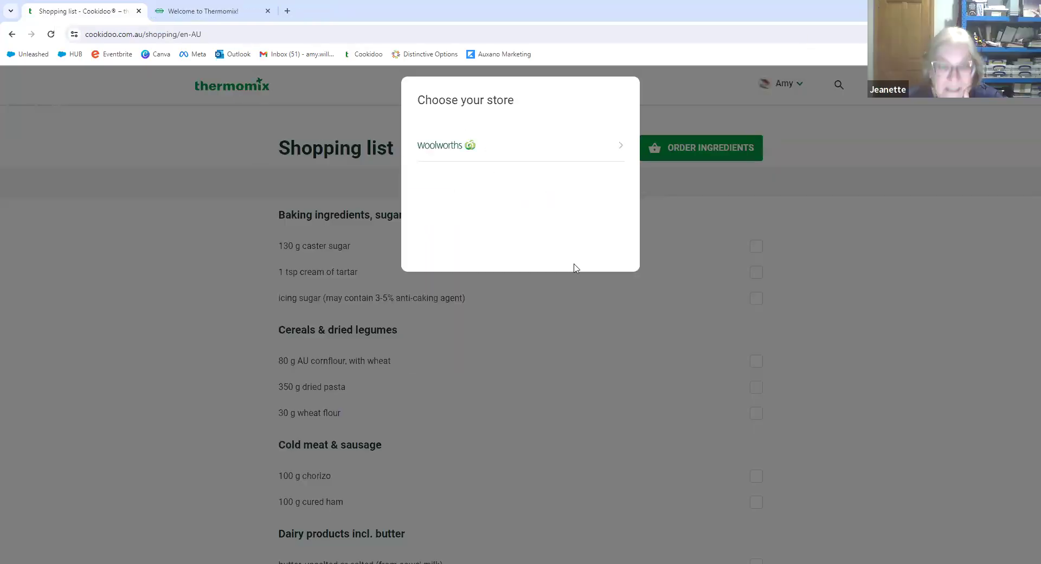
click(688, 263)
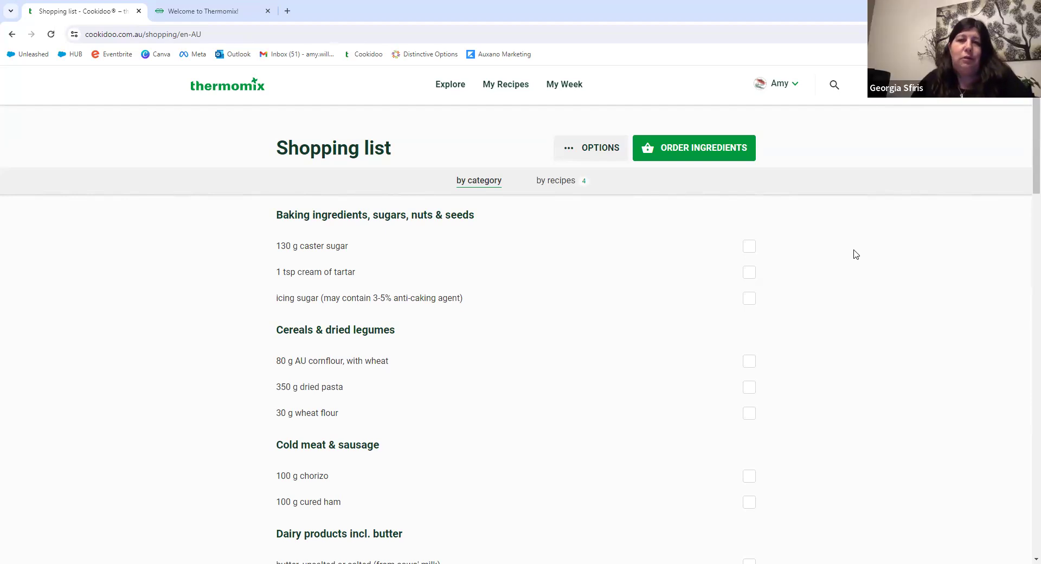
From Explore, run a blank recipe search listing all 11748 English TM6 recipes.
click(445, 88)
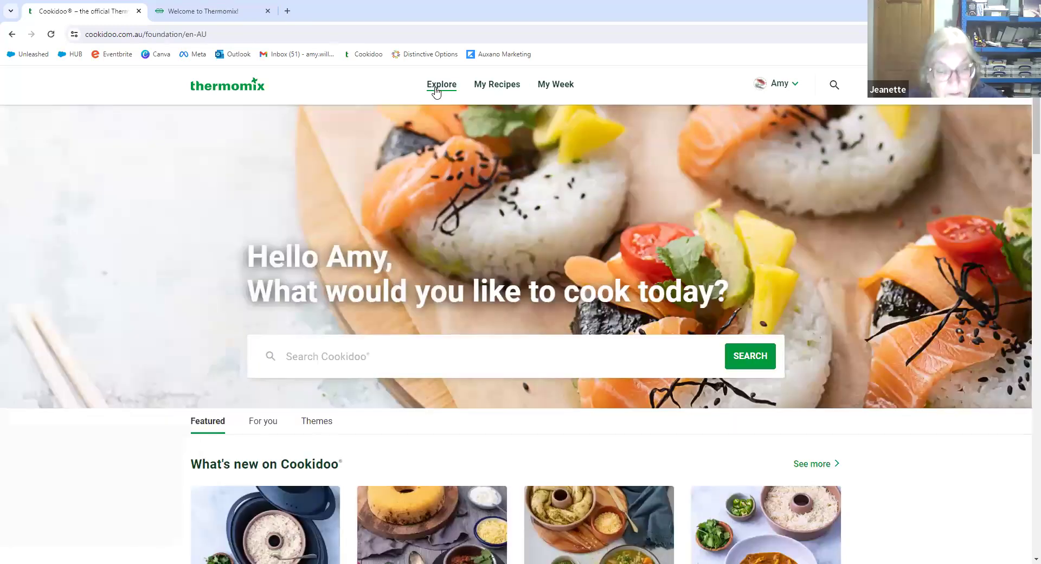
click(404, 352)
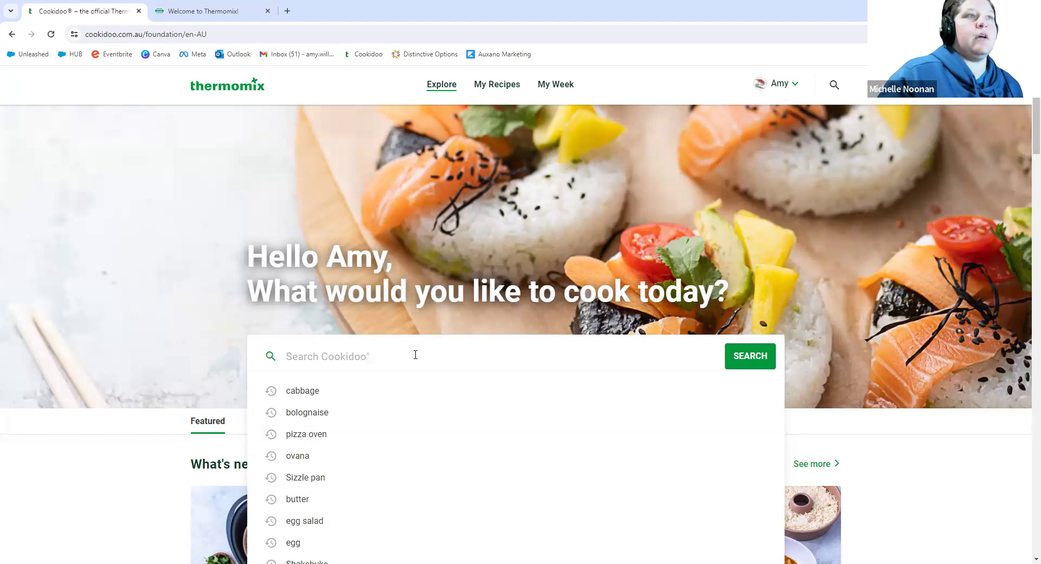
click(740, 360)
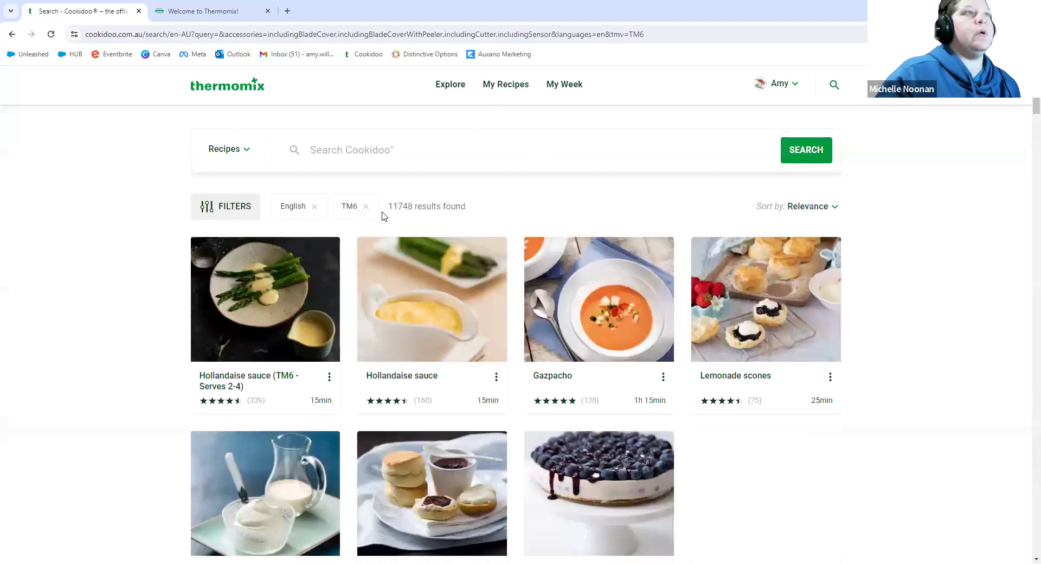
click(236, 209)
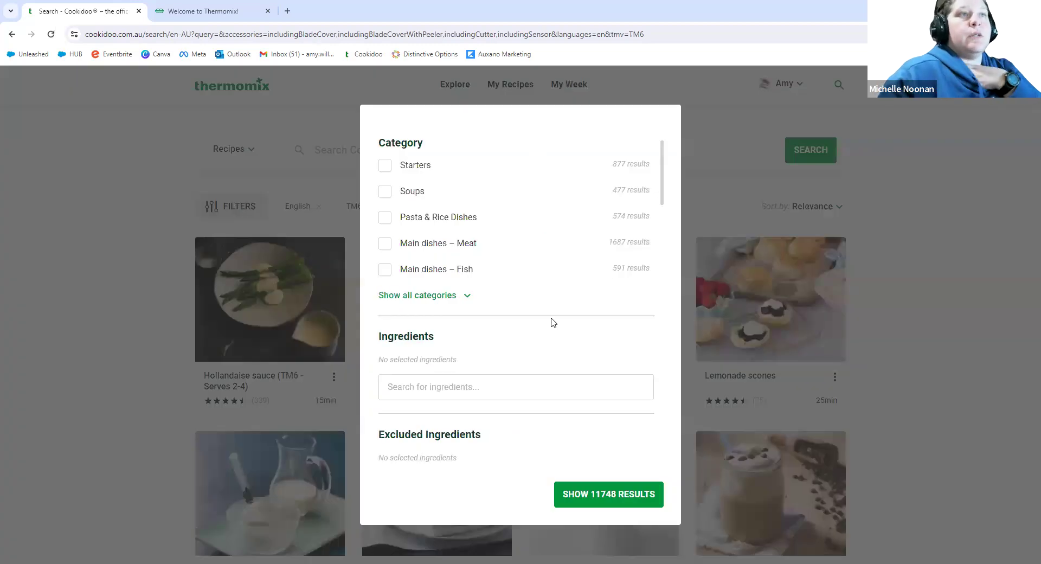
scroll(551, 323, down, 3)
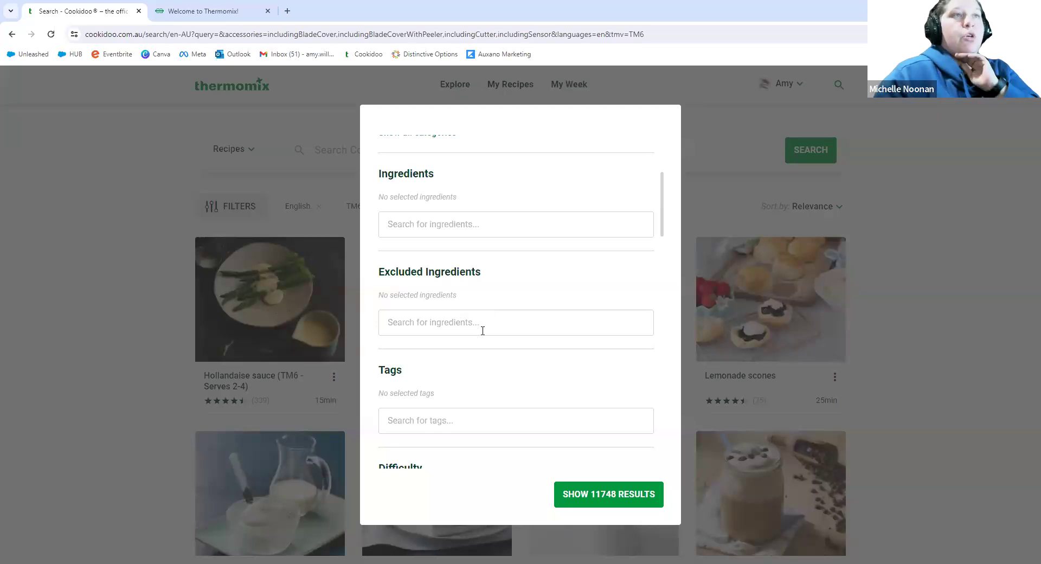
click(437, 422)
scroll(424, 360, down, 1)
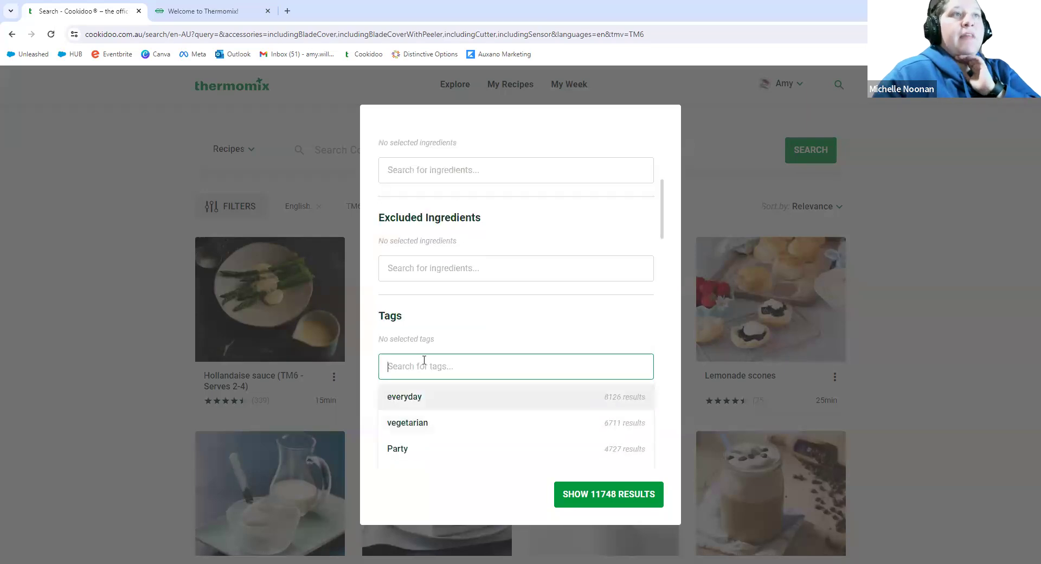
scroll(422, 371, down, 1)
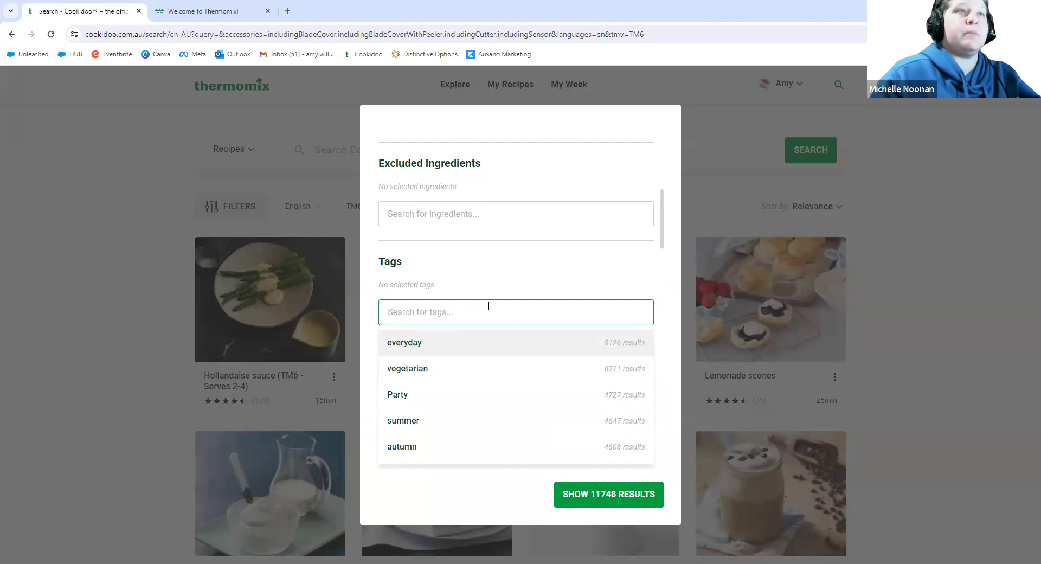
scroll(444, 311, down, 4)
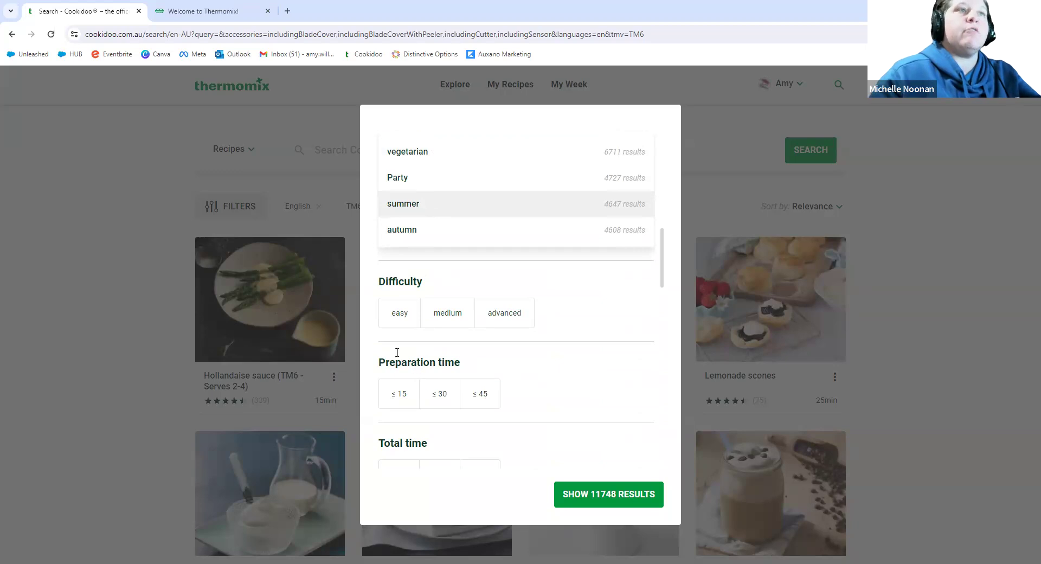
scroll(417, 369, down, 1)
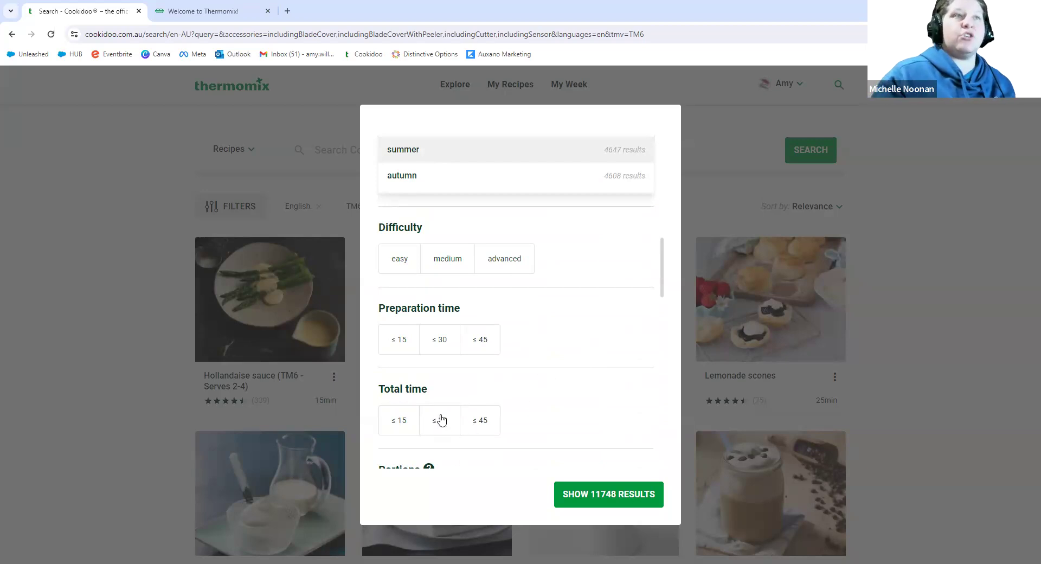
scroll(591, 396, down, 2)
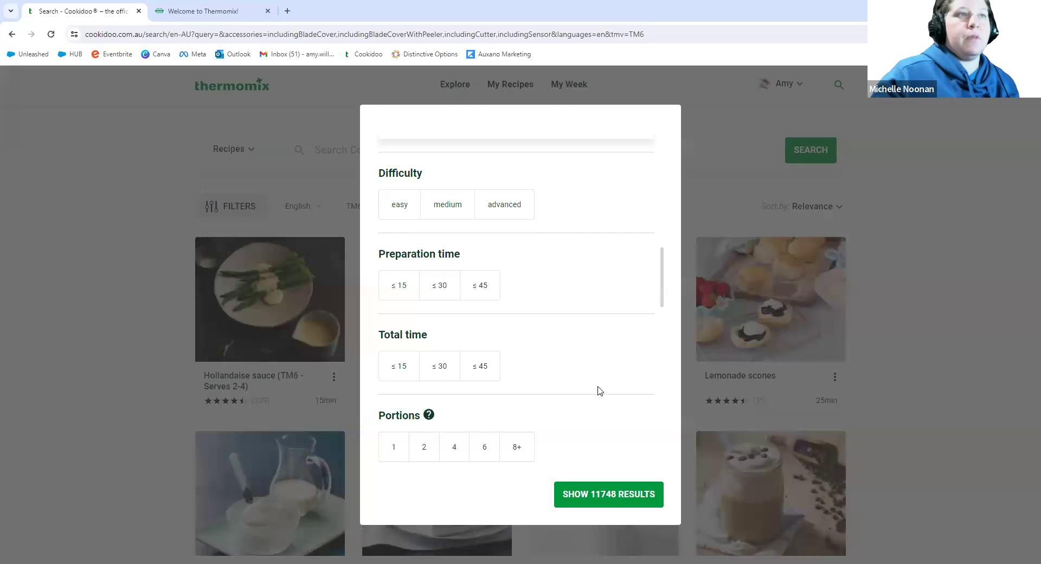
scroll(599, 374, down, 1)
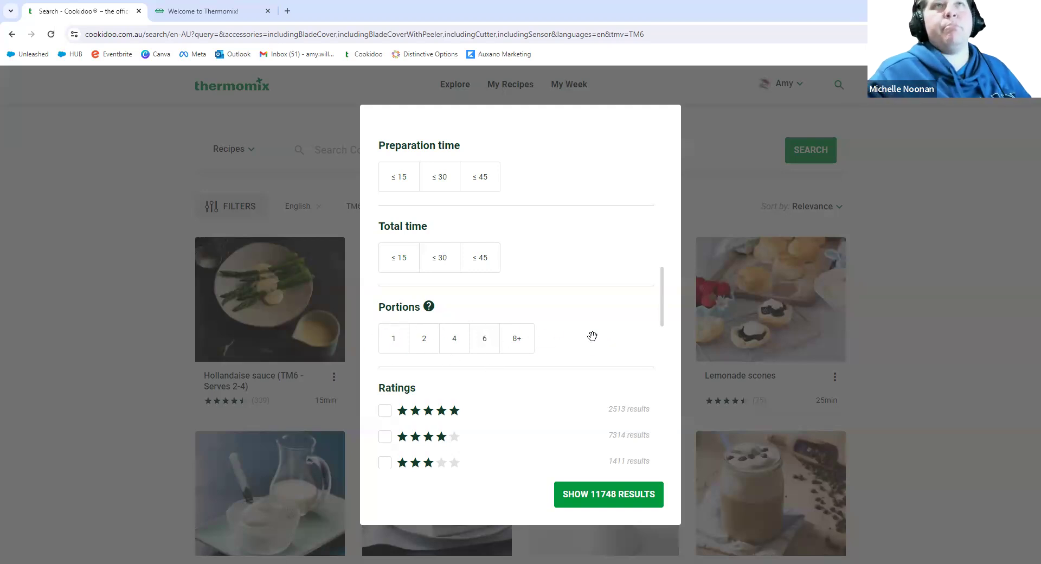
scroll(592, 336, down, 6)
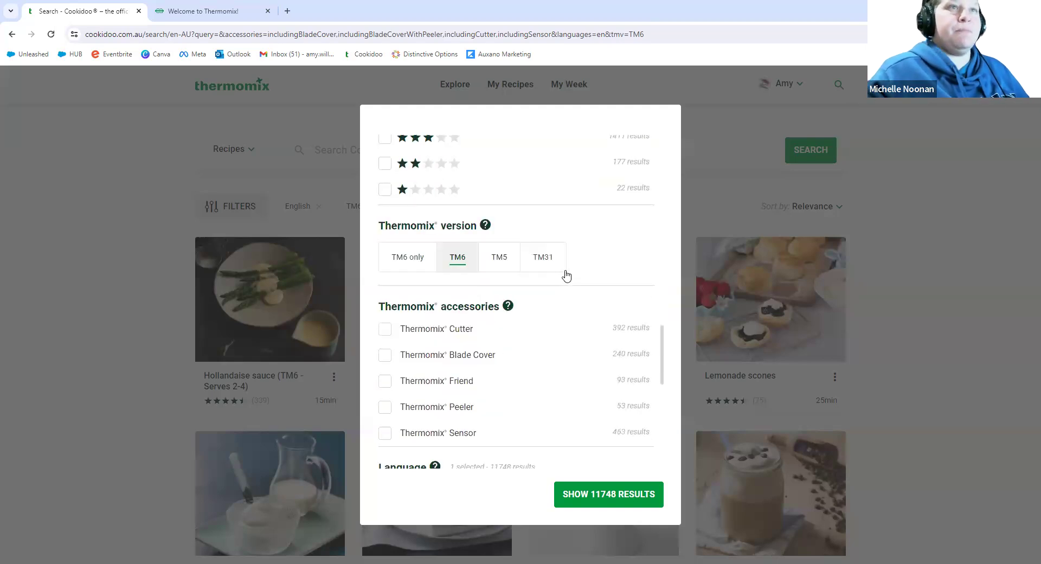
scroll(567, 274, down, 2)
scroll(570, 262, down, 3)
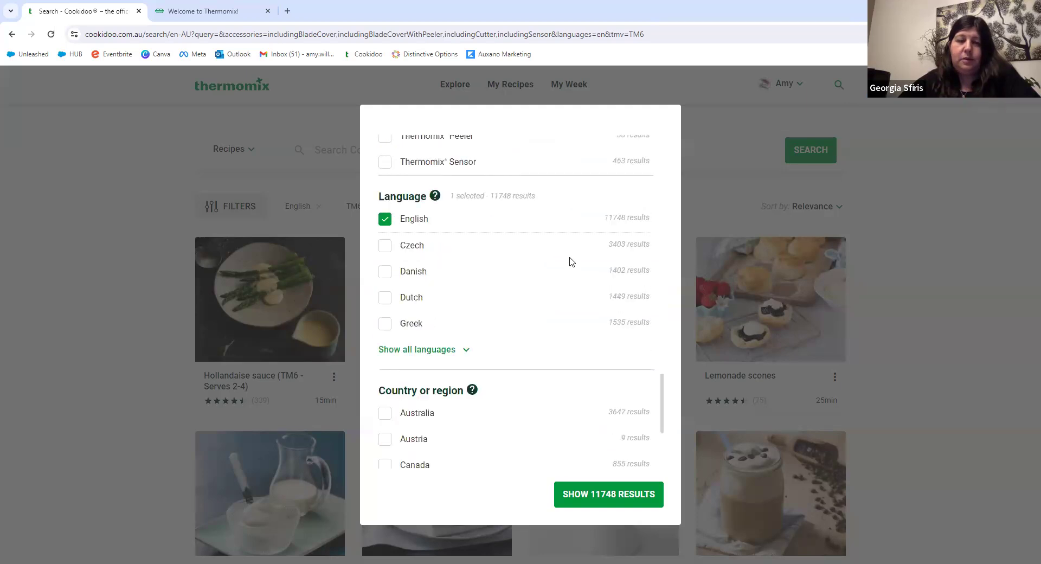
scroll(570, 260, down, 3)
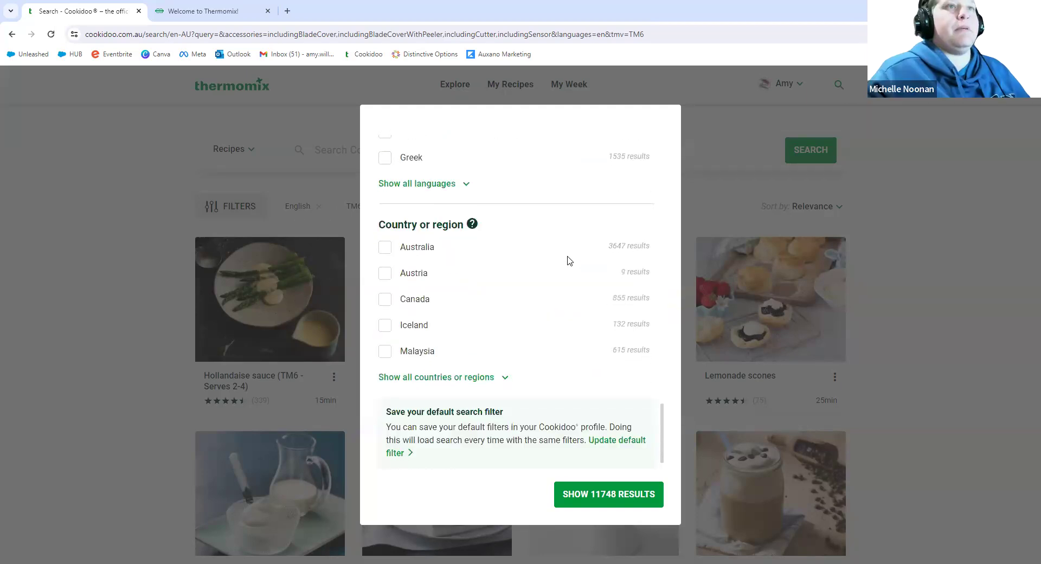
scroll(567, 261, up, 10)
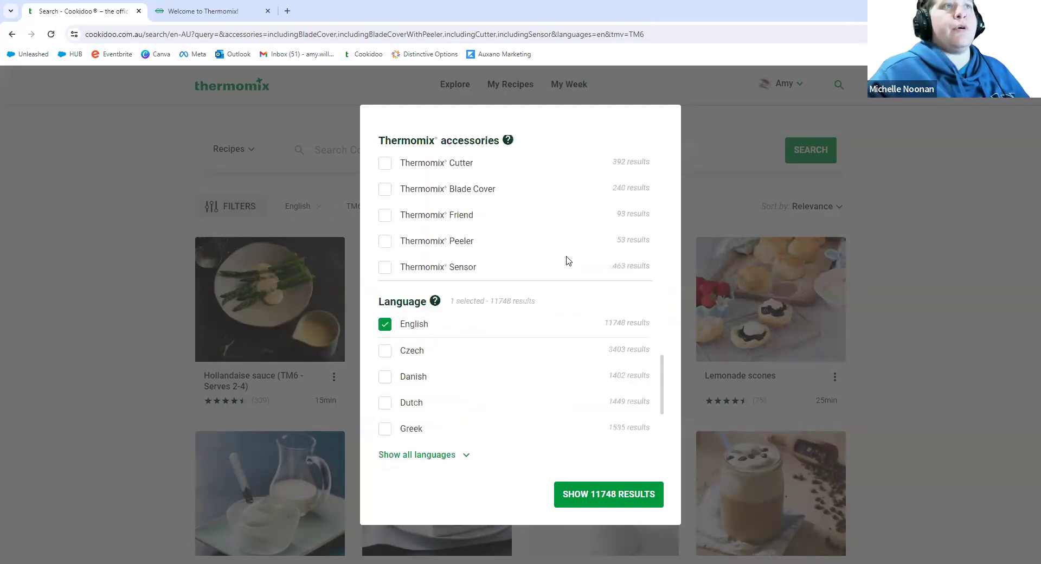
scroll(568, 261, up, 15)
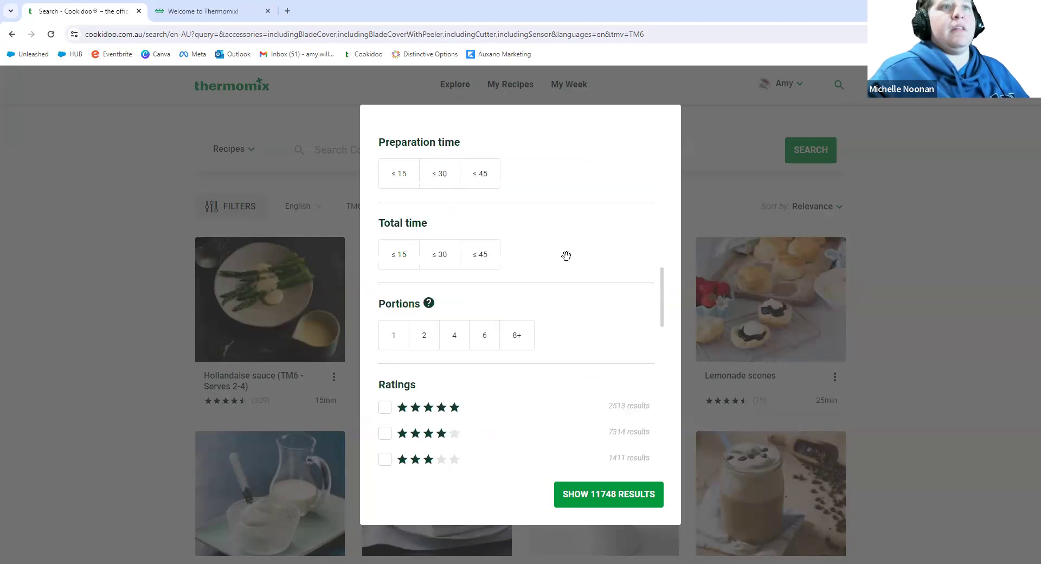
scroll(567, 261, up, 5)
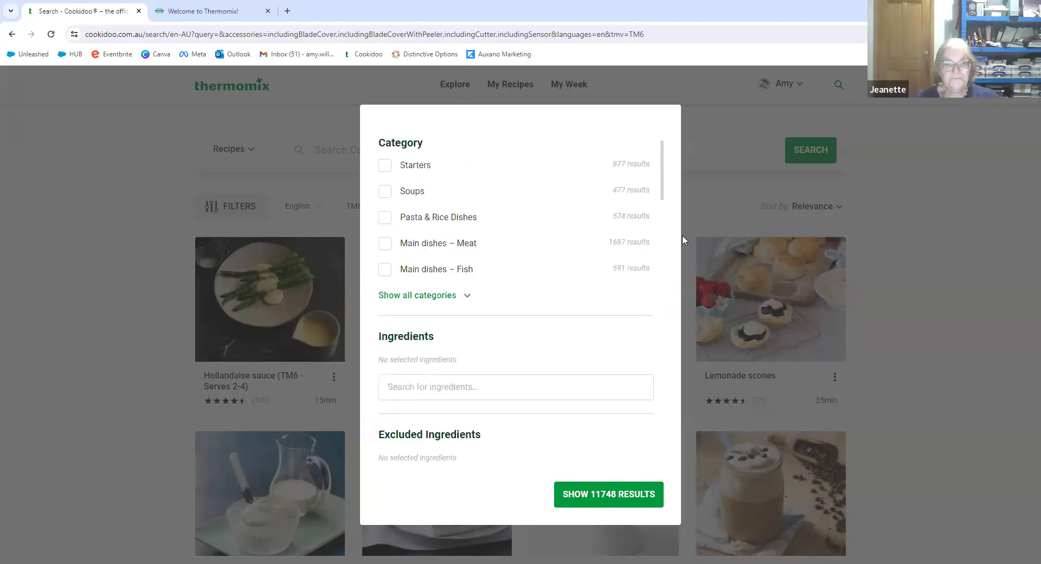
click(723, 197)
click(509, 171)
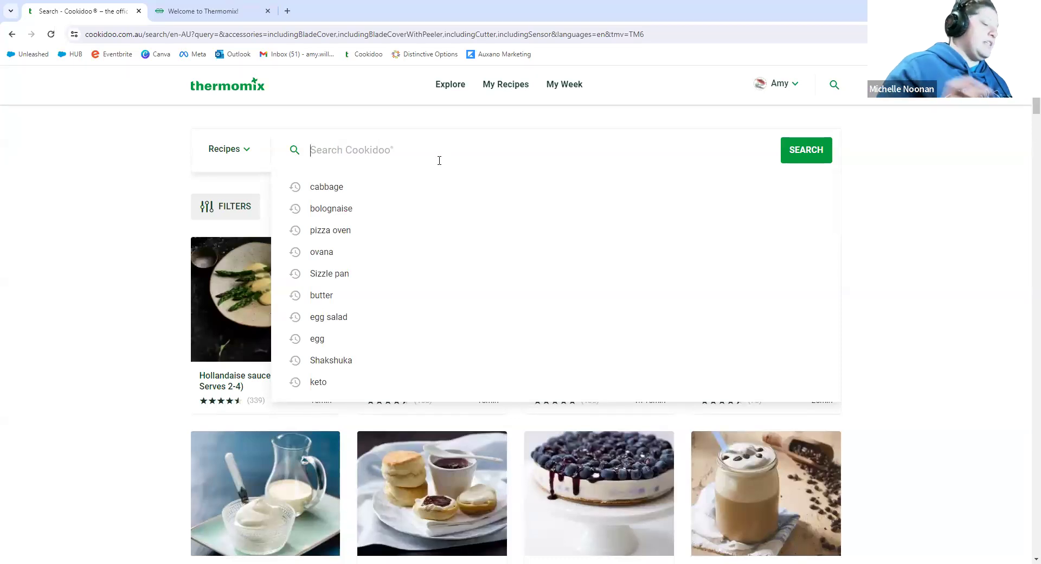
Search recipes for 'keto', then select and delete the search term.
text(keto)
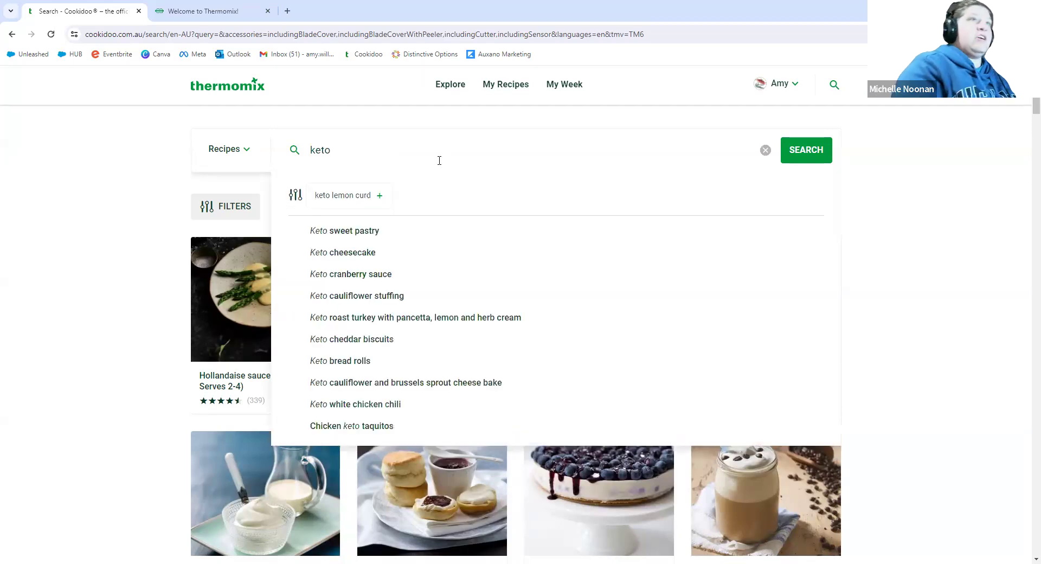
key(Return)
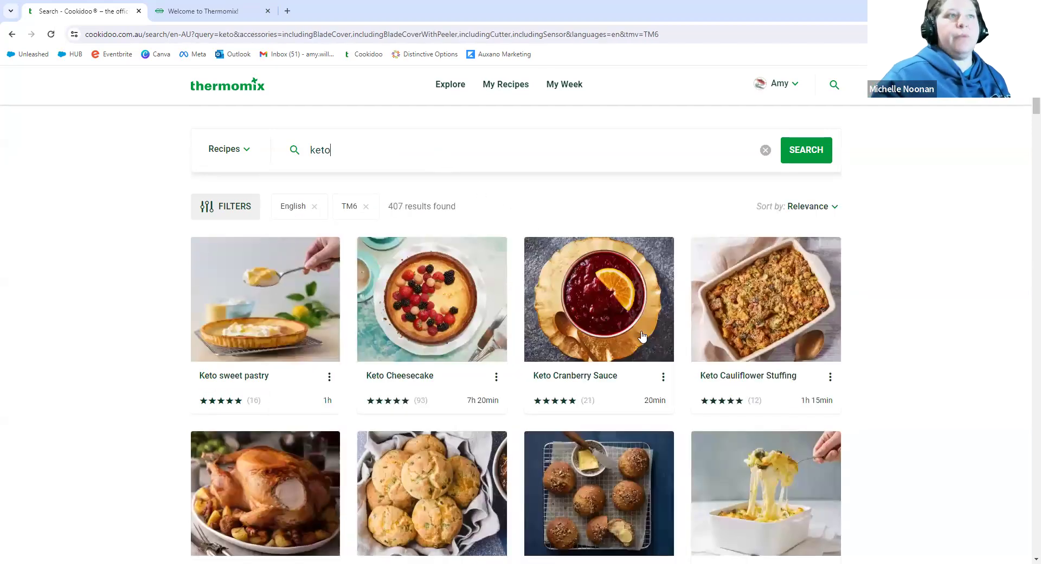
drag(345, 145, 309, 149)
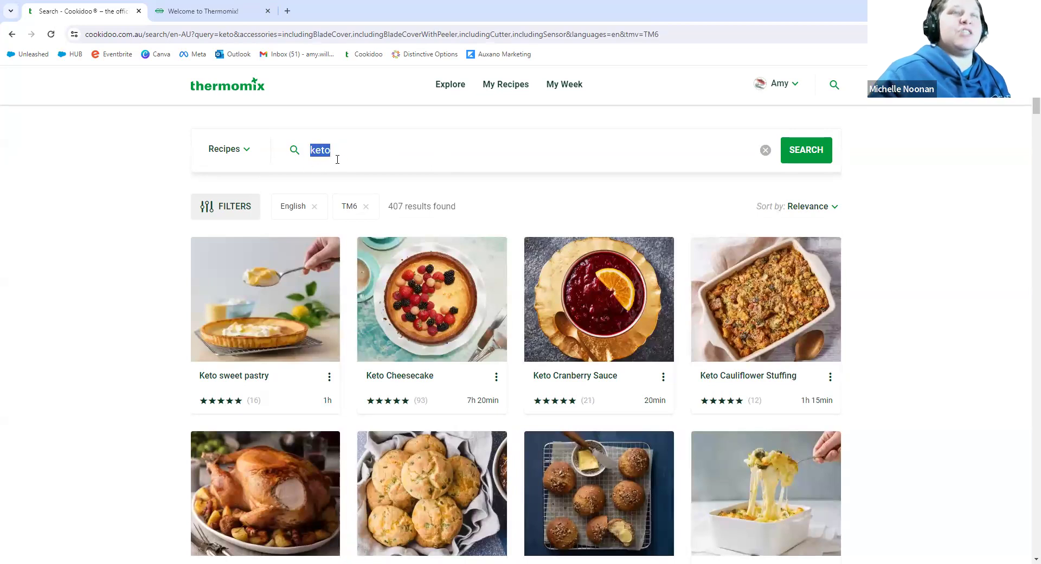
scroll(456, 224, down, 4)
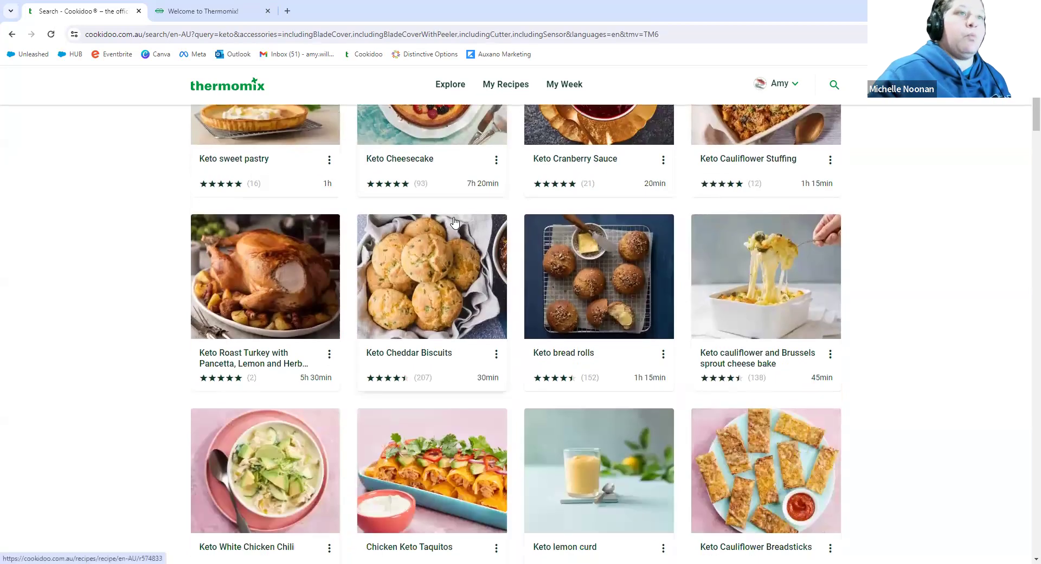
scroll(424, 214, up, 4)
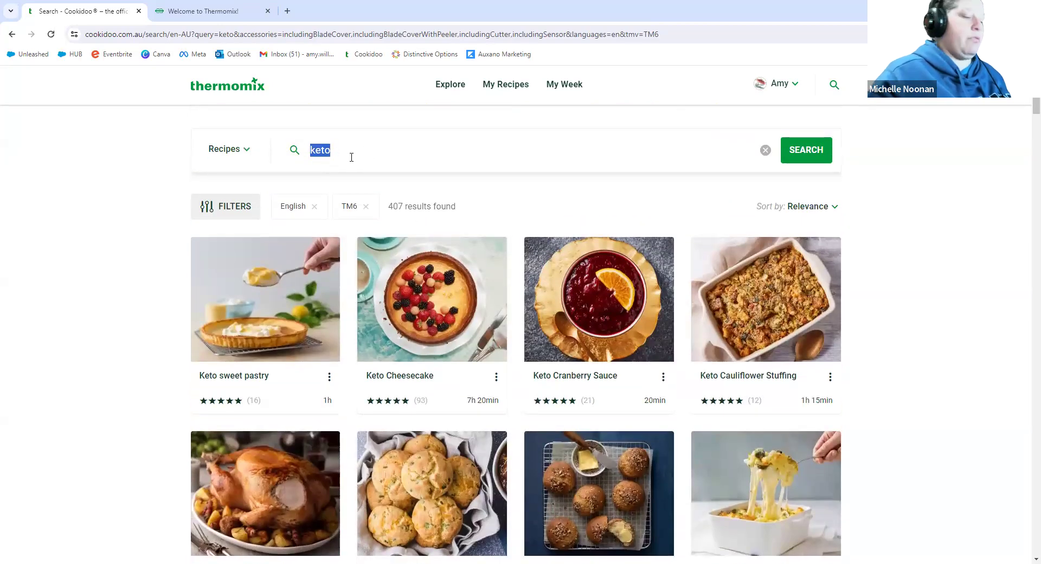
key(BackSpace)
Filter by the #ketogenic diet tag, then remove that tag and close the filters.
click(234, 207)
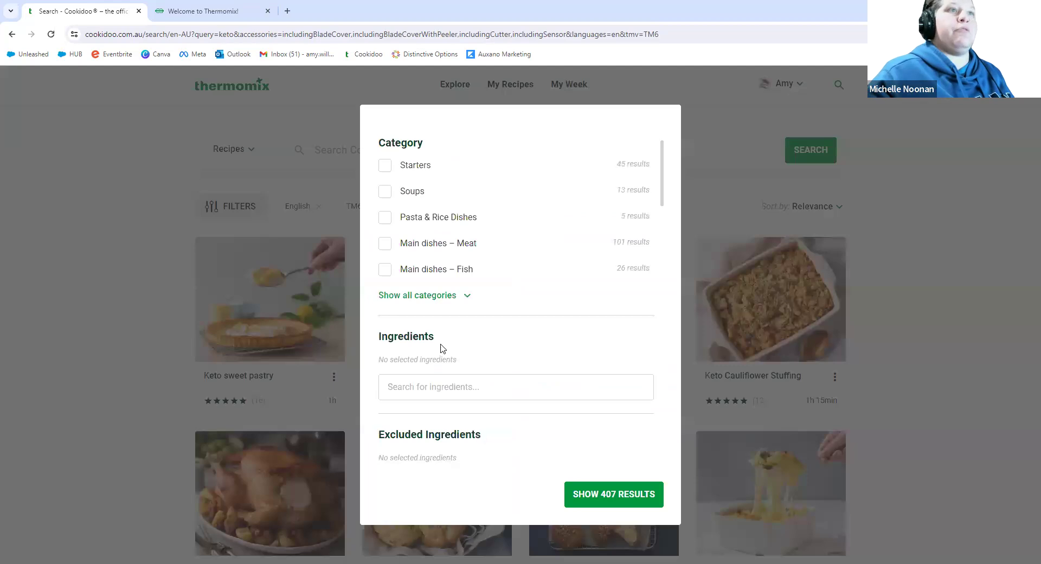
scroll(448, 381, down, 4)
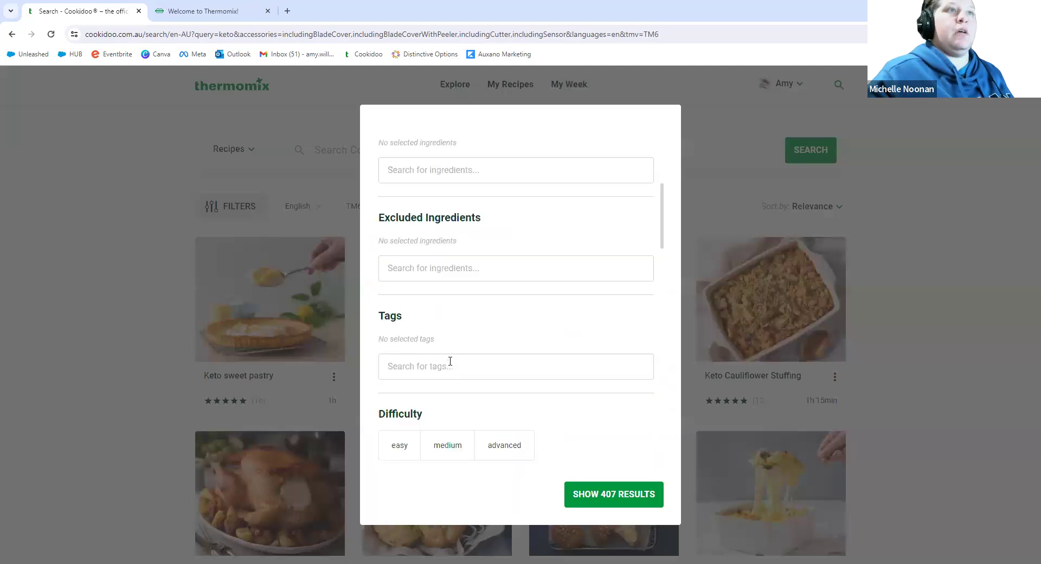
click(450, 361)
text(keto)
click(448, 397)
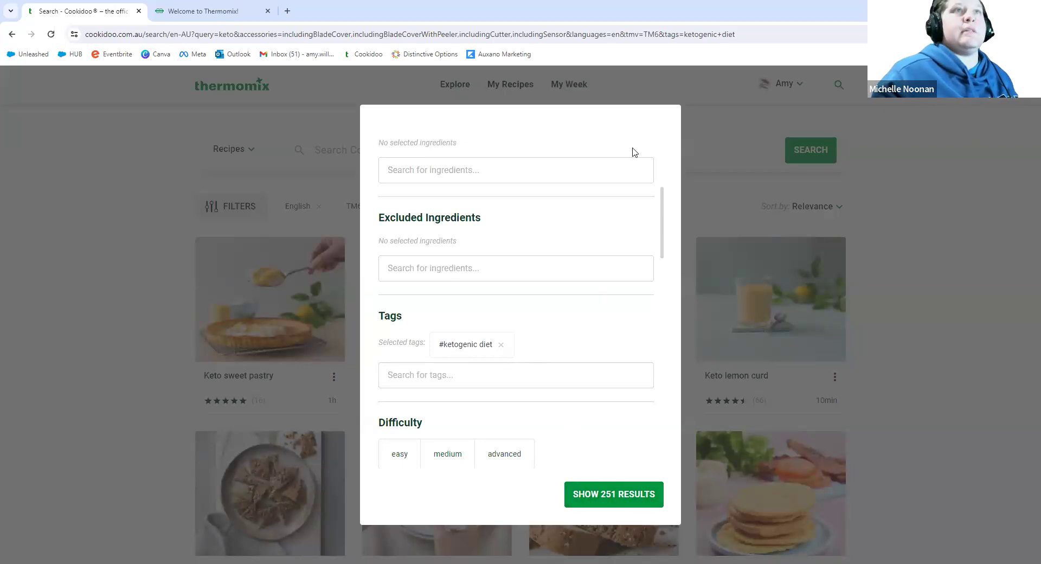
click(503, 346)
click(316, 186)
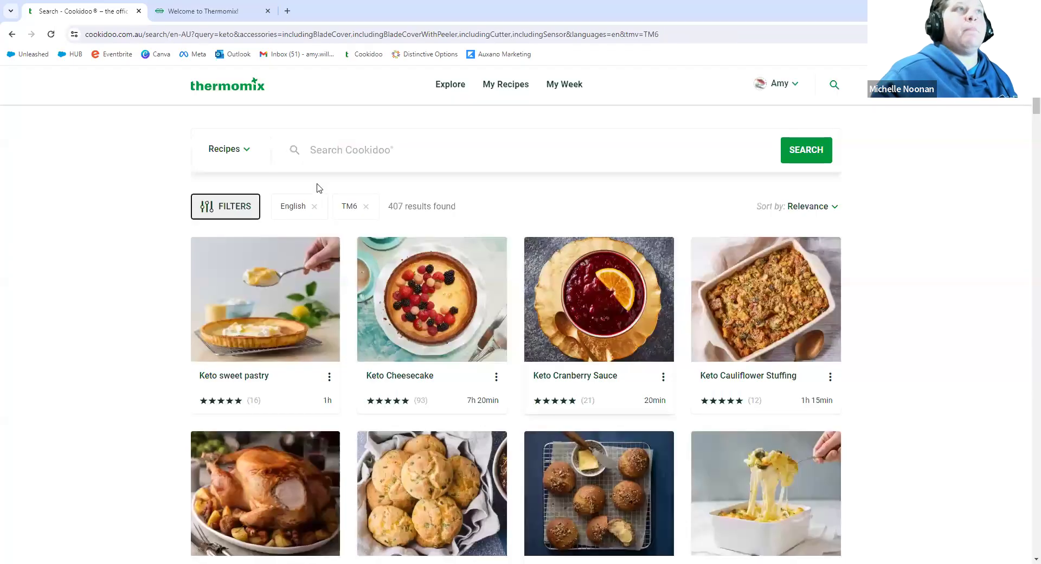
Search 'under 500 cal' and switch the results from Recipes to Collections.
click(363, 157)
text(unde)
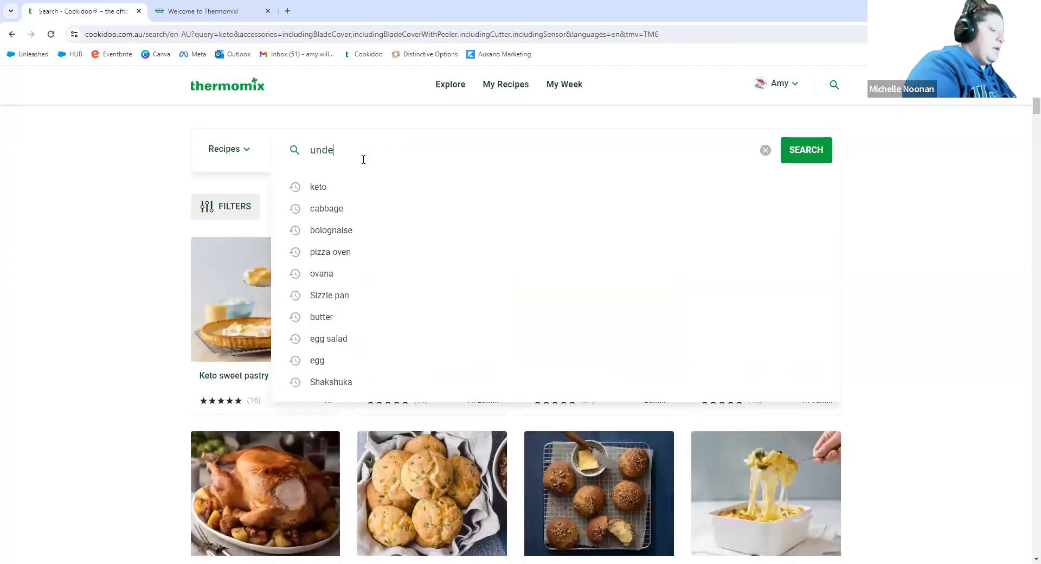
text(r 500 cal)
key(Return)
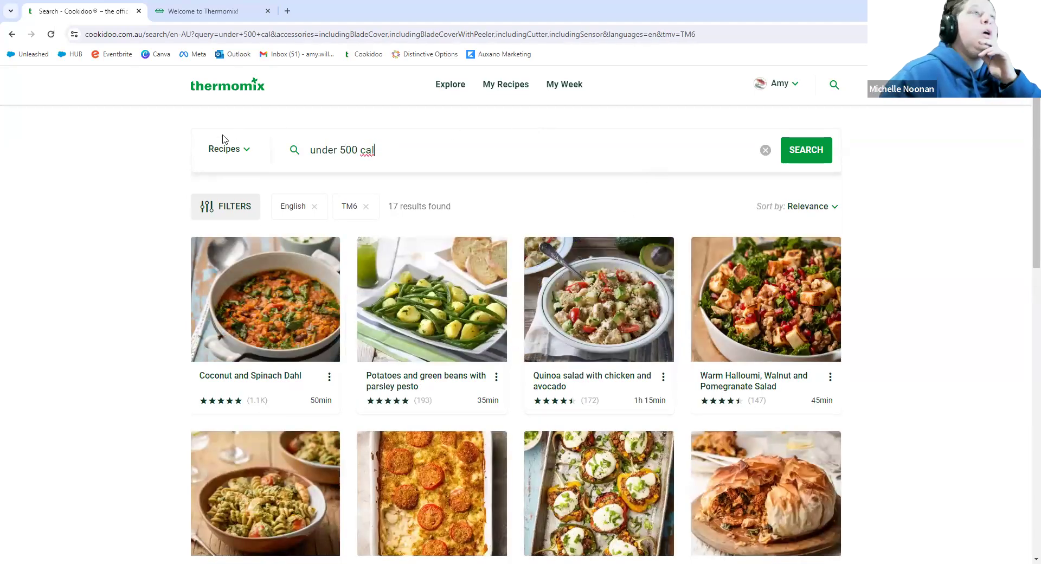
click(247, 152)
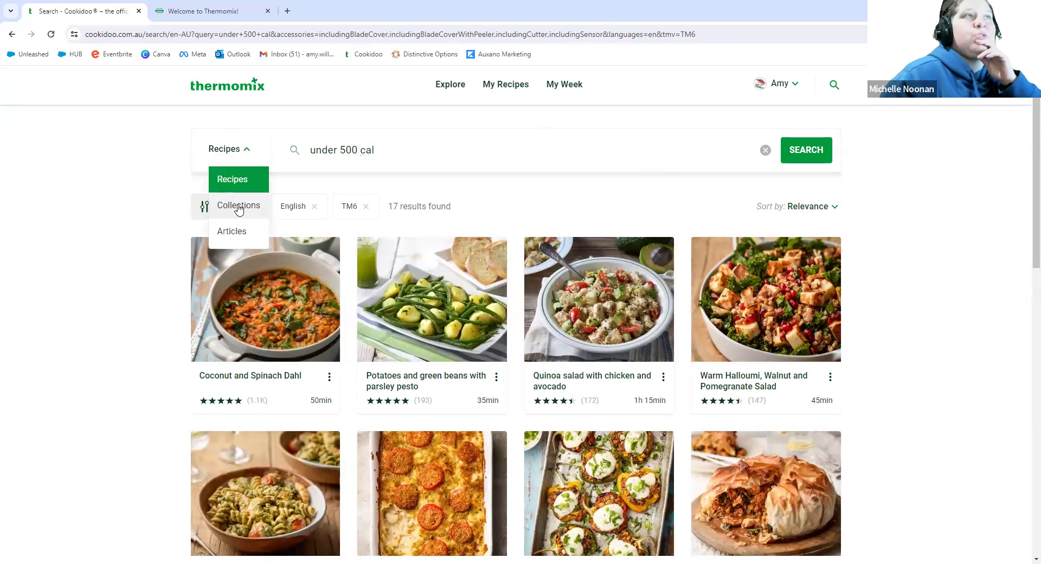
click(236, 205)
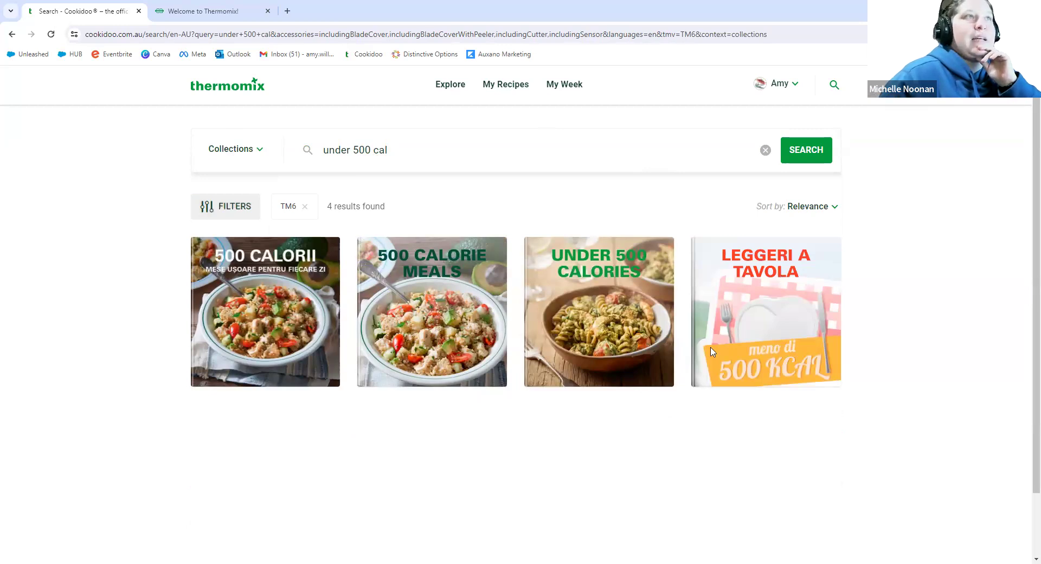
Review the country options in the filters, then close them unchanged.
click(234, 207)
scroll(532, 306, down, 4)
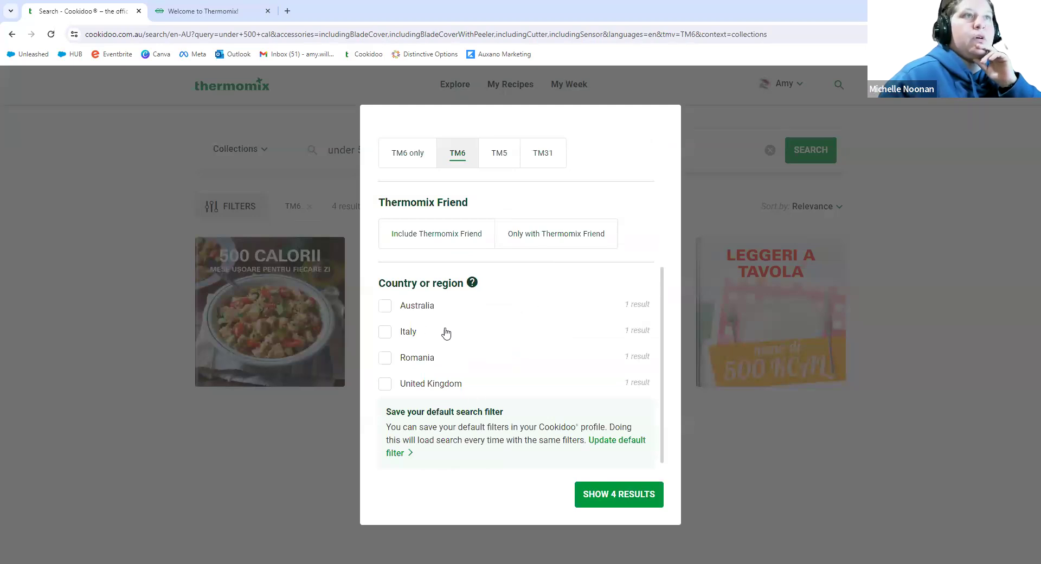
scroll(437, 268, up, 2)
scroll(434, 270, up, 2)
scroll(432, 270, down, 4)
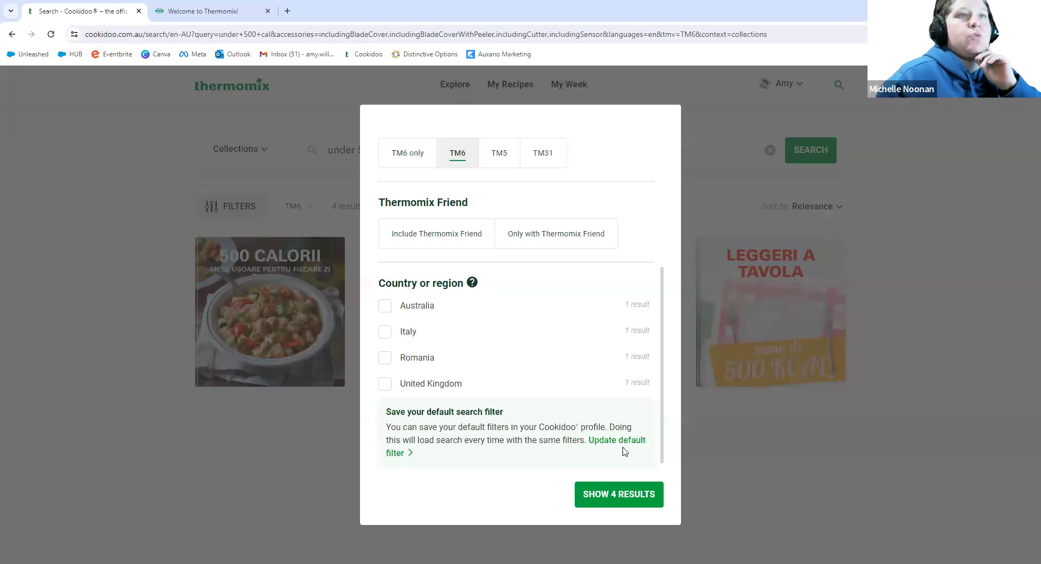
key(Escape)
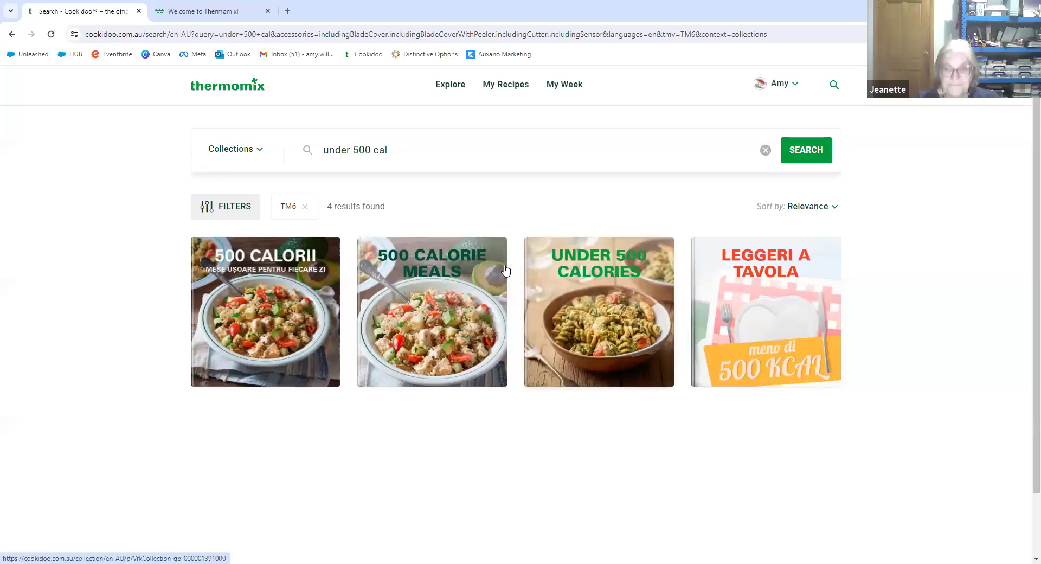
Search collections for 'keto' and scroll through the 174 results.
triple_click(423, 150)
text(ket)
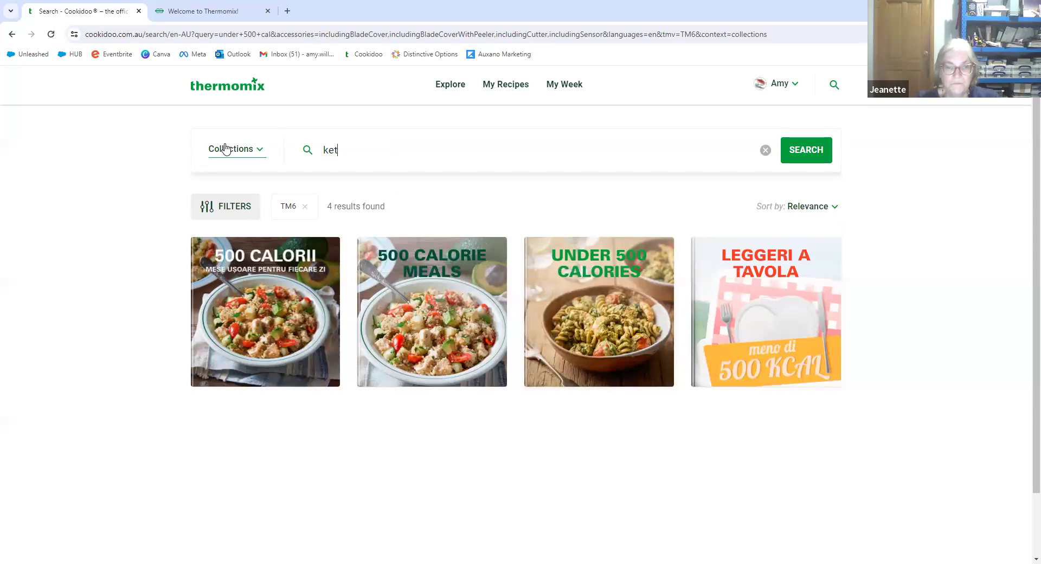
text(o)
key(Return)
scroll(448, 238, down, 1)
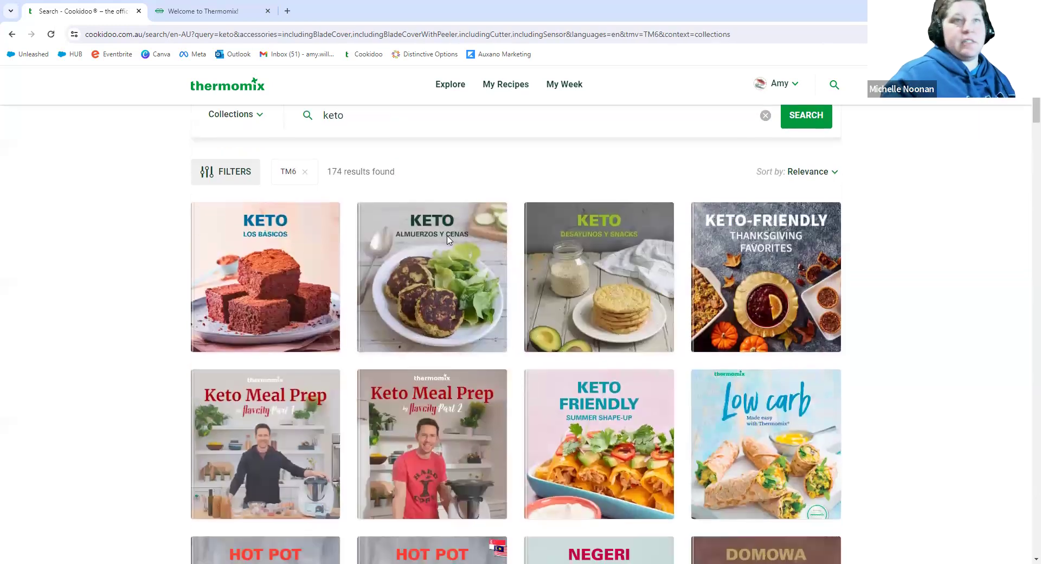
scroll(448, 239, down, 5)
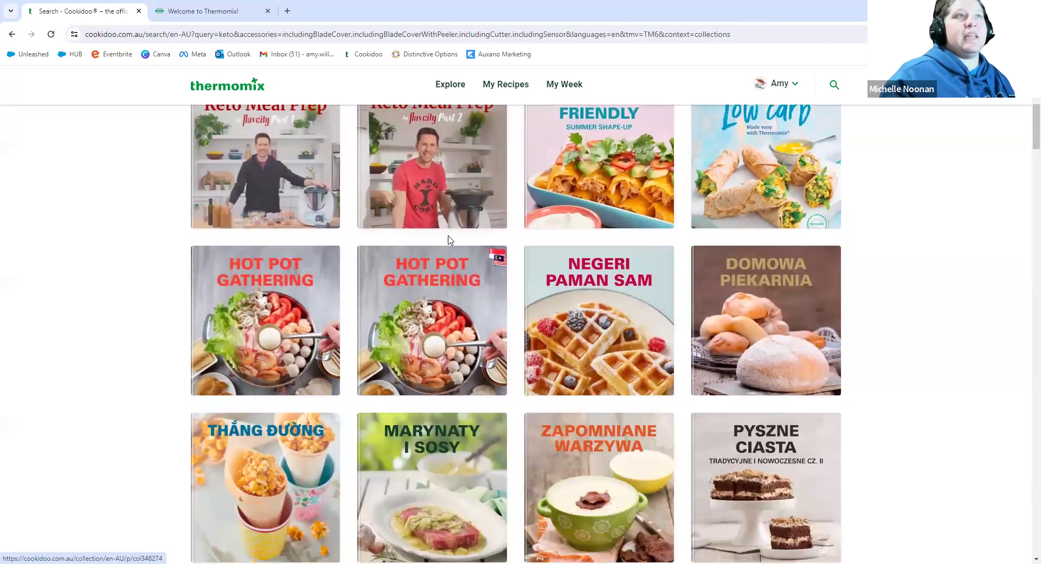
scroll(447, 239, down, 2)
scroll(442, 234, up, 8)
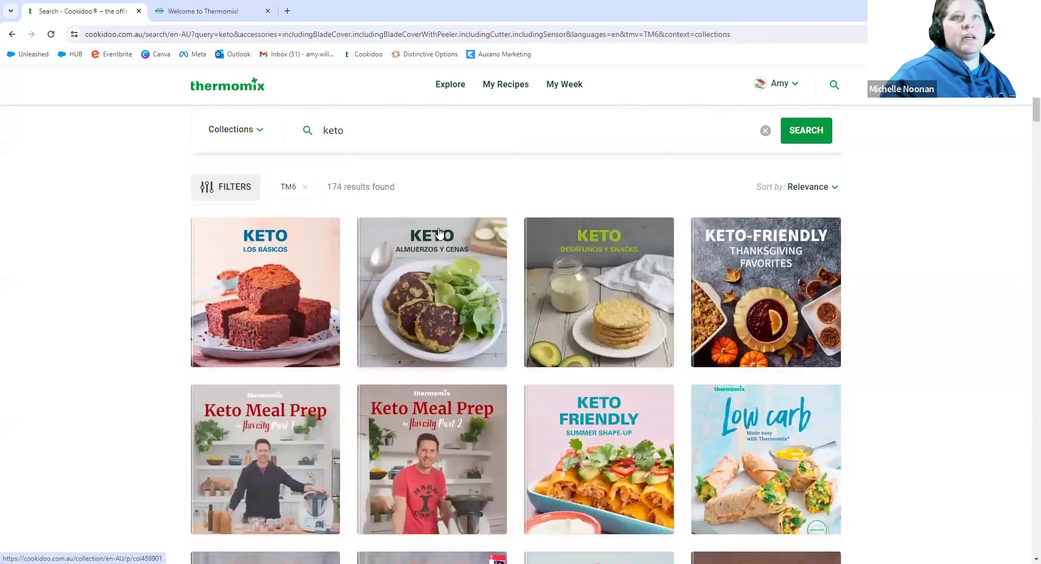
scroll(439, 233, up, 1)
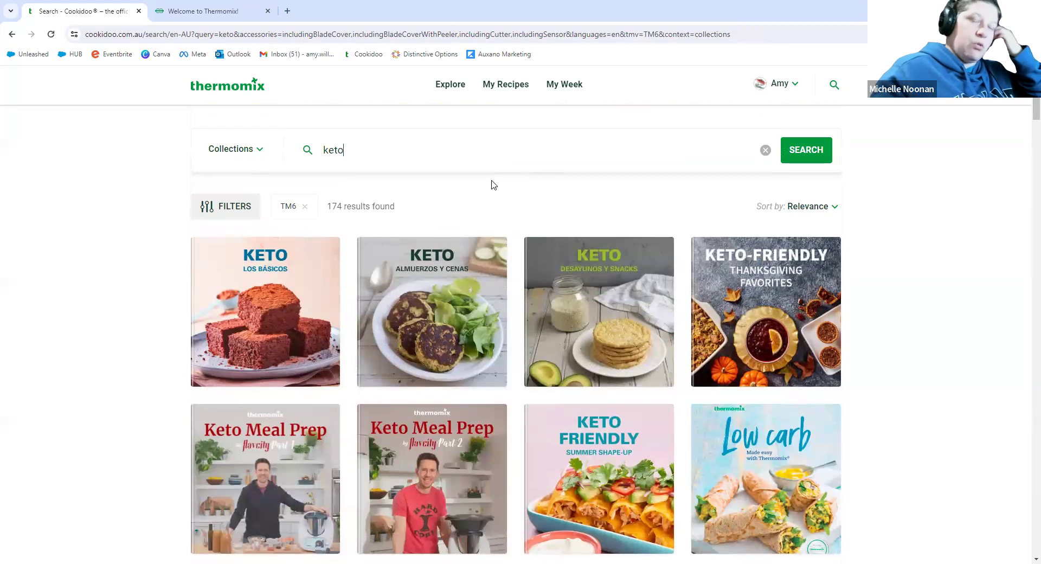
Select and delete the 'keto' search text.
click(455, 173)
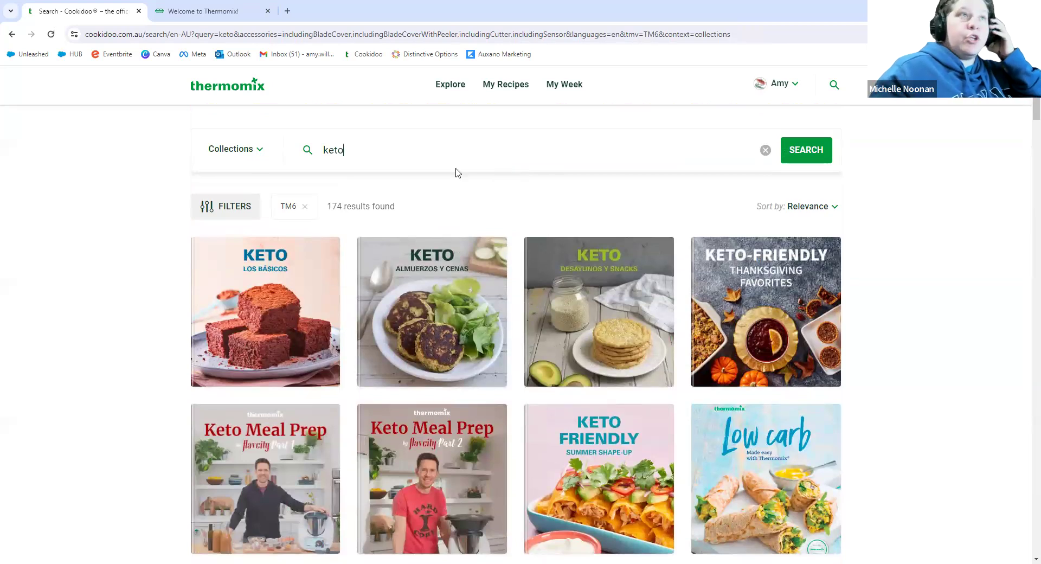
drag(358, 152, 312, 151)
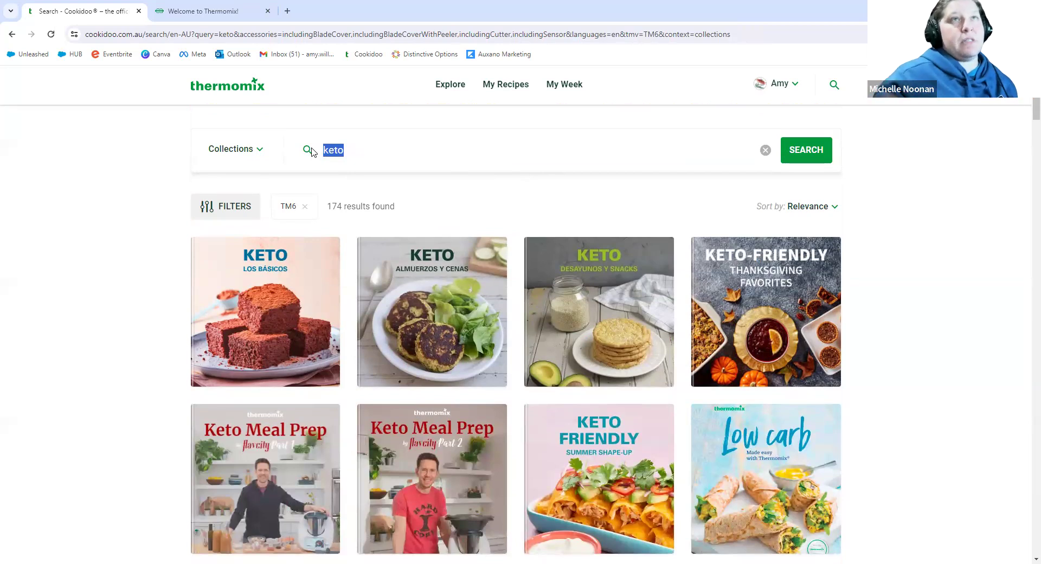
click(475, 166)
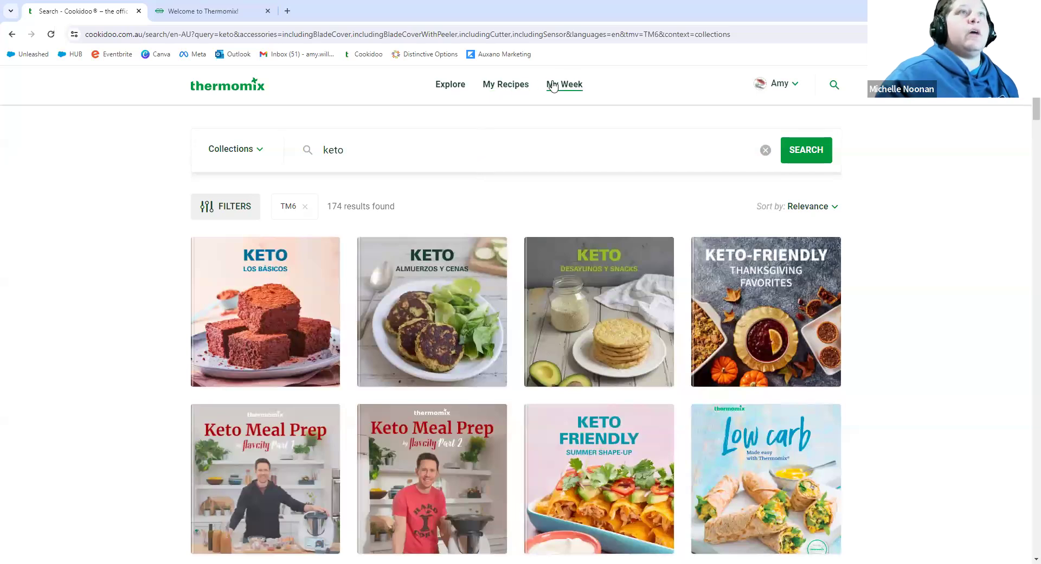
drag(487, 150, 239, 140)
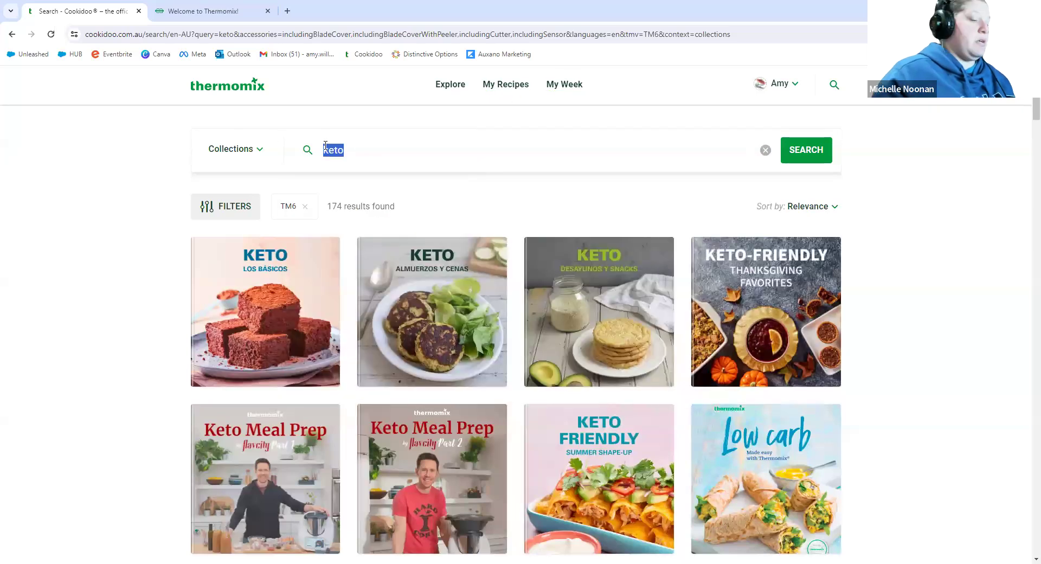
key(BackSpace)
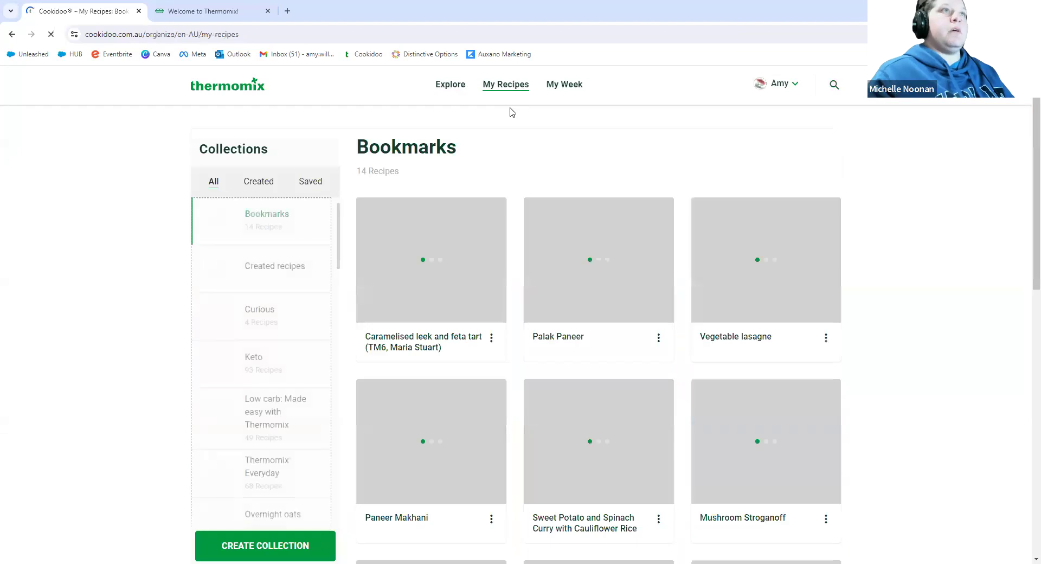
Try the Created, Saved and All collection filters, then return to the My Recipes collection list.
click(262, 185)
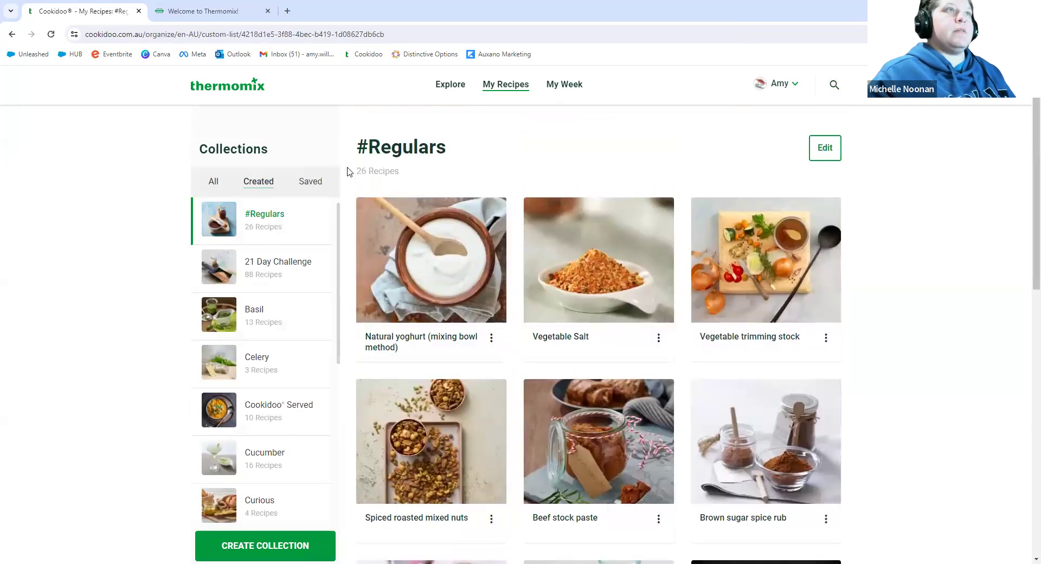
click(309, 184)
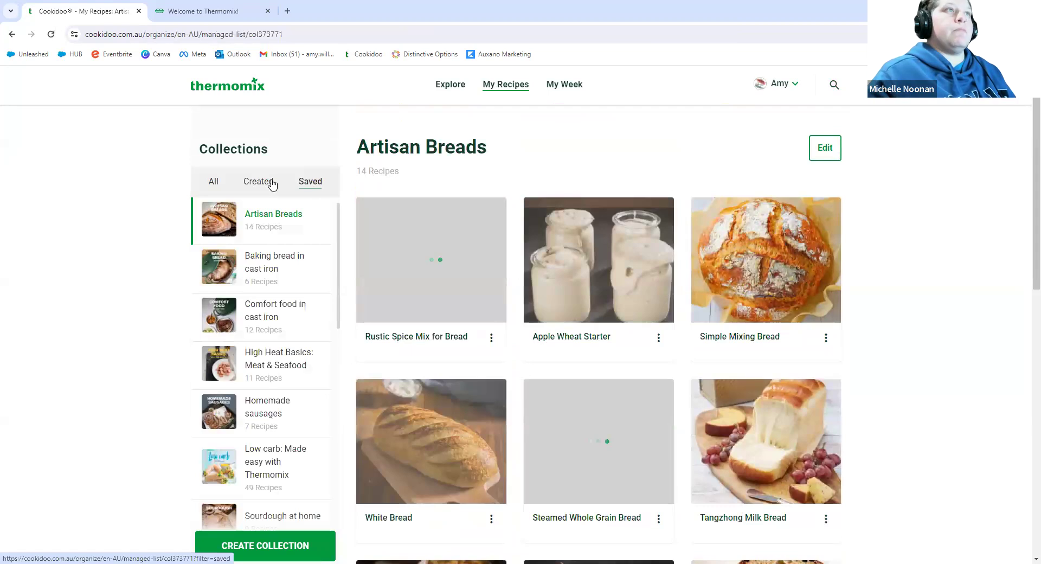
click(214, 183)
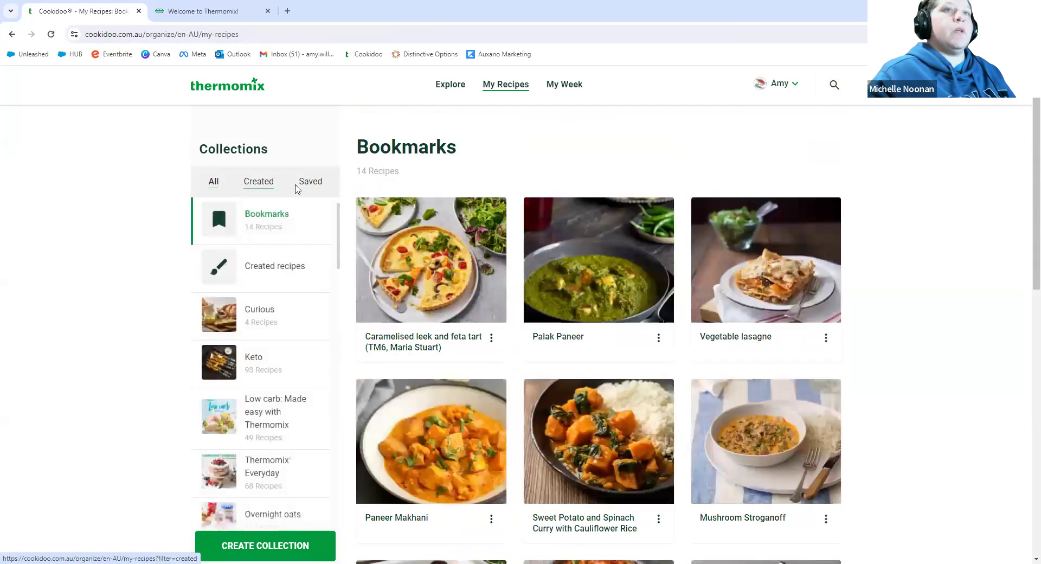
click(453, 87)
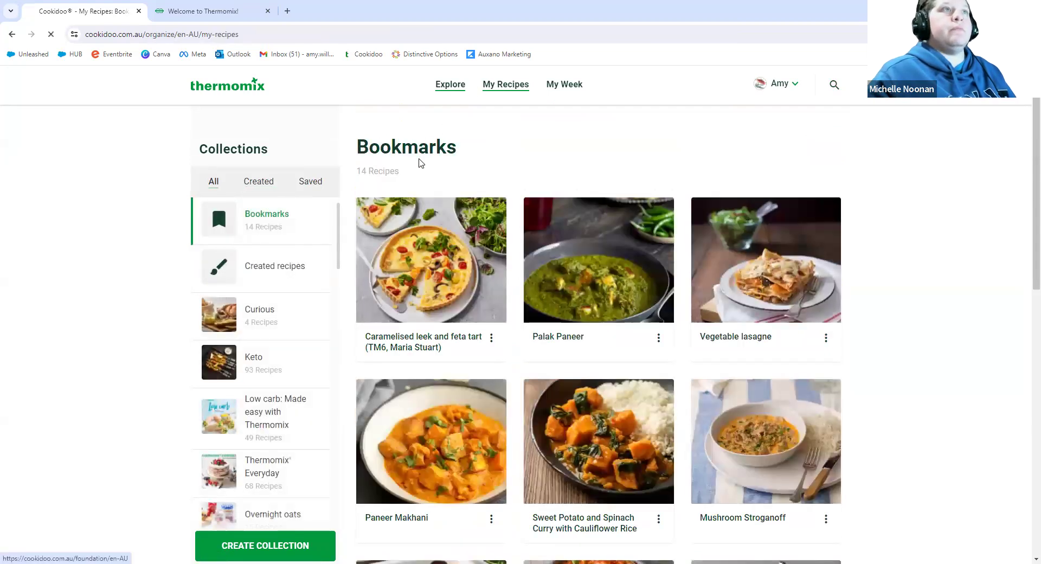
click(490, 84)
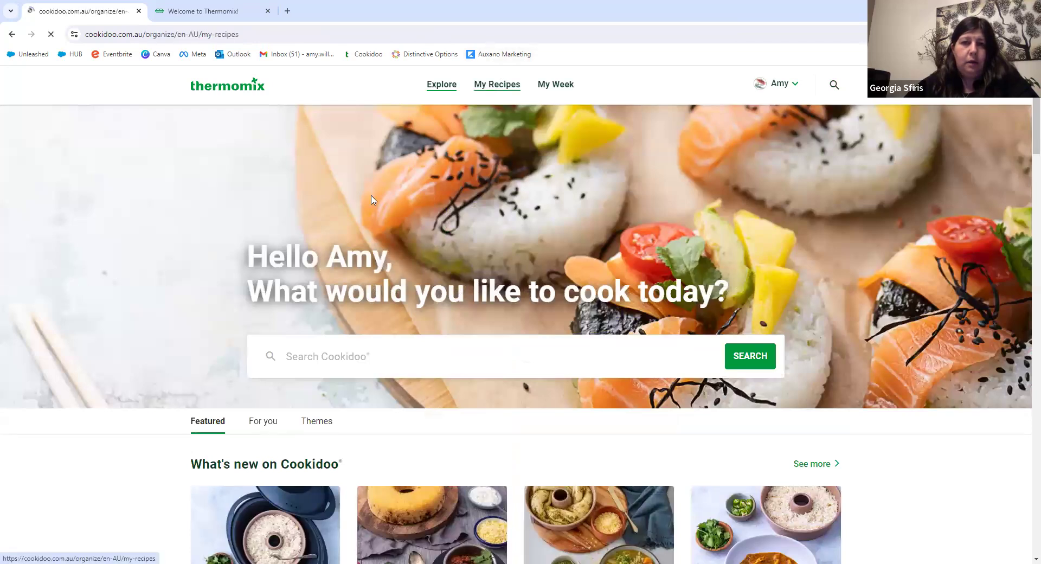
scroll(334, 355, down, 1)
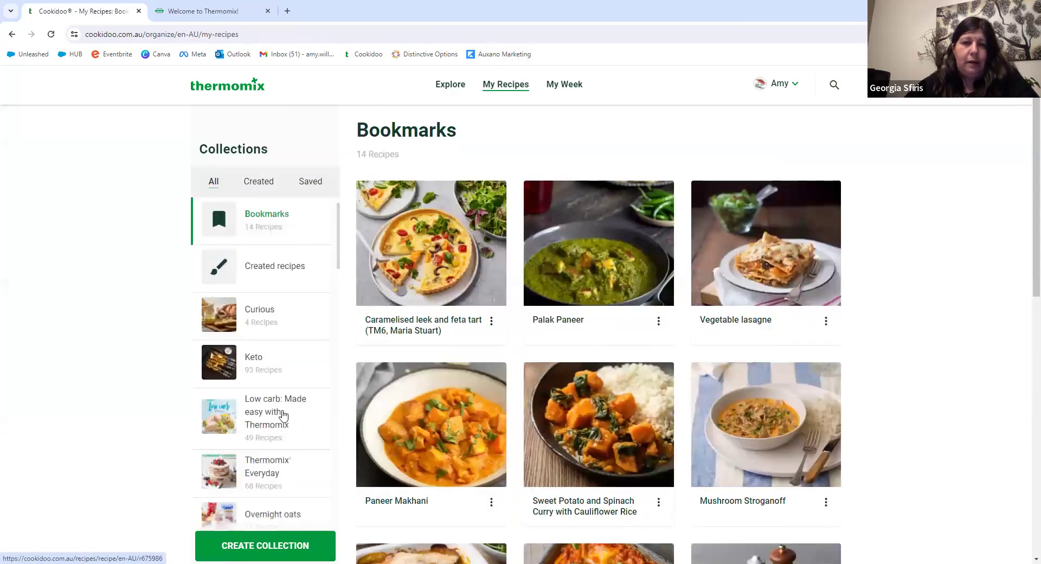
scroll(291, 411, down, 4)
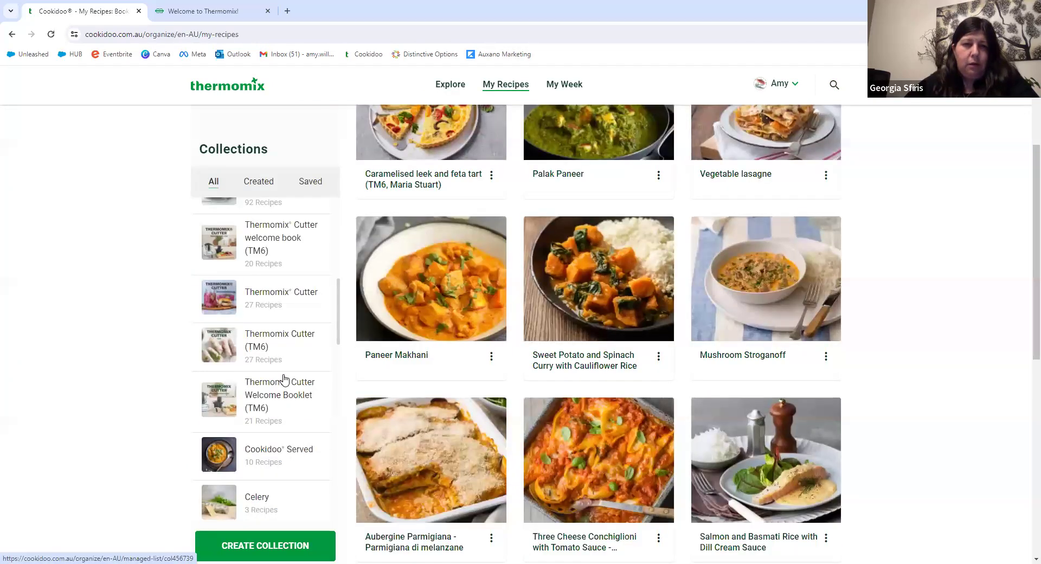
scroll(283, 379, up, 2)
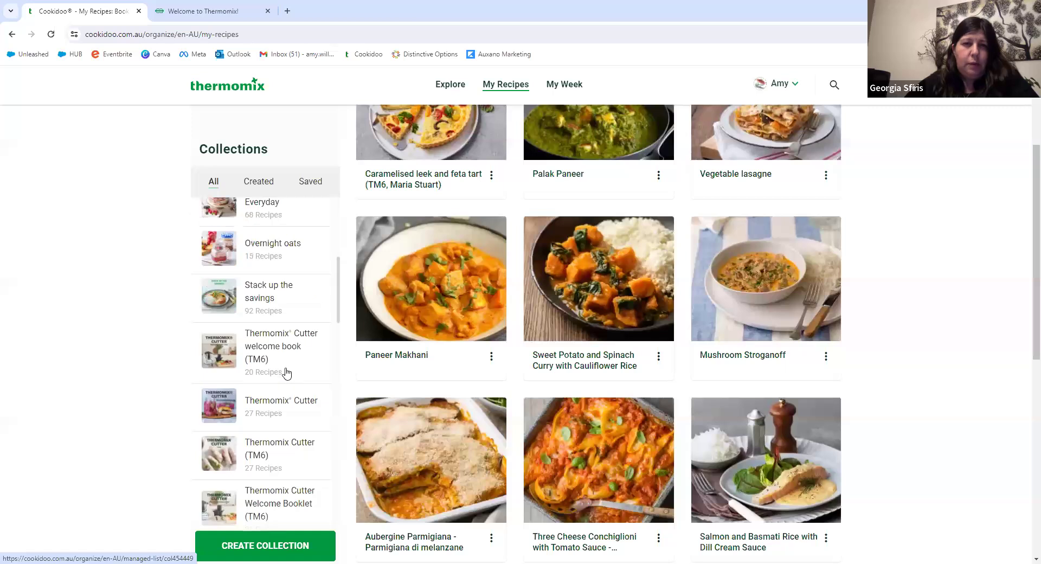
scroll(278, 272, up, 5)
Open Created recipes, start importing a recipe from a web address, and switch to Recipe Community.
click(278, 271)
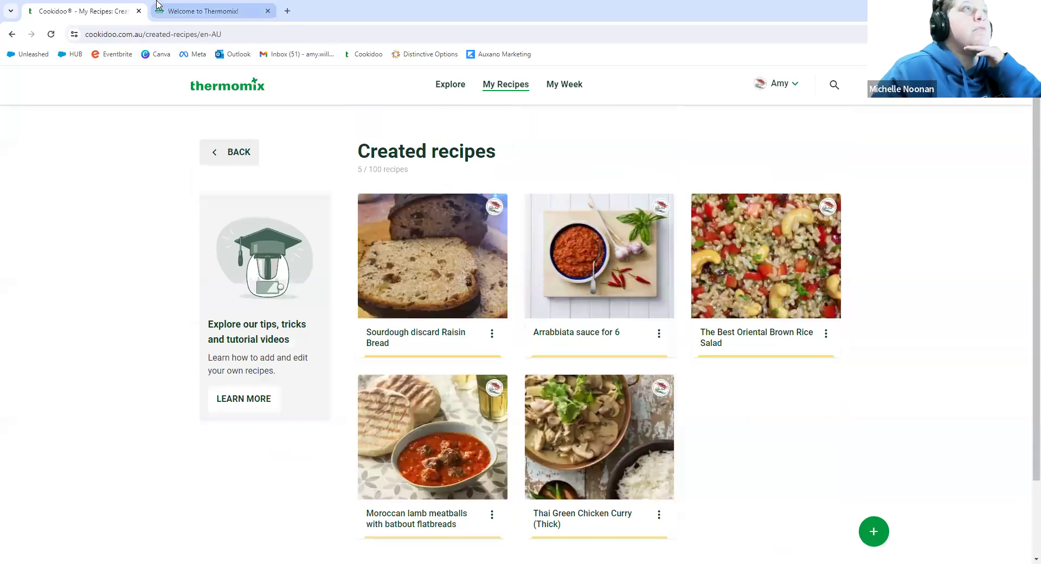
mouse_move(214, 15)
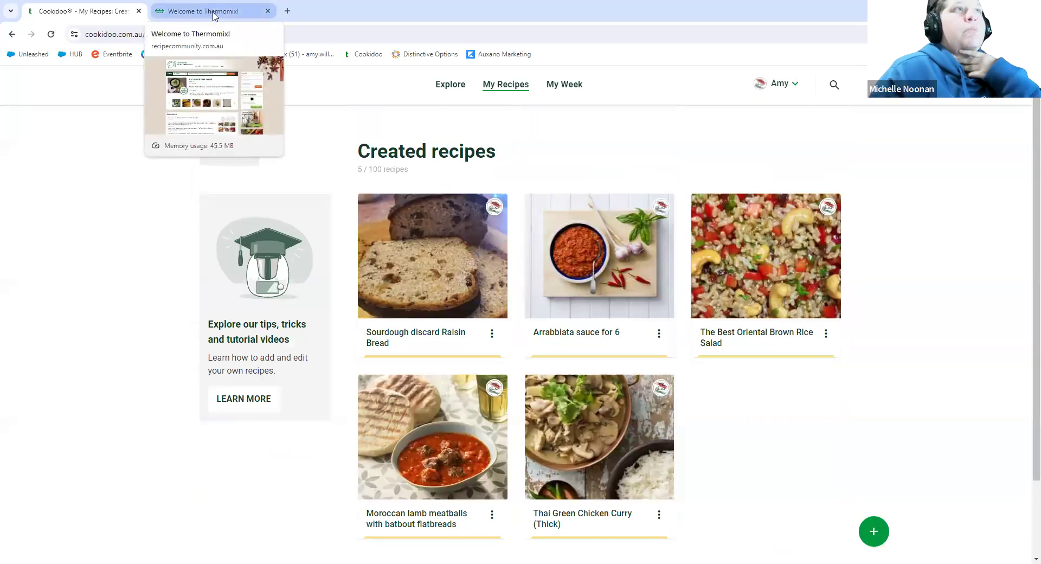
click(873, 531)
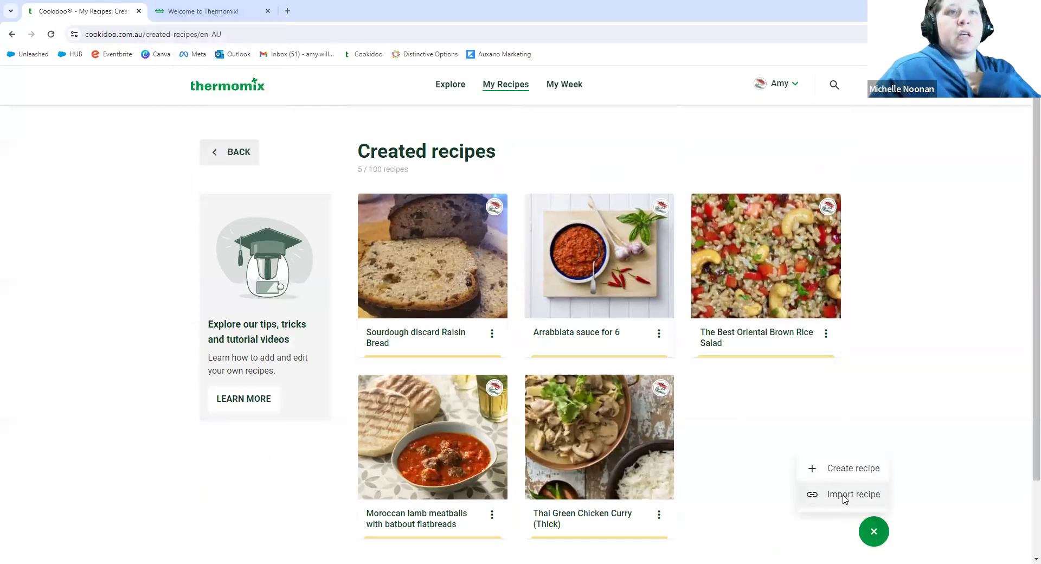
click(844, 495)
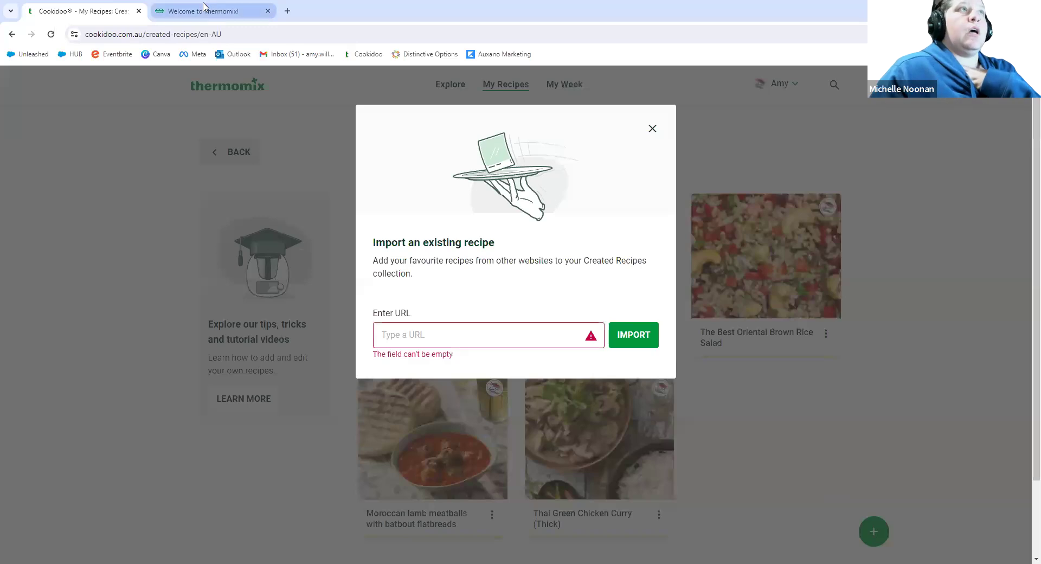
click(205, 9)
Open the Hearty Italian Fennel and Chicken Soup with White Beans recipe and copy its page URL.
scroll(542, 384, down, 13)
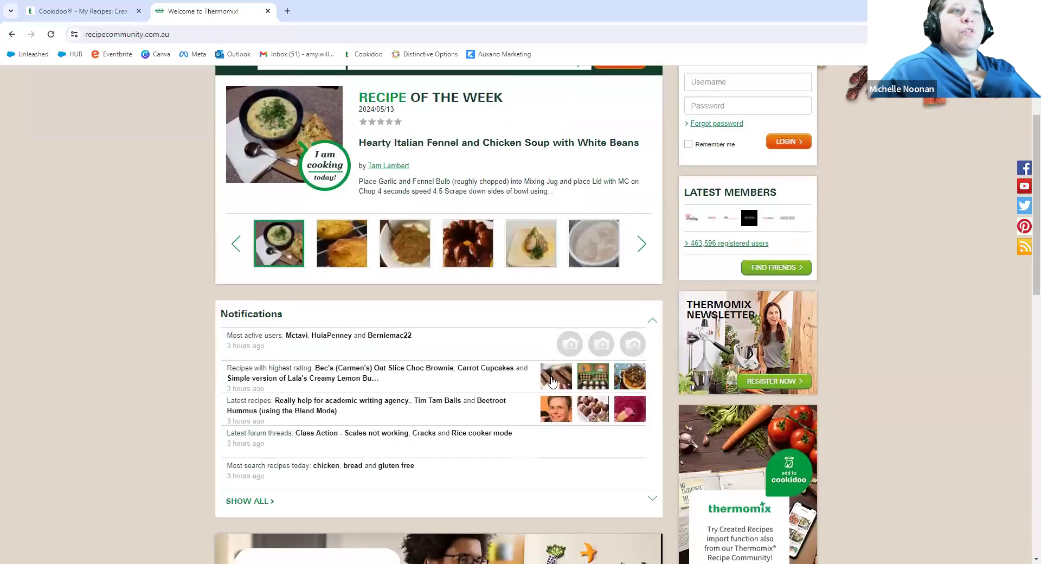
scroll(482, 394, down, 2)
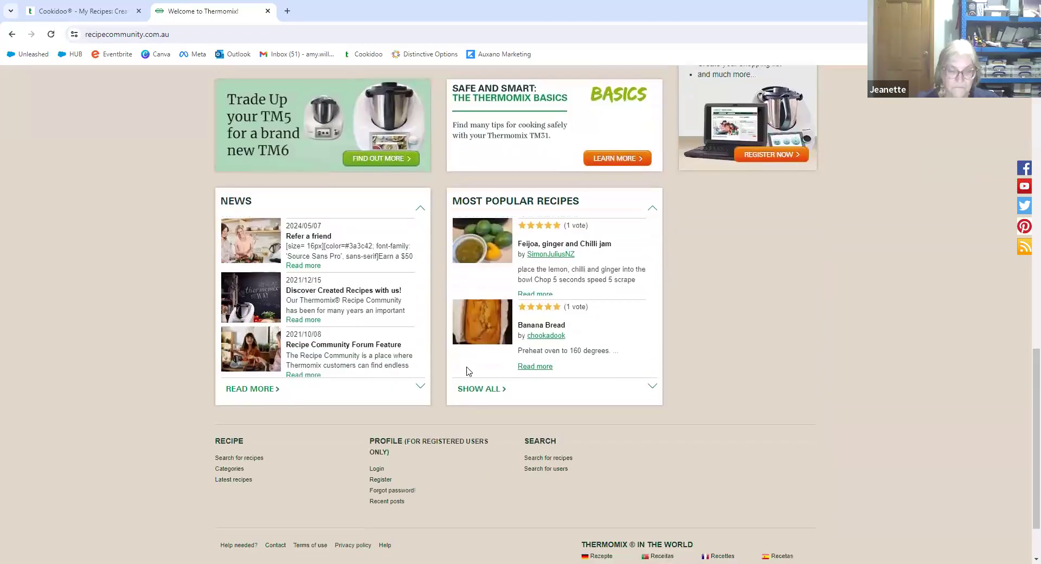
scroll(520, 344, up, 12)
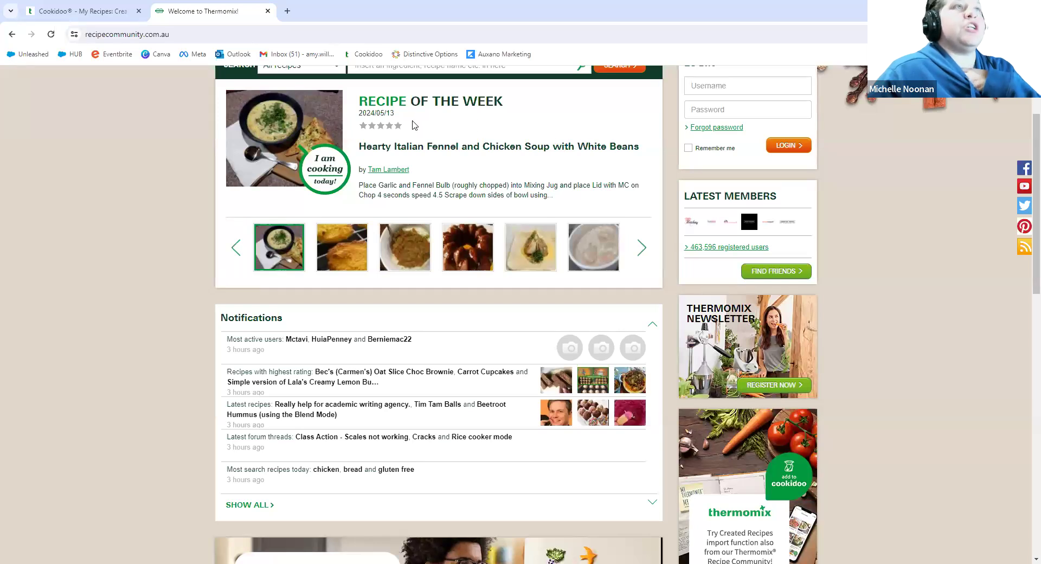
click(342, 146)
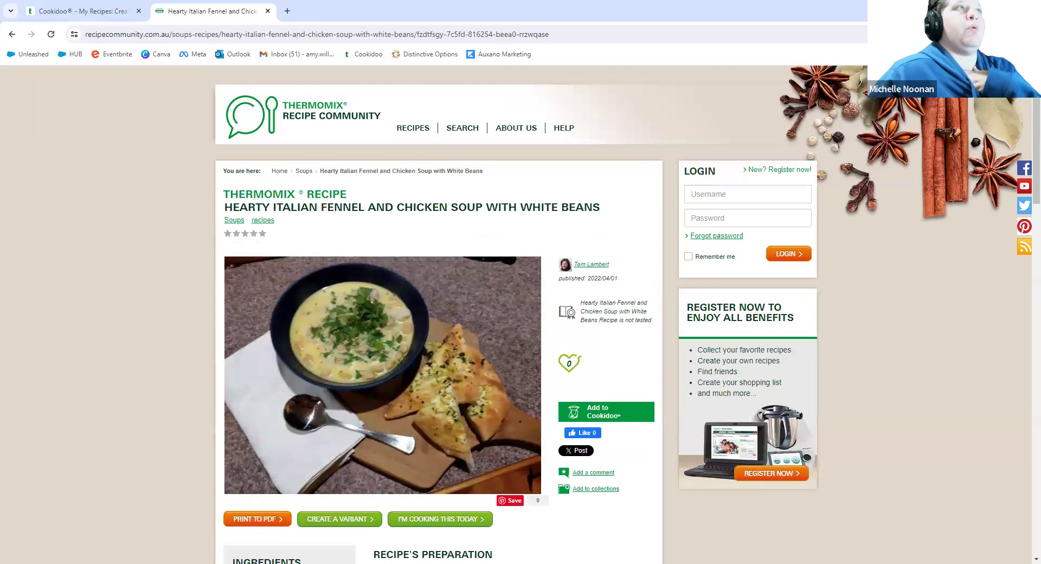
click(91, 35)
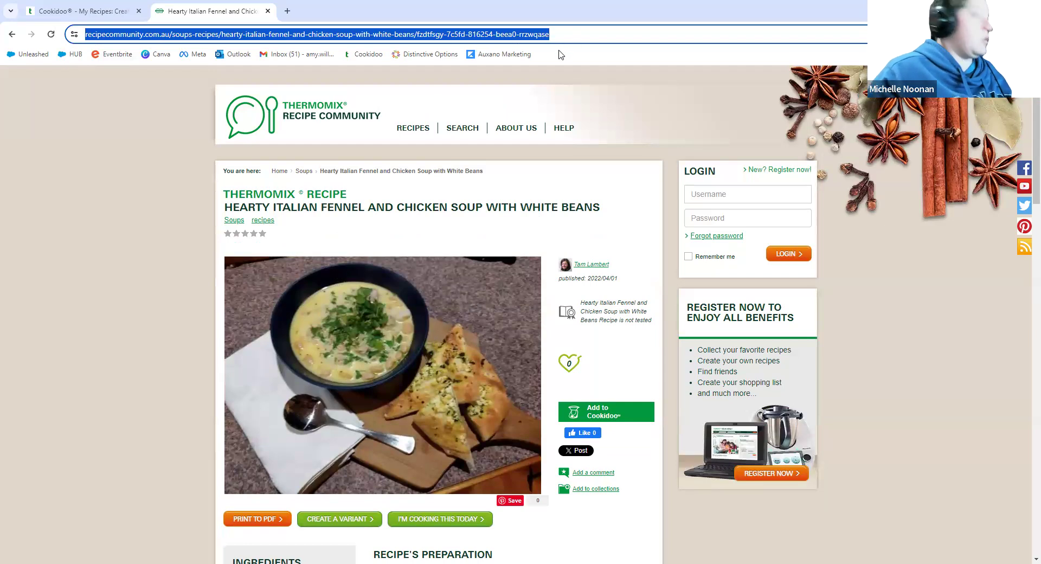
right_click(510, 35)
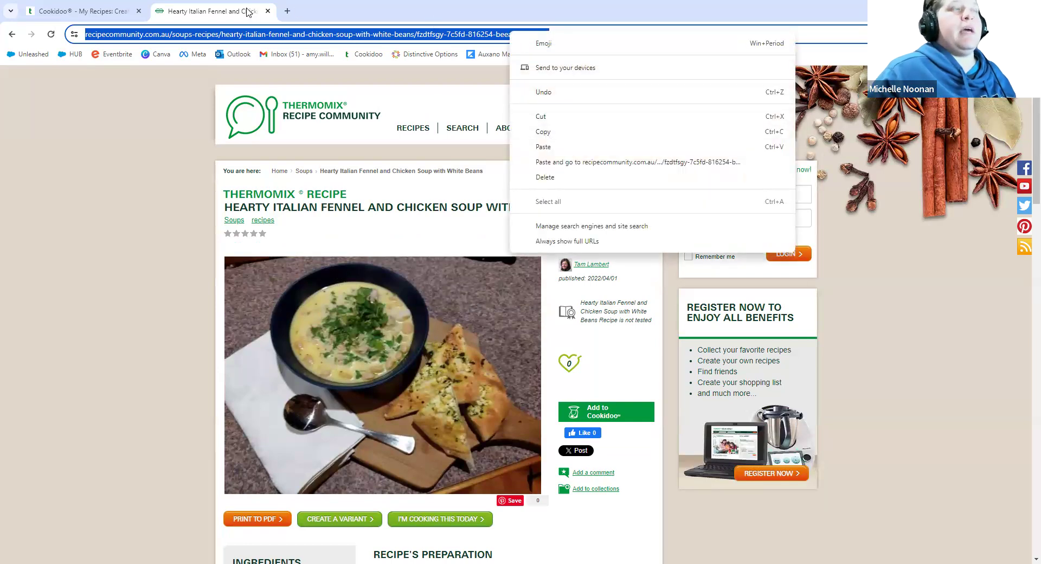
click(86, 11)
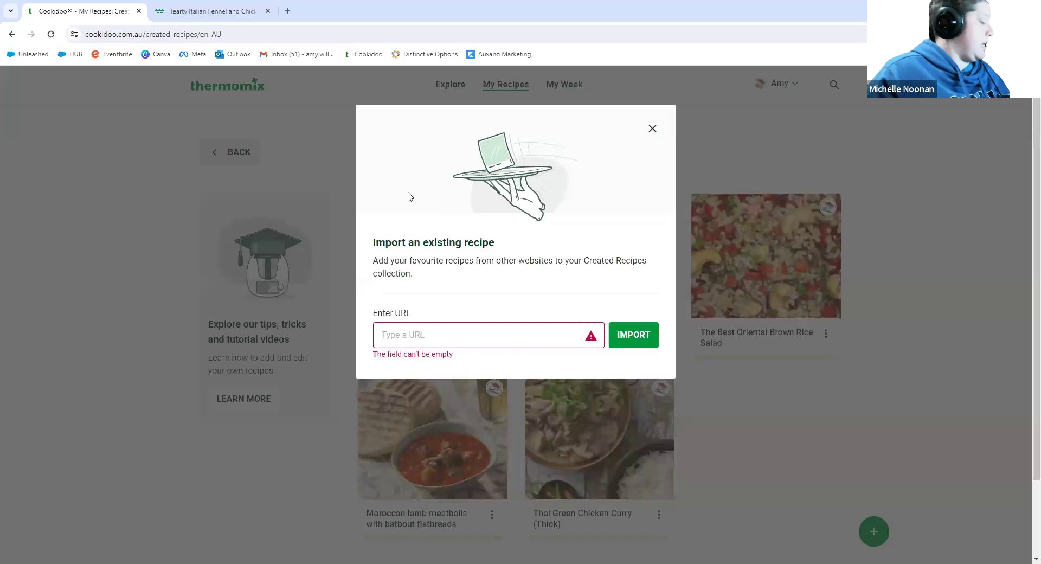
Paste the soup's Recipe Community URL into the Enter URL field and import it.
right_click(450, 337)
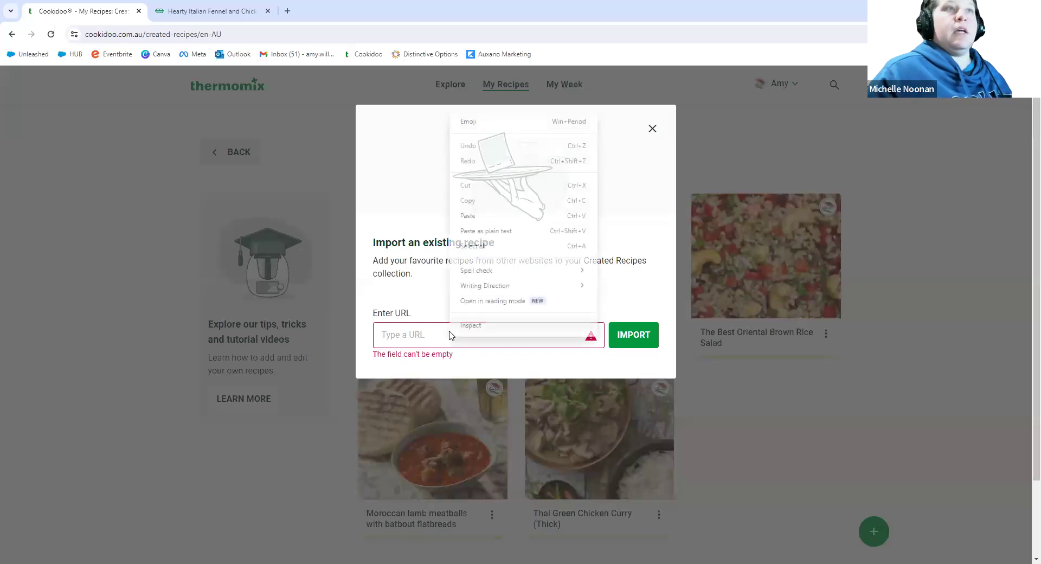
click(471, 215)
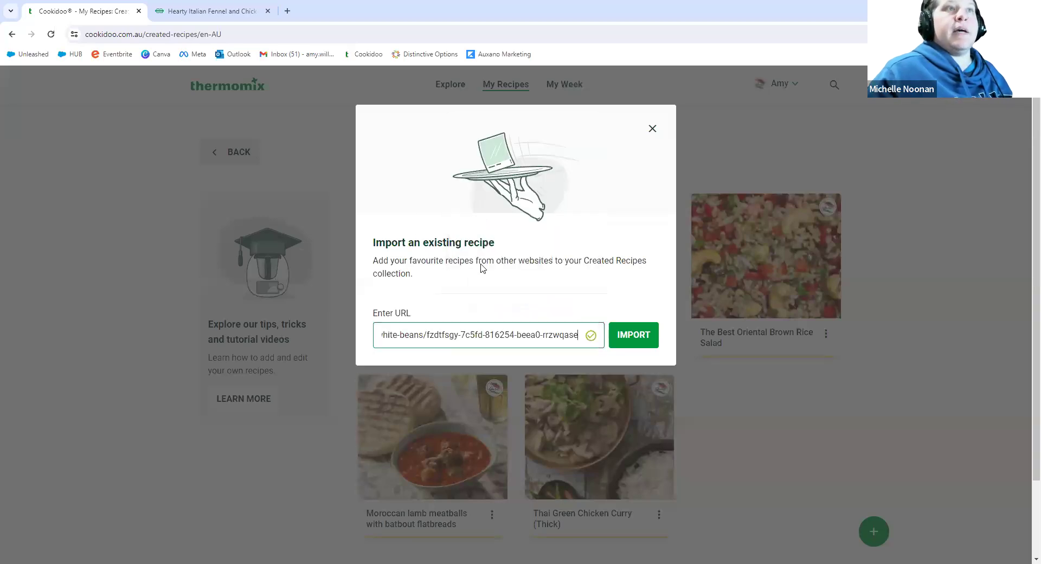
click(618, 339)
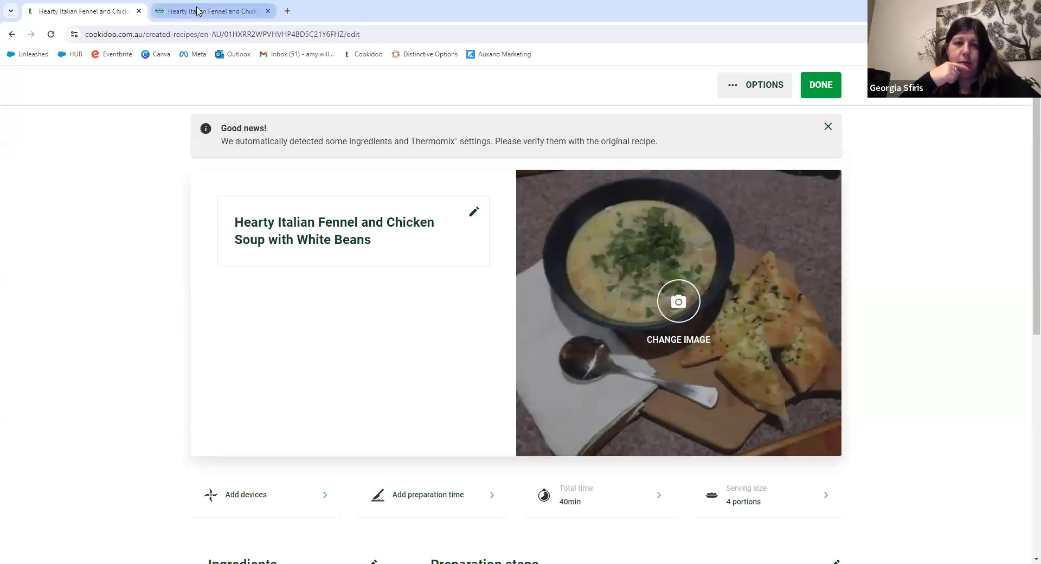
Compare against the original recipe, then expand the imported soup's full list of 13 preparation steps.
key(ctrl+Tab)
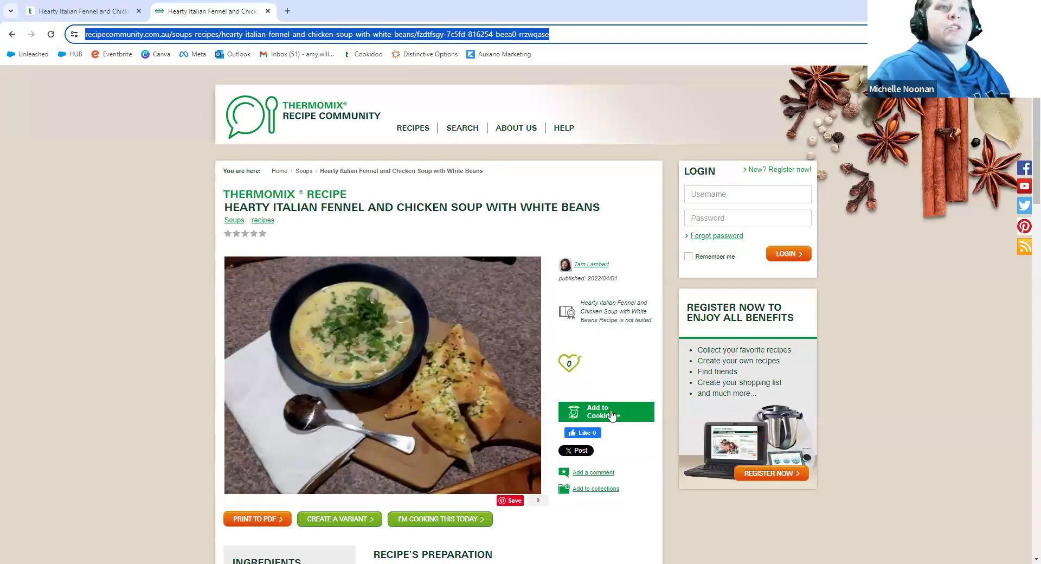
click(90, 11)
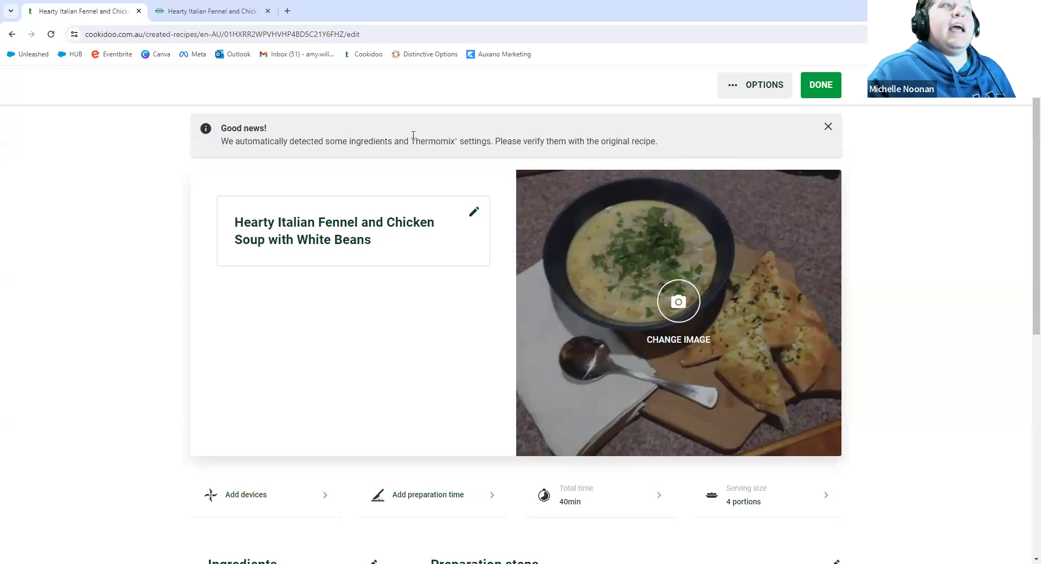
scroll(458, 260, down, 6)
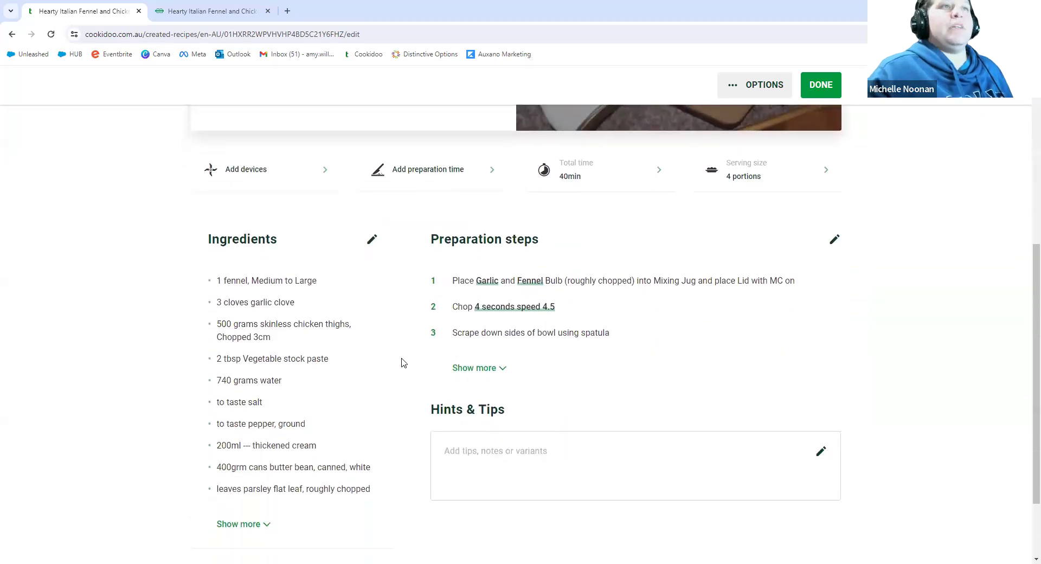
click(484, 369)
scroll(704, 369, down, 3)
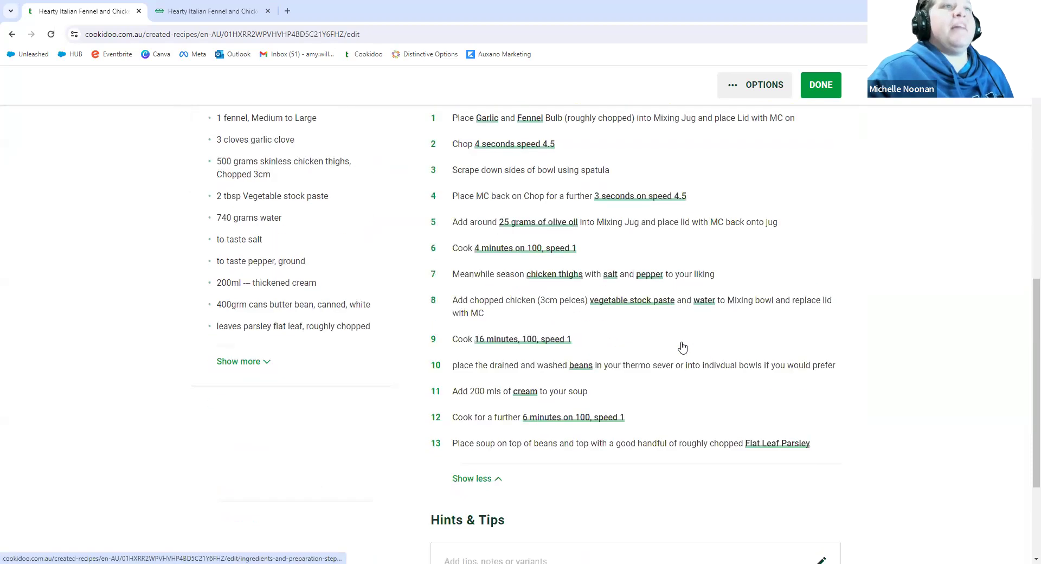
scroll(669, 384, down, 2)
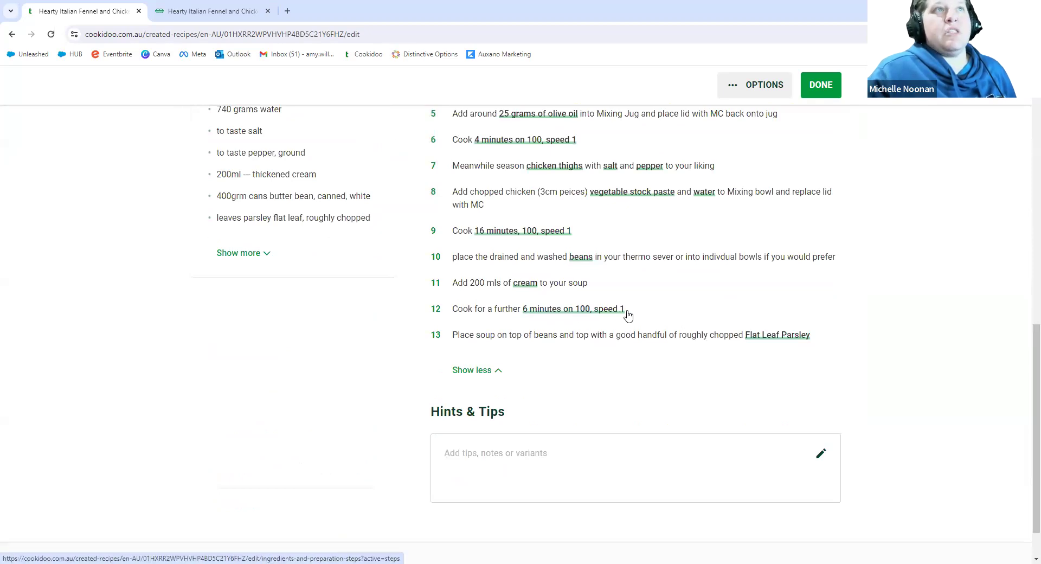
Open the ingredients and preparation steps editor and review the steps list and its options.
click(591, 311)
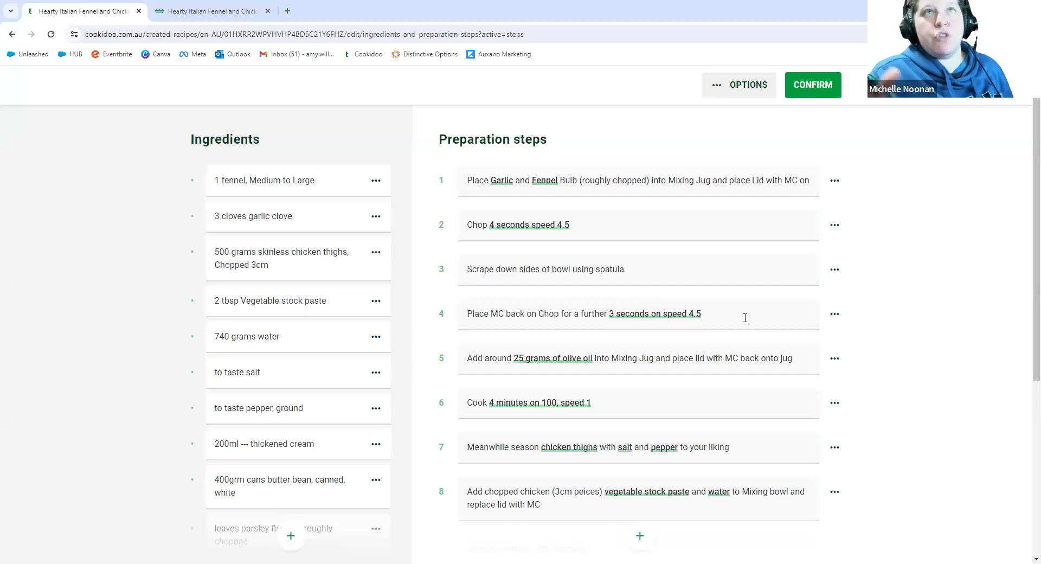
scroll(655, 339, down, 3)
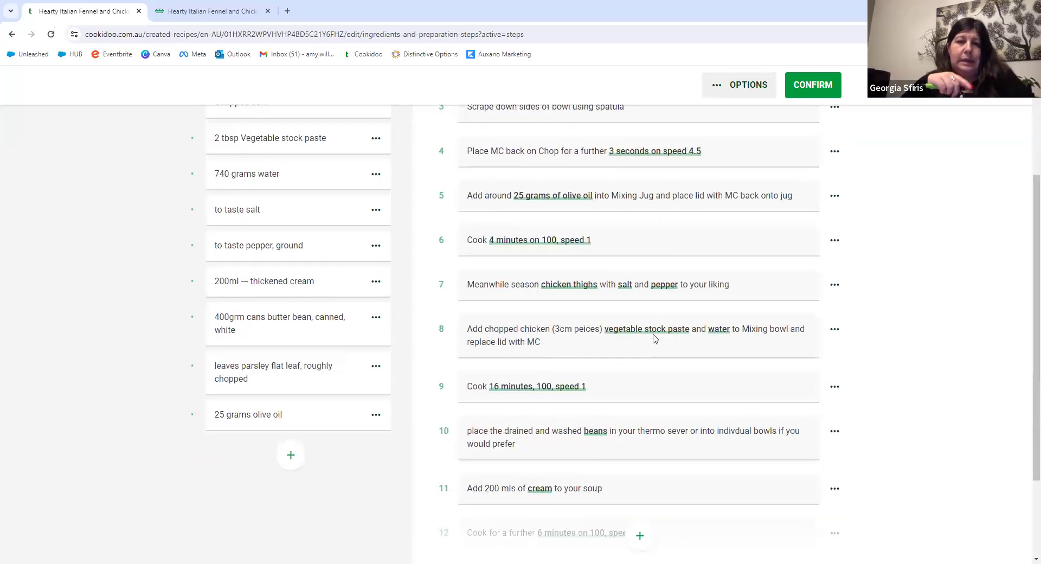
scroll(654, 335, up, 3)
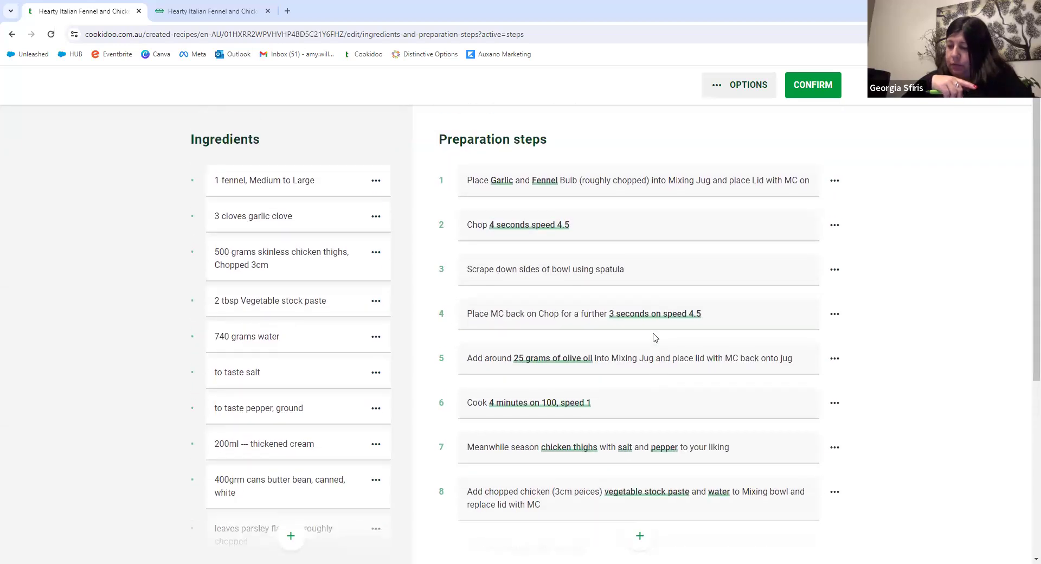
scroll(670, 335, down, 1)
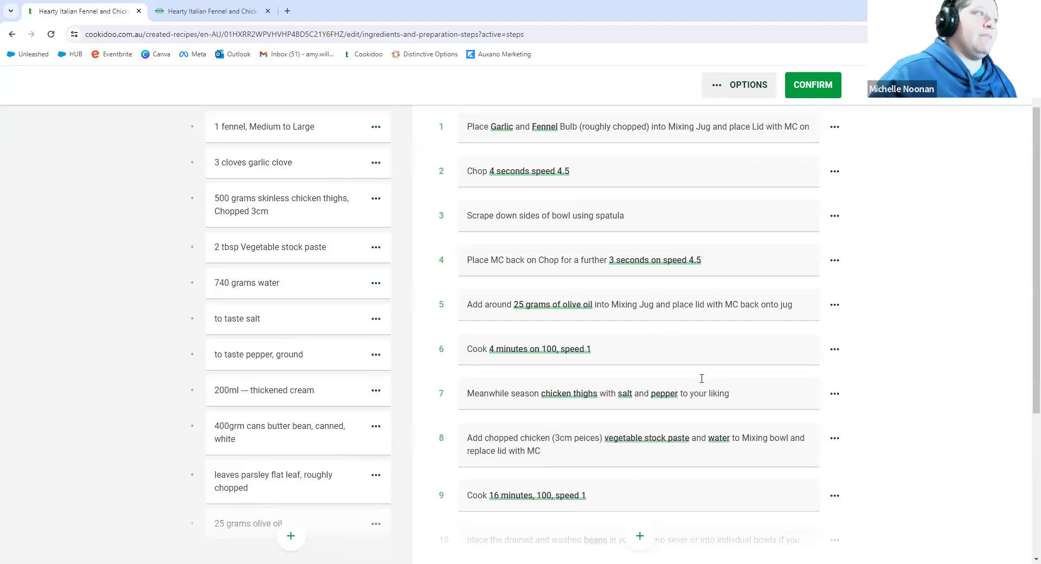
scroll(701, 378, up, 1)
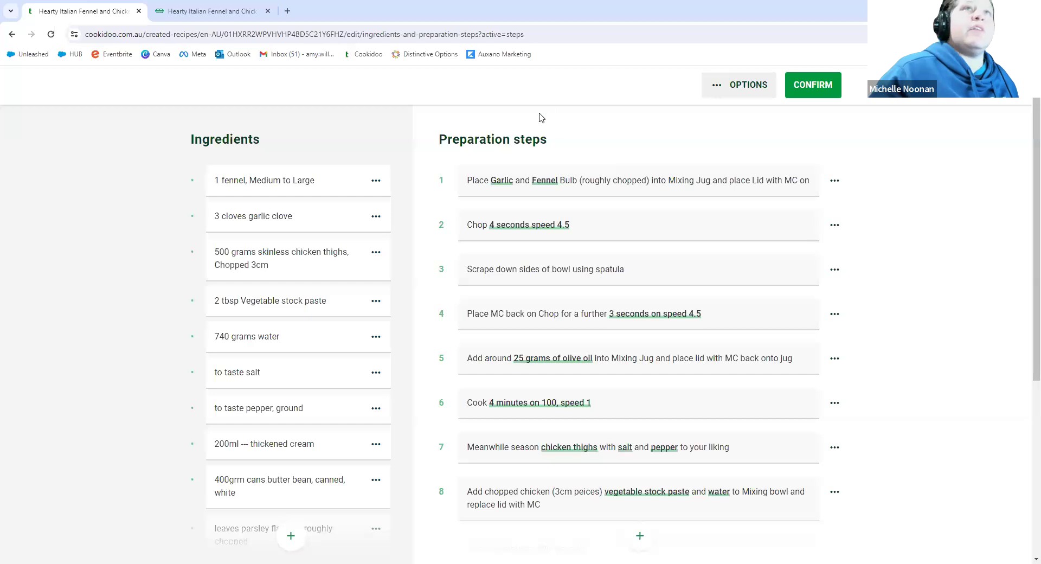
click(727, 85)
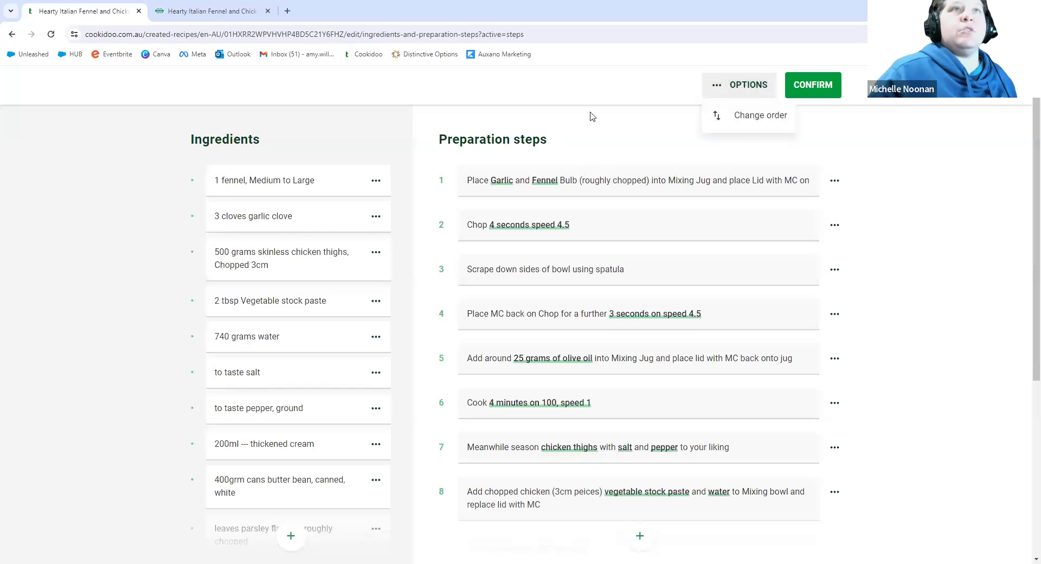
scroll(573, 222, down, 6)
scroll(570, 222, up, 5)
scroll(571, 222, up, 1)
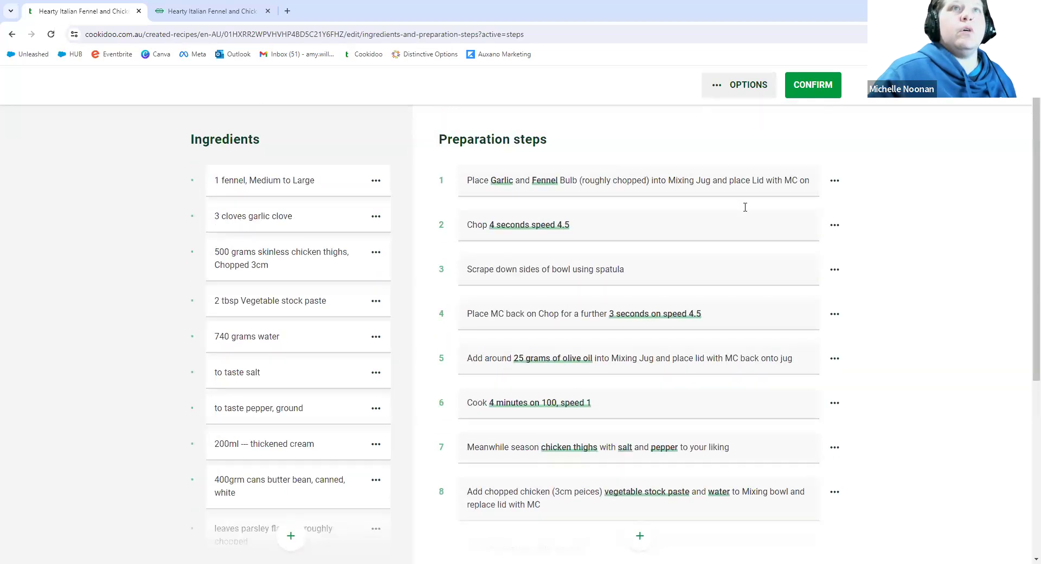
Check the action menus for step 1 and the first ingredient, then confirm the edits.
click(834, 180)
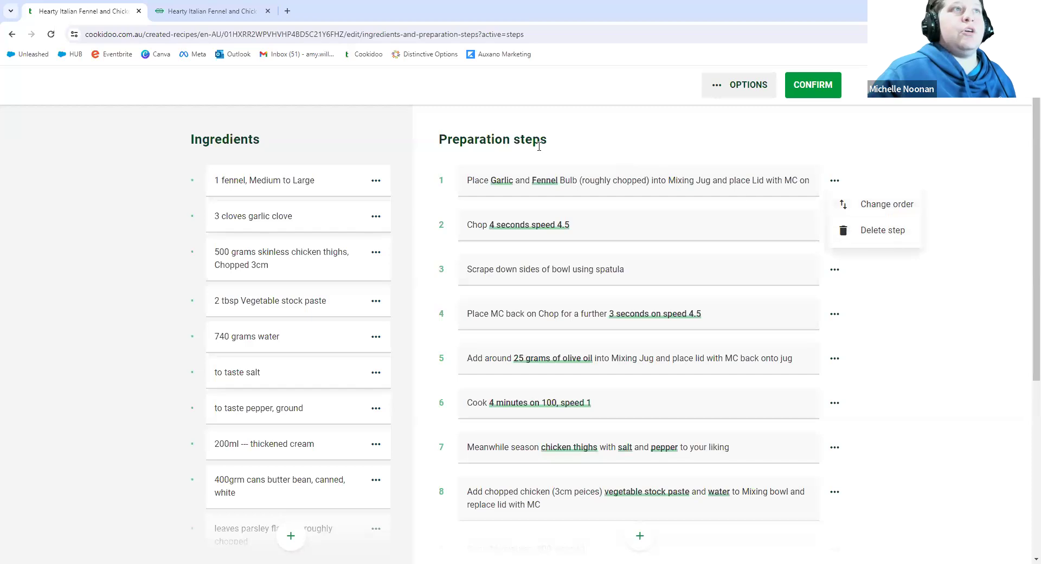
click(376, 181)
click(441, 154)
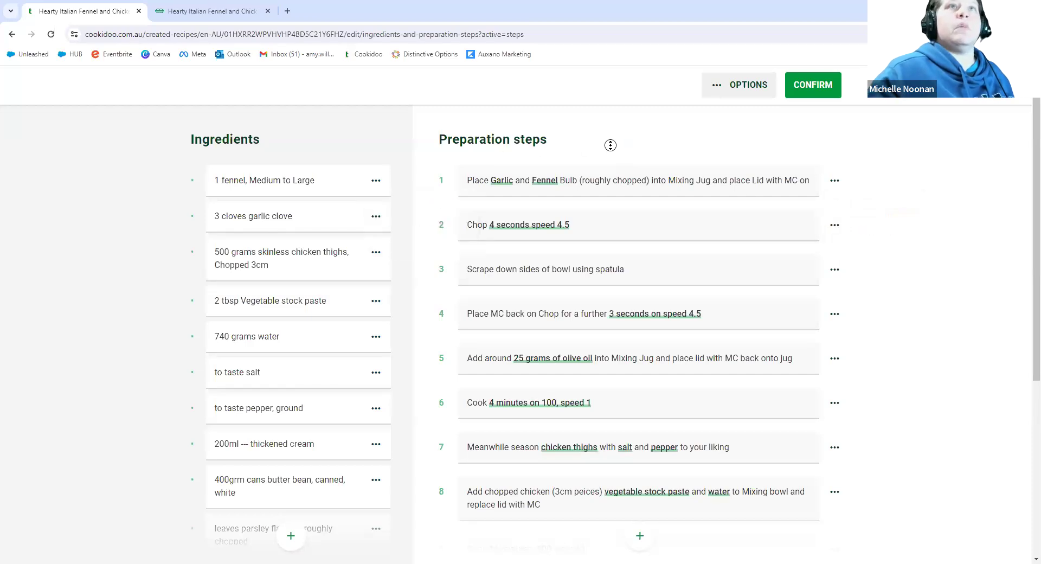
click(814, 82)
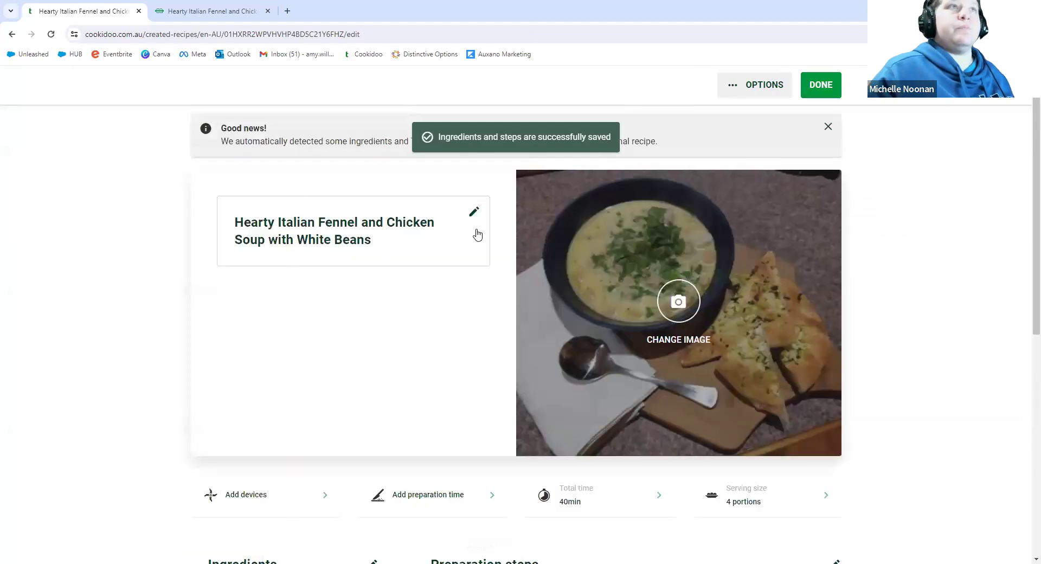
Open the soup's ingredients and preparation steps editor.
click(733, 87)
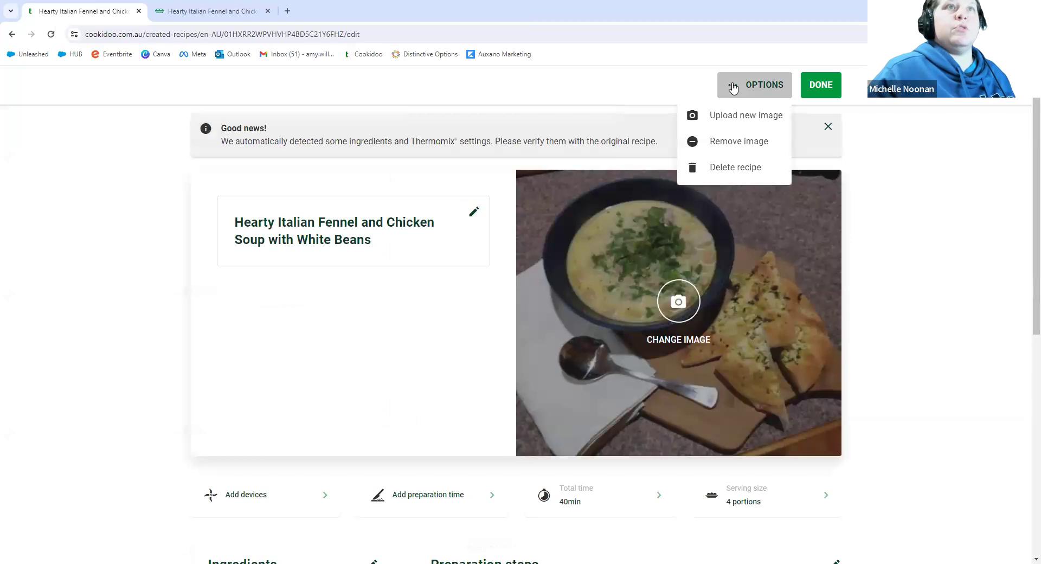
click(560, 132)
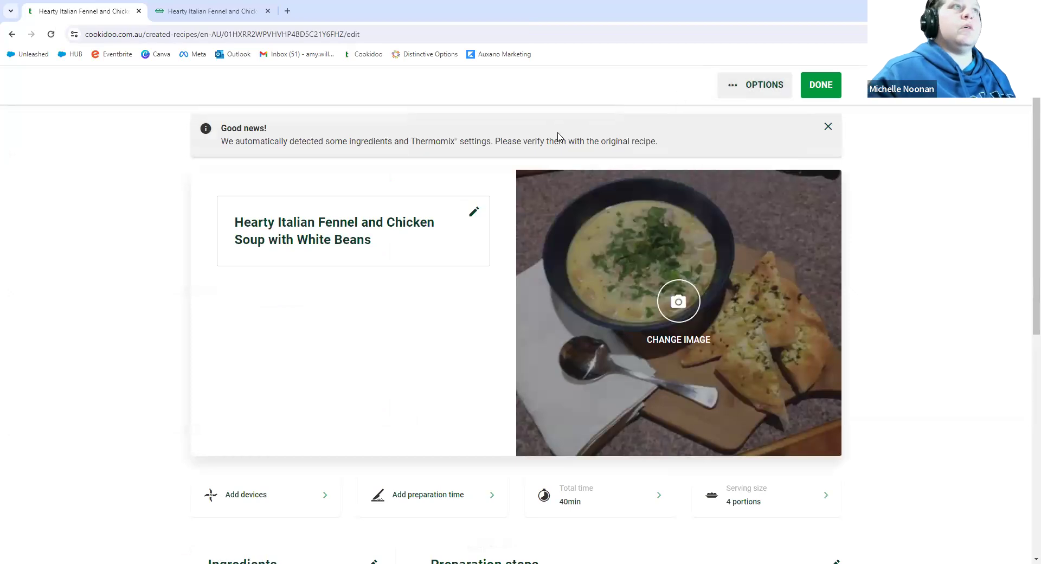
scroll(558, 135, down, 6)
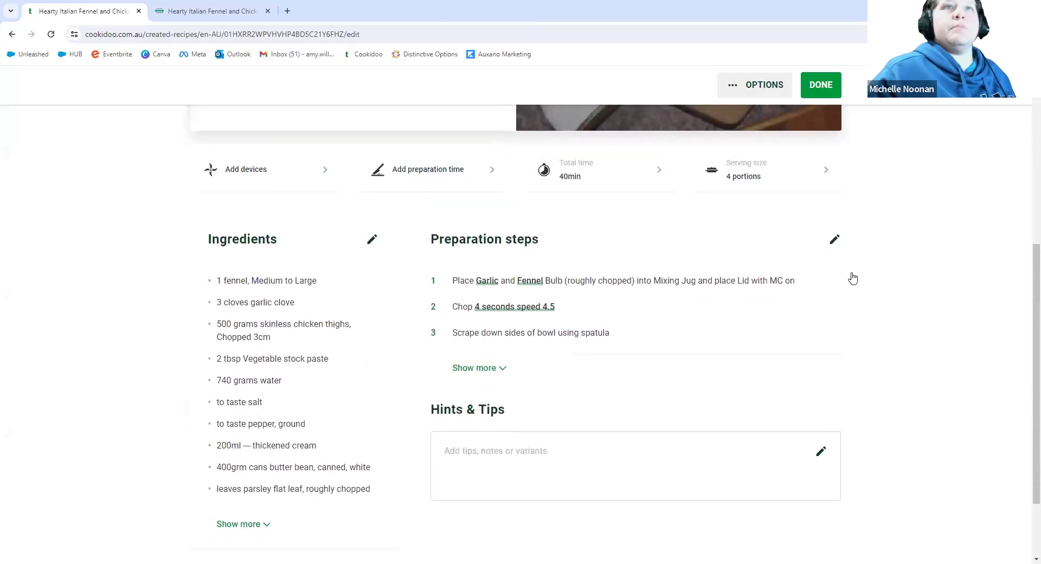
click(834, 241)
Change step 2 from 'Chop' to 'Cut', keeping its 4 seconds speed 4.5 setting.
click(580, 227)
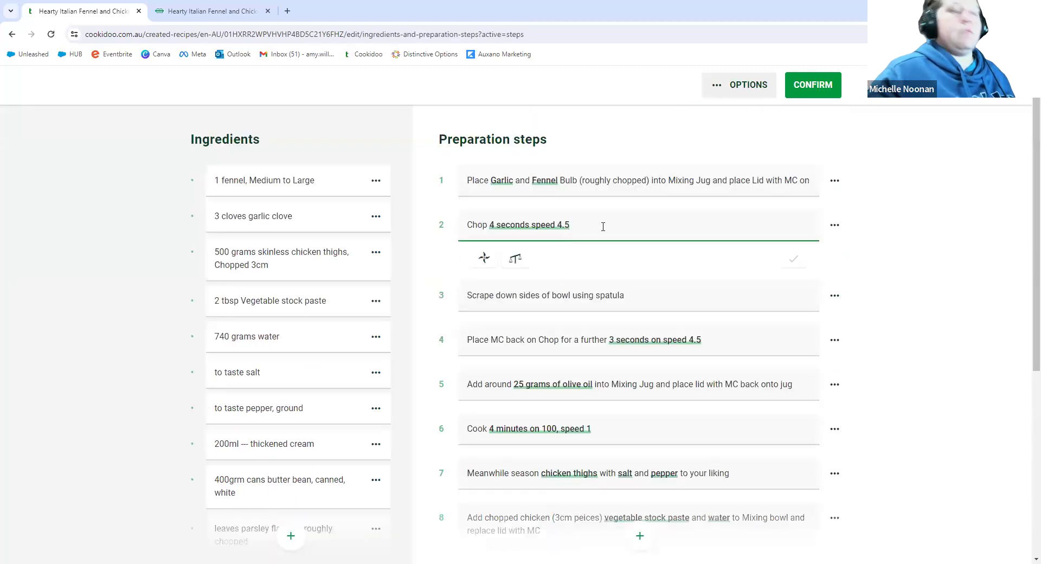
click(487, 223)
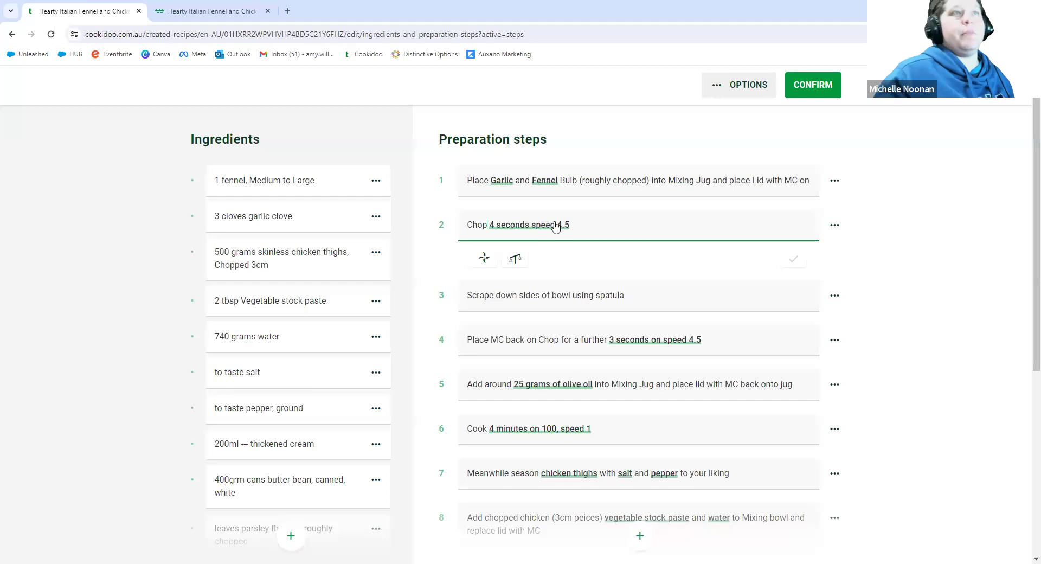
key(BackSpace)
key(BackSpace)
key(BackSpace)
text(ut)
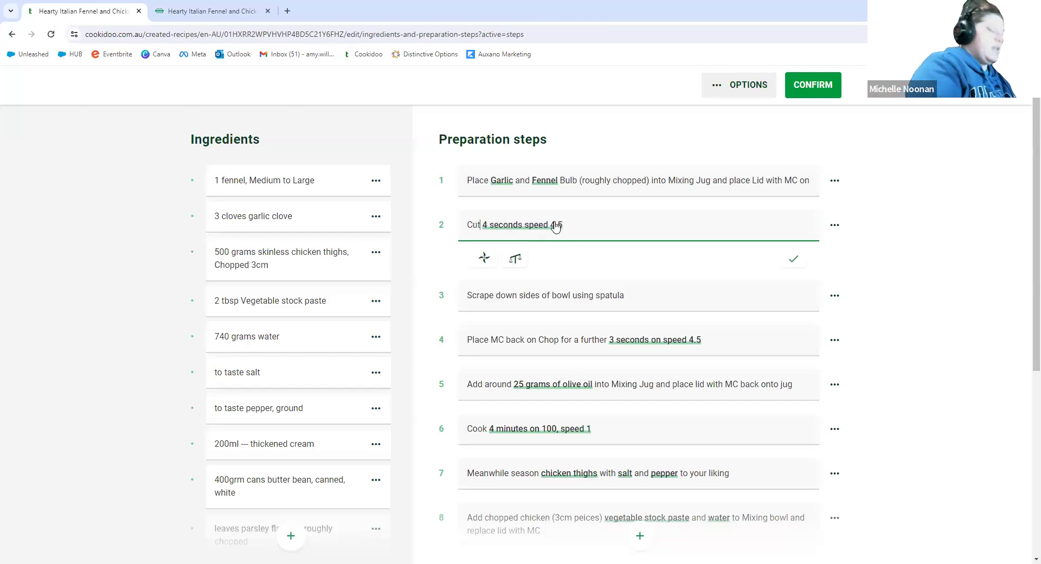
key(Return)
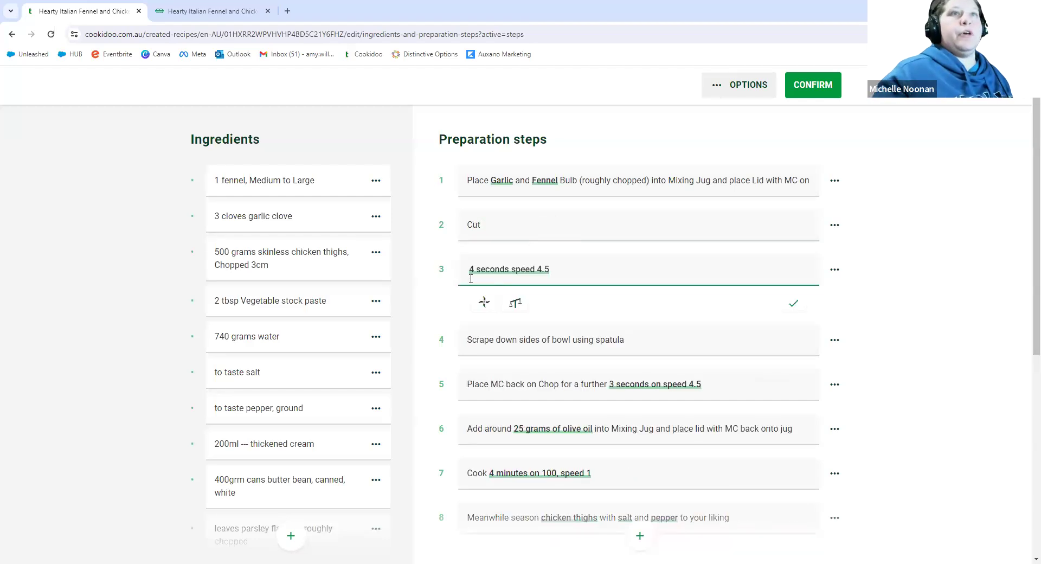
click(470, 275)
click(474, 264)
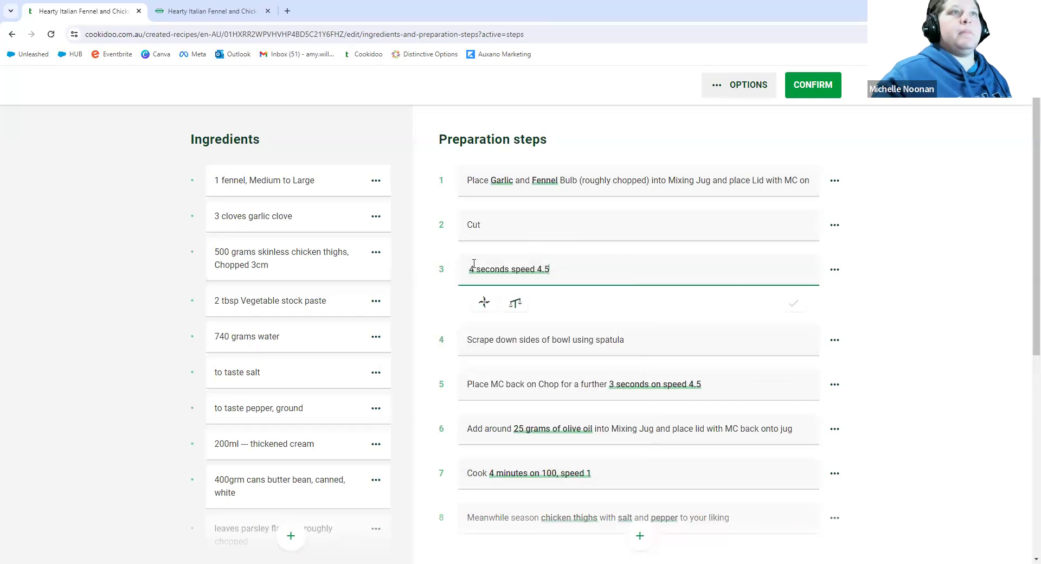
key(BackSpace)
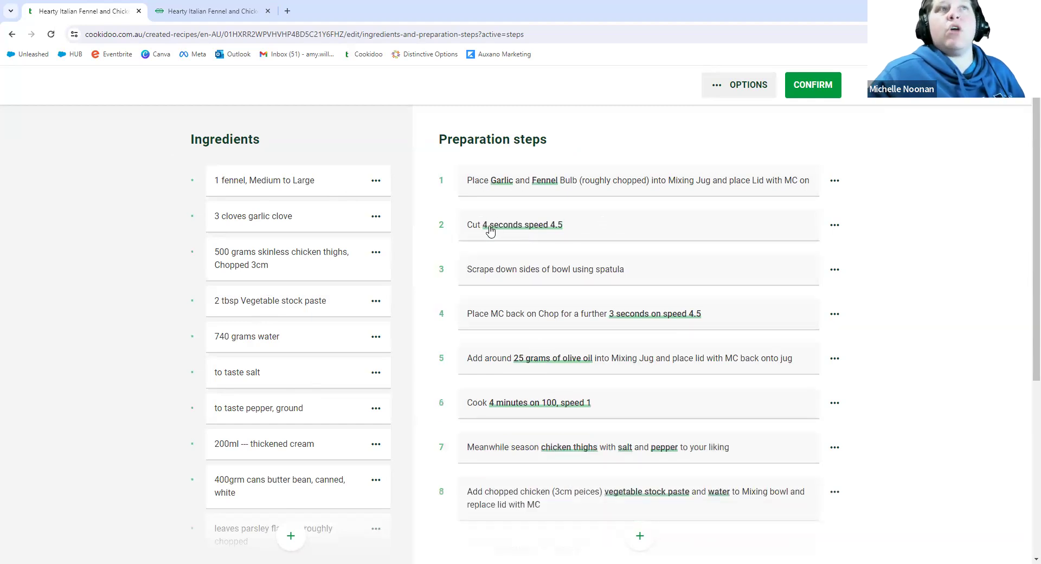
click(510, 224)
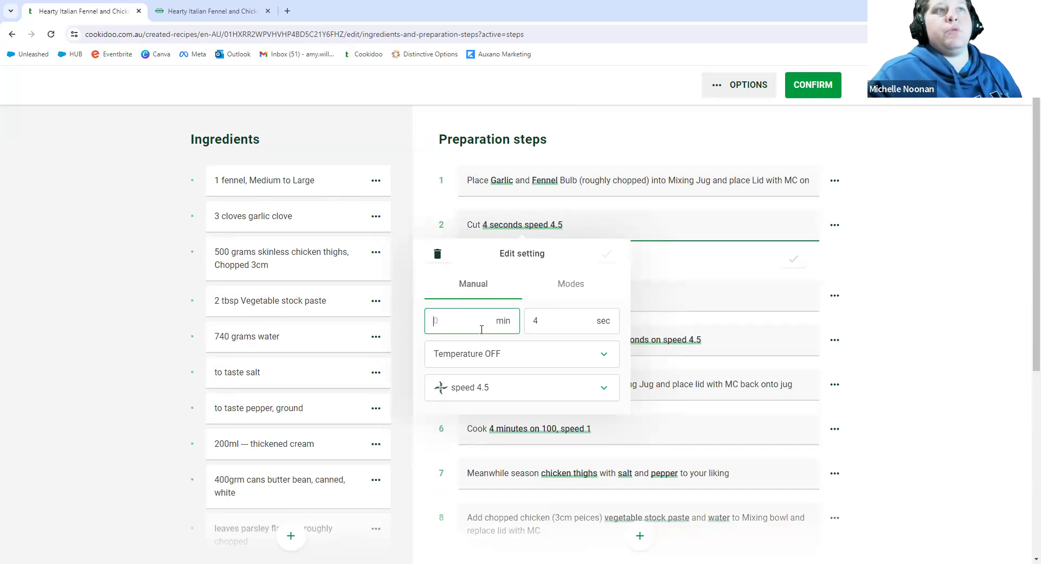
click(698, 264)
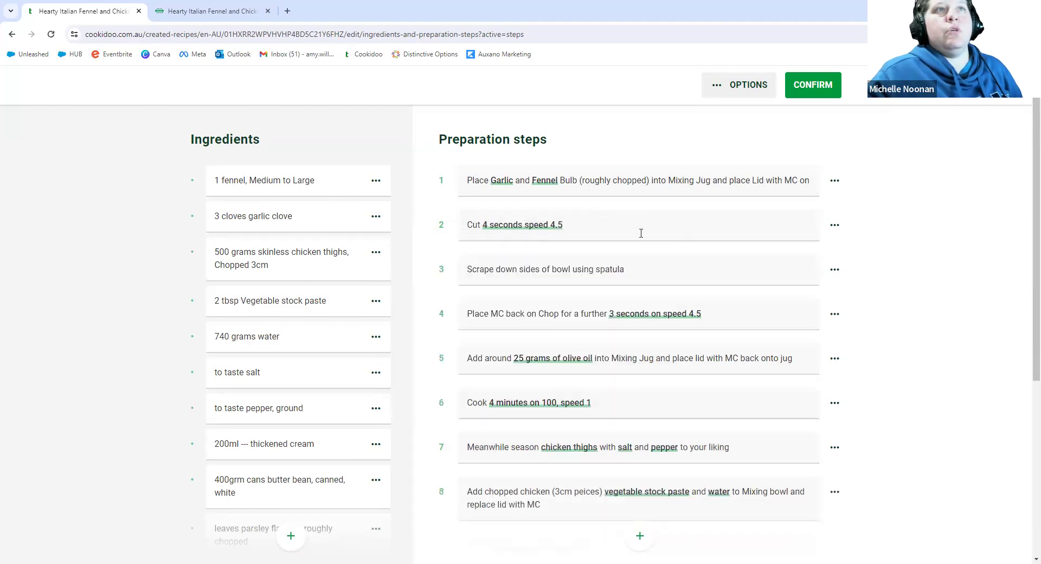
click(578, 227)
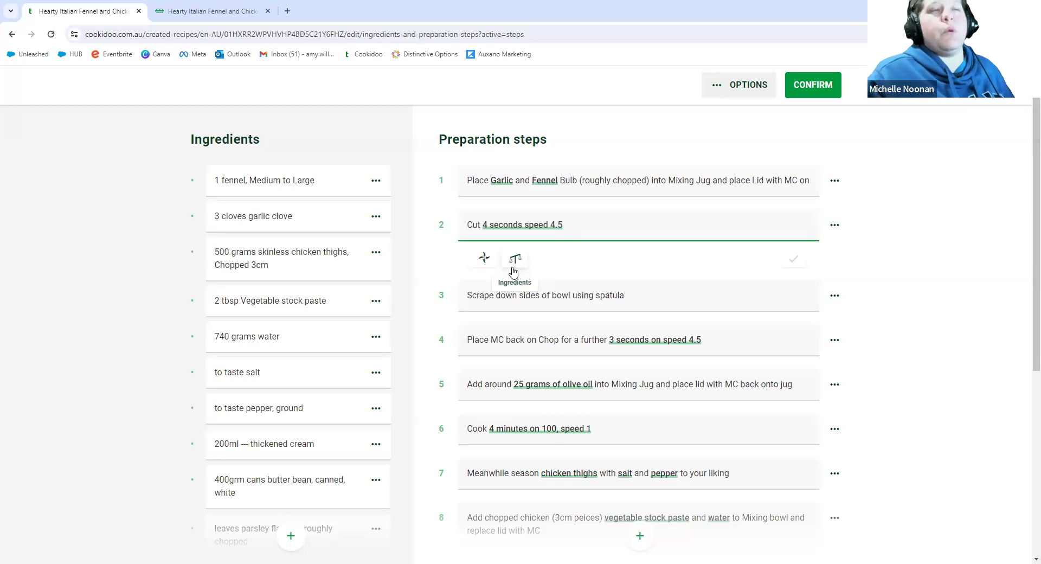
Inspect the cooking setting and Modes options without adding any, then save the ingredients and steps.
click(485, 257)
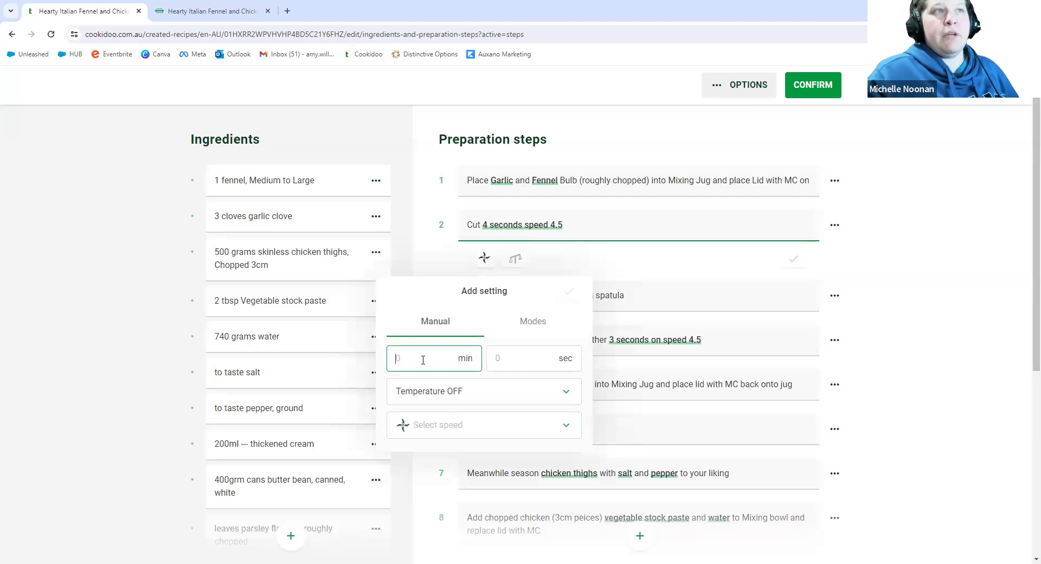
click(516, 360)
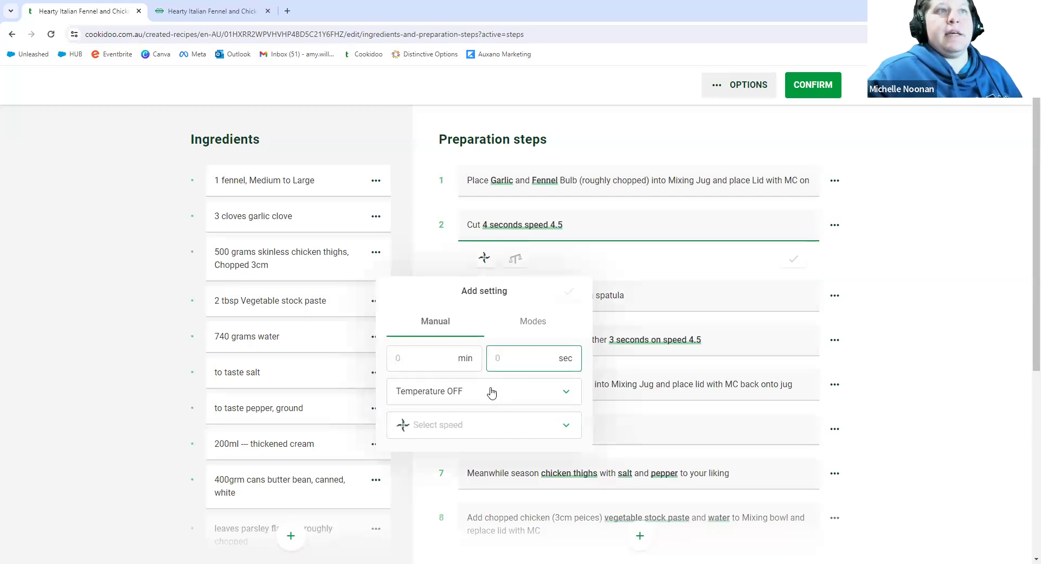
click(534, 324)
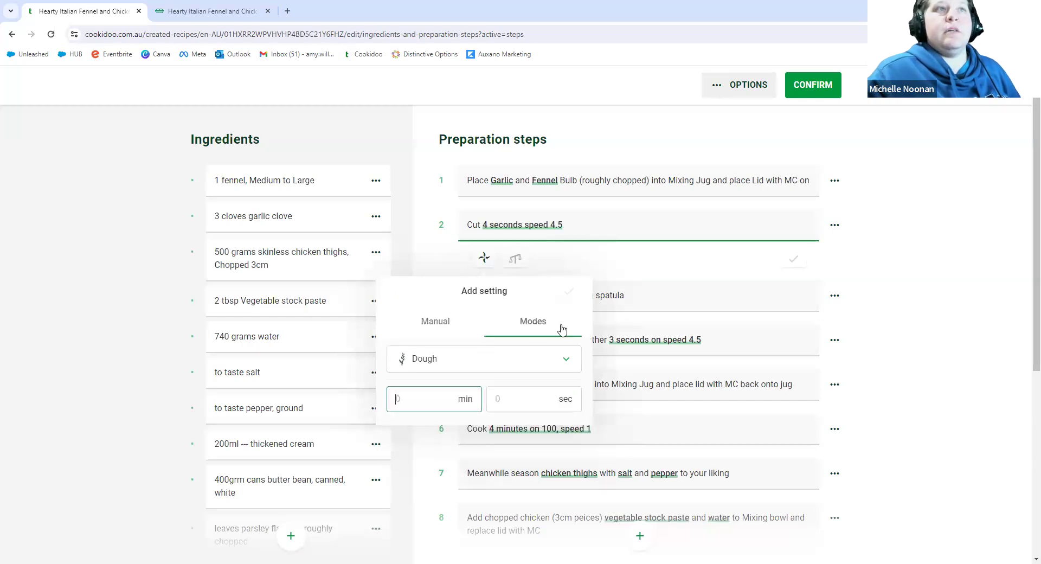
click(564, 362)
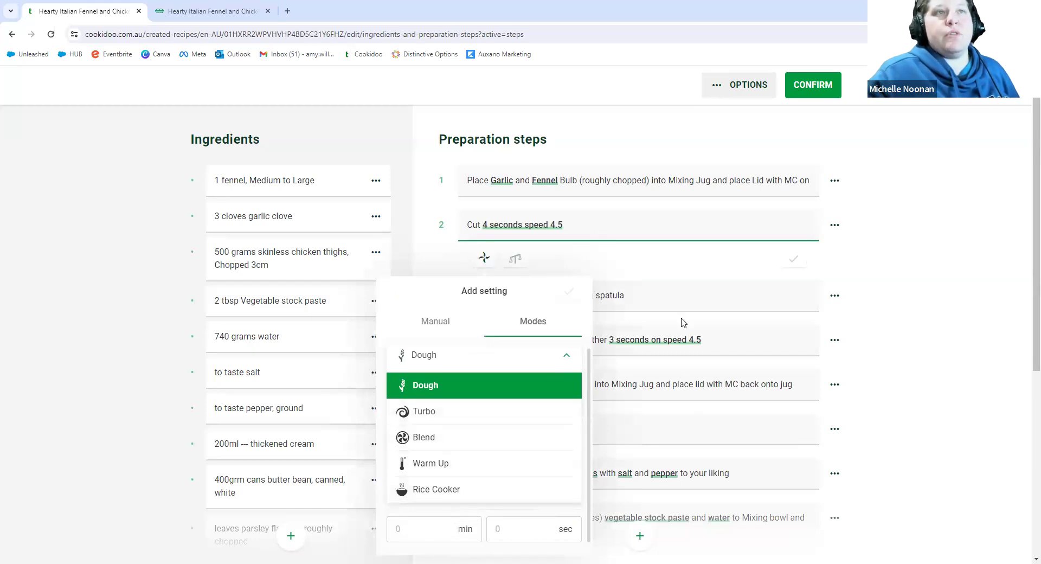
click(696, 296)
click(570, 306)
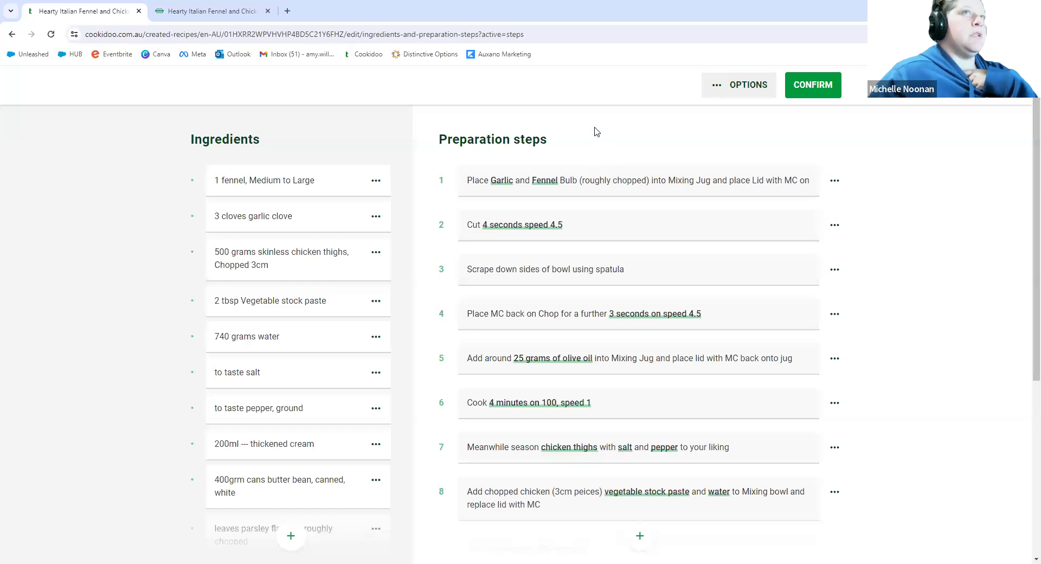
click(823, 87)
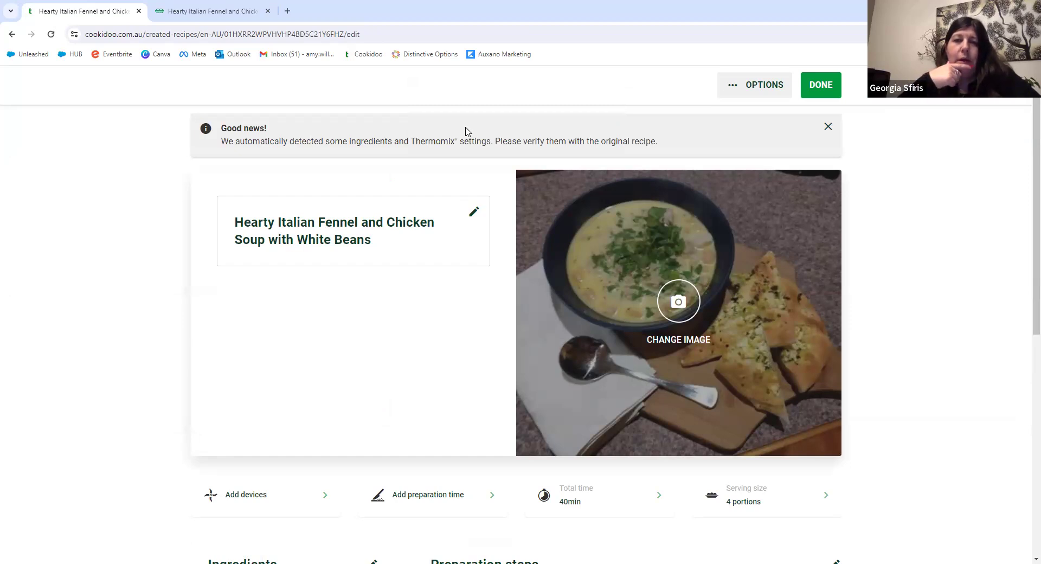
Finish editing the soup recipe and search Explore for the recent term 'bolognaise'.
click(821, 88)
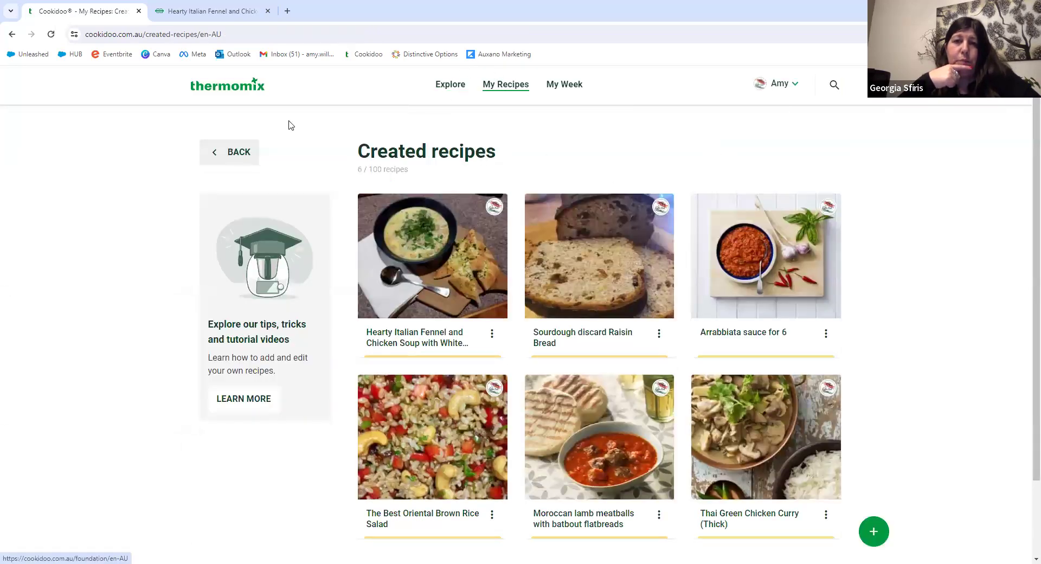
click(245, 162)
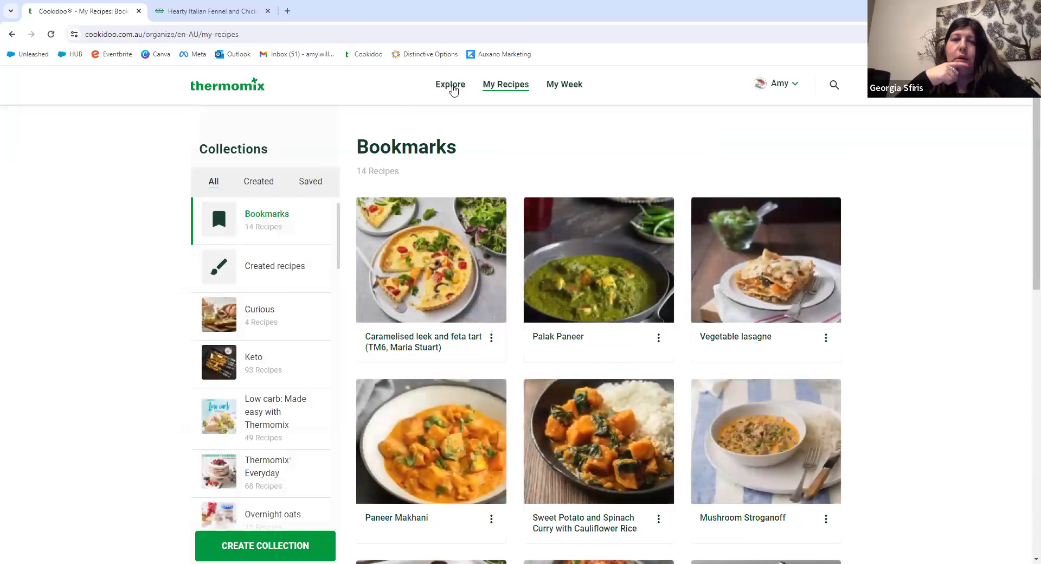
click(442, 87)
click(366, 353)
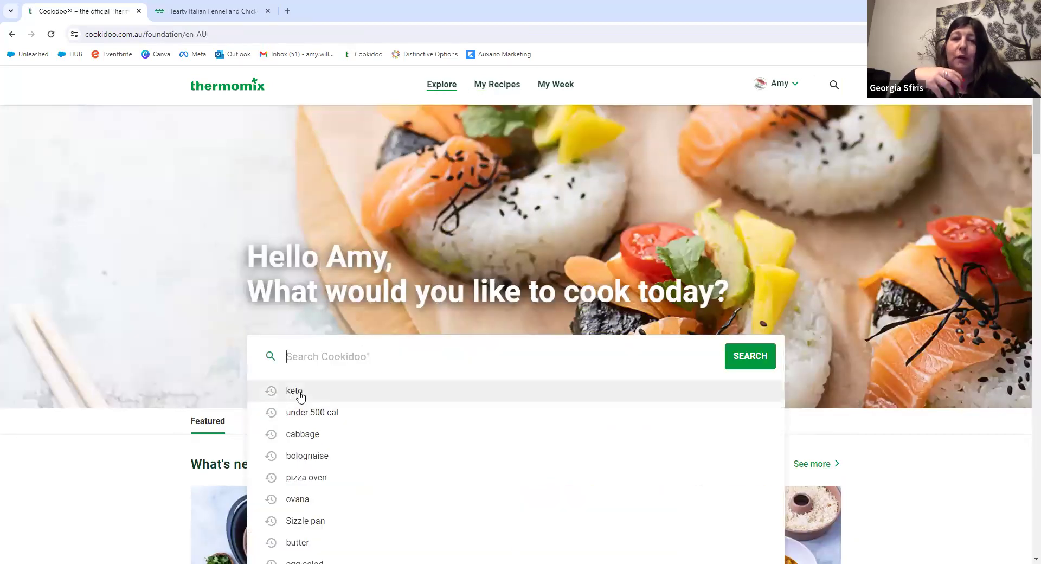
click(317, 460)
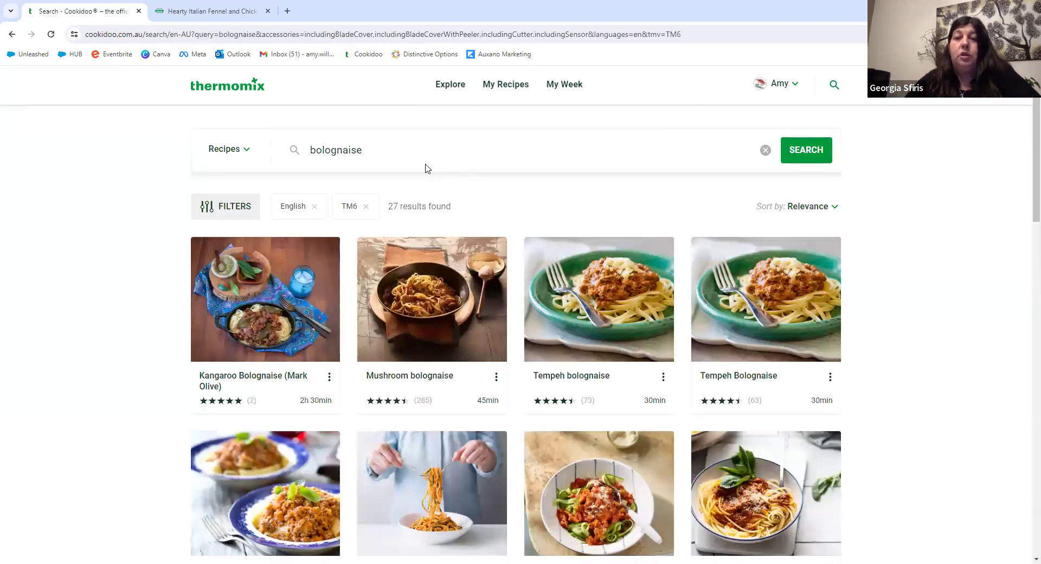
Clear the search word, then rerun the recent 'bolognaise' search from Explore.
click(468, 140)
double_click(352, 149)
key(BackSpace)
click(441, 88)
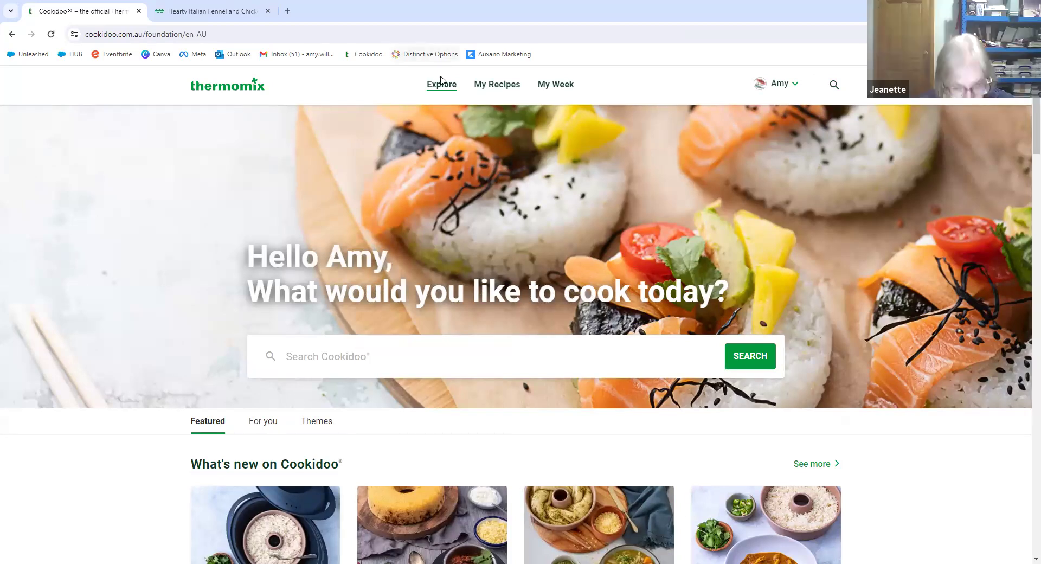
click(488, 86)
click(447, 87)
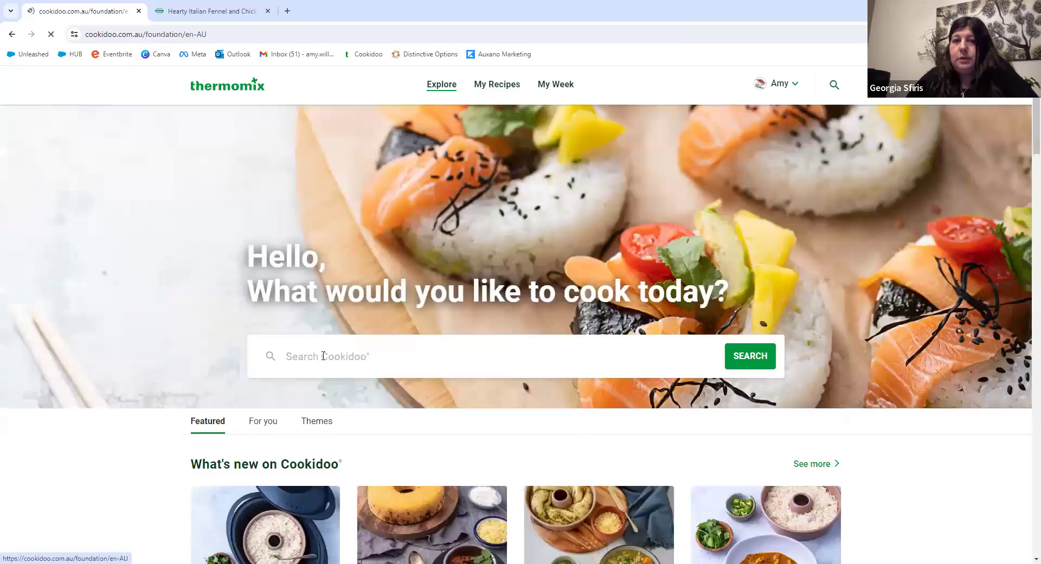
click(336, 356)
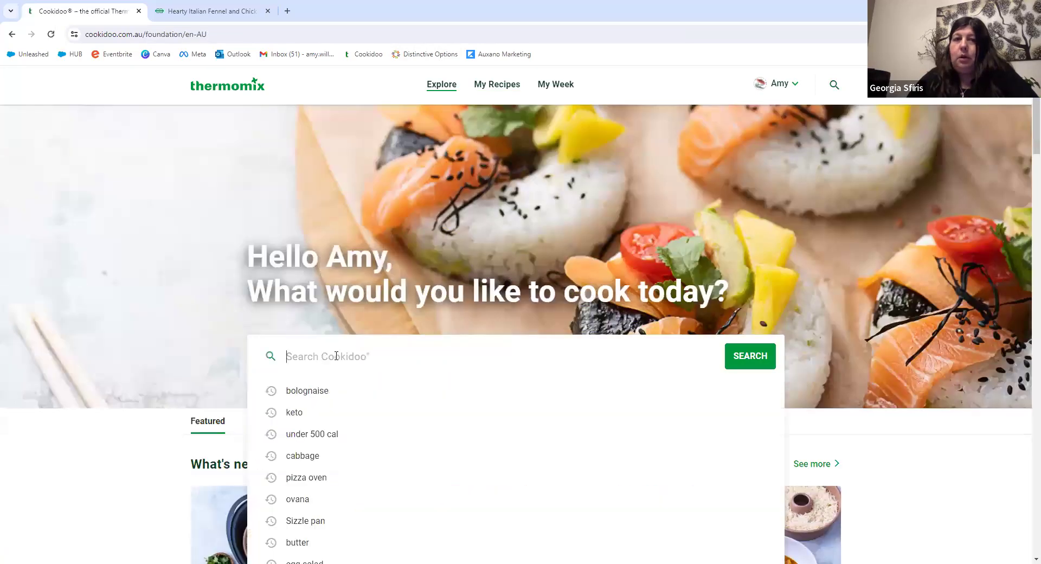
click(319, 394)
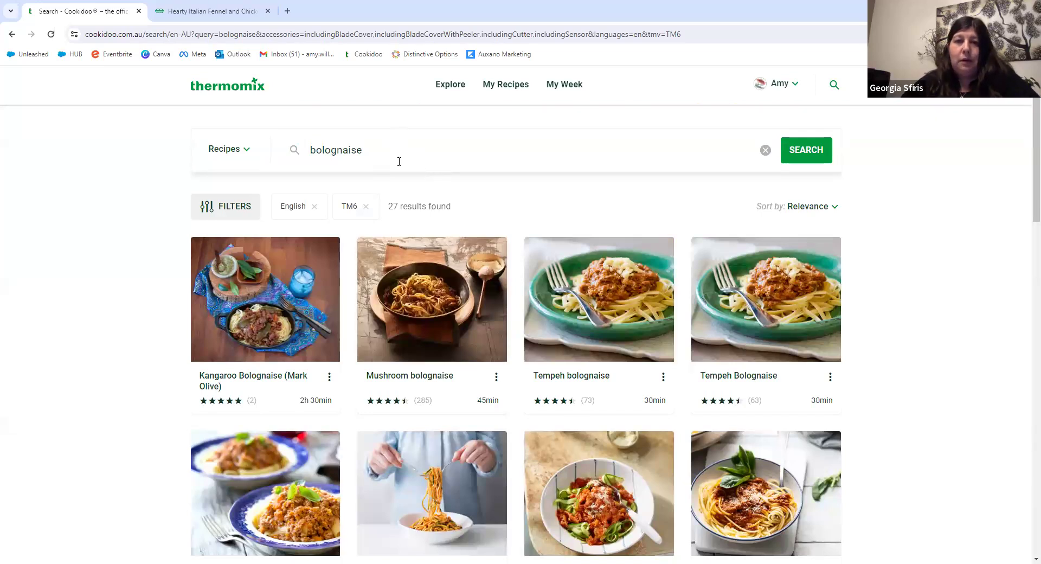
drag(374, 150, 259, 153)
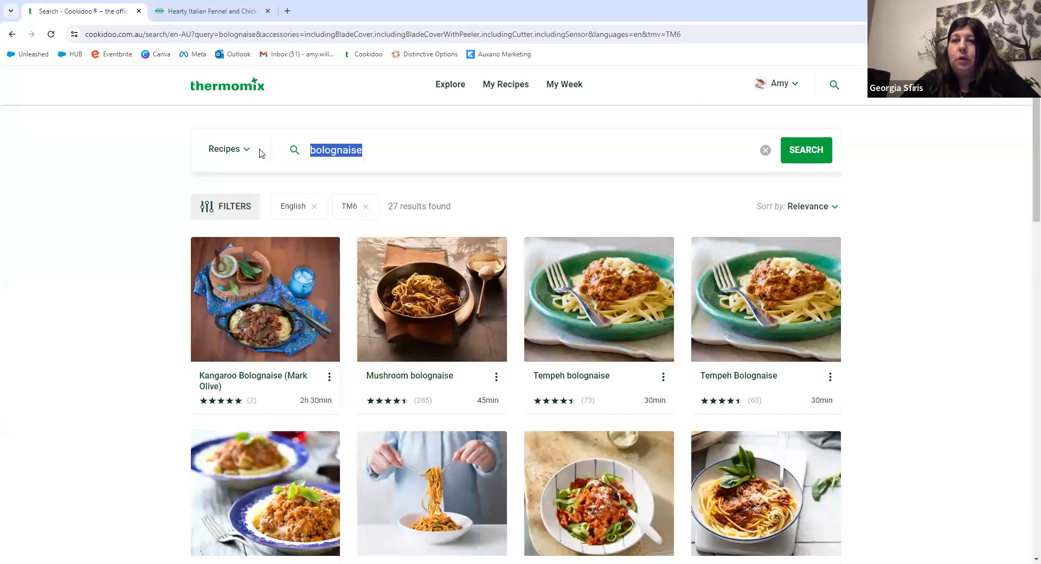
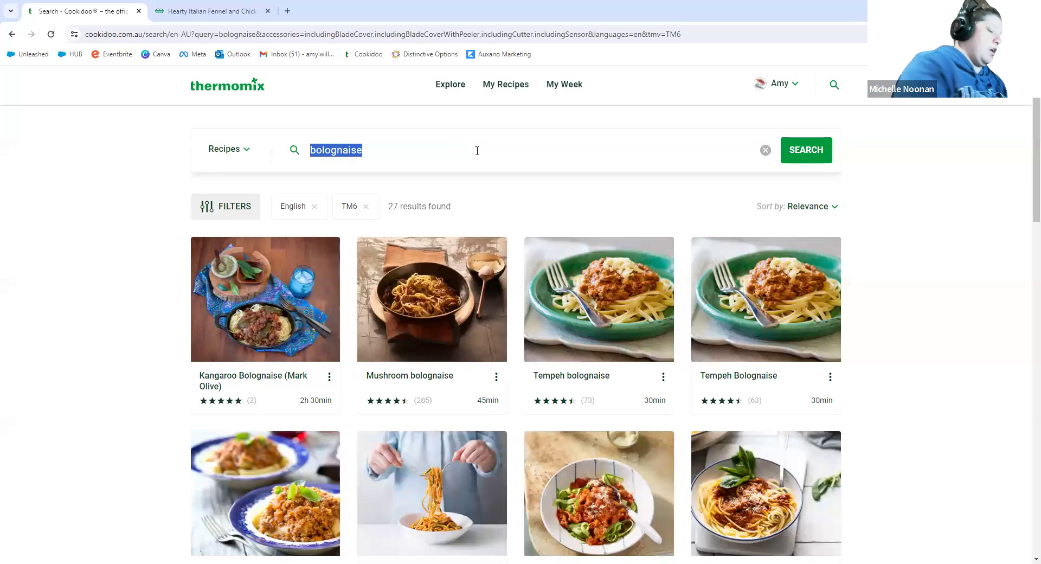
Search recipes for 'low carb' and open the Seedy Almond Low Carb Bread recipe.
text(low carb)
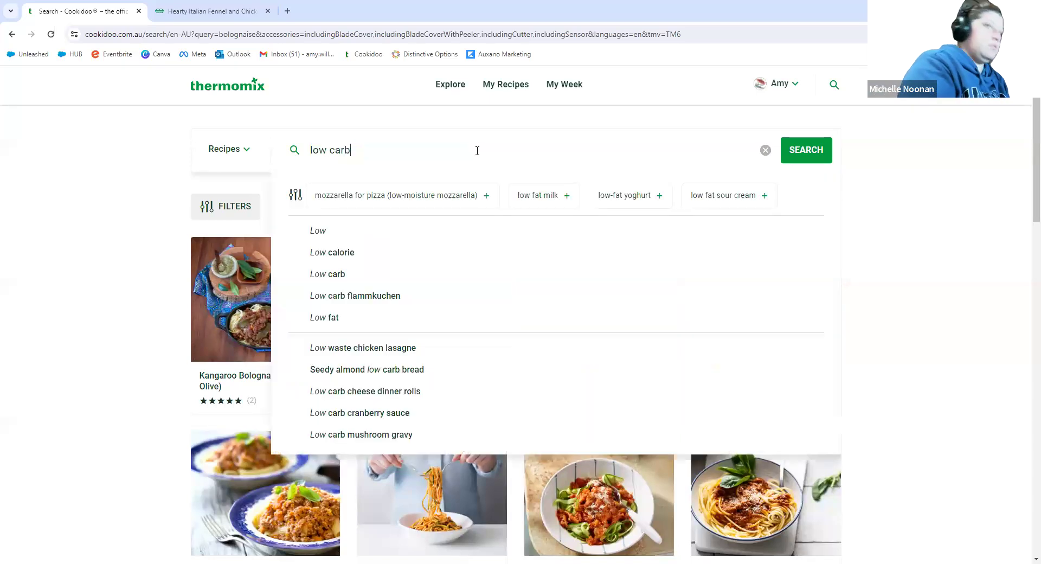
key(Return)
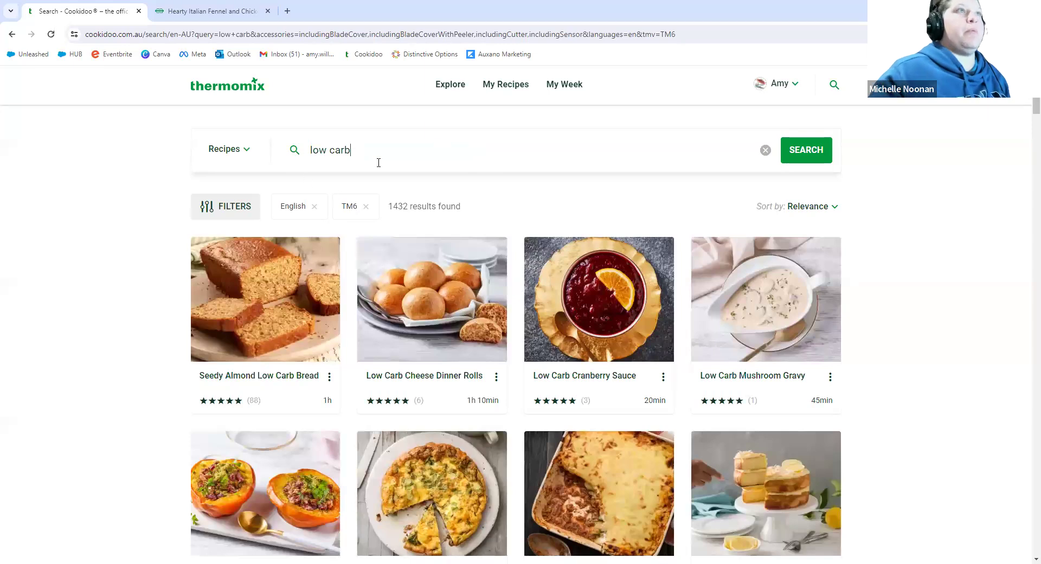
click(267, 319)
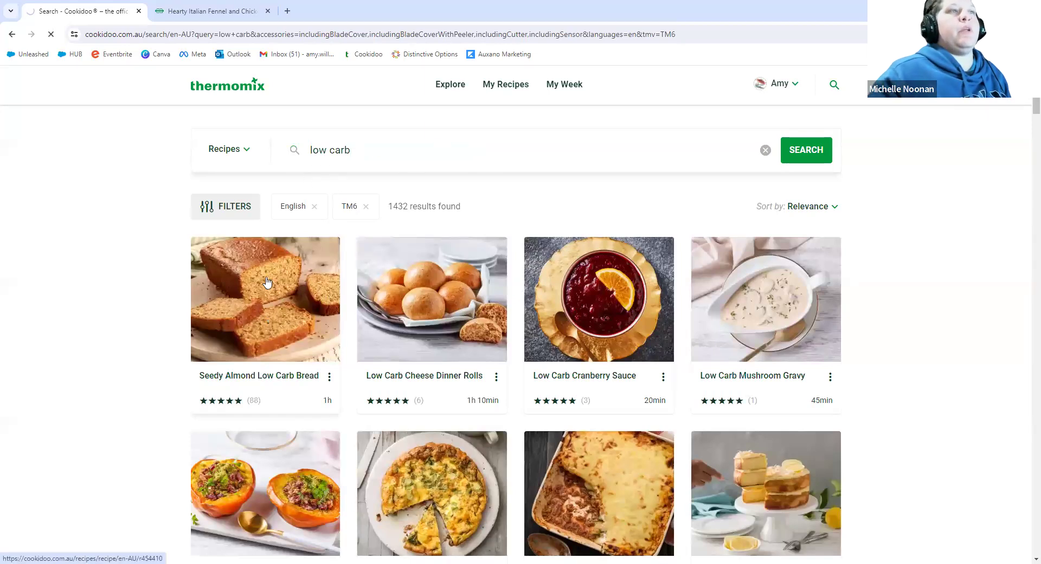
Browse the bread recipe page and its collections section, then go back.
scroll(358, 303, down, 6)
scroll(371, 311, down, 8)
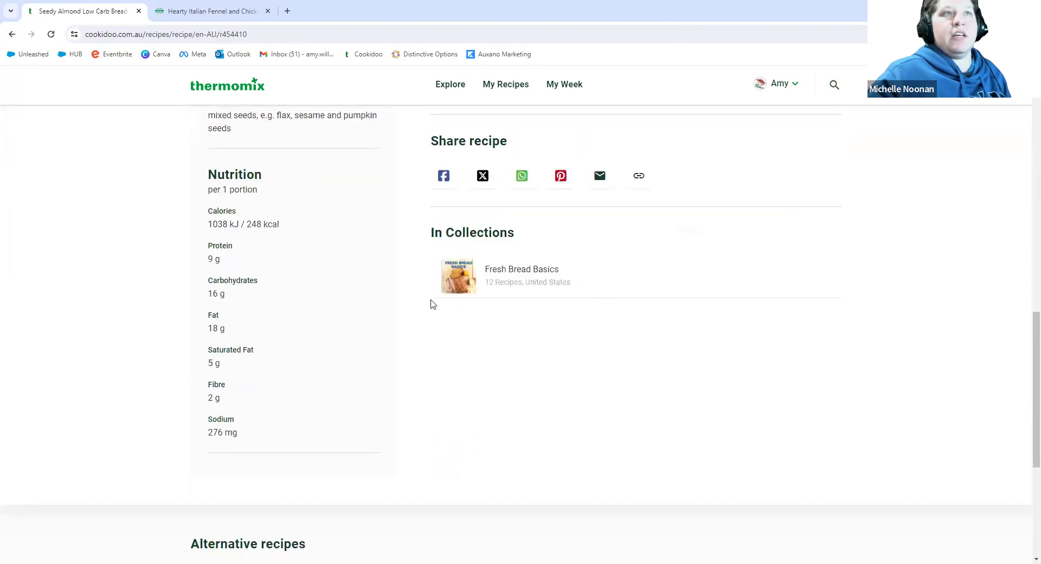
scroll(530, 330, up, 15)
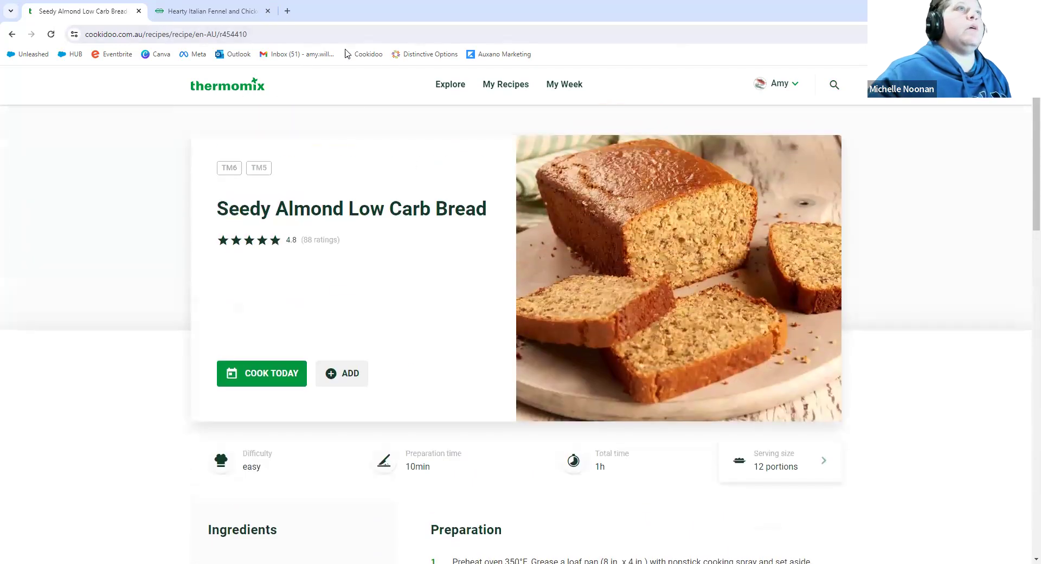
scroll(377, 246, down, 15)
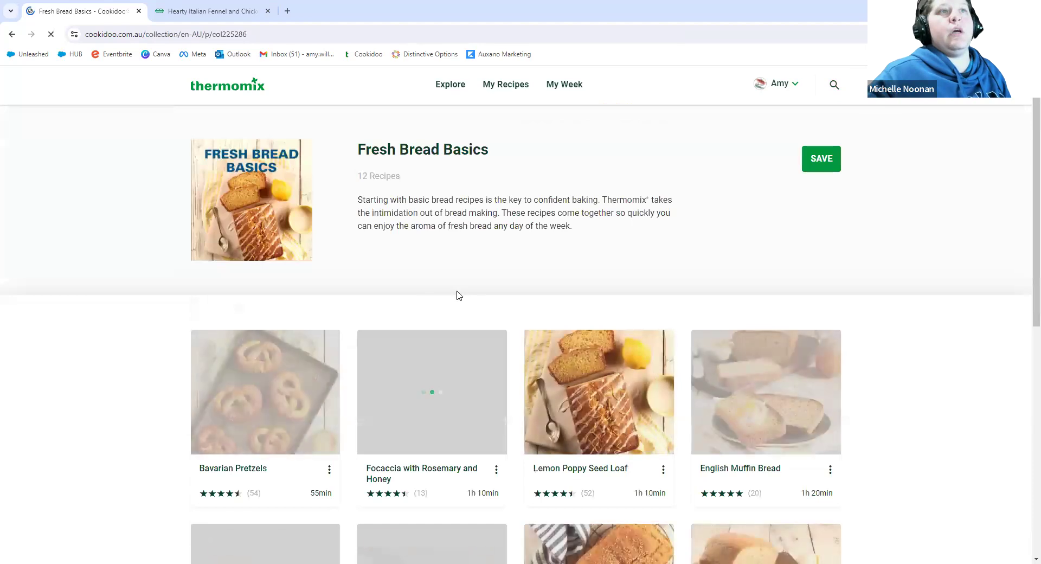
scroll(765, 339, down, 8)
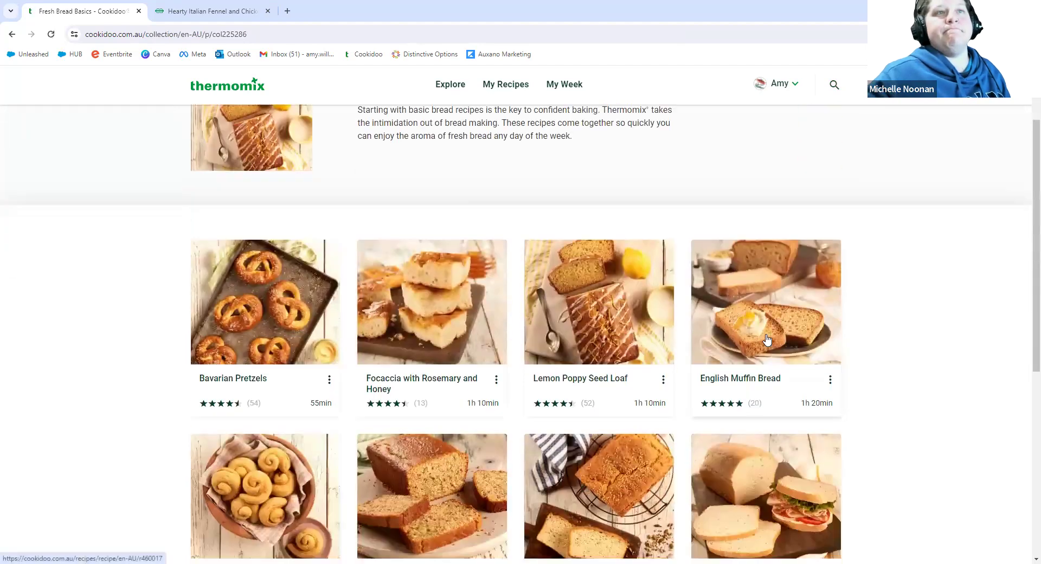
scroll(765, 340, up, 8)
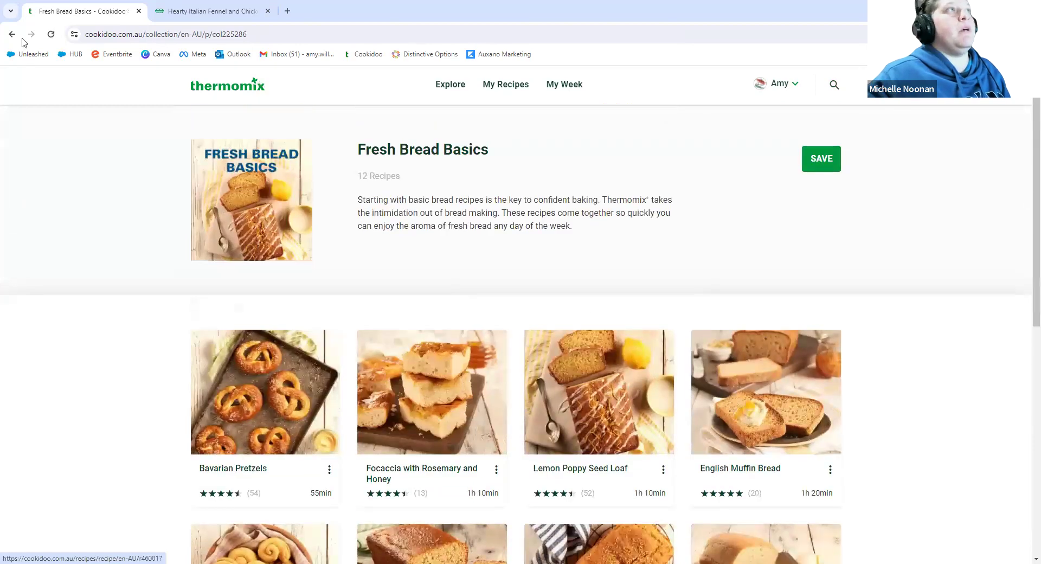
click(13, 36)
Return to the low carb search results and switch the result type to Collections.
click(12, 34)
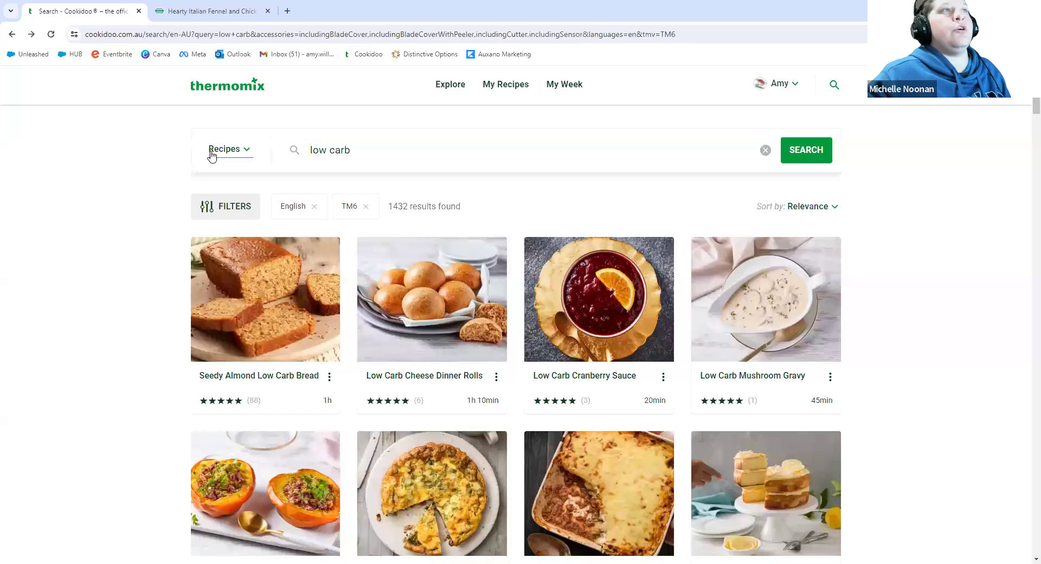
click(245, 153)
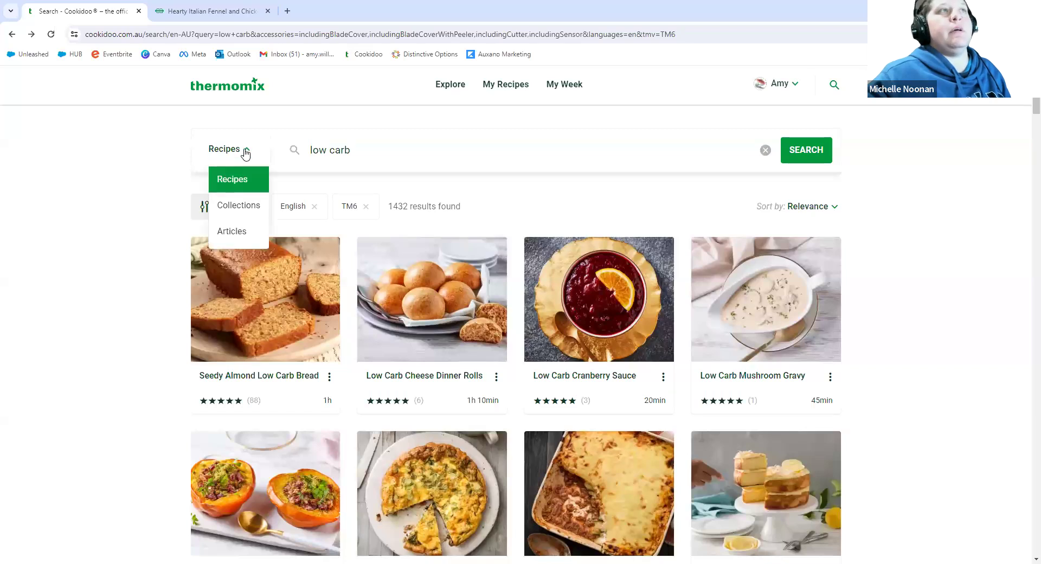
click(239, 210)
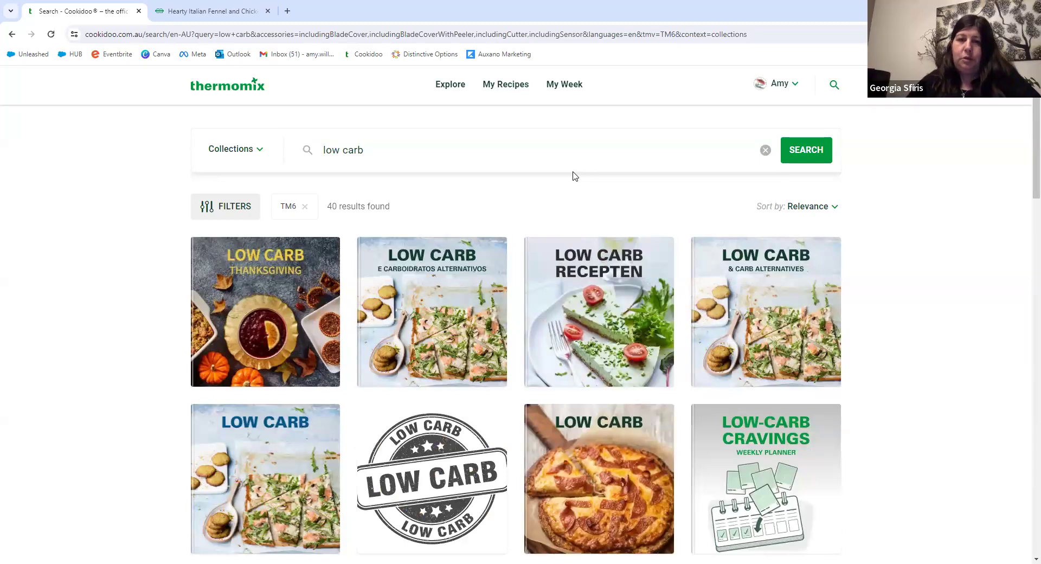
scroll(575, 175, down, 3)
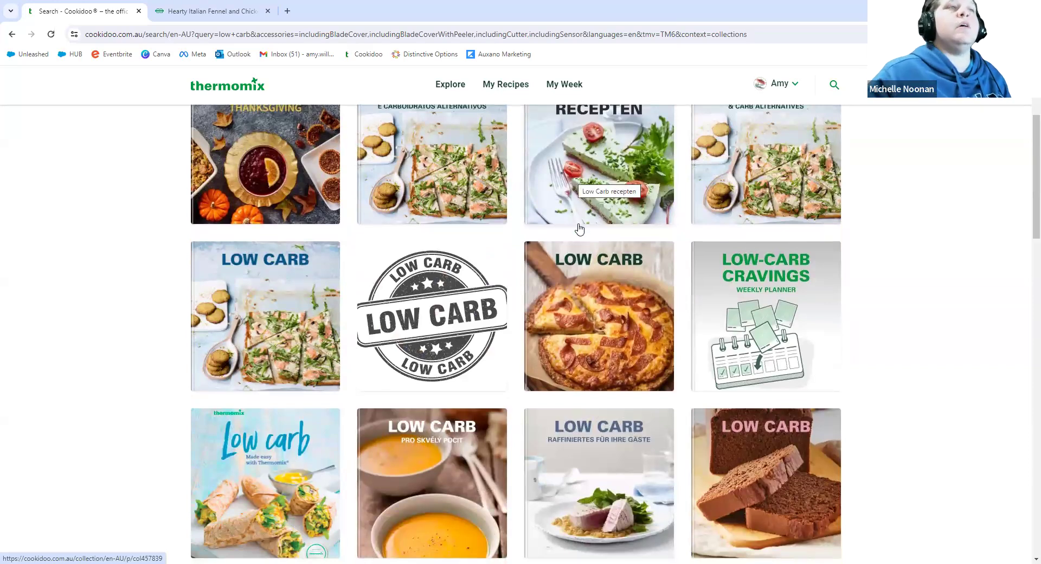
scroll(579, 229, down, 1)
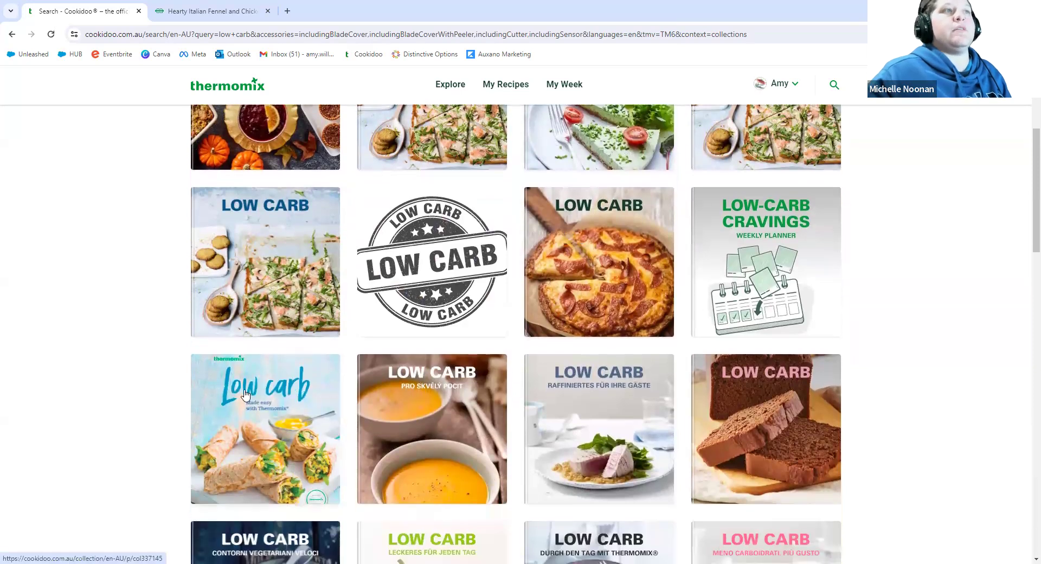
Browse the Low carb: Made easy with Thermomix collection, then return to the 40 results.
click(265, 453)
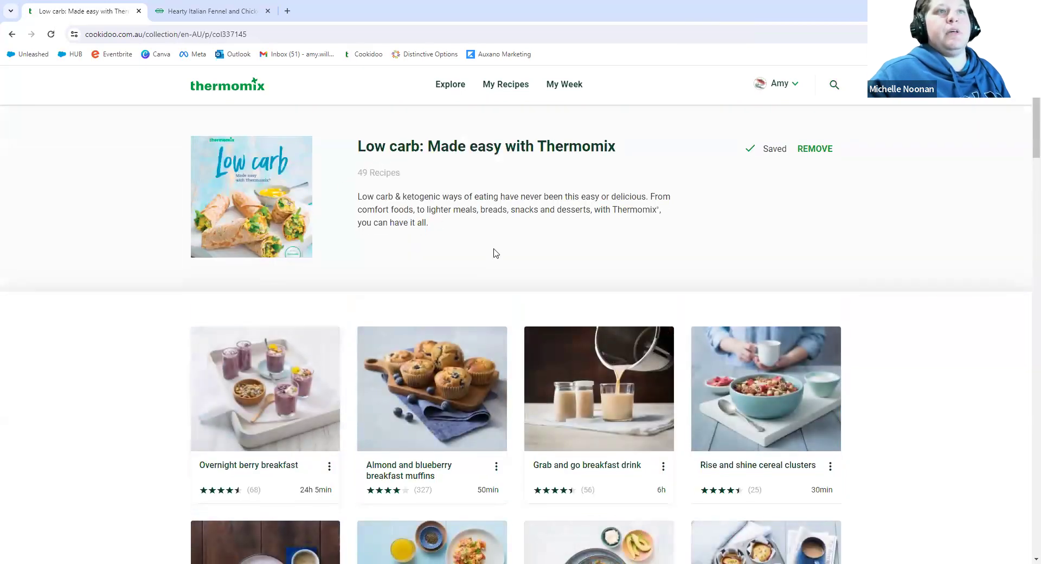
scroll(493, 250, down, 2)
scroll(571, 362, down, 3)
scroll(569, 362, down, 15)
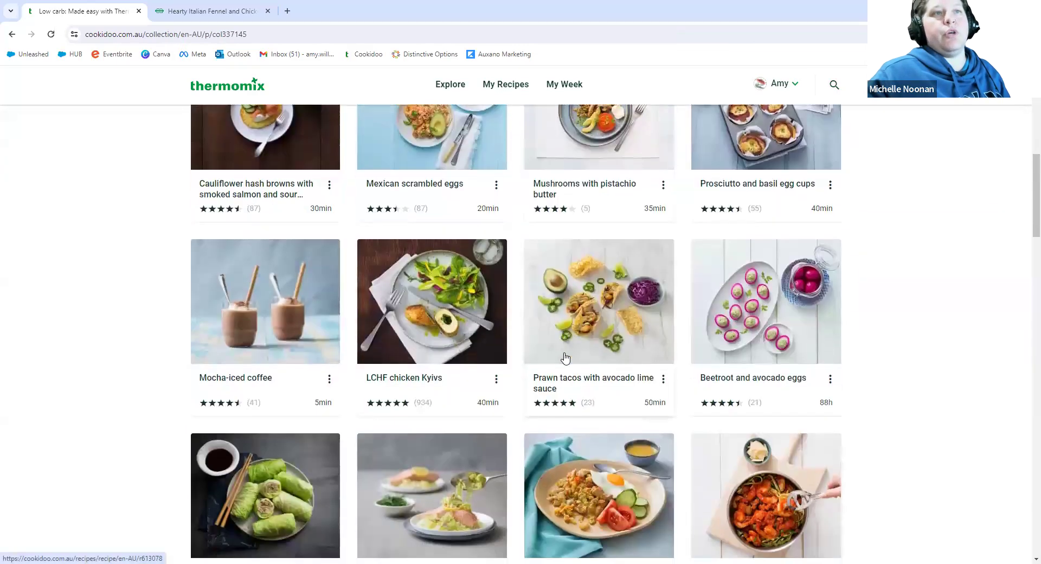
scroll(564, 357, down, 16)
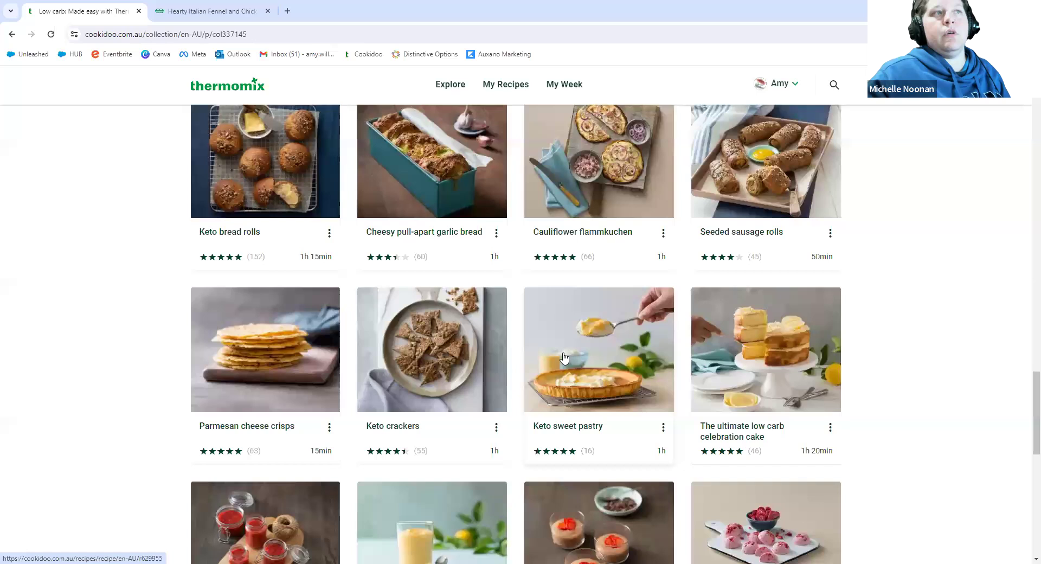
scroll(531, 326, up, 4)
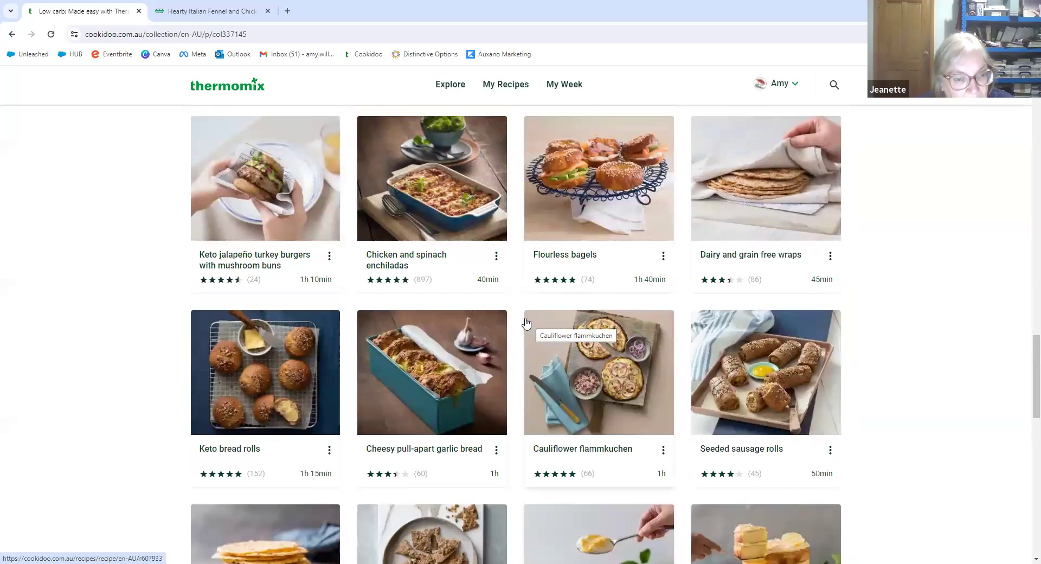
scroll(523, 320, up, 20)
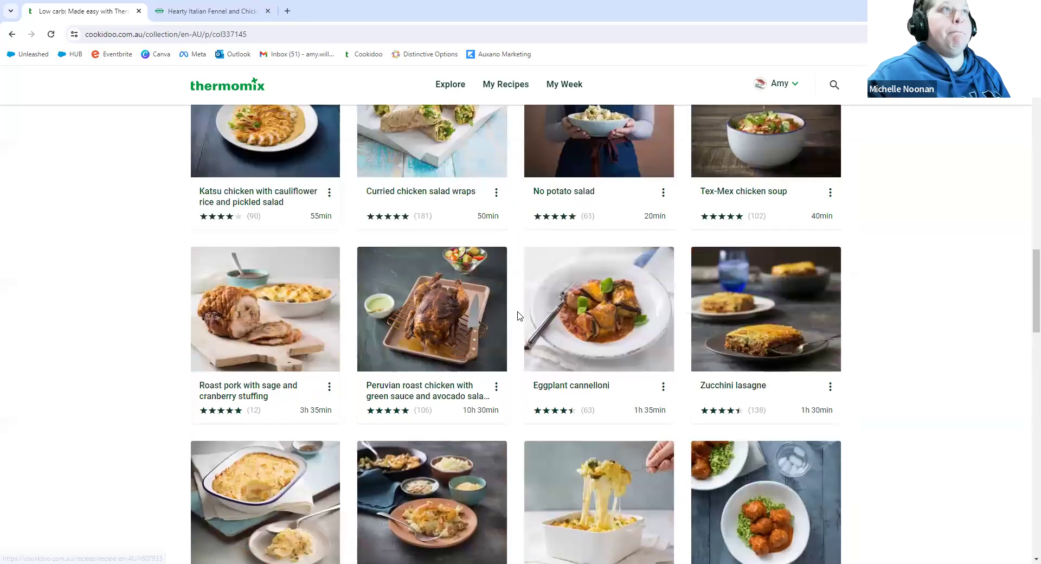
scroll(518, 314, up, 10)
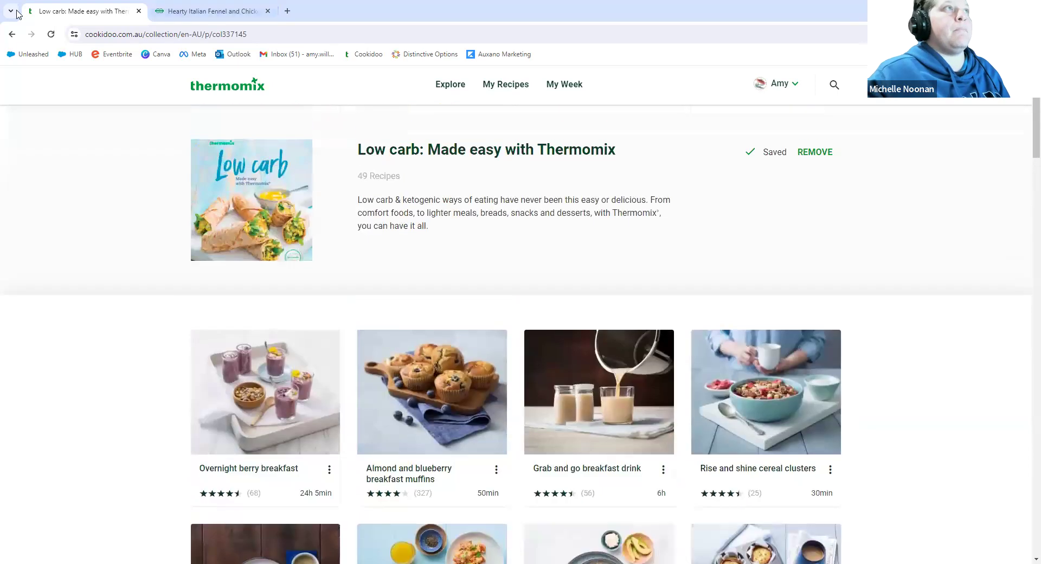
click(12, 35)
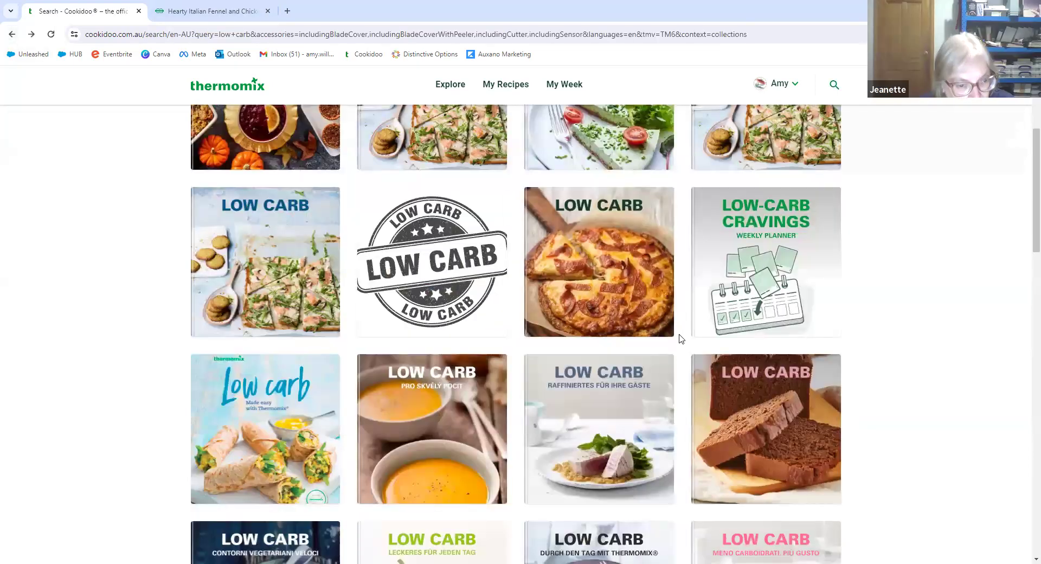
scroll(665, 400, up, 4)
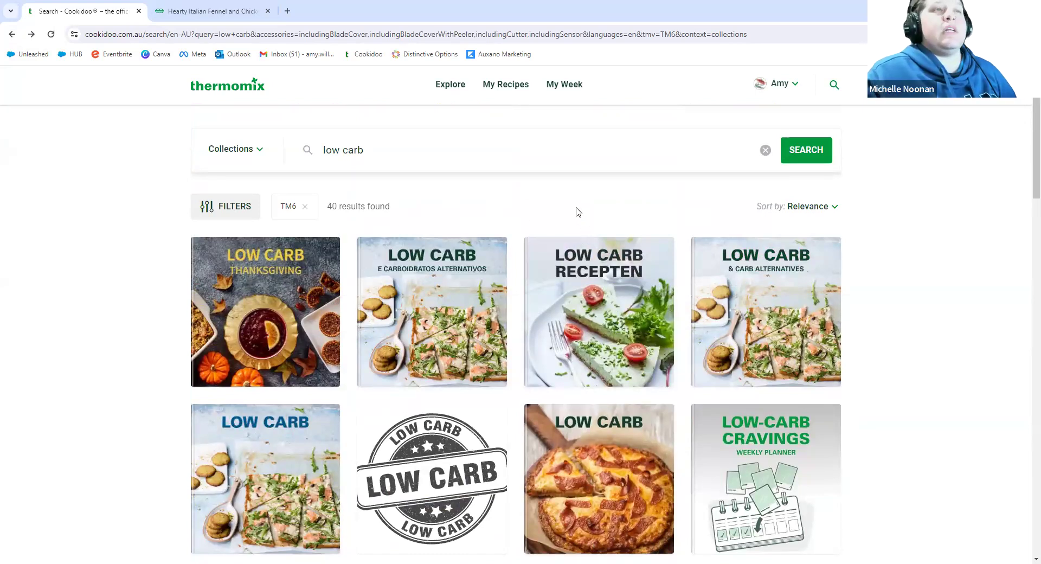
Search collections for 'christmas' and scroll through the 21 results, like Christmas Day.
click(386, 151)
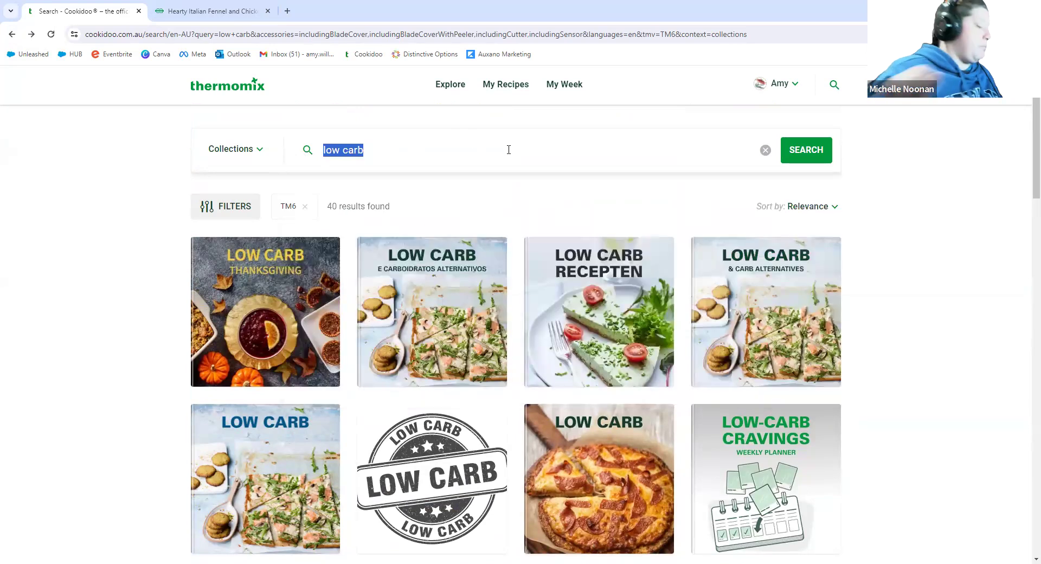
text(christman)
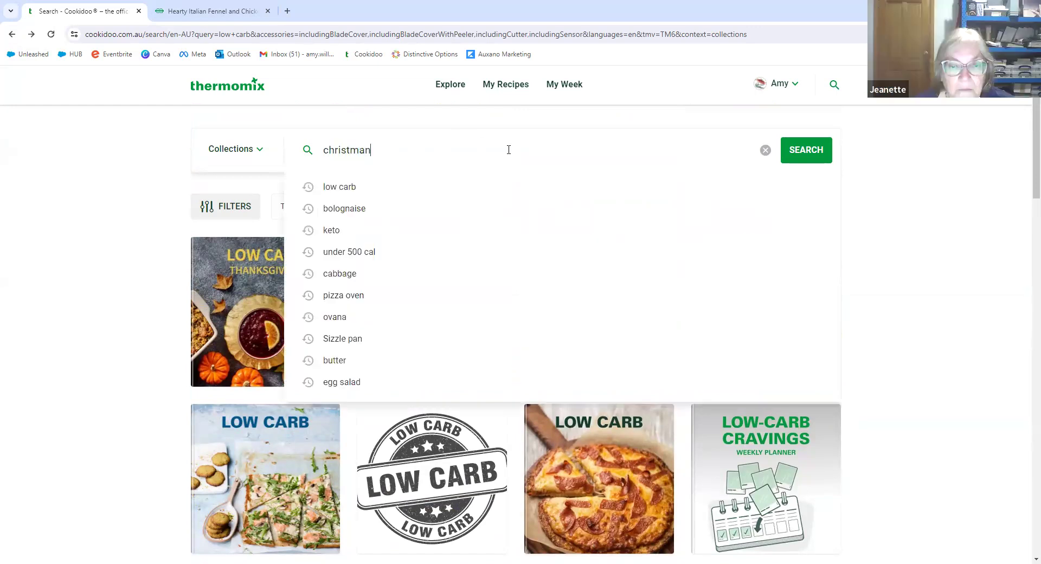
key(Return)
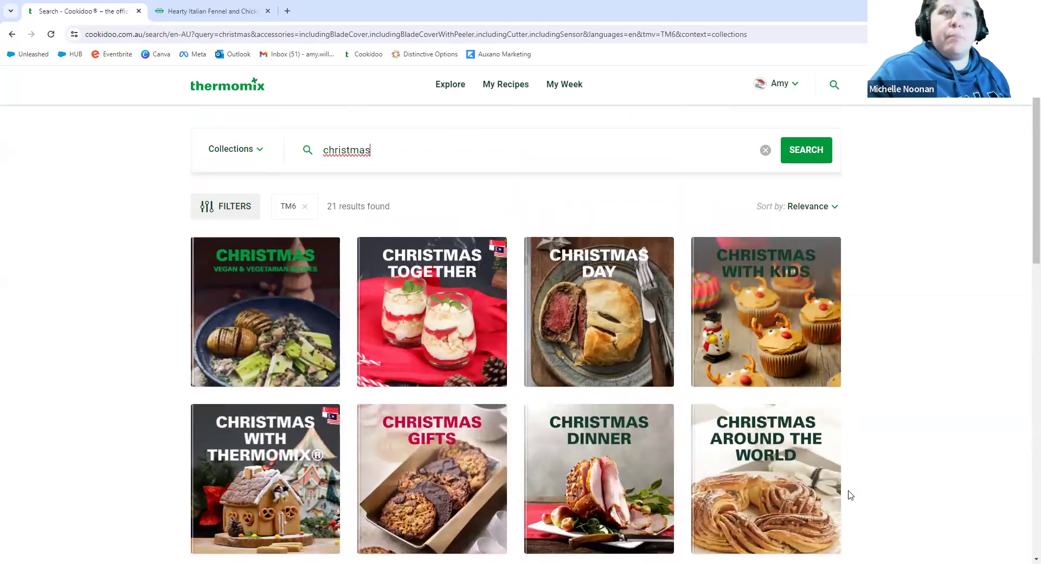
scroll(850, 494, down, 3)
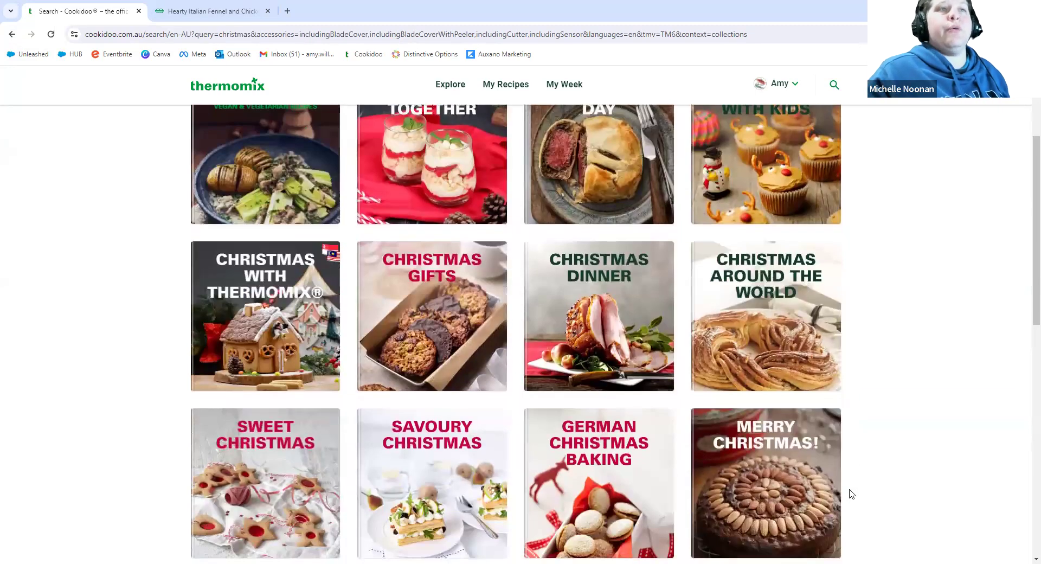
scroll(850, 495, down, 5)
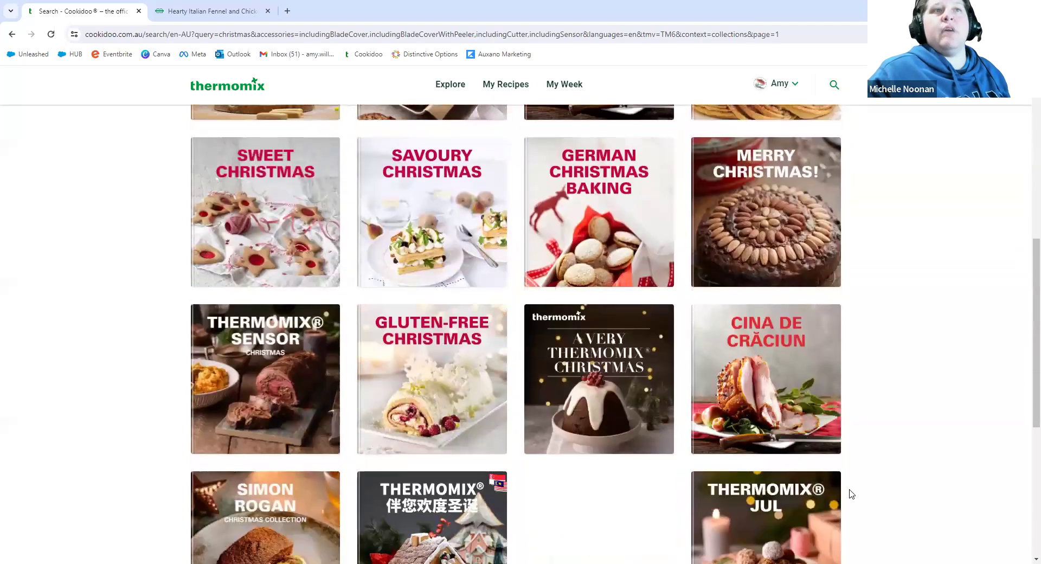
scroll(850, 493, down, 1)
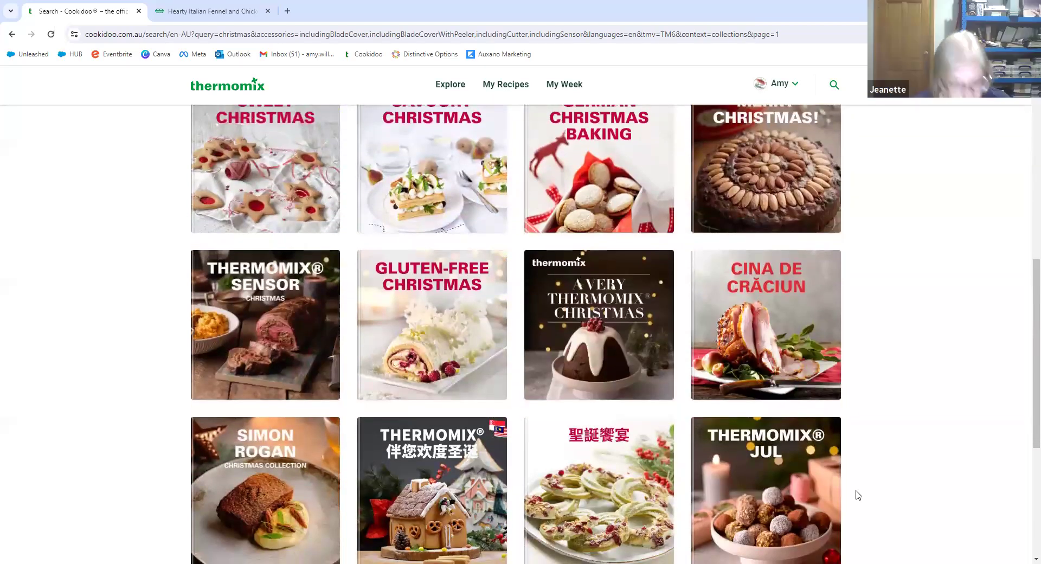
scroll(857, 494, down, 5)
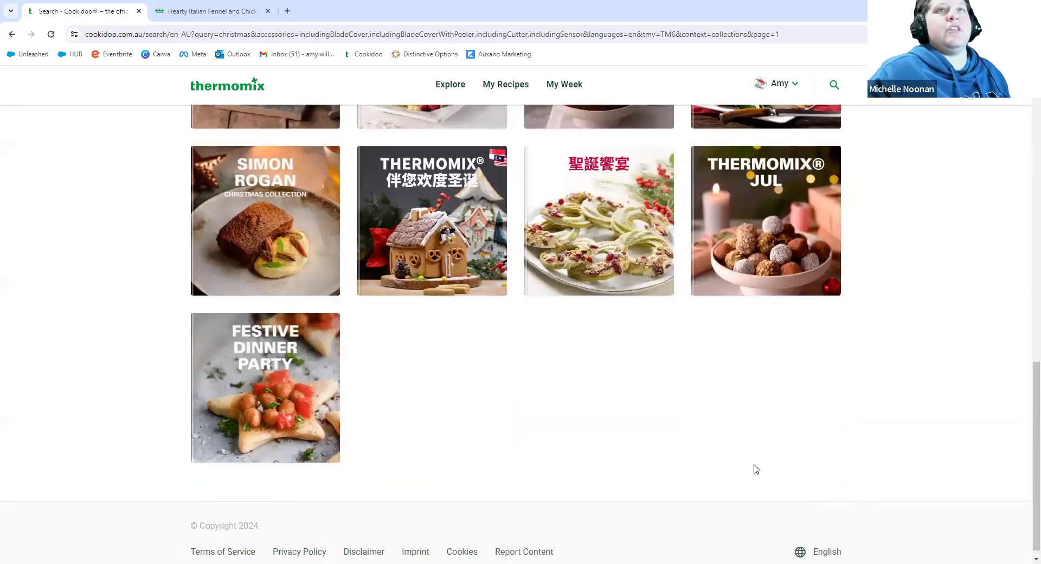
scroll(756, 469, up, 7)
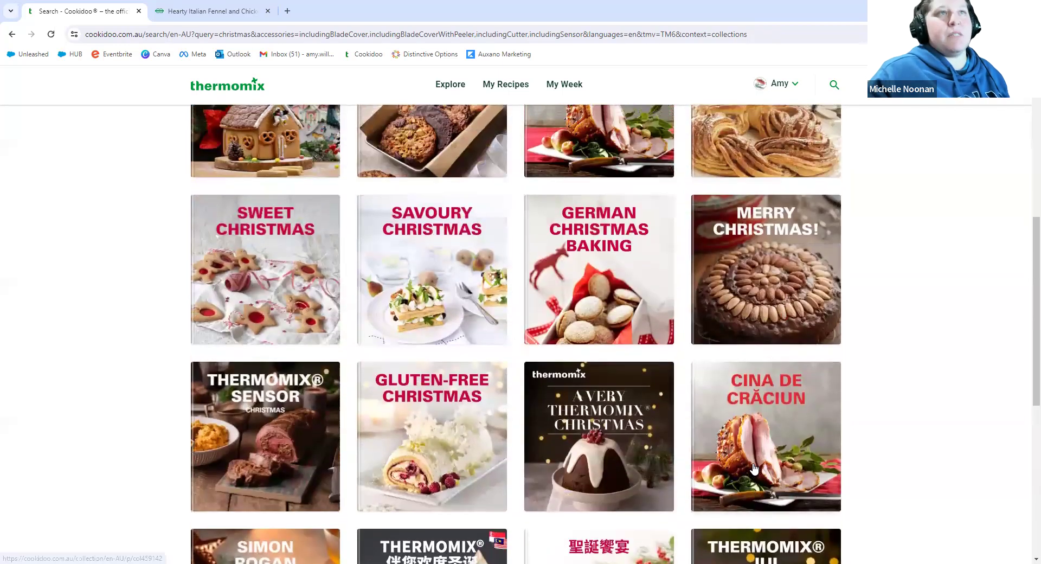
scroll(755, 469, up, 3)
scroll(751, 467, up, 4)
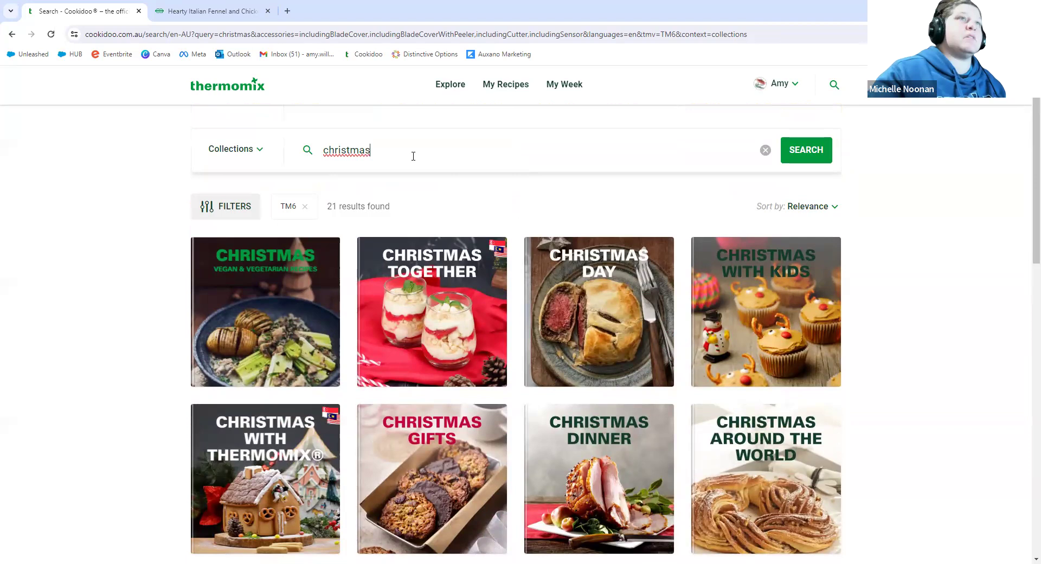
Replace 'christmas' with 'gifts' and browse the 20 results, such as DIY Gifts.
drag(413, 156, 240, 134)
text(gifts)
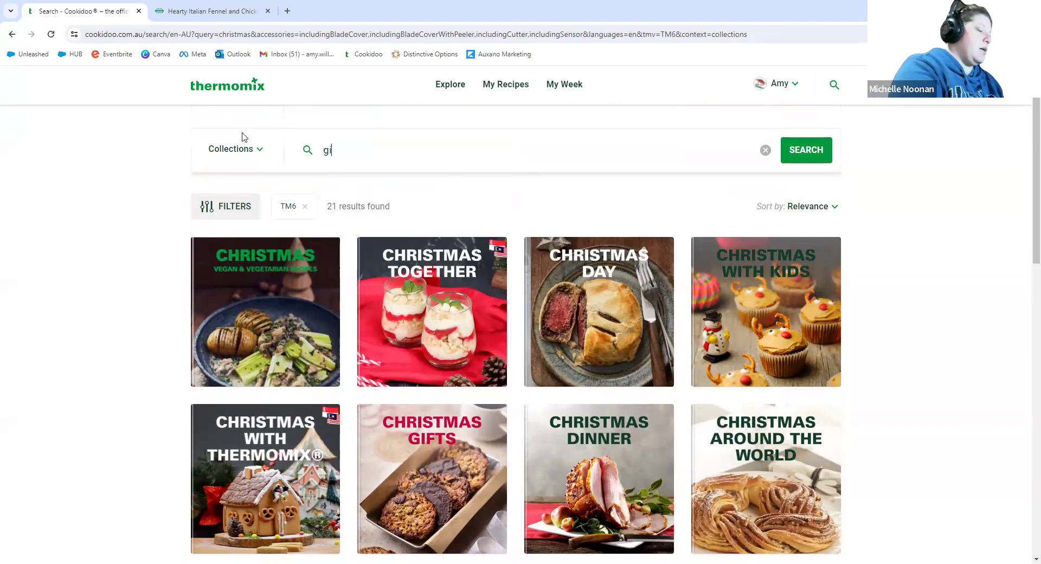
key(Return)
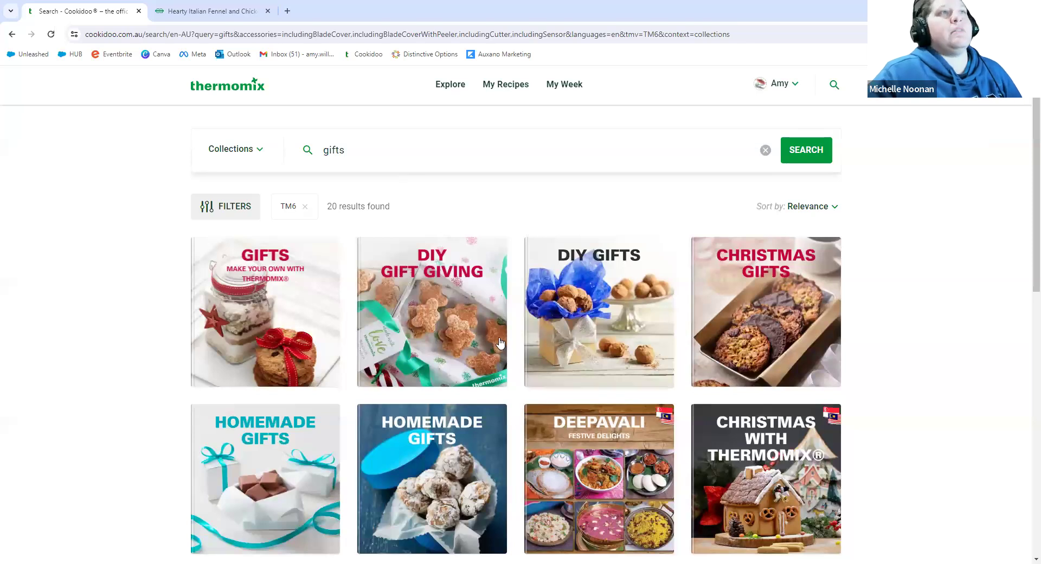
scroll(498, 340, down, 2)
scroll(498, 340, down, 5)
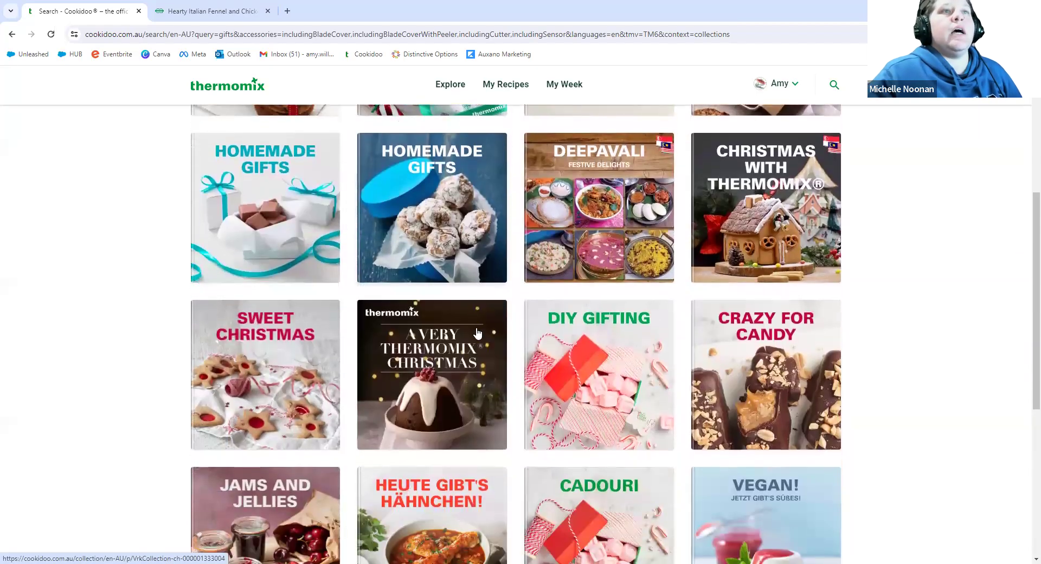
scroll(477, 332, down, 3)
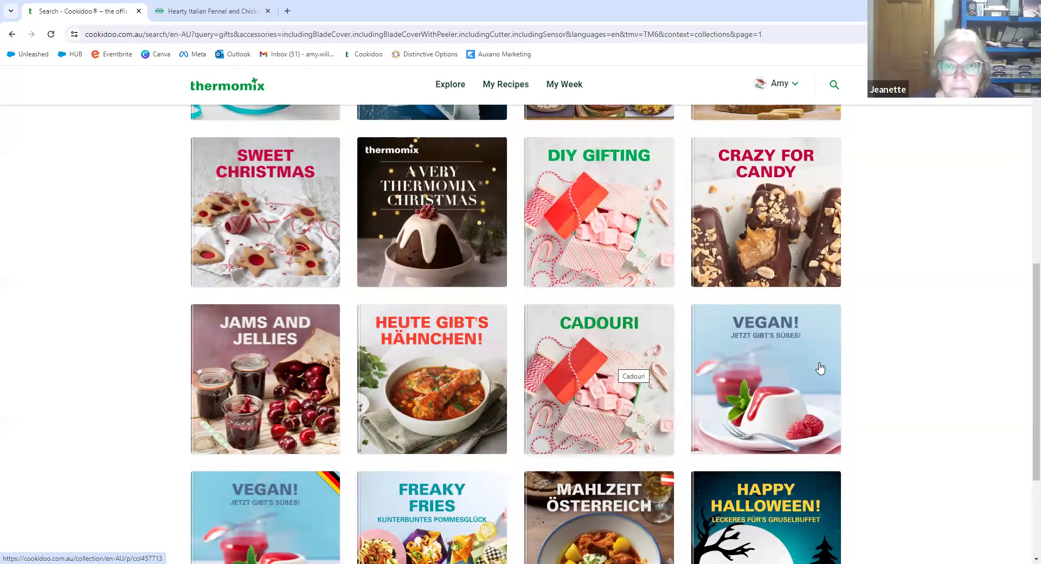
scroll(807, 374, down, 2)
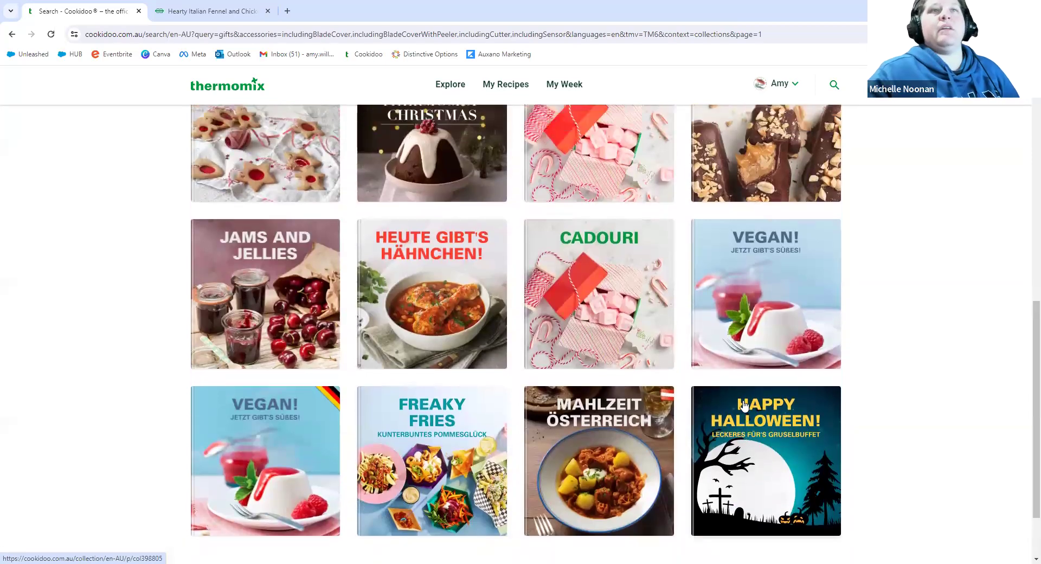
scroll(737, 402, up, 7)
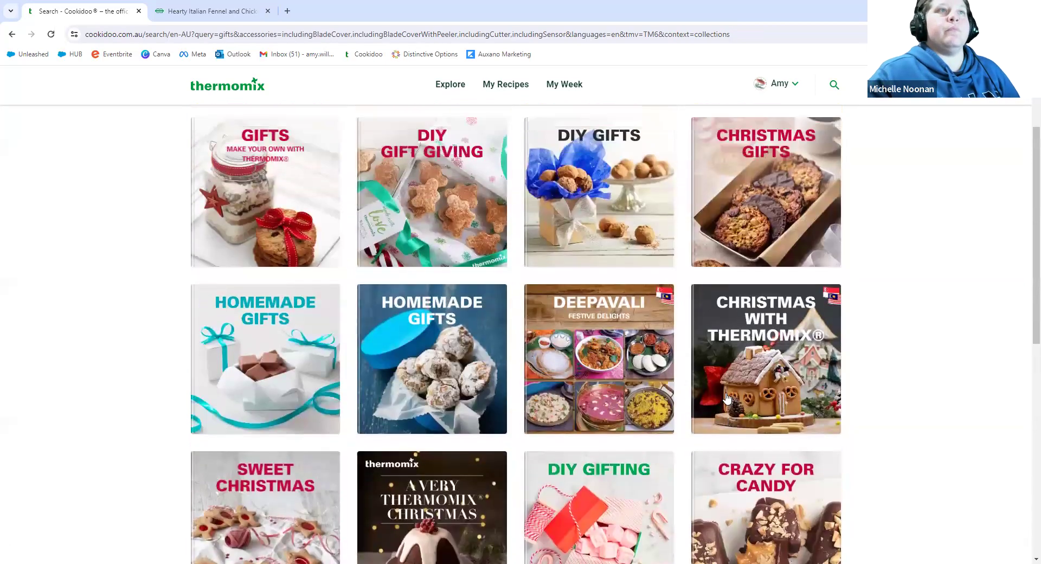
scroll(726, 398, up, 2)
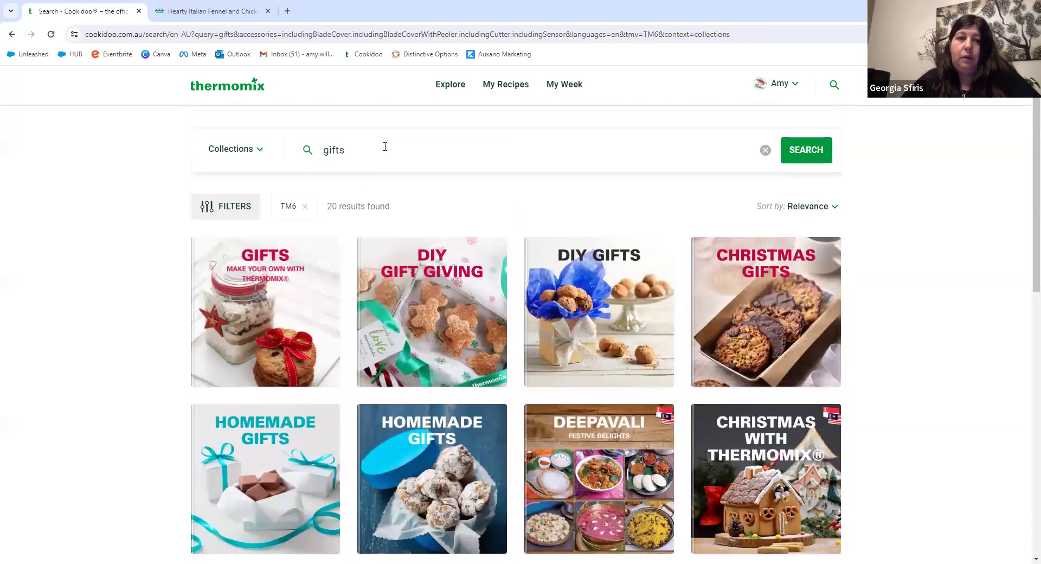
drag(286, 153, 529, 170)
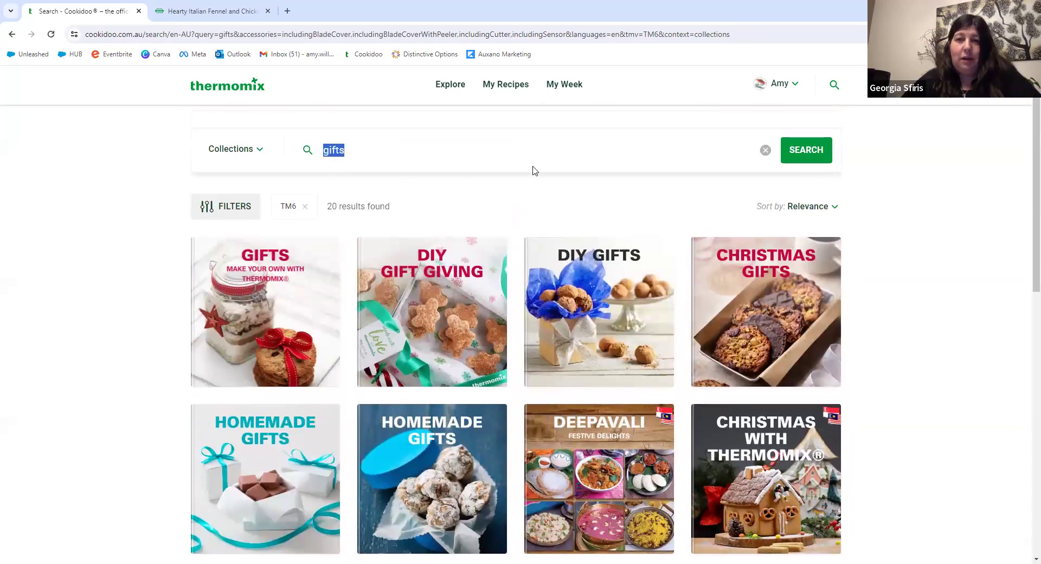
Replace 'gifts' with 'indian' and scroll through the 28 Indian collection tiles.
click(419, 153)
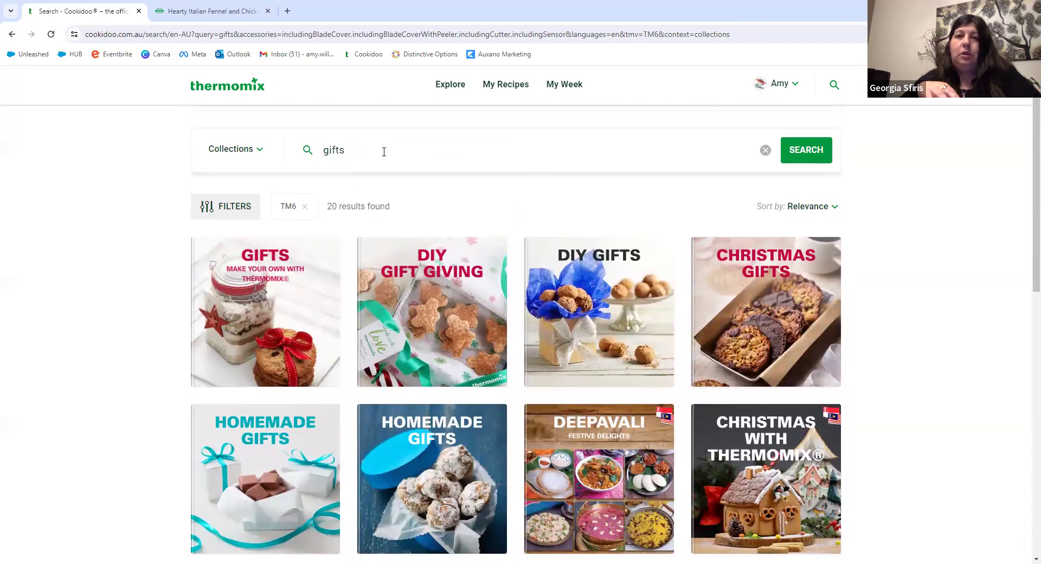
drag(293, 153, 485, 144)
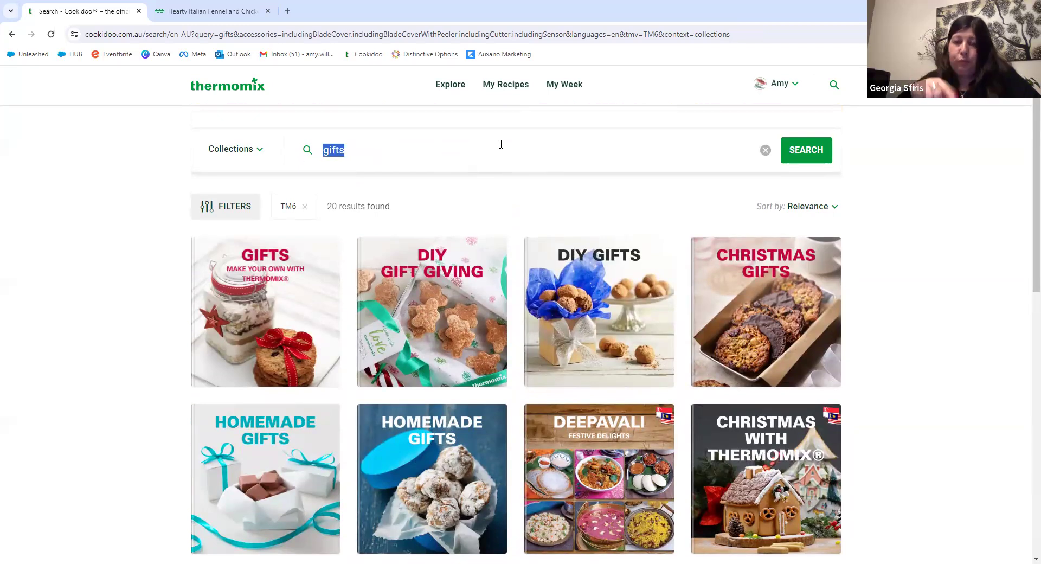
text(indian)
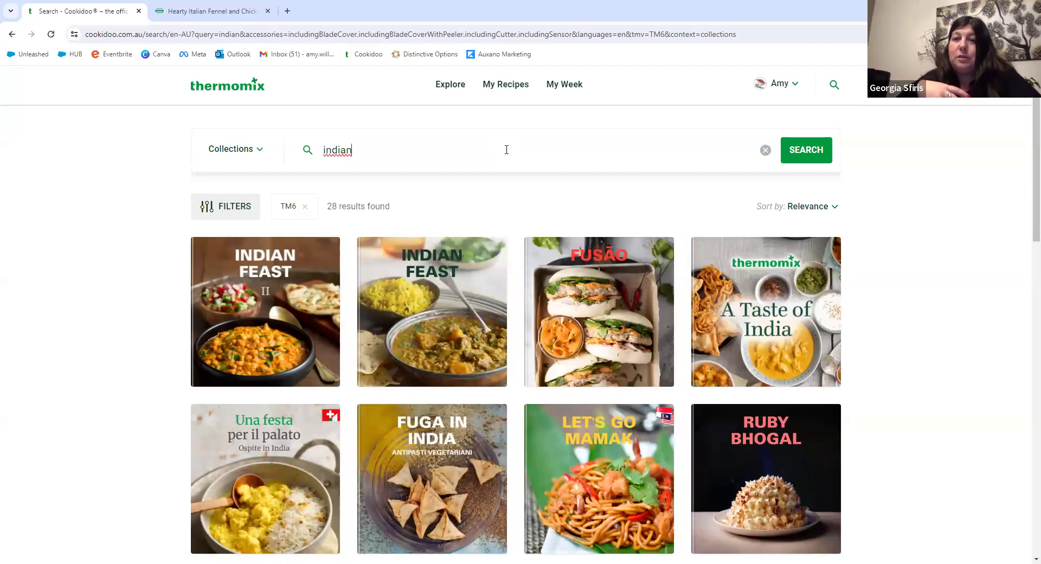
scroll(508, 156, down, 2)
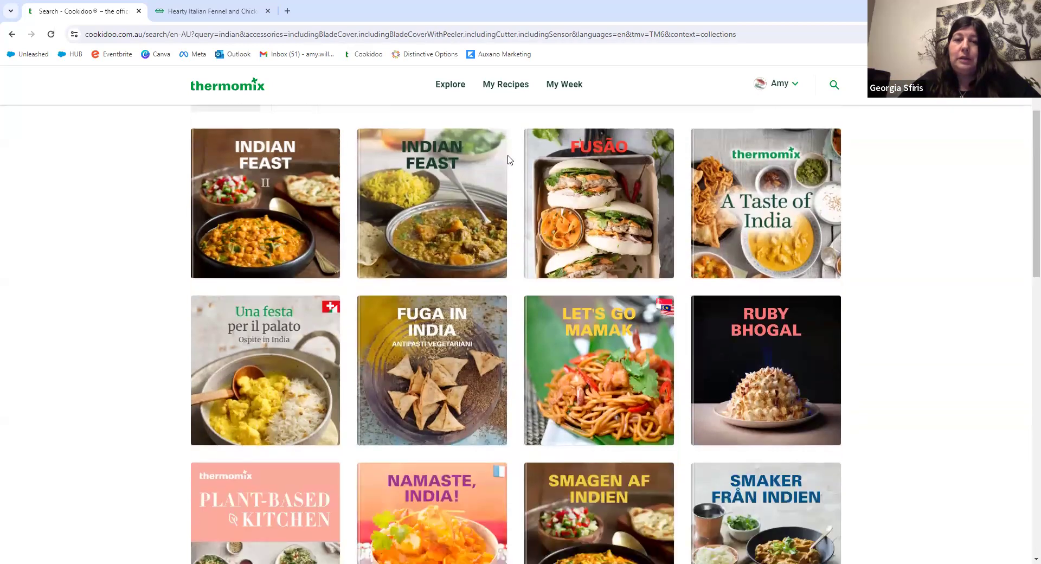
scroll(514, 160, down, 1)
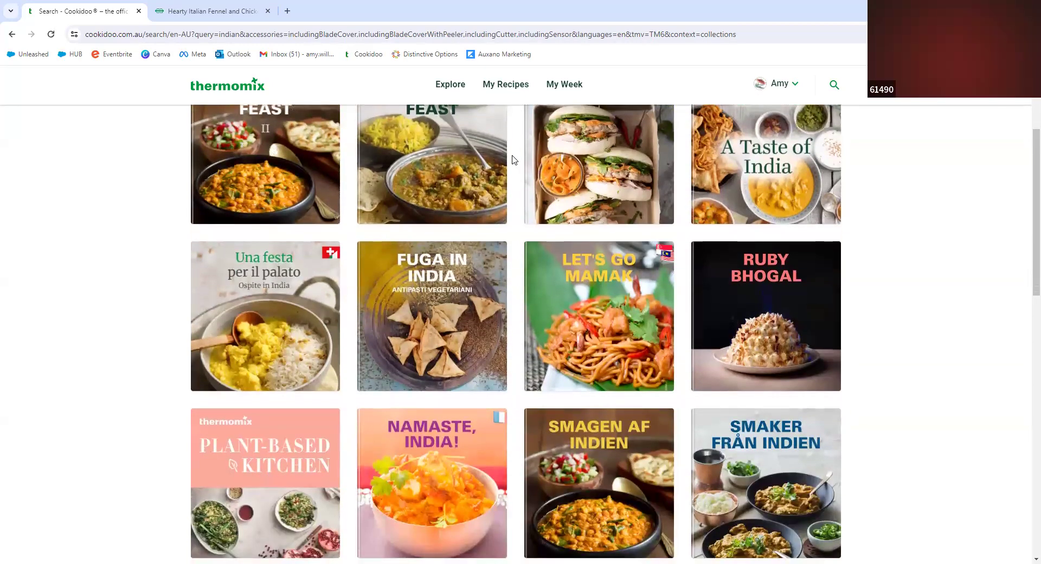
scroll(514, 160, down, 5)
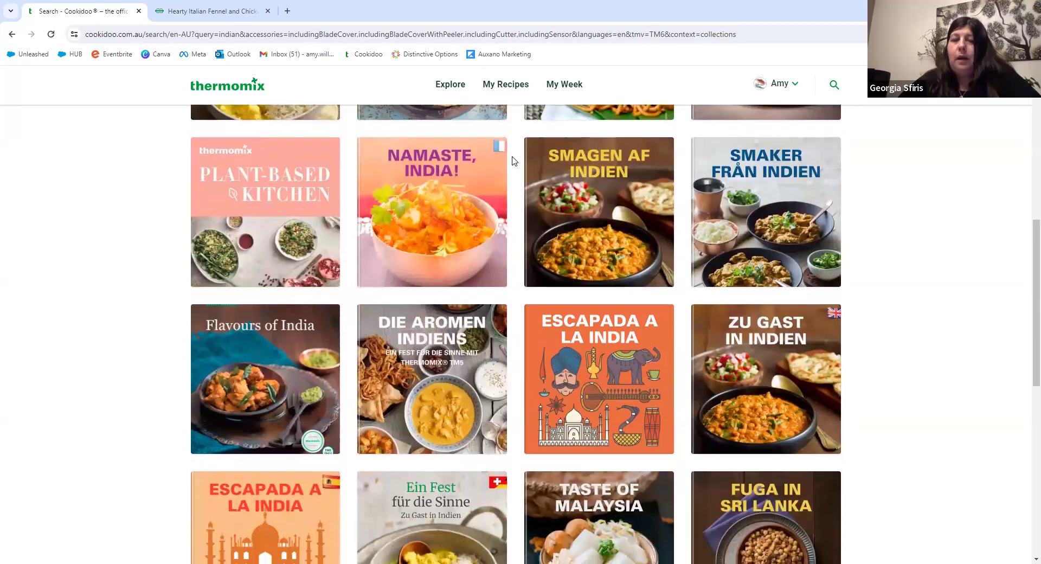
scroll(506, 173, down, 1)
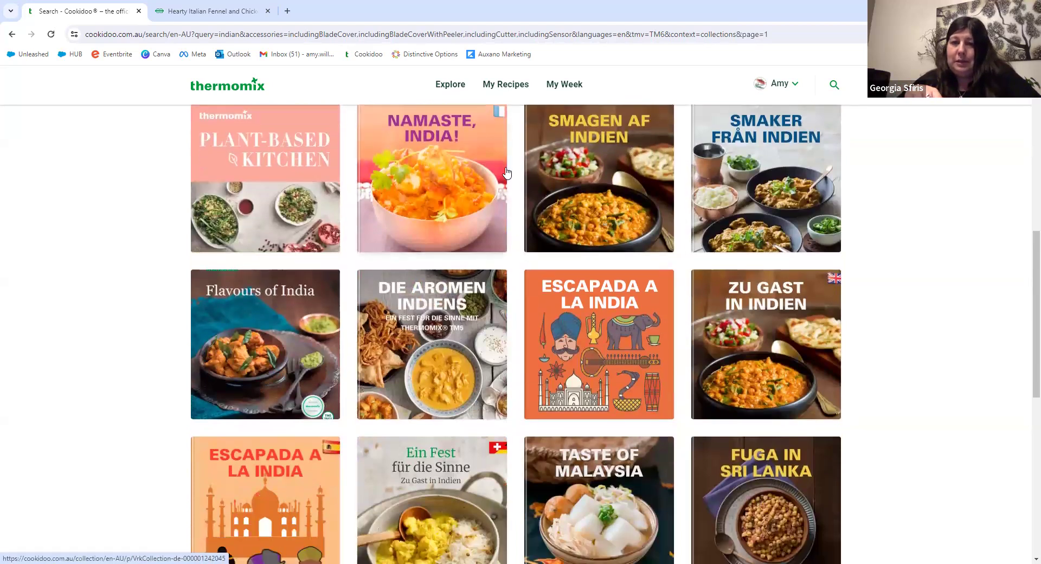
scroll(506, 173, down, 1)
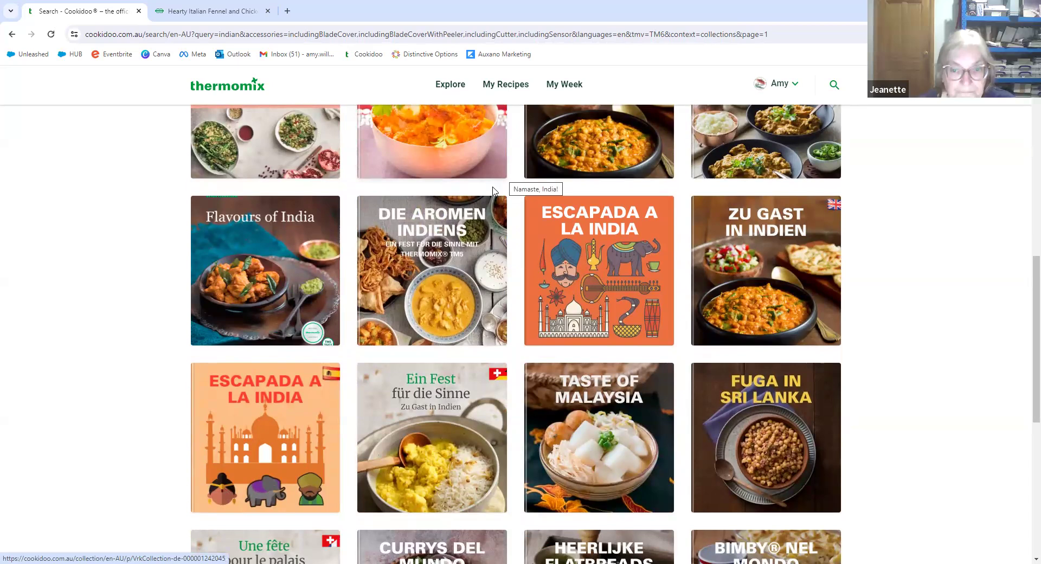
scroll(493, 190, down, 1)
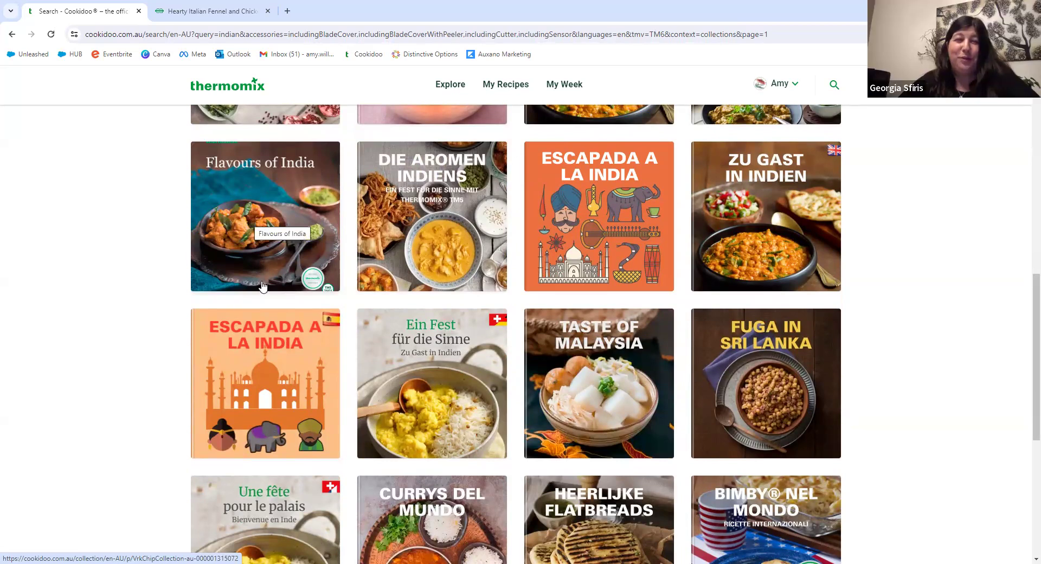
scroll(273, 295, up, 2)
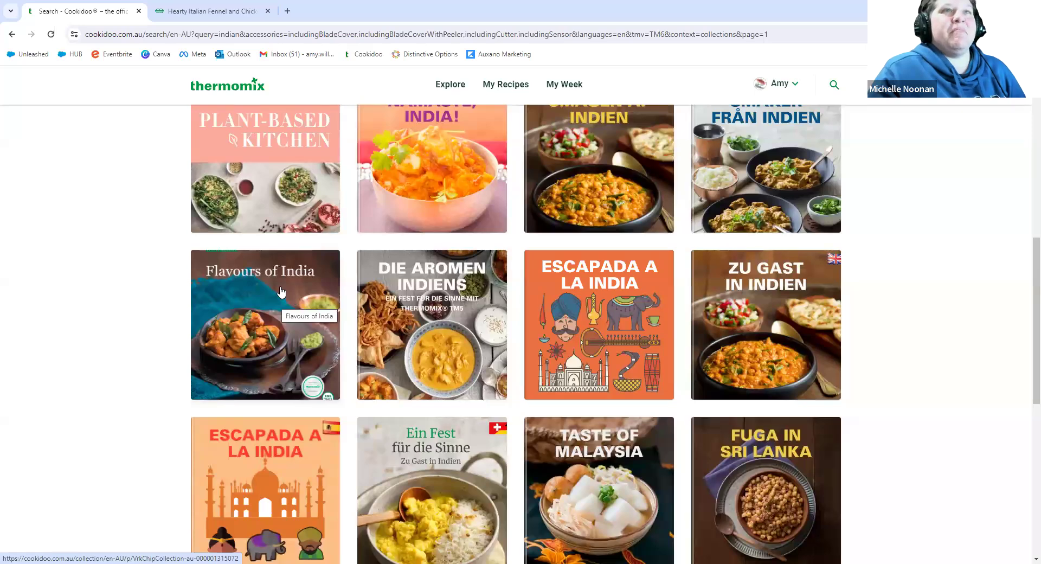
scroll(281, 288, down, 8)
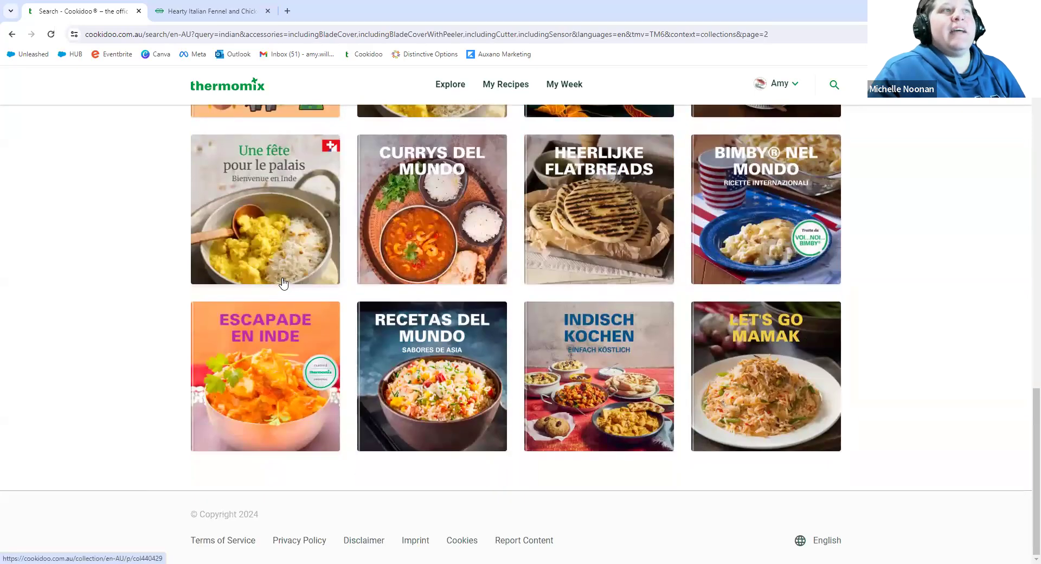
scroll(282, 283, up, 3)
scroll(282, 282, up, 4)
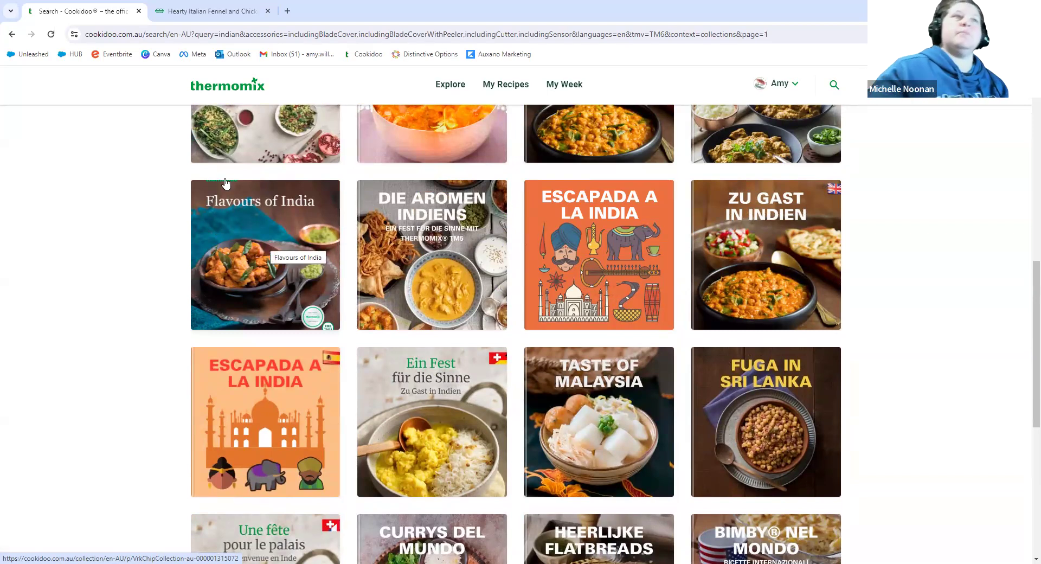
scroll(234, 244, up, 6)
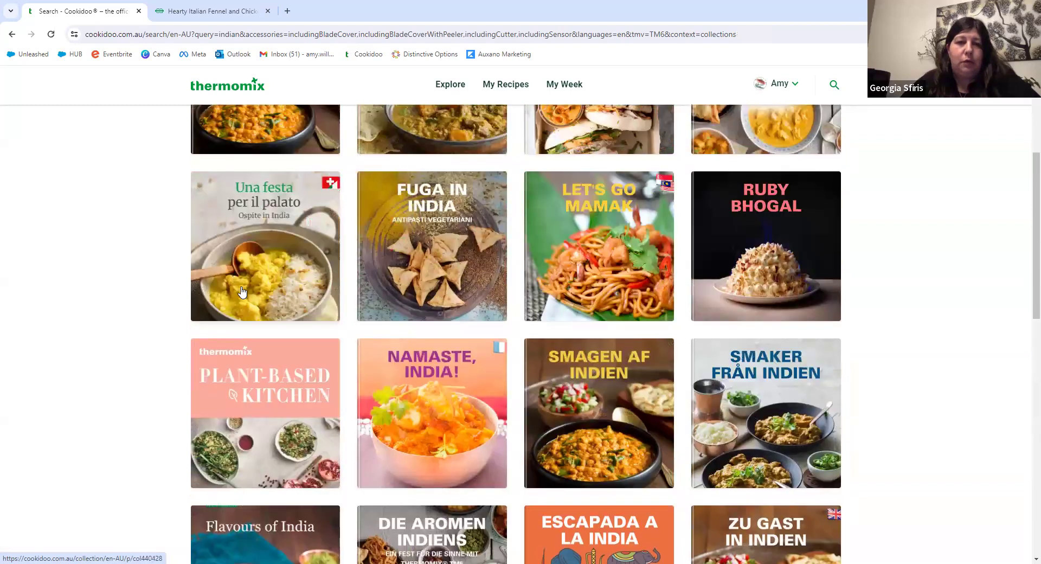
scroll(265, 391, down, 2)
Scroll through the Flavours of India collection's 98 recipes, like Samosas and Peshwari naan.
click(364, 416)
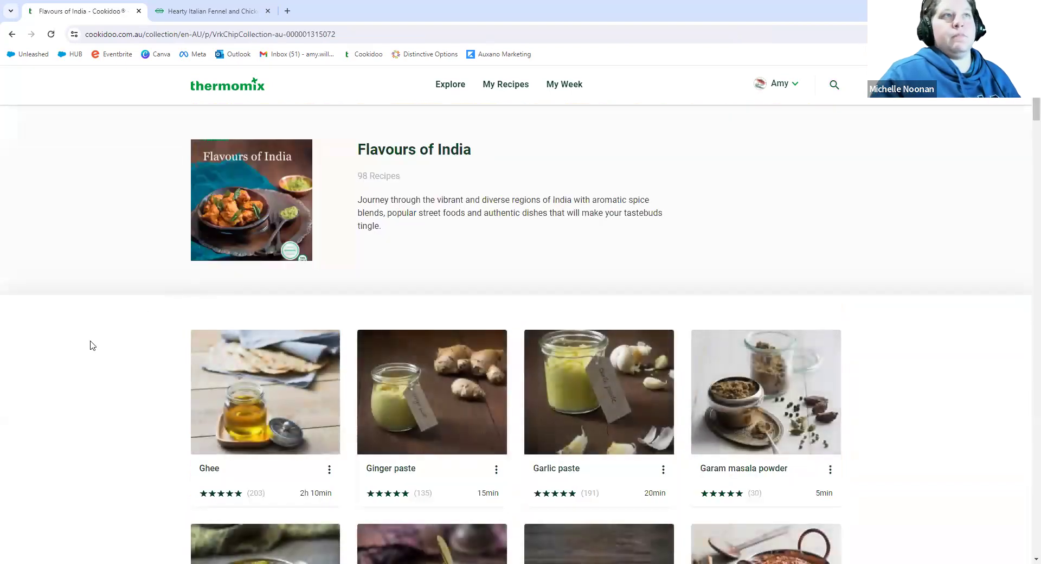
scroll(92, 346, down, 3)
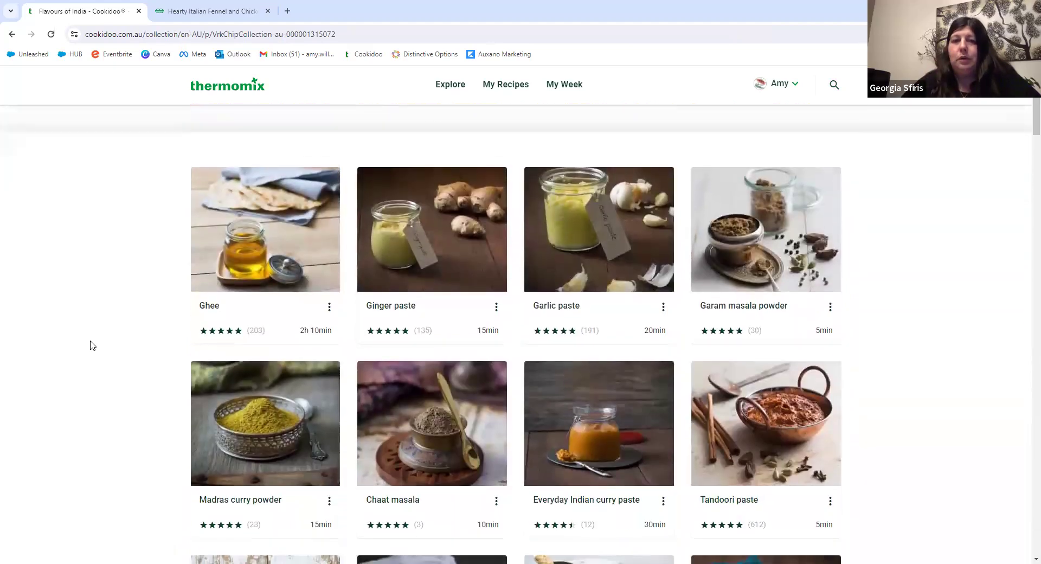
scroll(93, 345, down, 2)
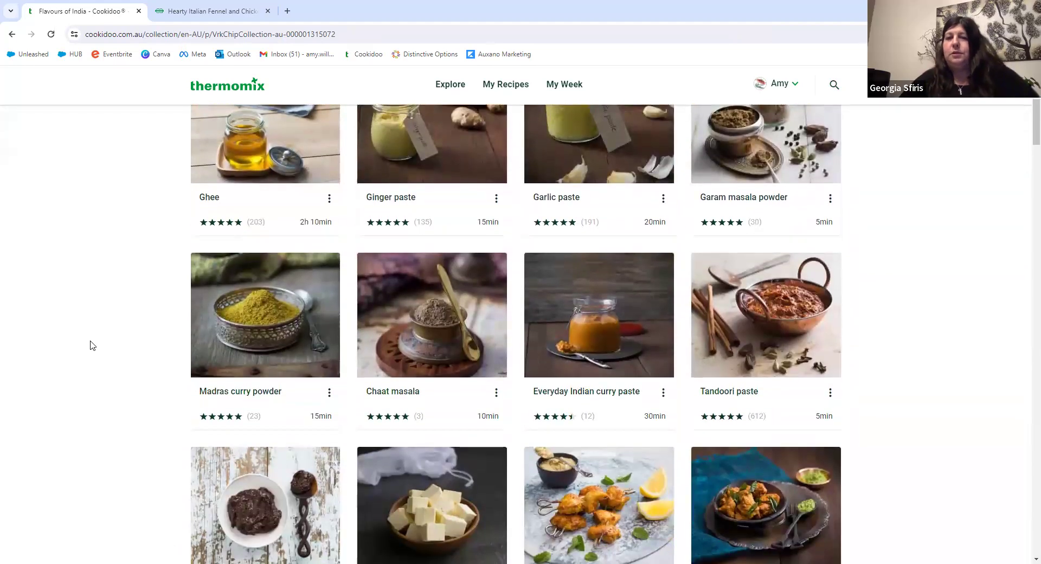
scroll(92, 346, down, 5)
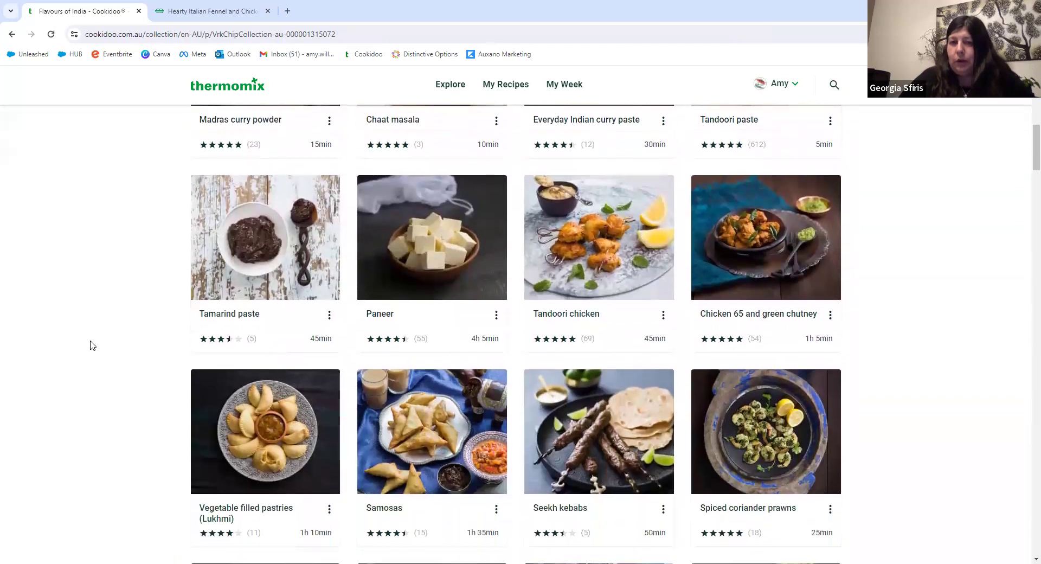
scroll(92, 345, down, 1)
scroll(92, 345, down, 4)
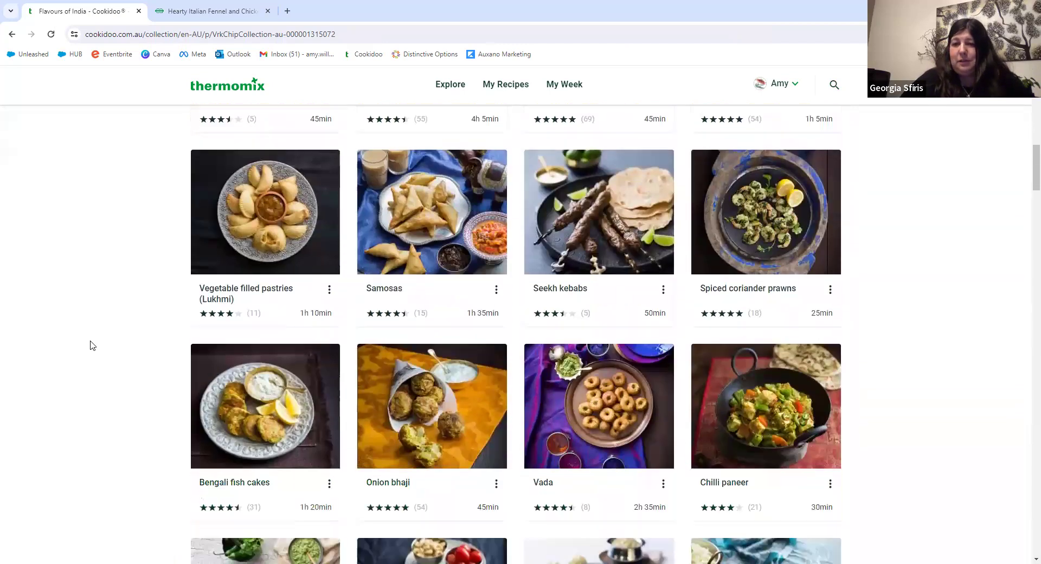
scroll(92, 345, down, 7)
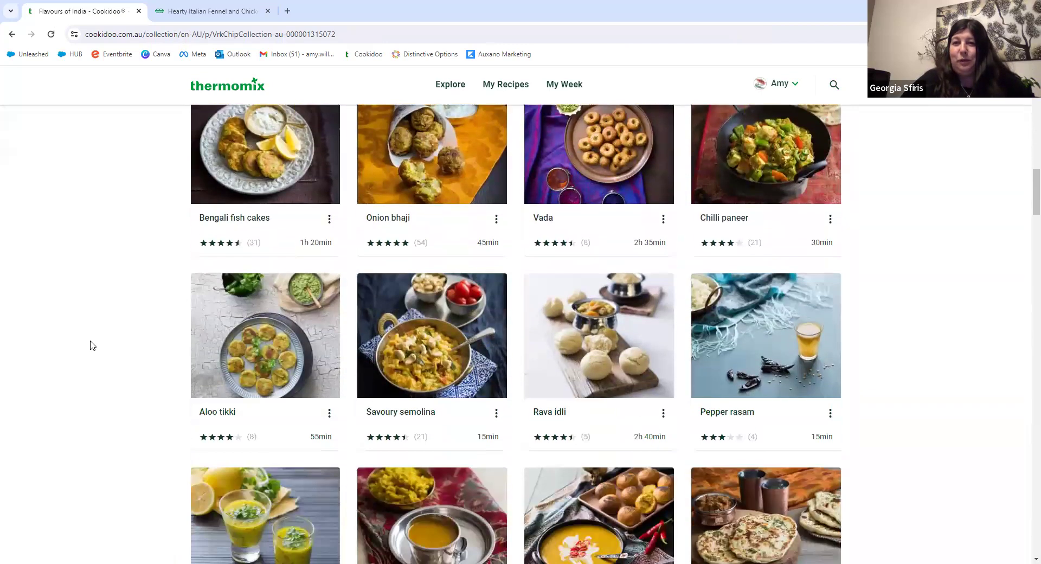
scroll(90, 345, down, 6)
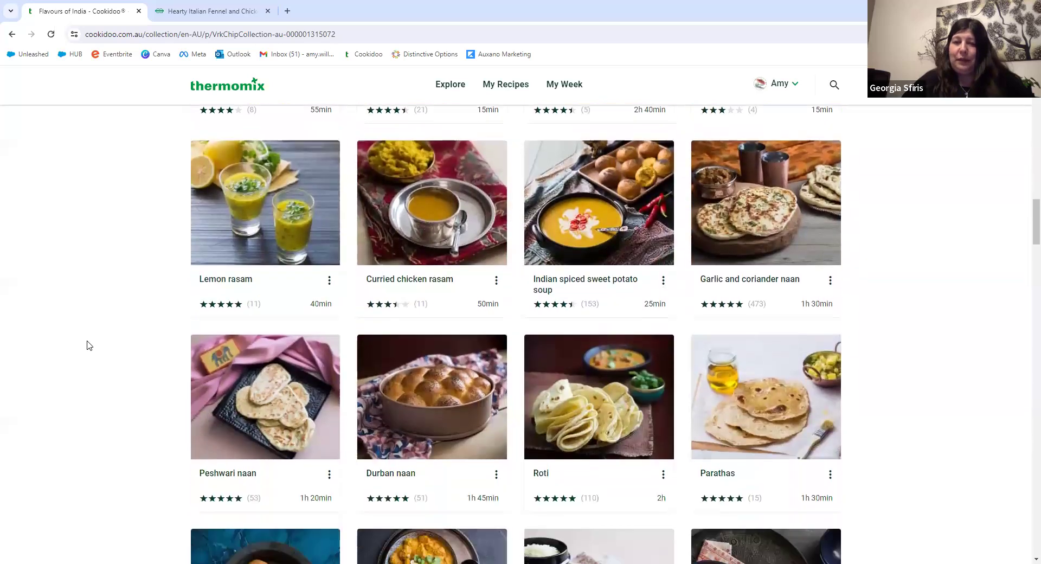
scroll(89, 345, down, 1)
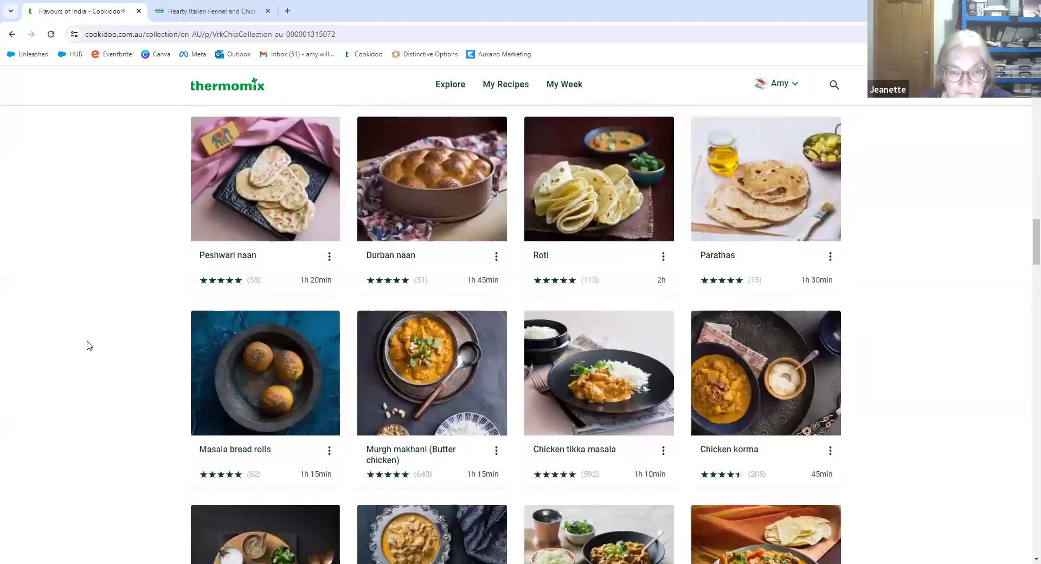
scroll(89, 345, up, 5)
scroll(90, 345, up, 19)
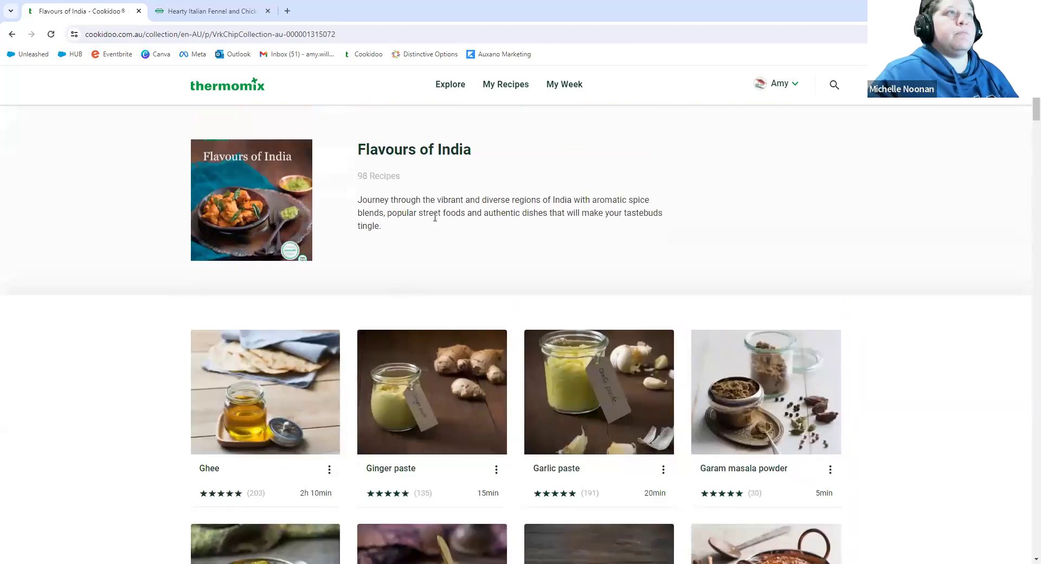
Return to the indian results and open Fuga in India in a background tab.
click(12, 34)
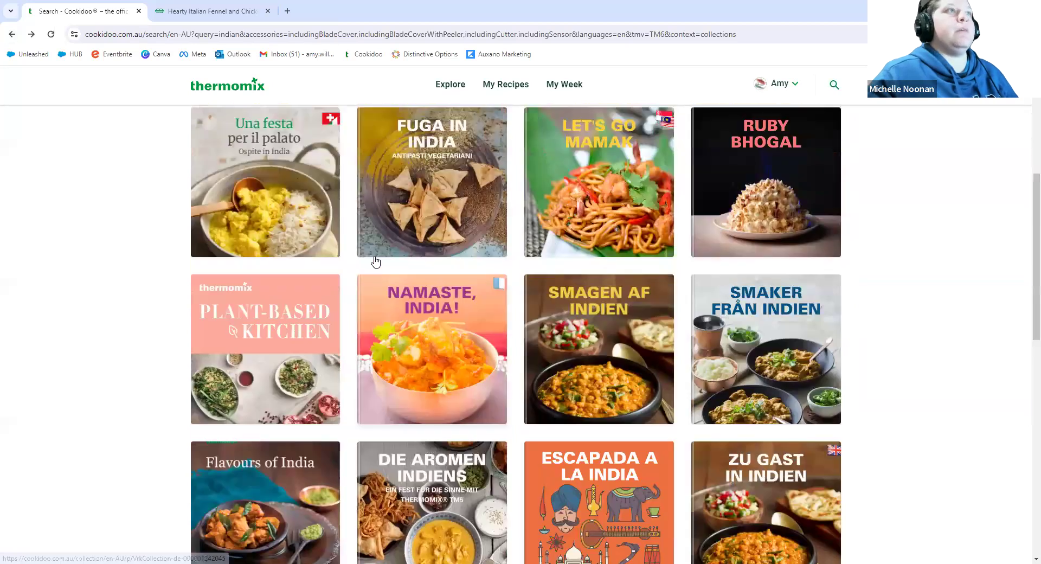
middle_click(375, 262)
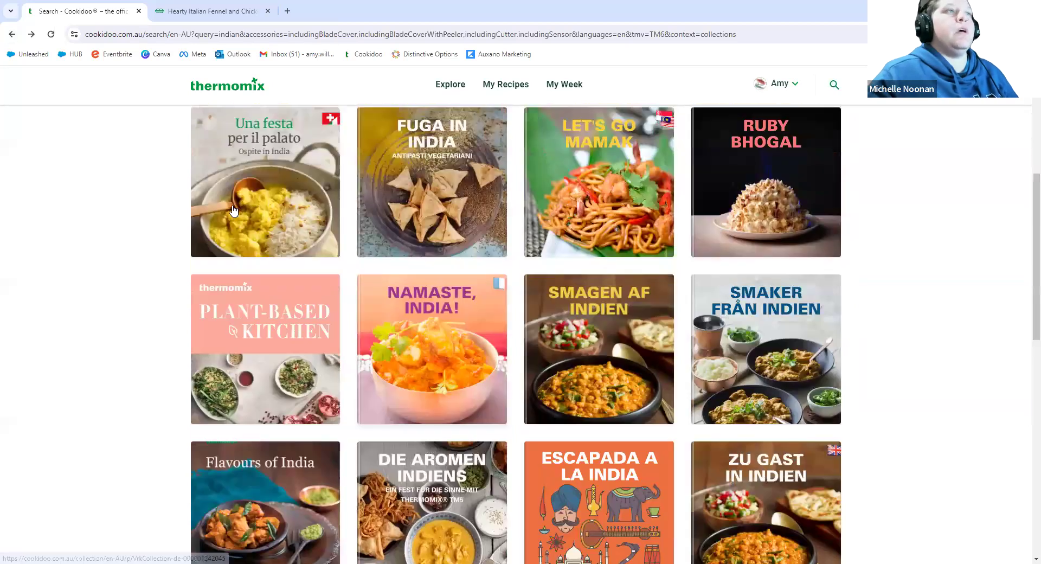
scroll(232, 206, up, 5)
Filter by Main dishes – Meat, Pasta & Rice, Fish and Vegetarian categories, showing 26 results.
click(232, 207)
click(419, 298)
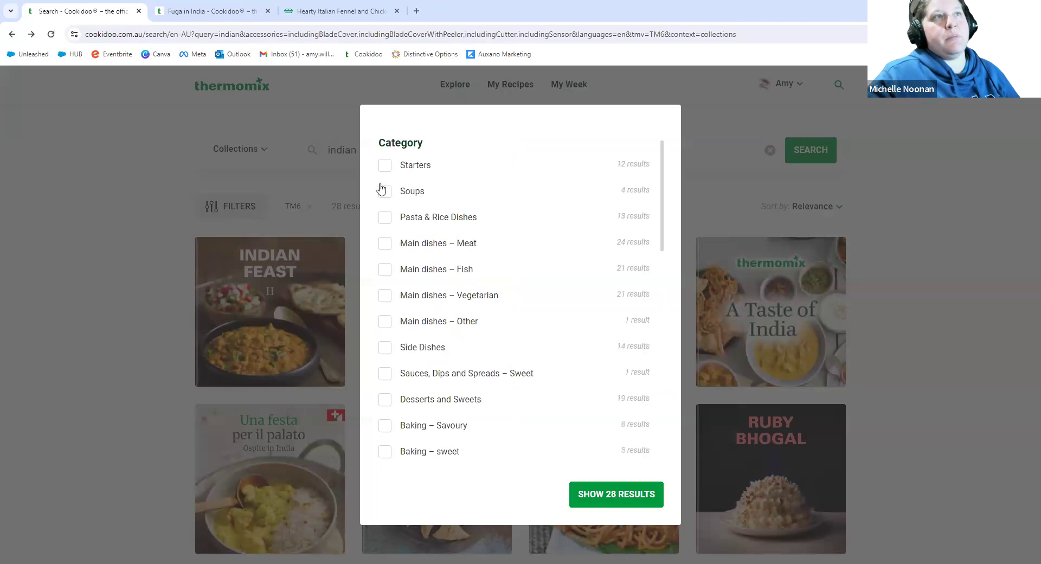
click(385, 244)
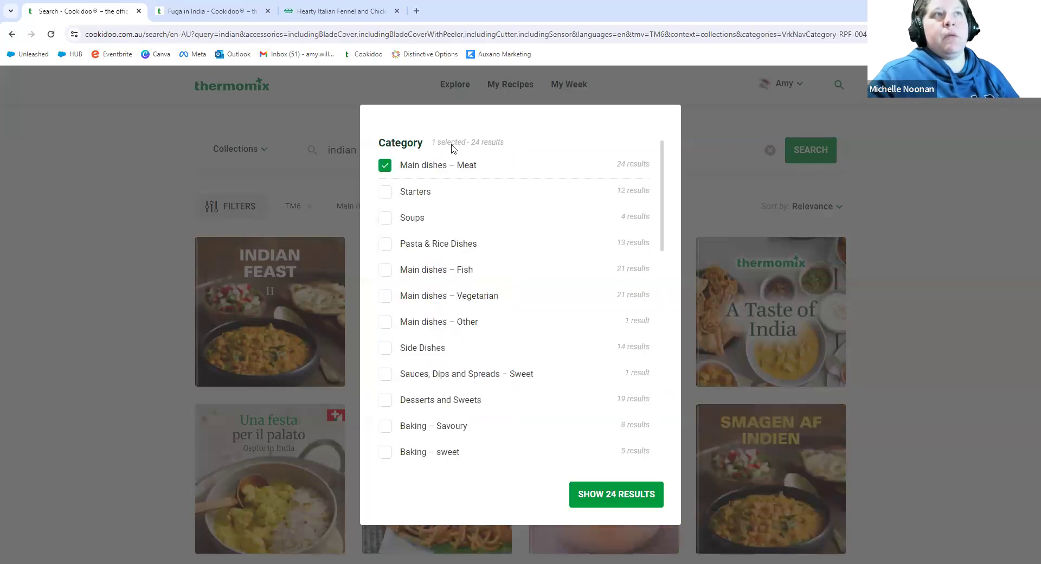
drag(507, 143, 470, 147)
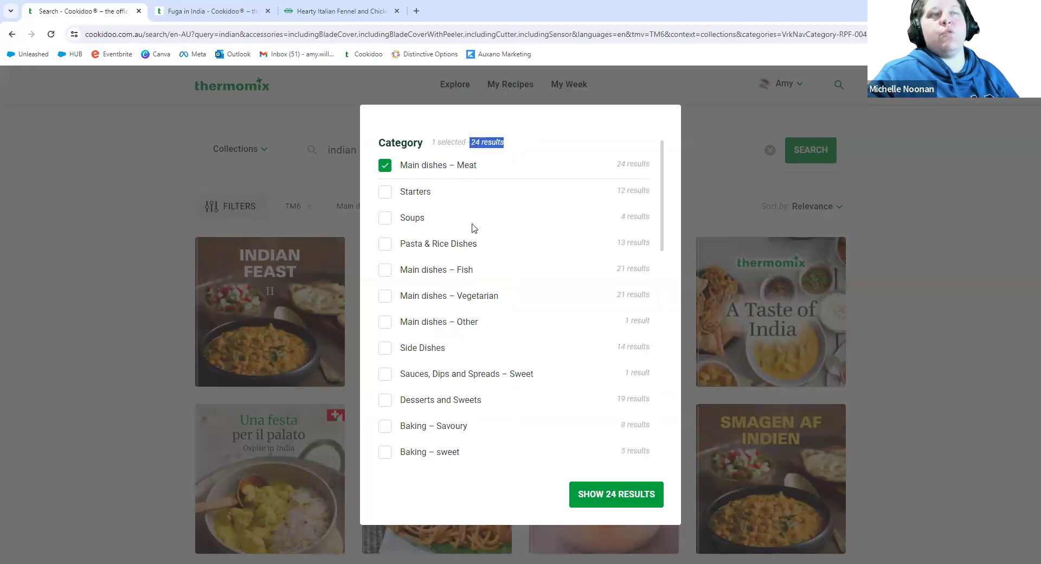
click(529, 164)
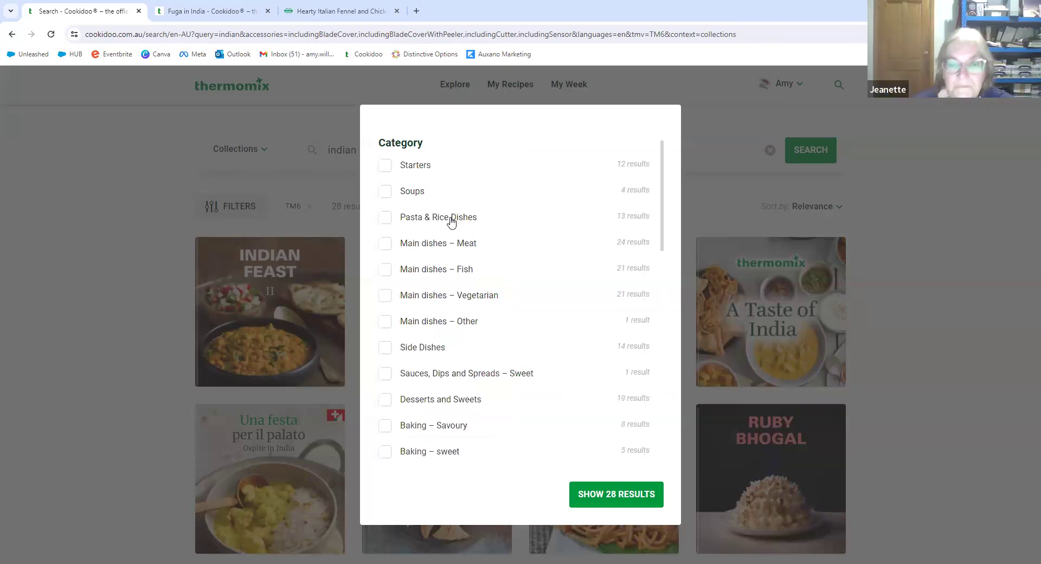
scroll(444, 224, down, 7)
scroll(444, 227, up, 8)
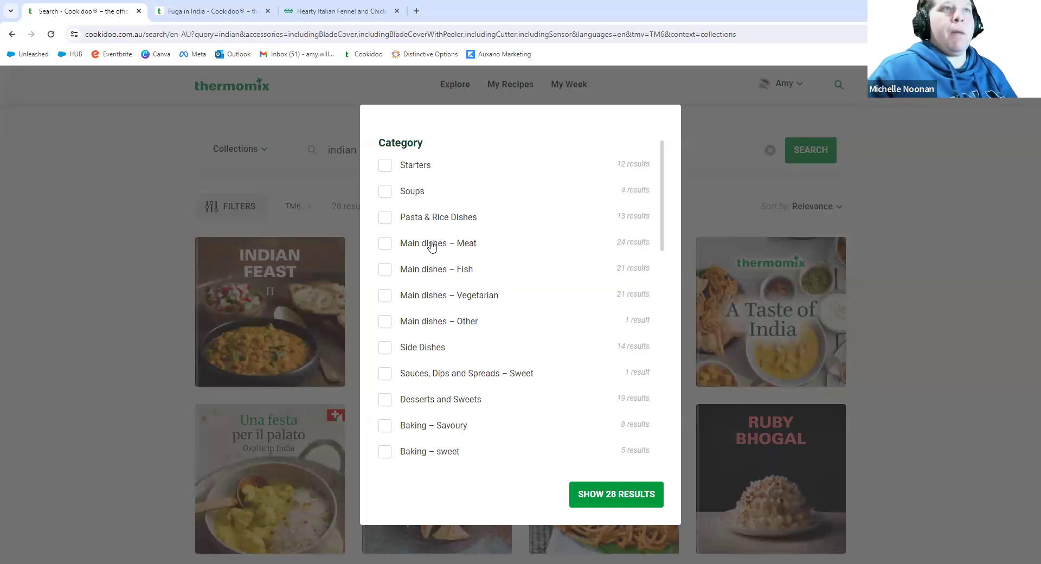
click(388, 245)
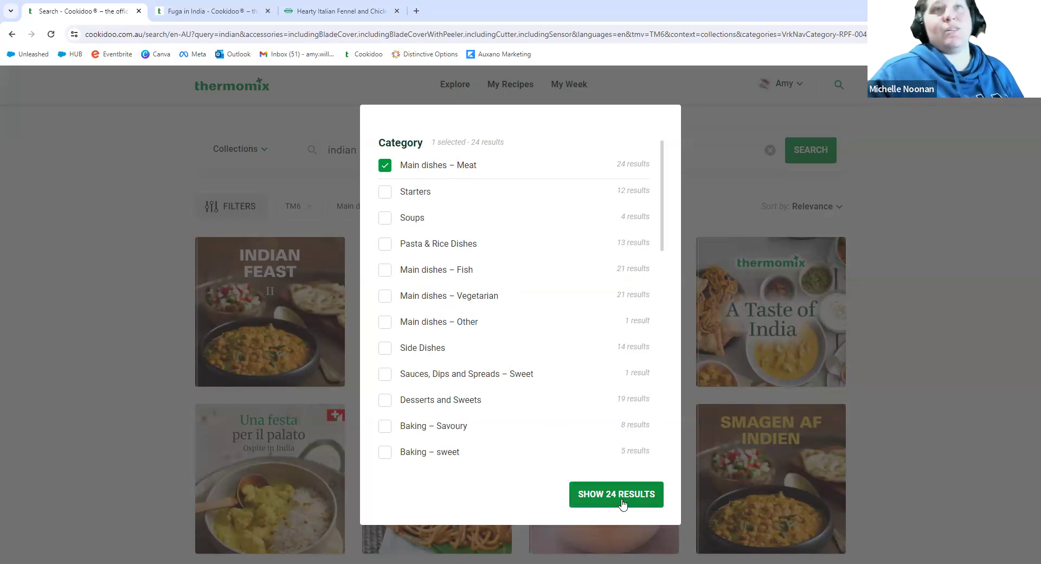
click(391, 245)
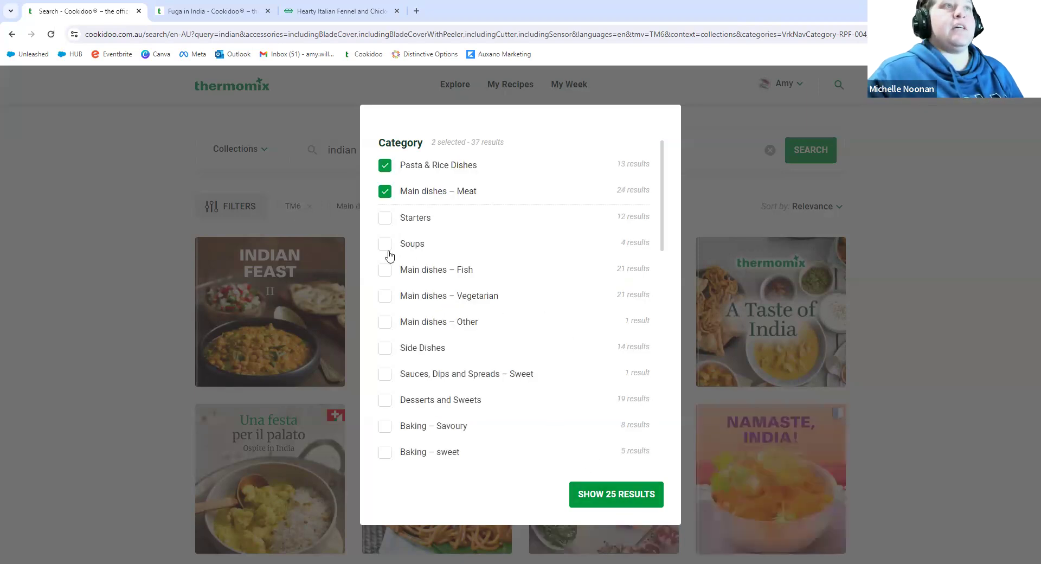
click(386, 276)
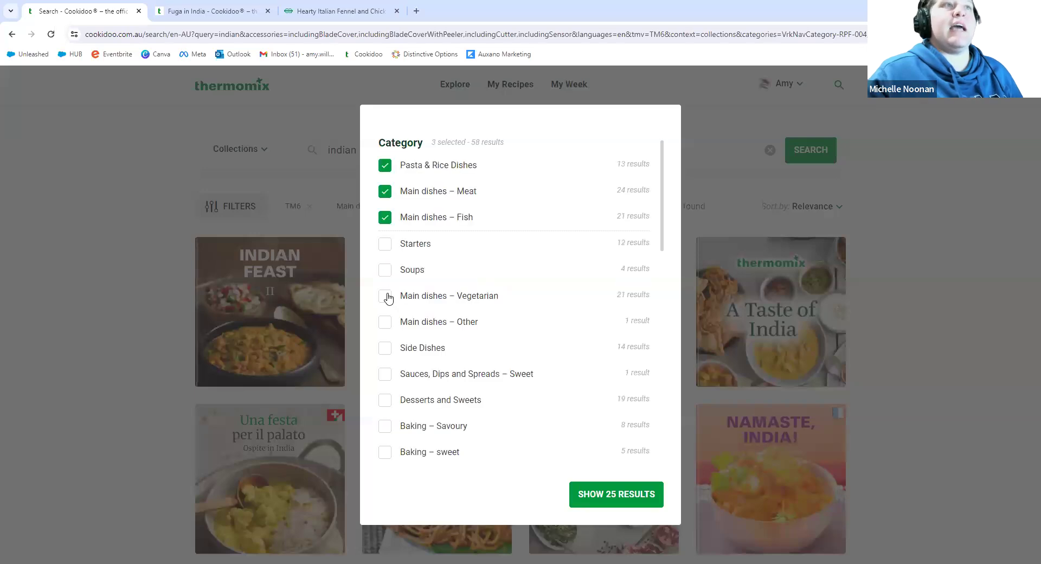
click(386, 296)
click(614, 490)
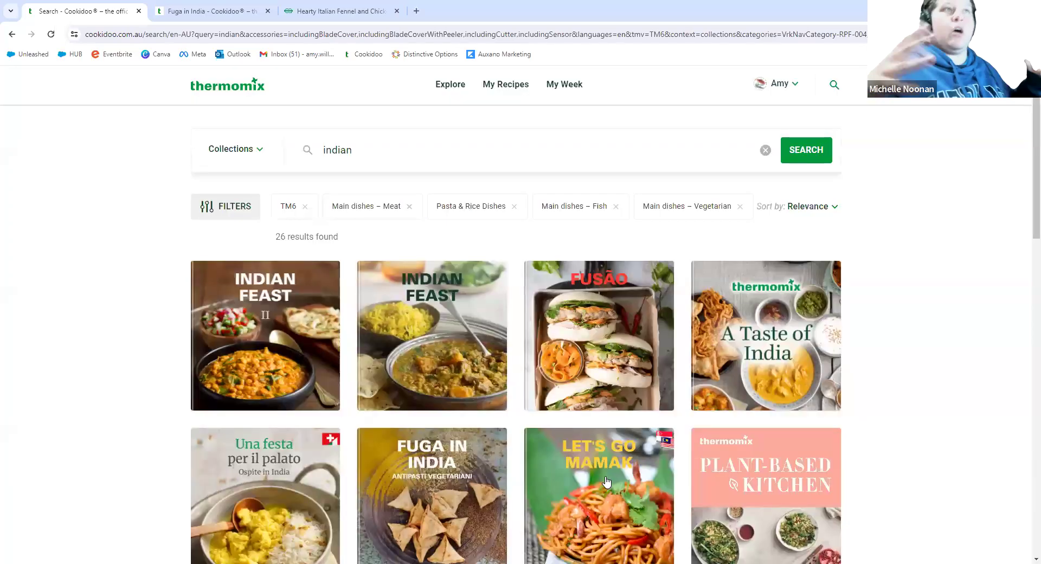
Clear the 'indian' term and switch the search to recipes, finding 200 results.
drag(379, 144, 287, 149)
key(BackSpace)
click(254, 151)
click(232, 180)
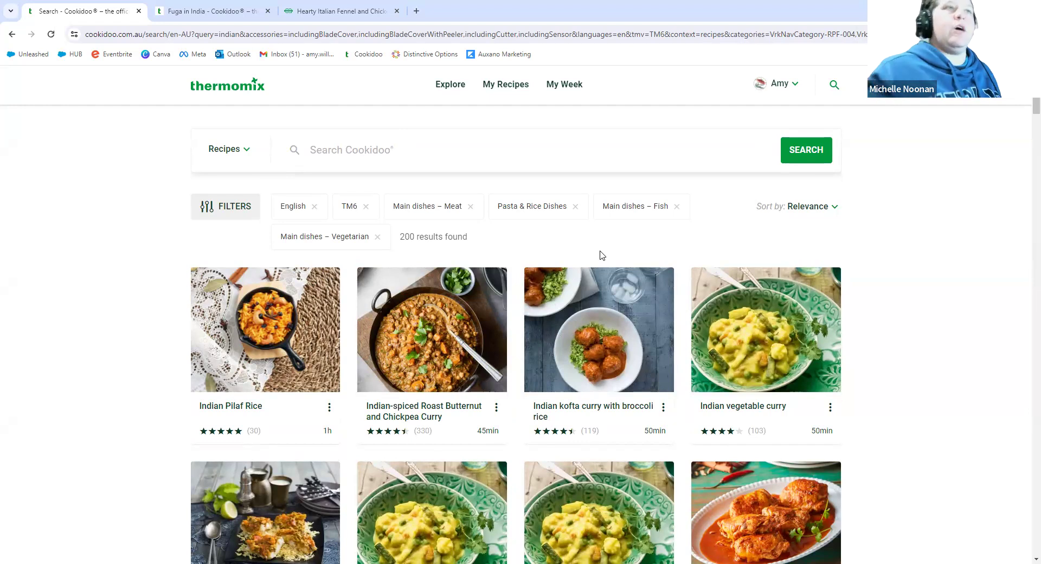
triple_click(468, 242)
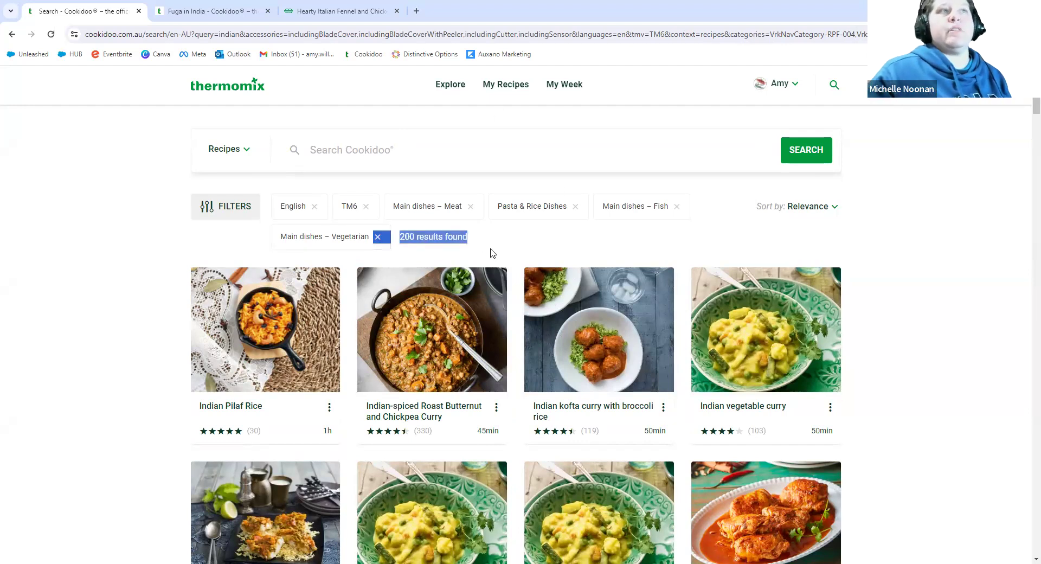
click(516, 242)
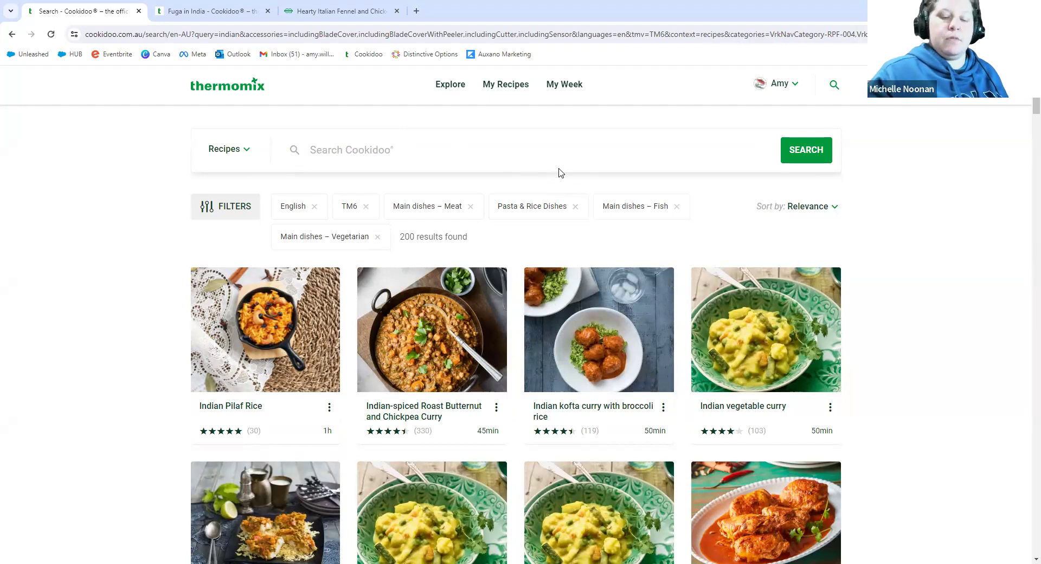
Check the recent searches and My Recipes, then head to the Cookidoo home page.
click(696, 161)
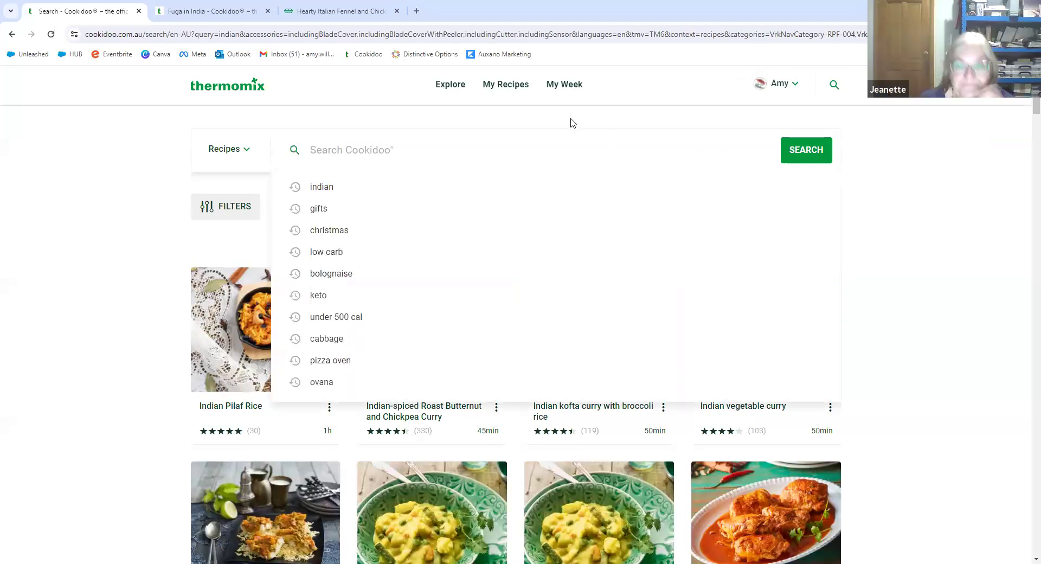
click(572, 120)
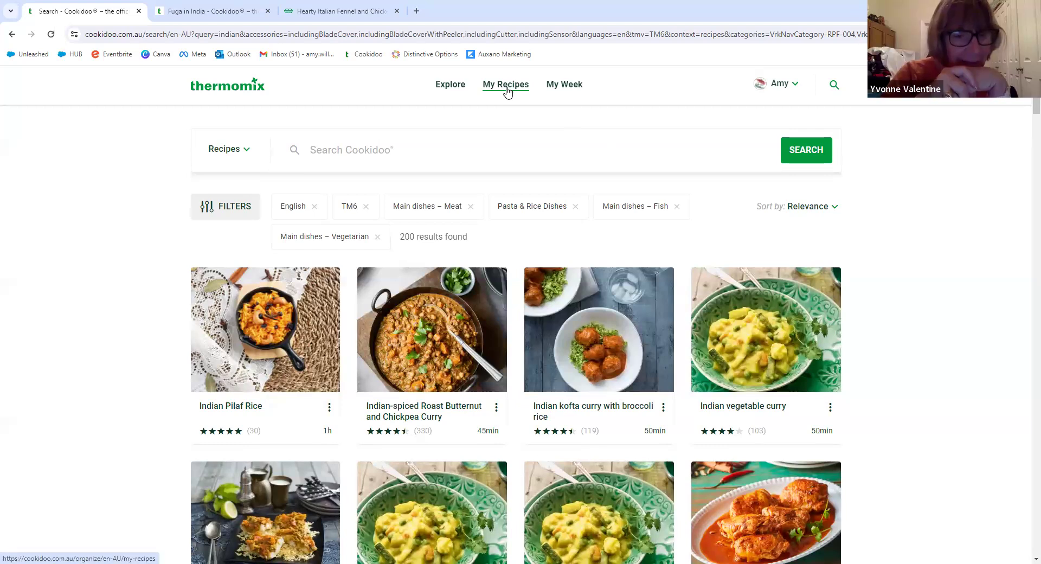
click(500, 87)
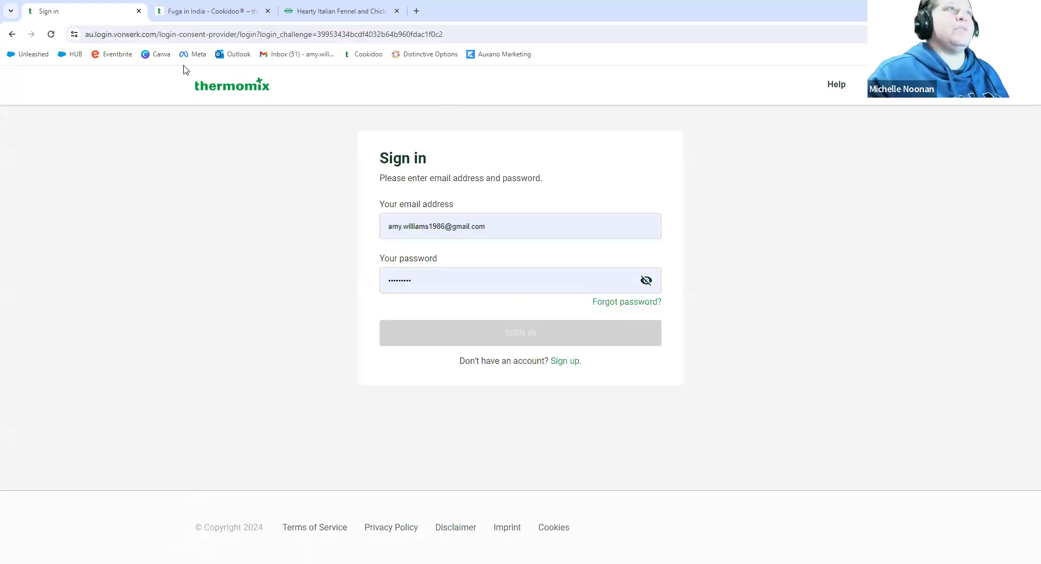
click(12, 34)
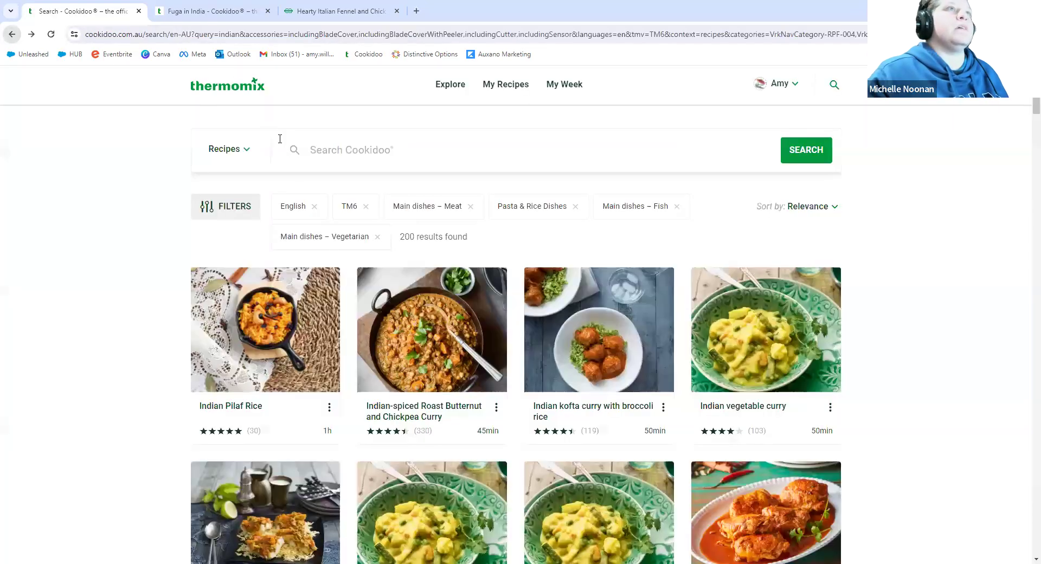
click(444, 154)
click(449, 86)
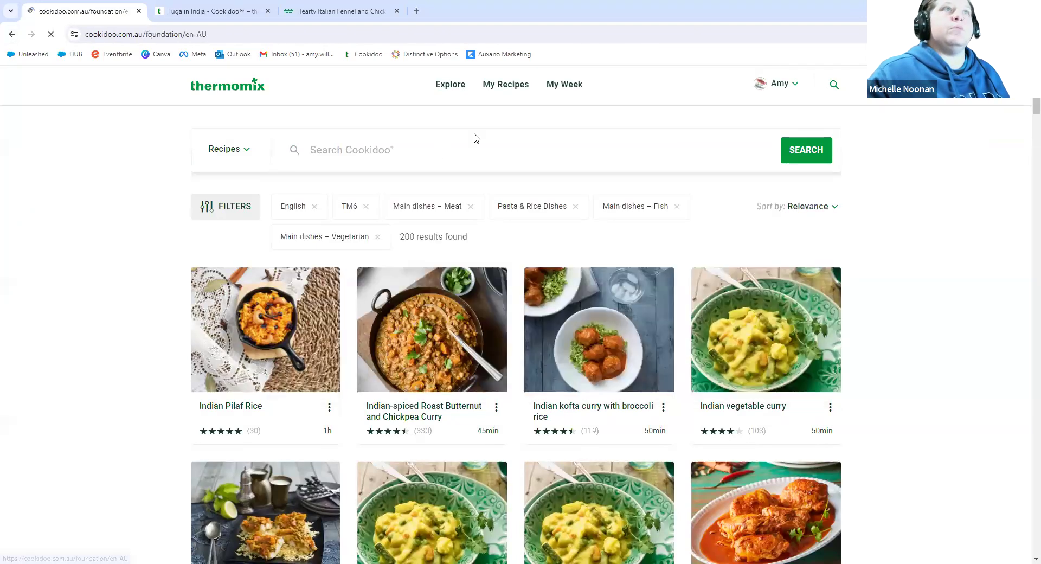
Sign in via My Week, open Created recipes, and start a new recipe from the + button.
click(542, 86)
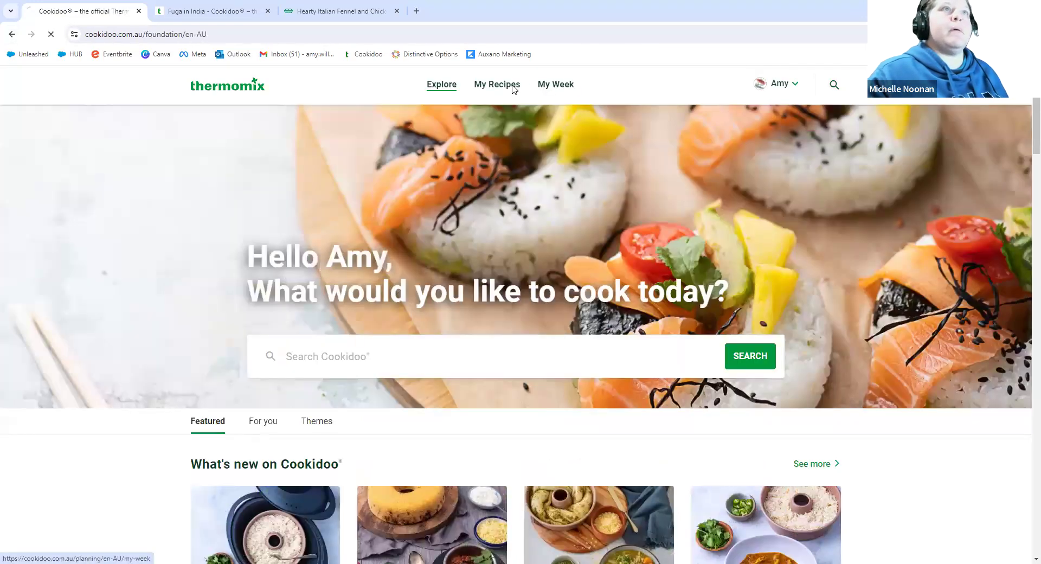
click(524, 337)
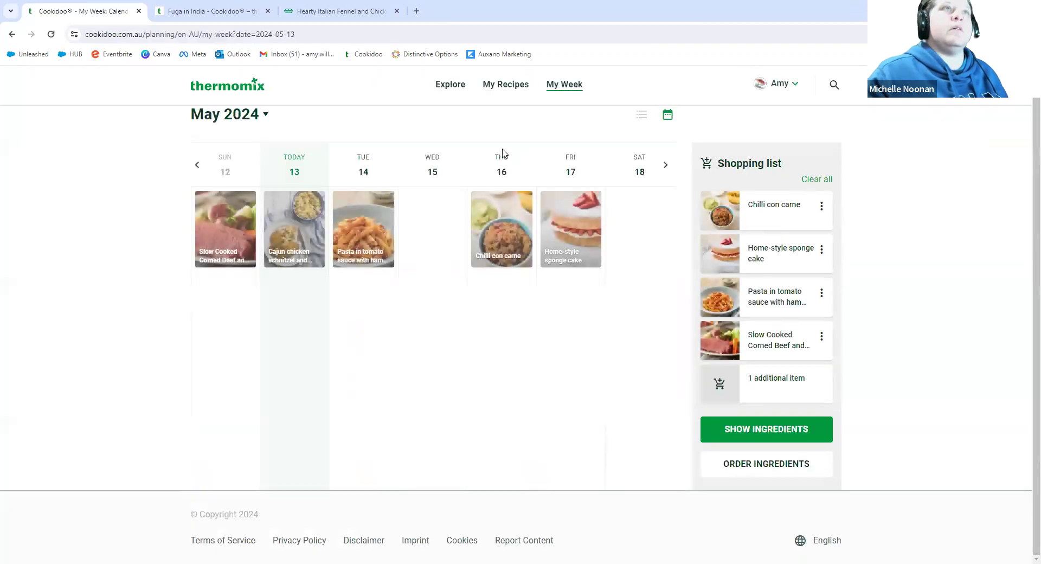
click(503, 84)
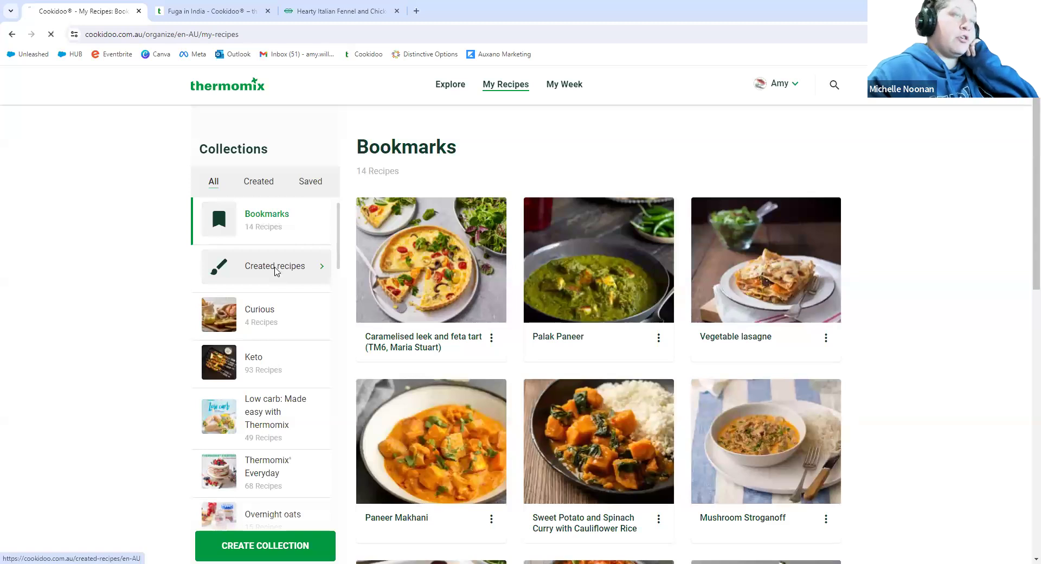
click(276, 272)
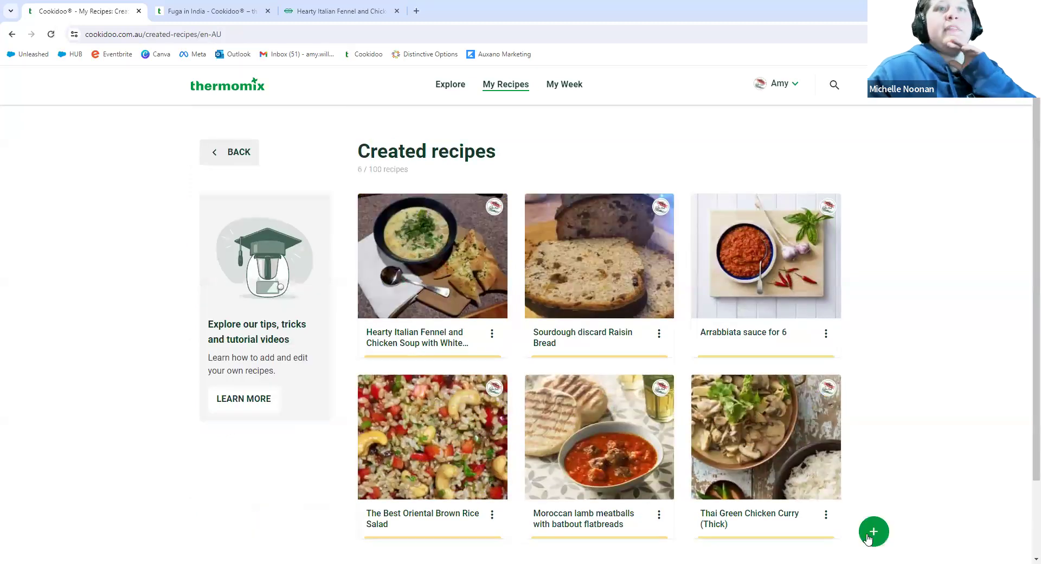
click(881, 535)
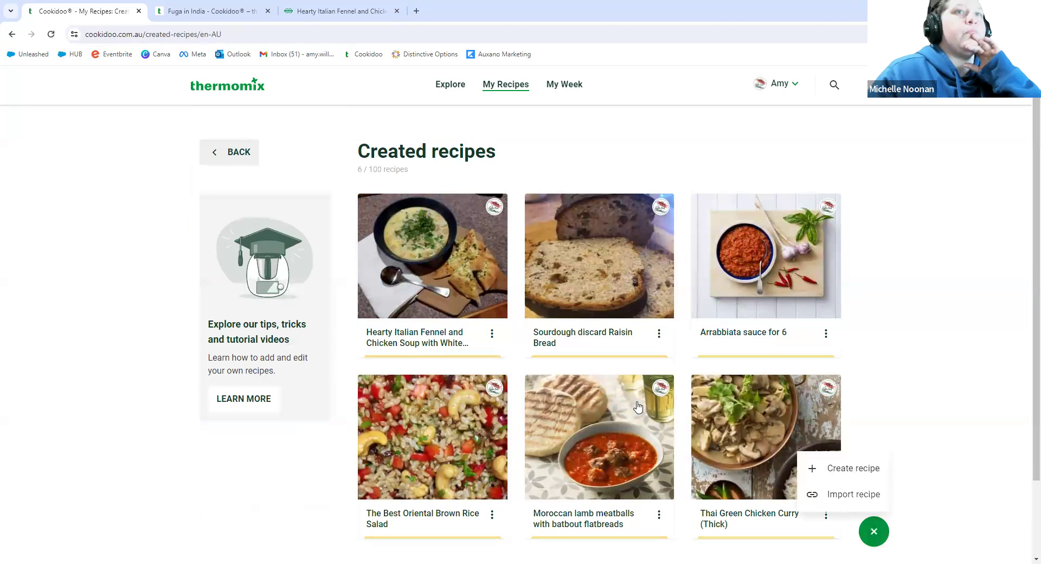
click(841, 472)
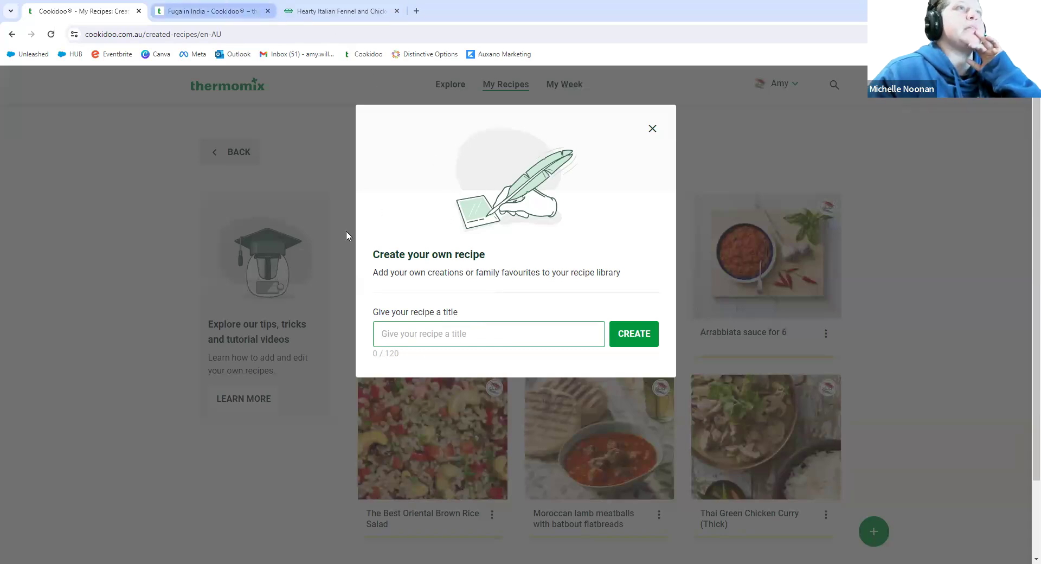
Close the Fuga in India tab and return to the new recipe's title prompt.
click(228, 11)
click(268, 11)
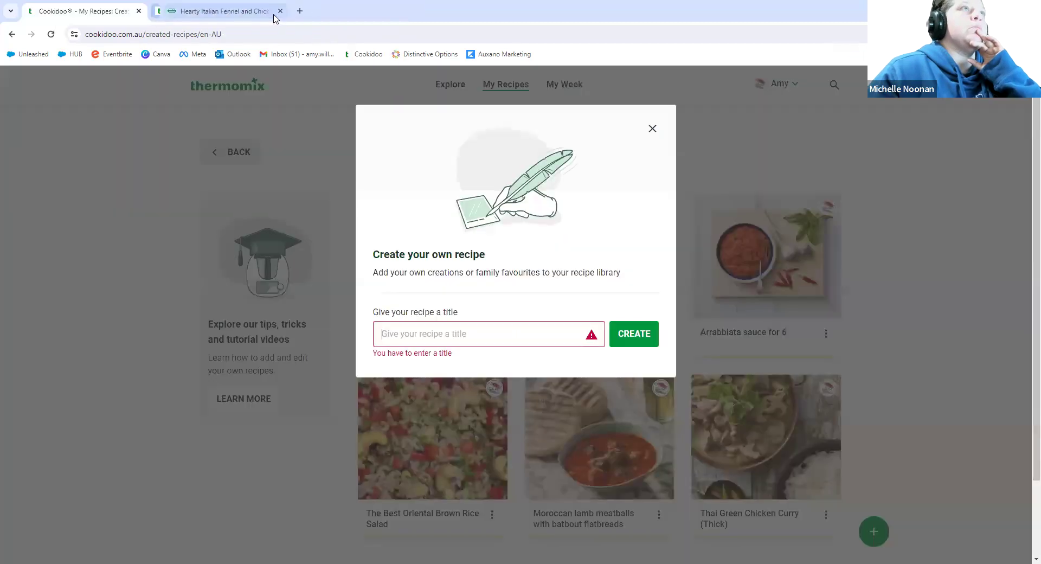
click(233, 12)
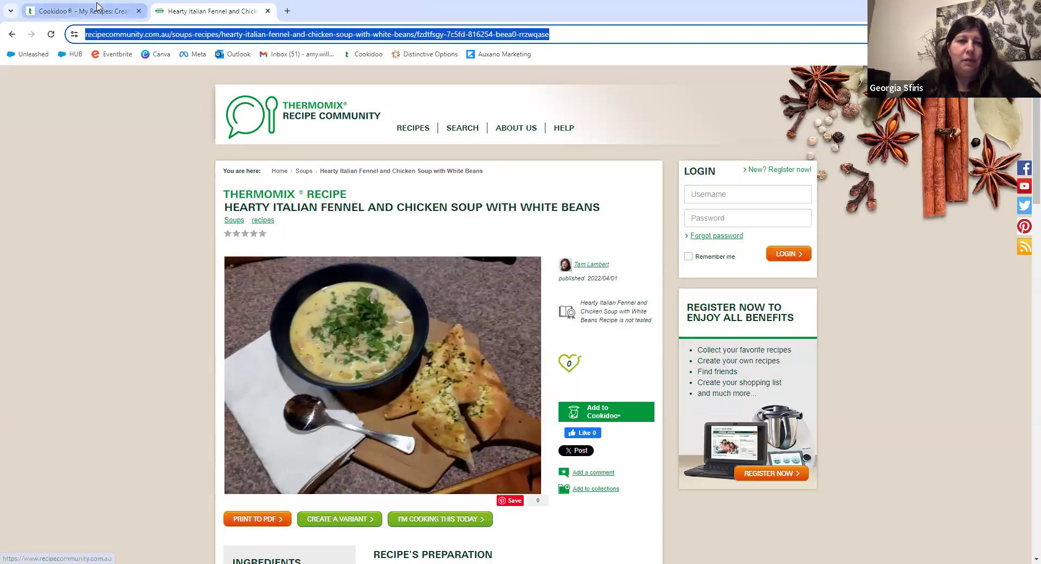
click(81, 10)
Title the recipe 'bolognaise' and scroll to its Ingredients and Preparation steps sections.
text(bolognaise)
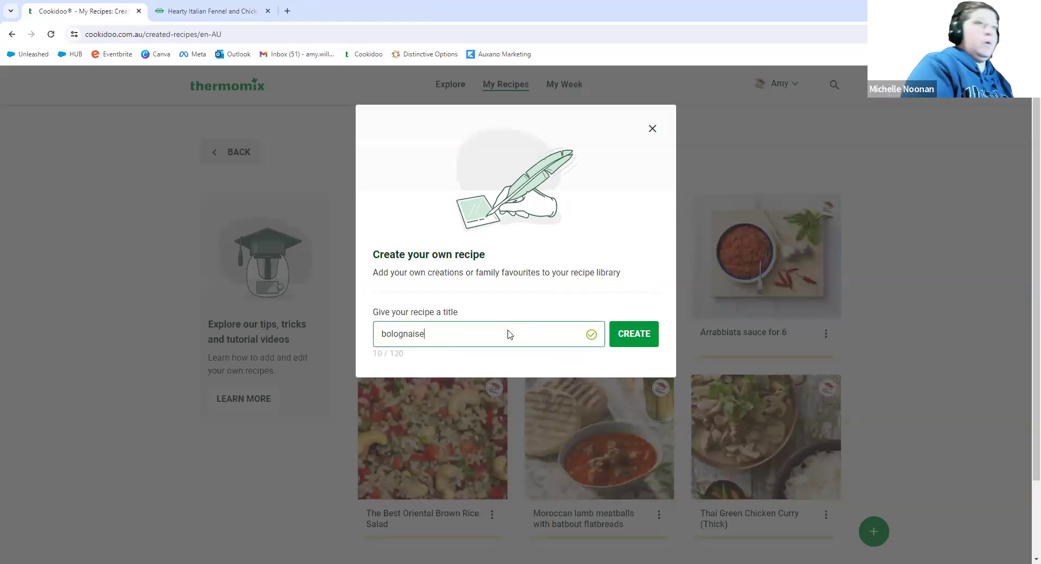
key(Return)
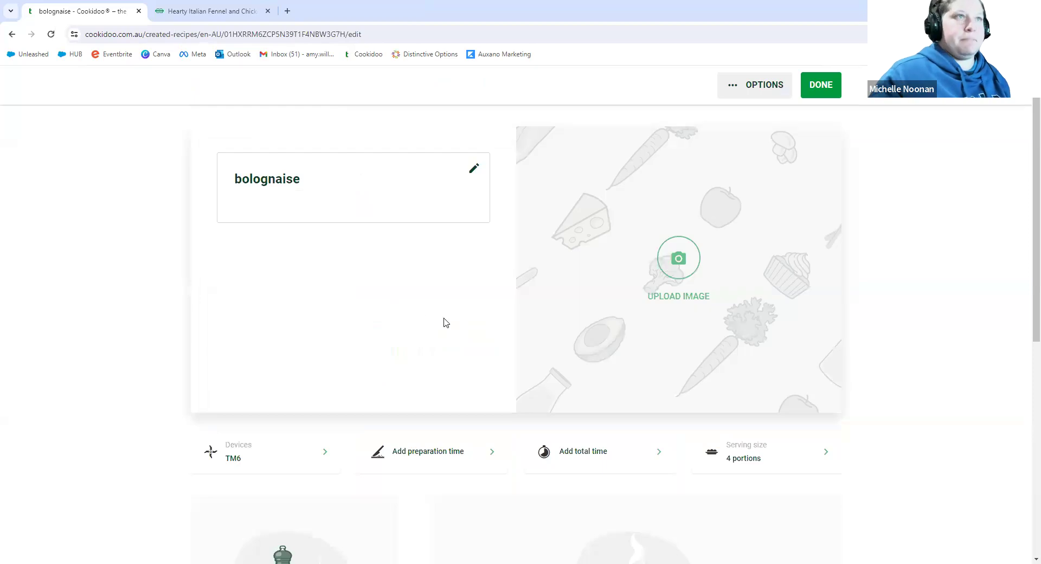
scroll(444, 322, down, 5)
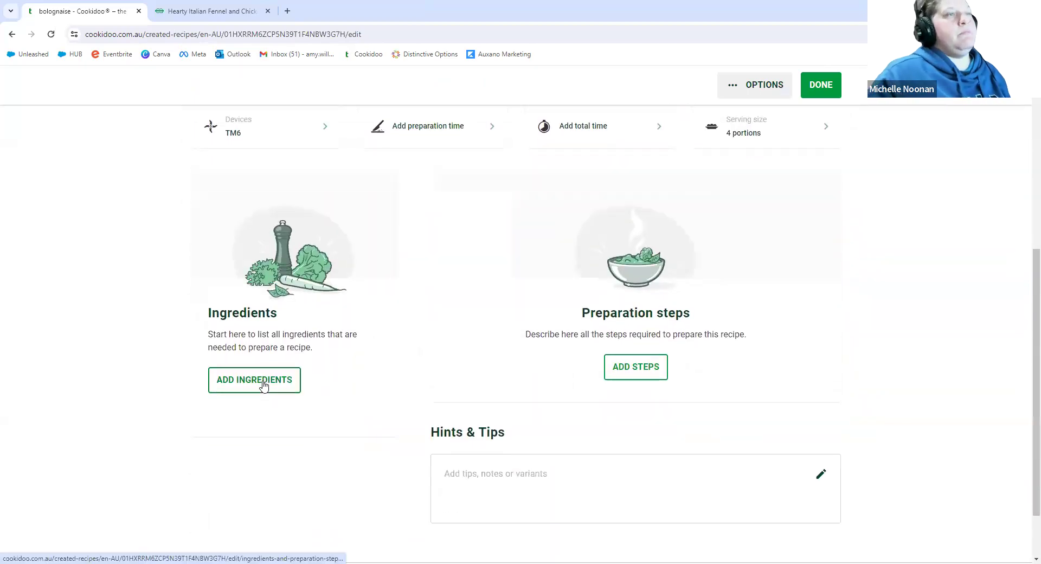
Add minced meat, onion, garlic and celery as ingredients.
click(263, 385)
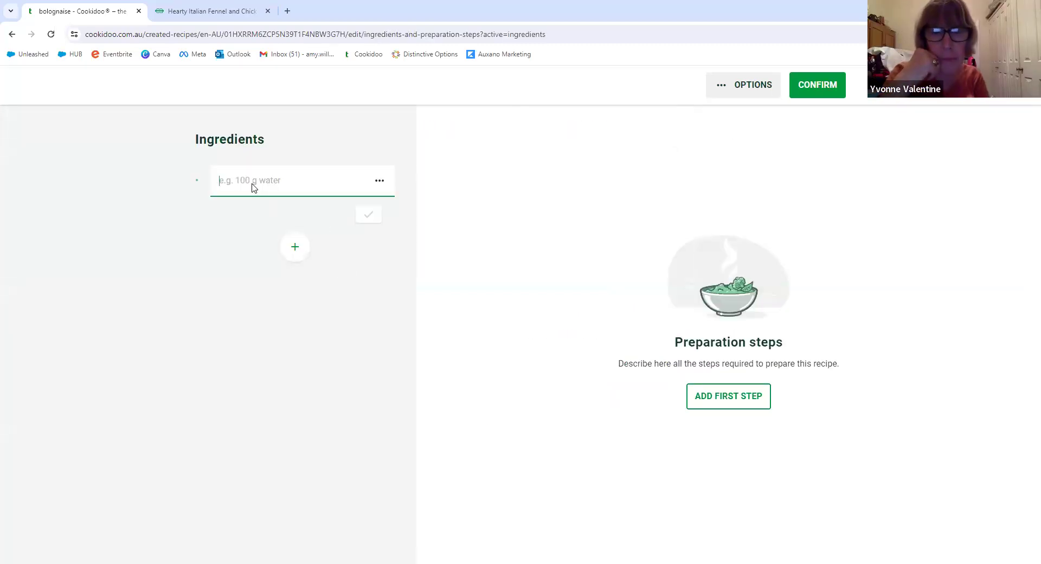
text(minced meat)
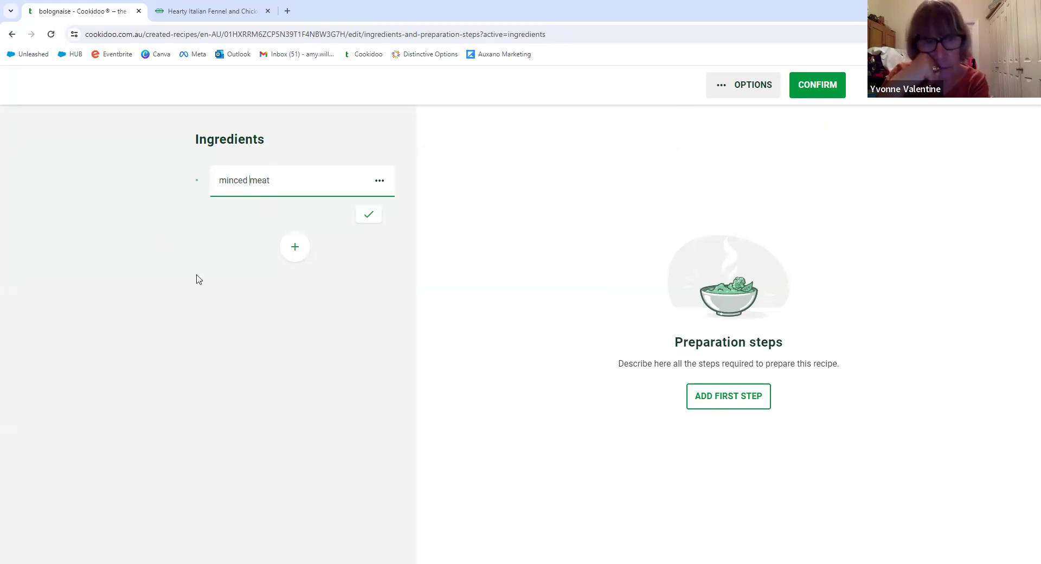
key(Home)
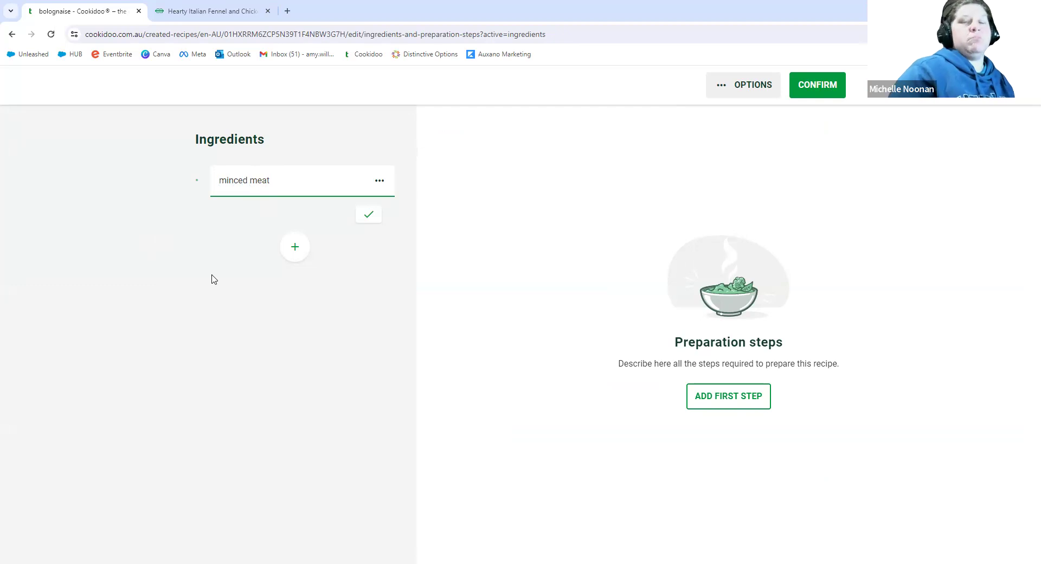
key(Return)
click(283, 186)
text(onion)
key(Return)
text(garlic)
key(Return)
text(celery)
key(Return)
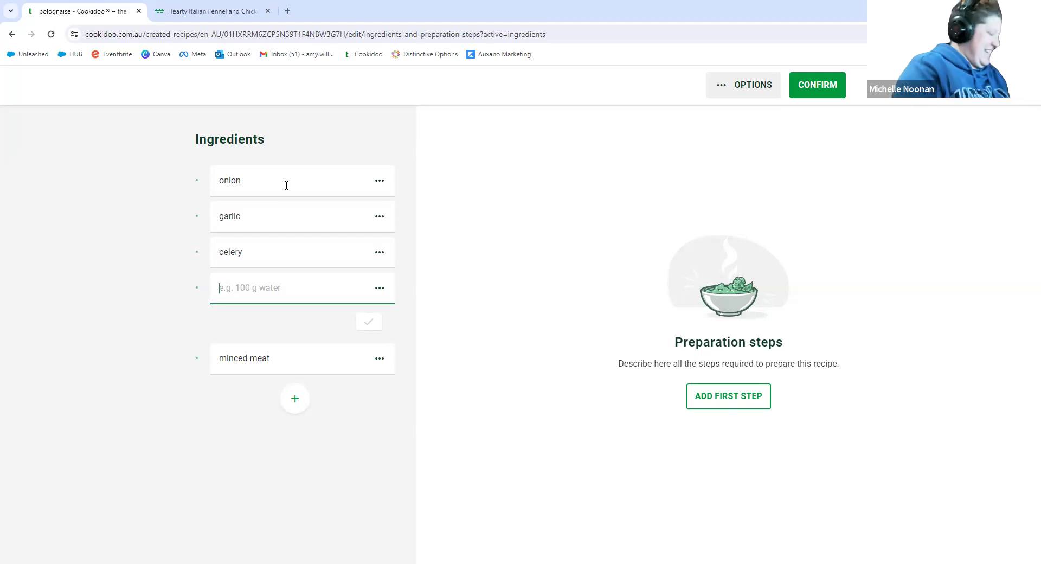
Add zucchini, tomato passata and tomato paste, then carrot below minced meat.
text(zucchini)
key(Return)
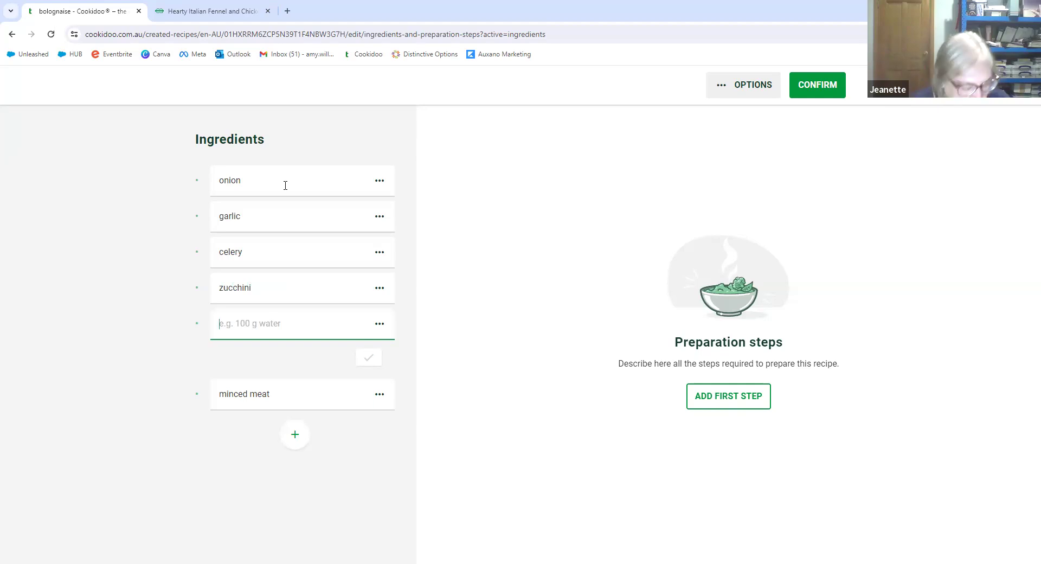
click(238, 375)
click(248, 320)
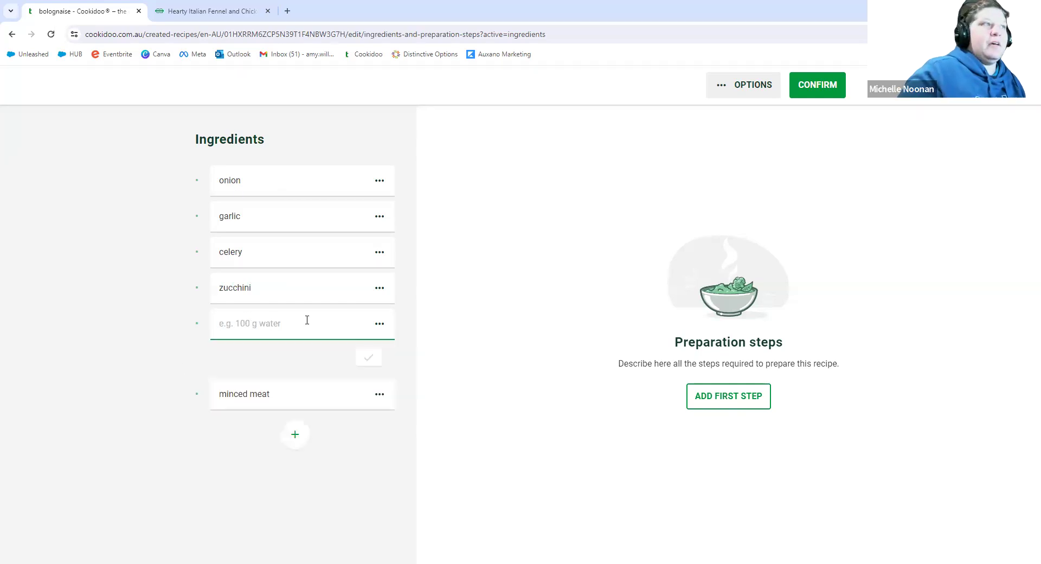
text(tom)
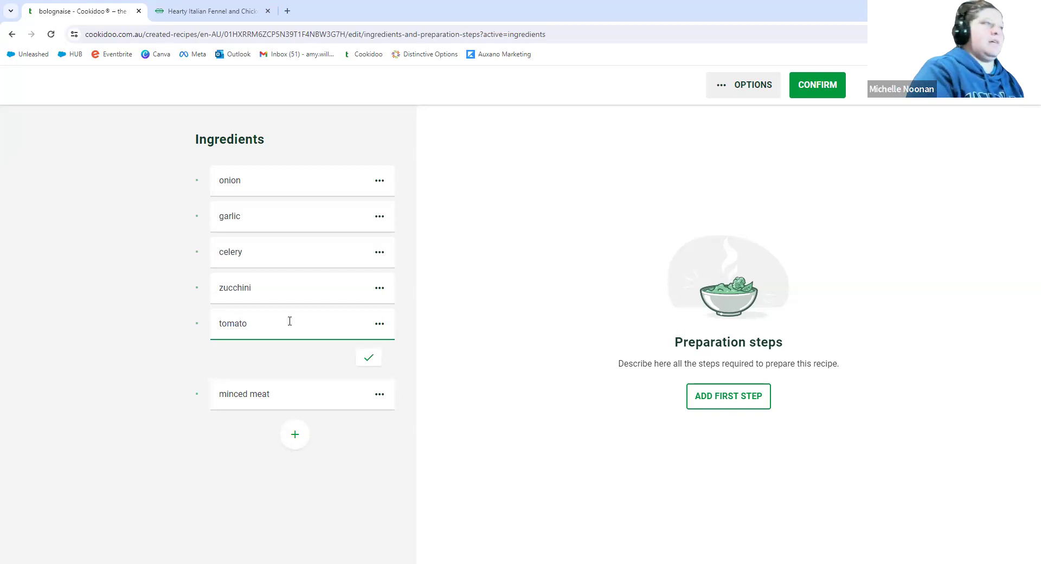
text(ato)
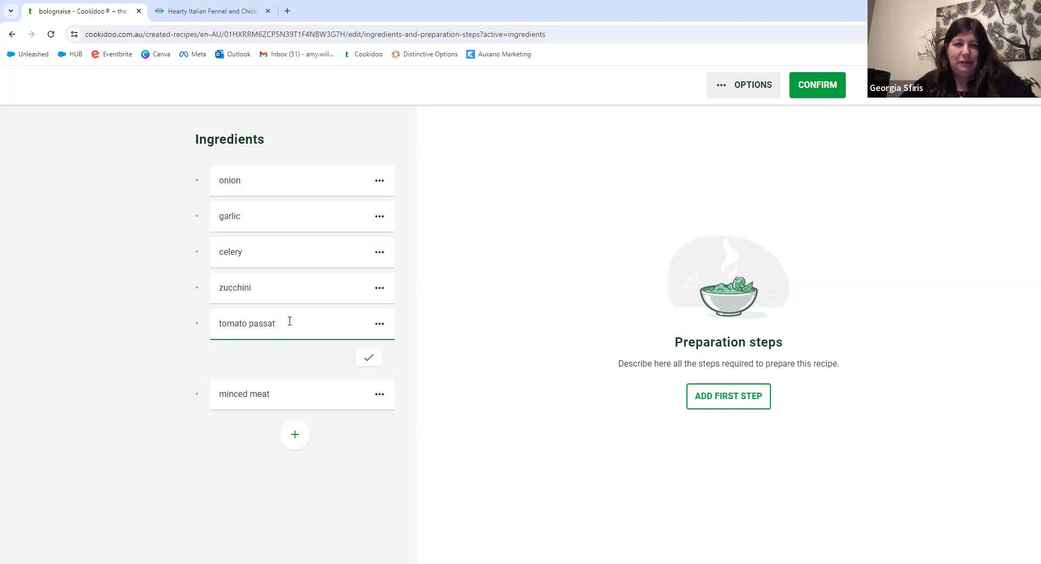
key(Return)
text(tomato paste)
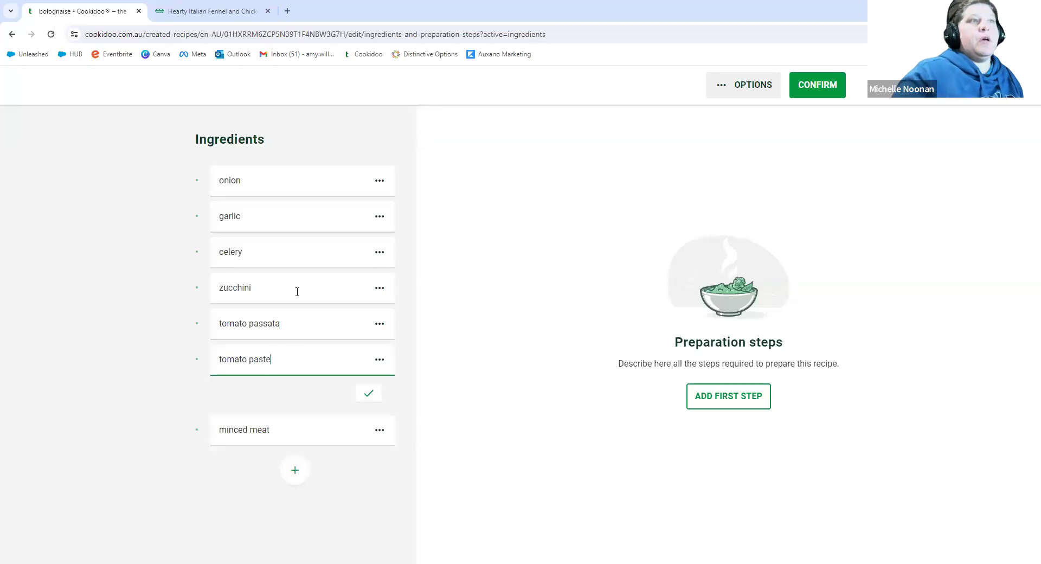
click(556, 357)
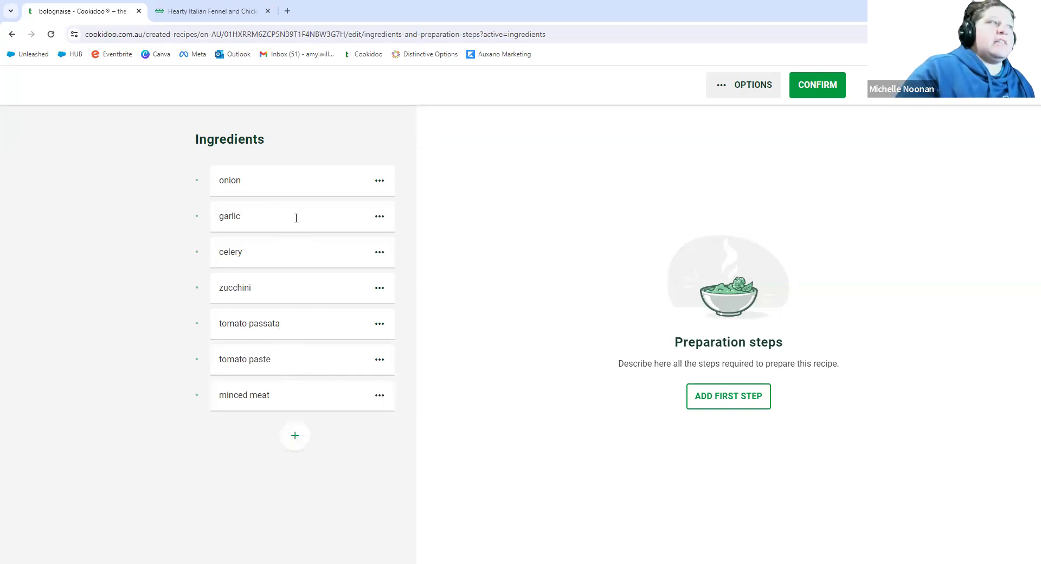
click(296, 439)
text(carrot)
key(Return)
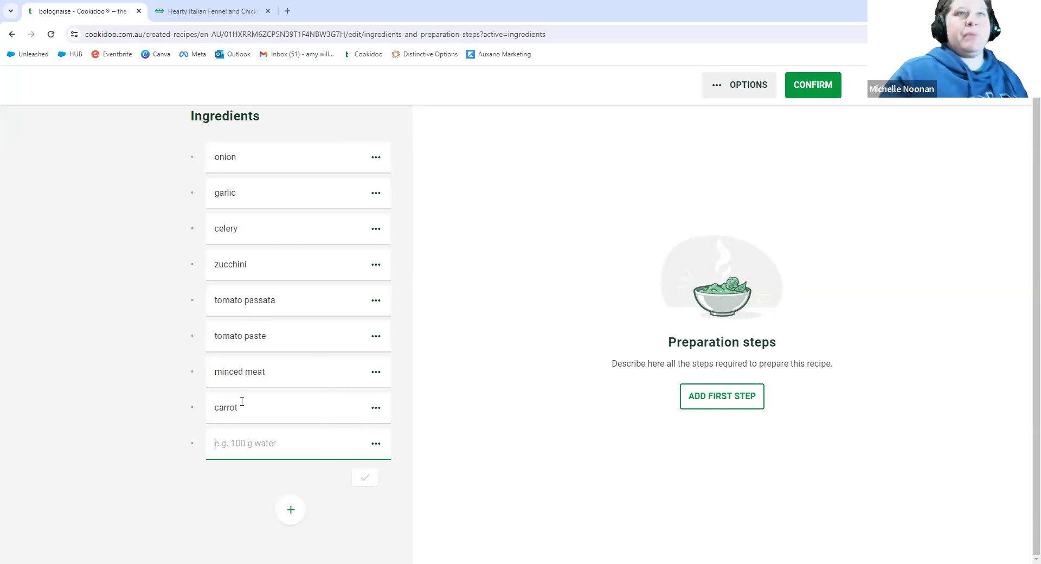
scroll(439, 442, up, 1)
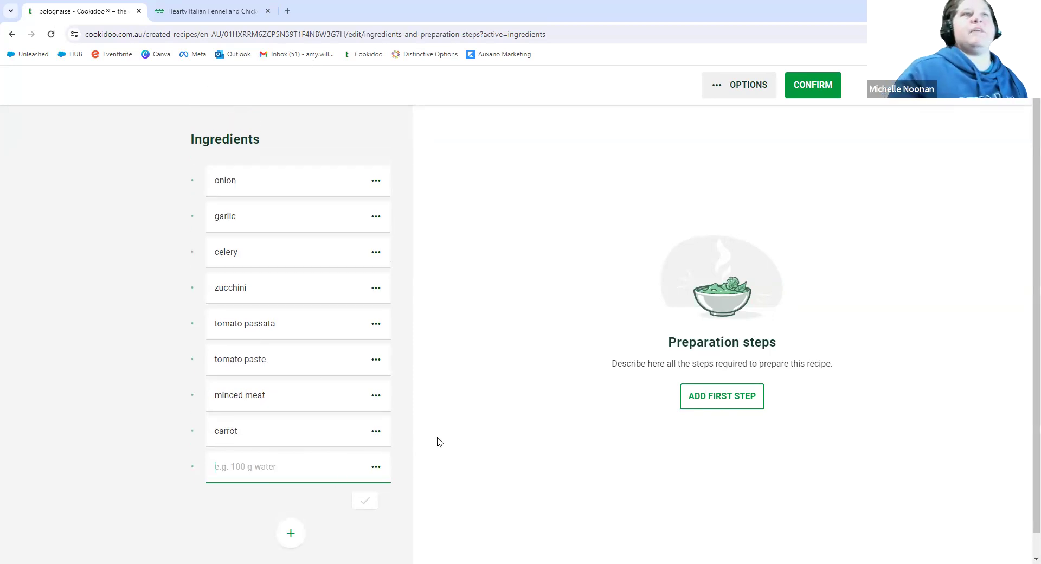
Start step 1 with 'add' and link onion and garlic into it.
click(707, 396)
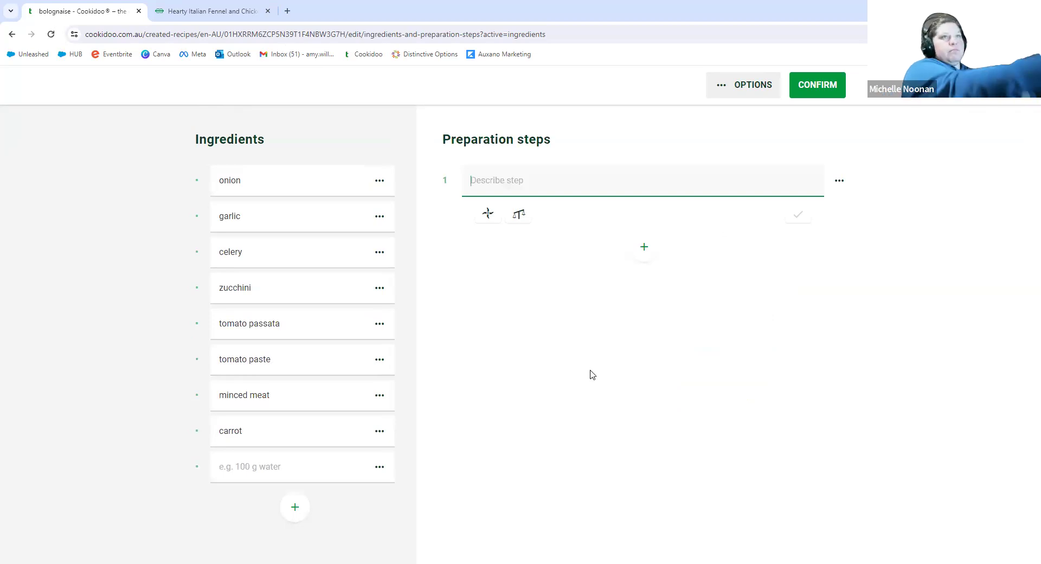
text(add)
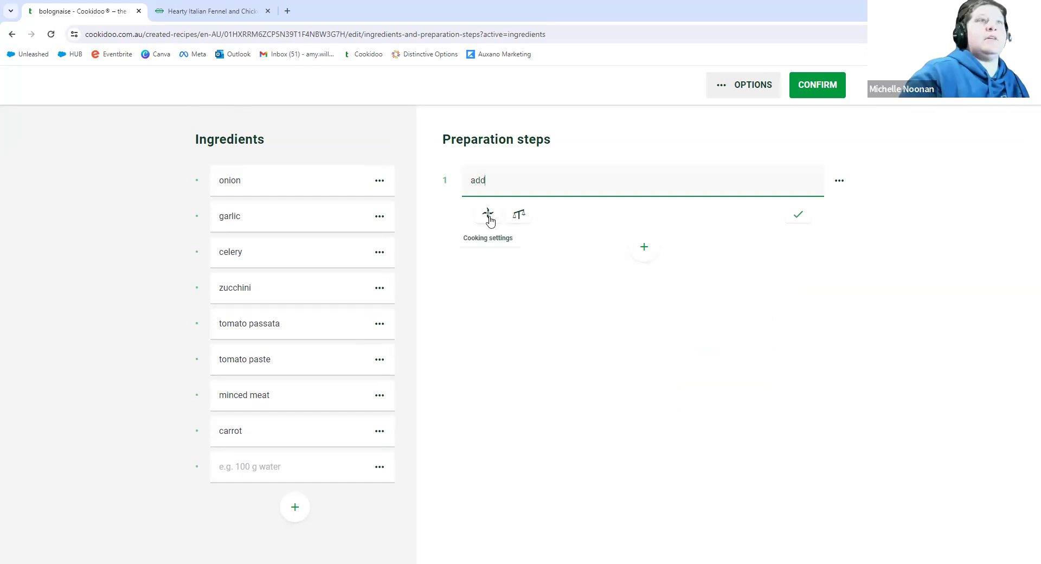
click(520, 214)
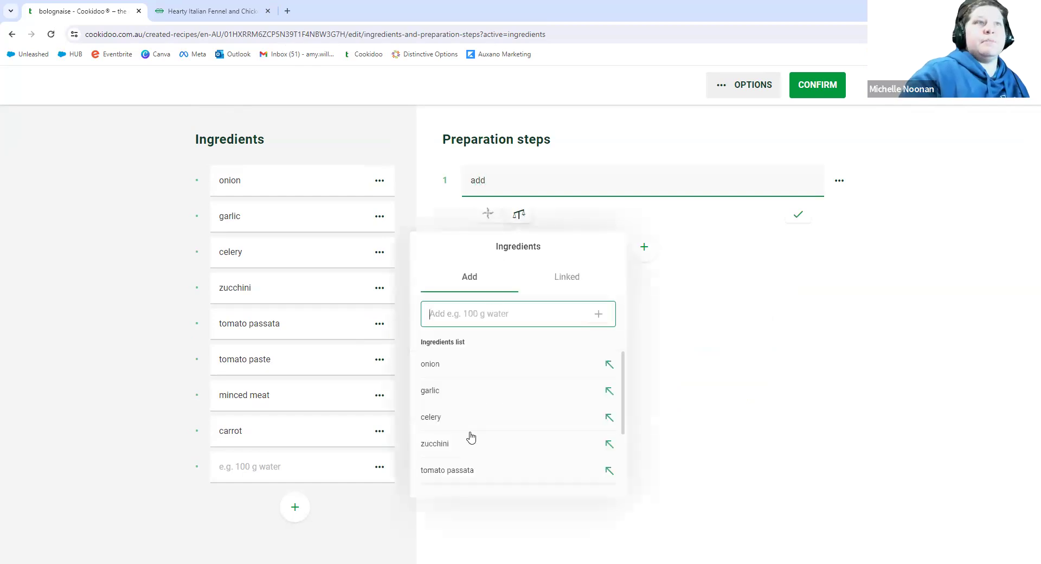
click(430, 365)
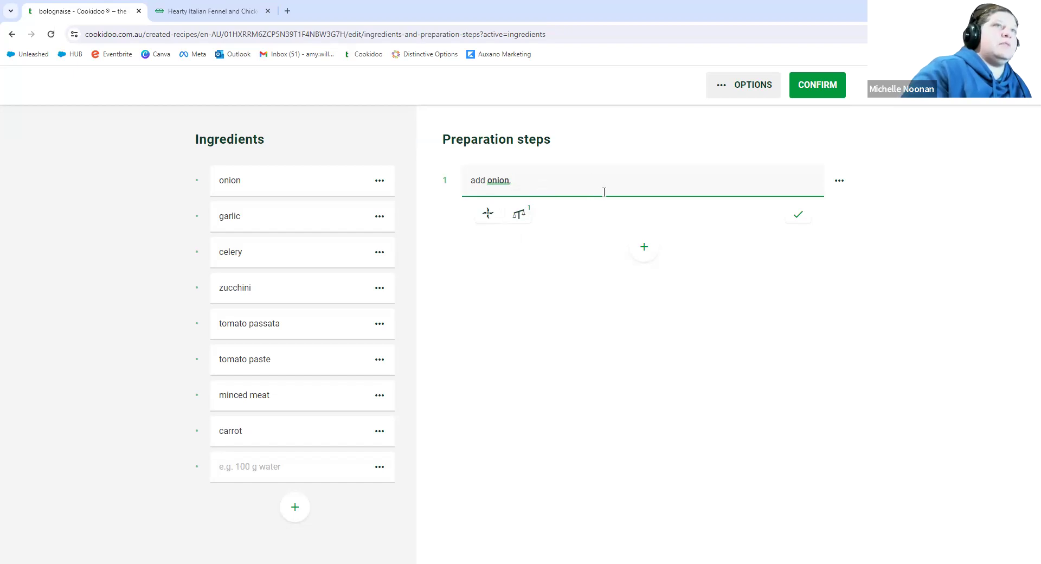
click(519, 214)
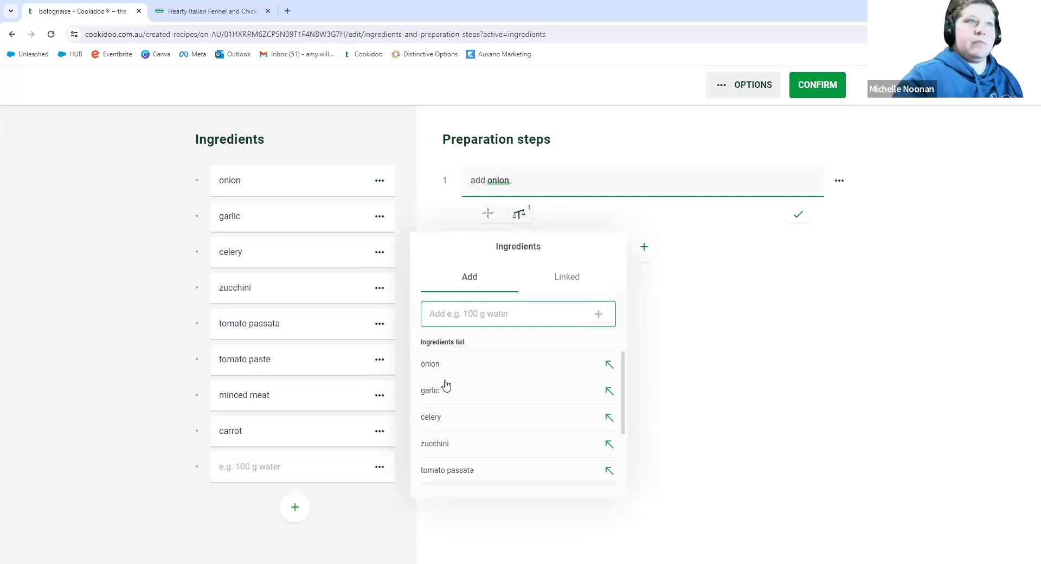
click(430, 390)
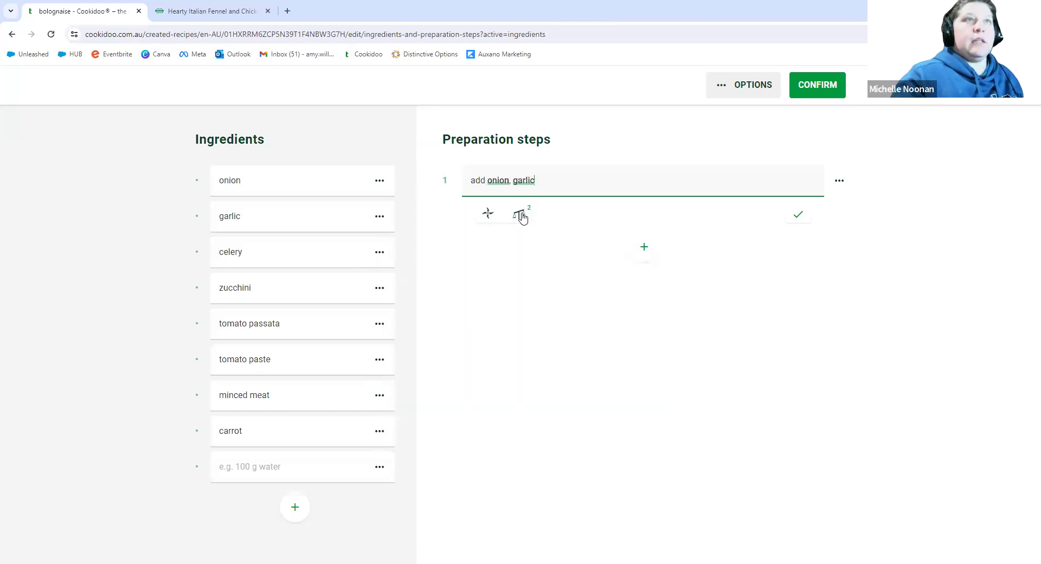
text(,)
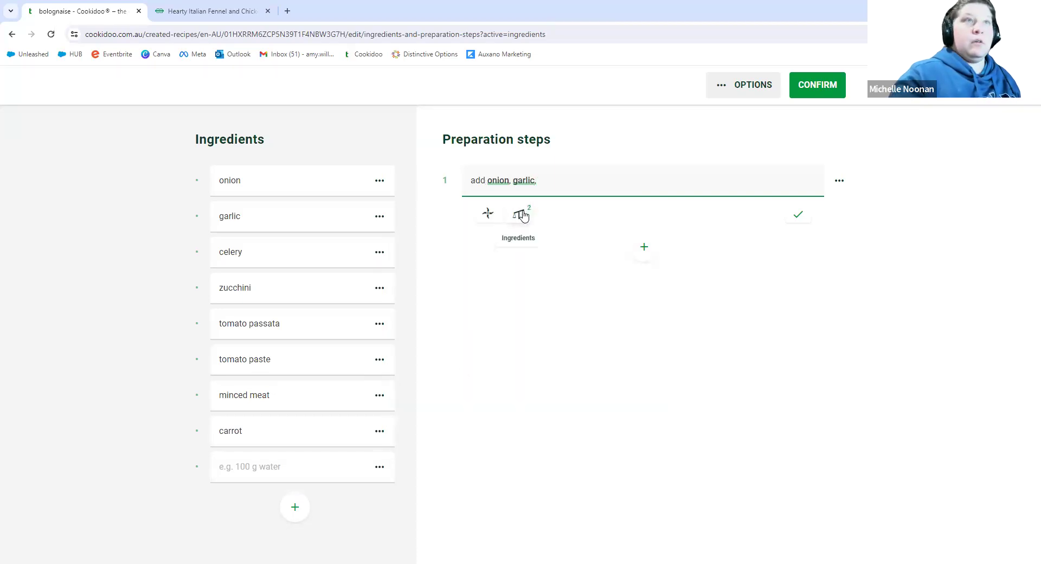
Link carrot, celery and zucchini into step 1 and confirm the step.
click(519, 214)
scroll(439, 401, down, 3)
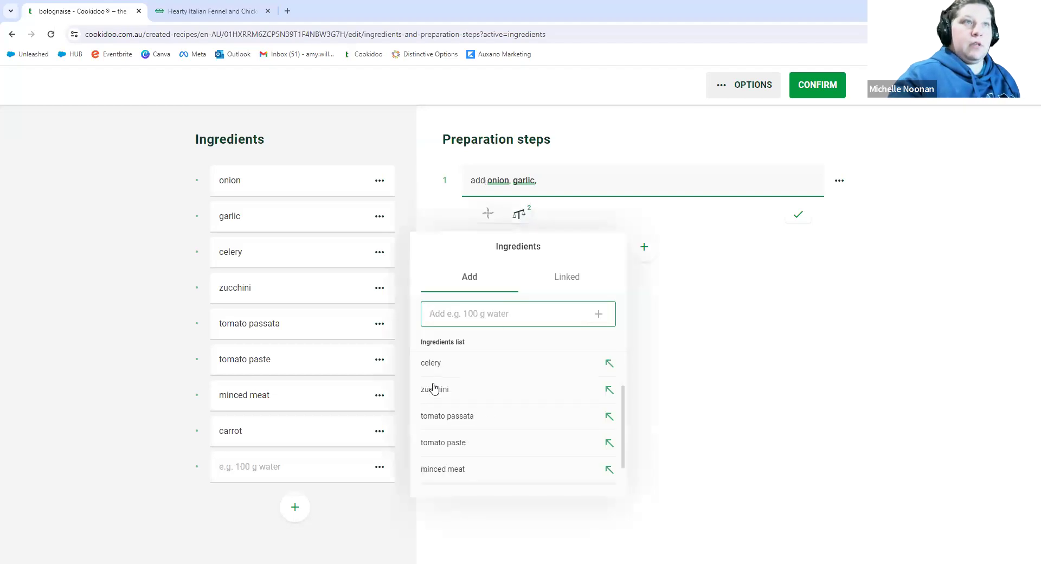
click(438, 471)
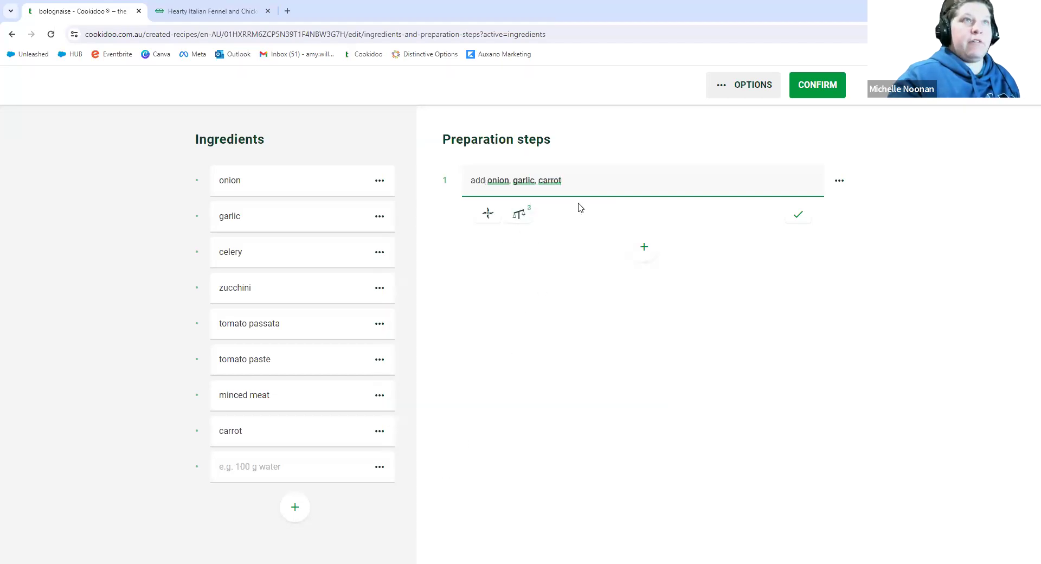
text(,)
click(519, 214)
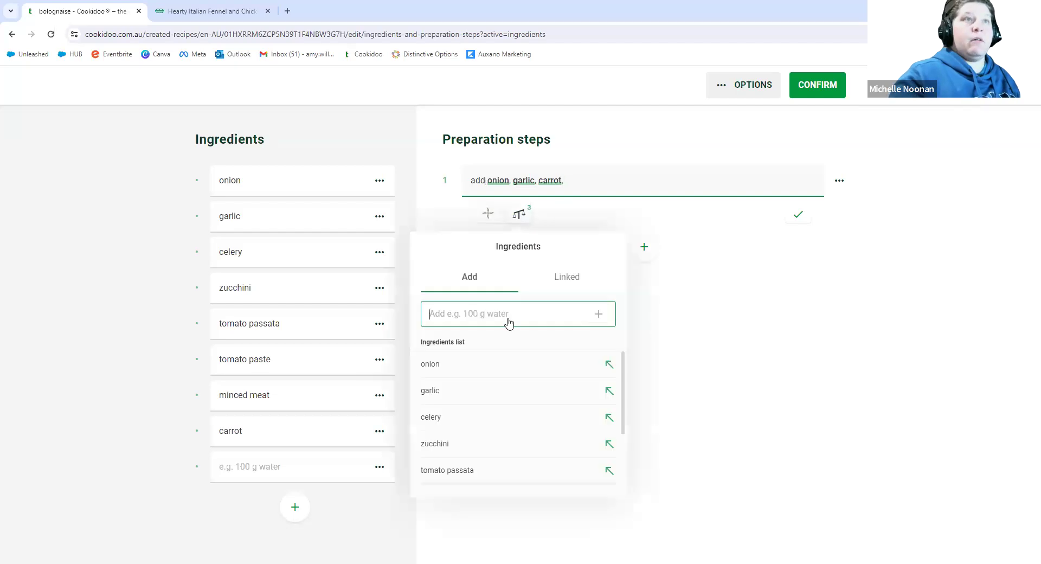
click(444, 417)
text(,)
click(519, 214)
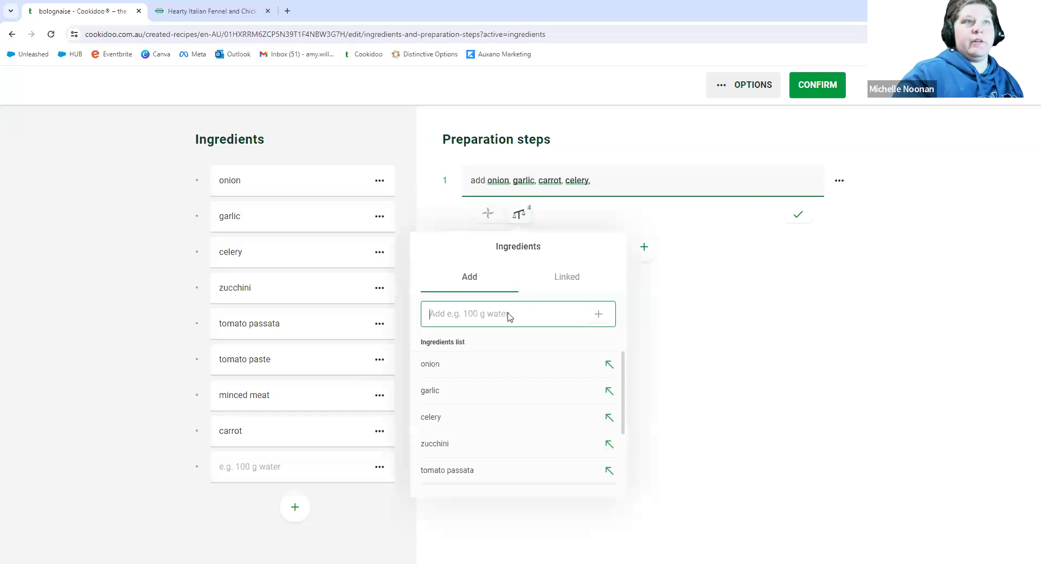
click(432, 448)
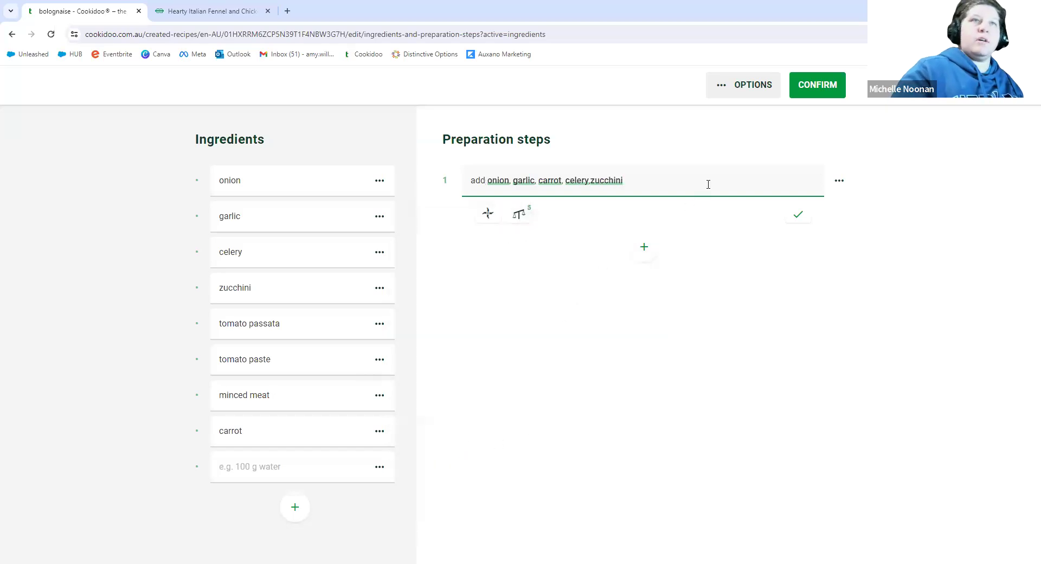
click(592, 182)
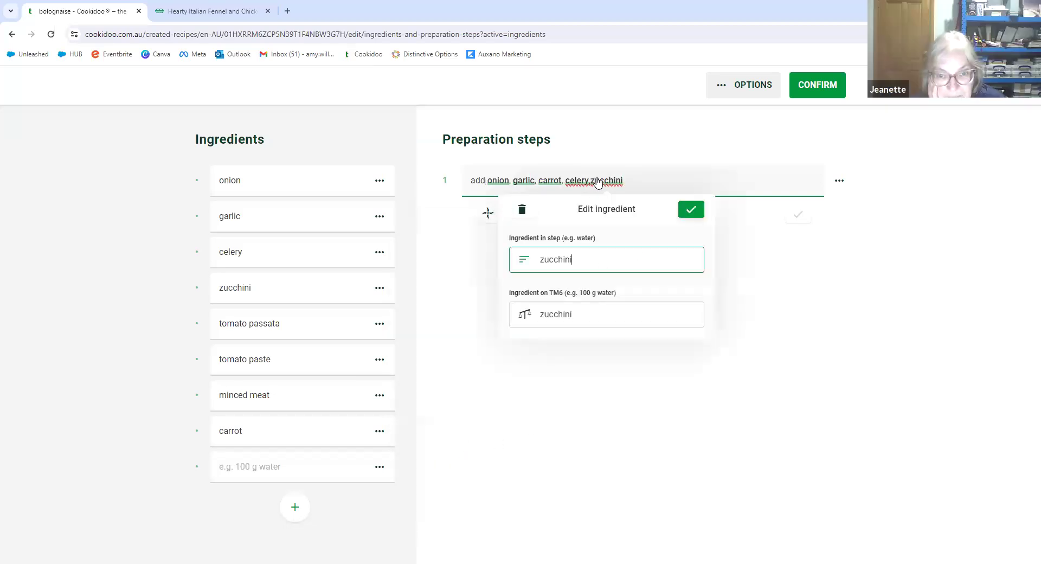
click(591, 182)
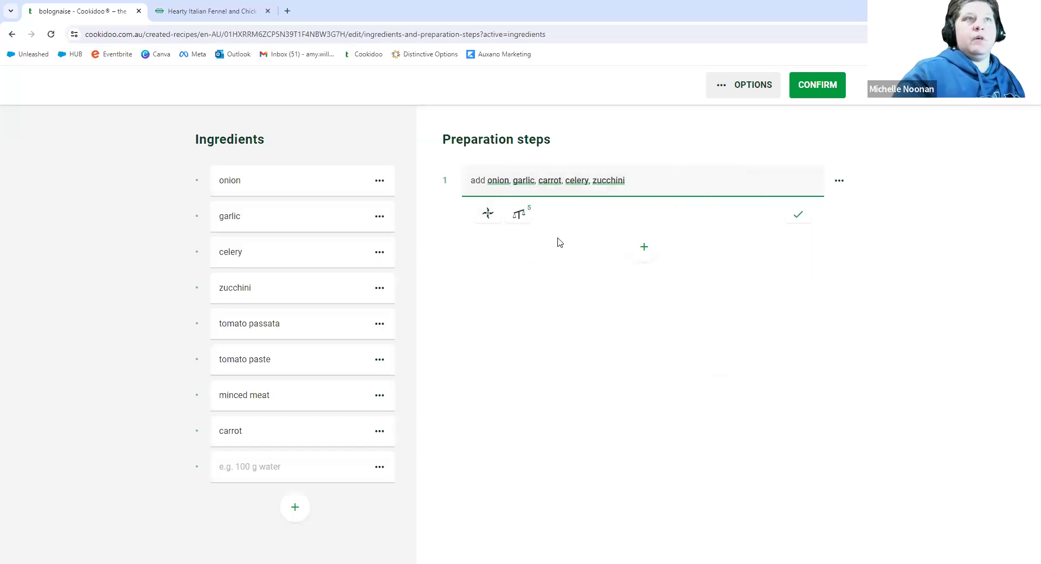
click(800, 216)
Give step 2 a 10 sec/speed 5 setting with temperature off, then add blank step 3.
click(650, 244)
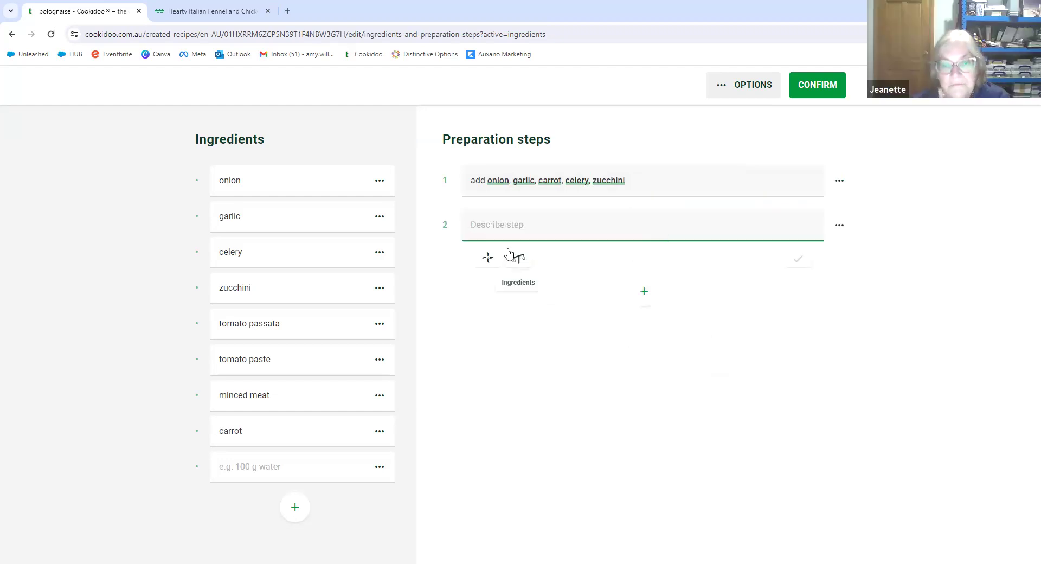
click(487, 258)
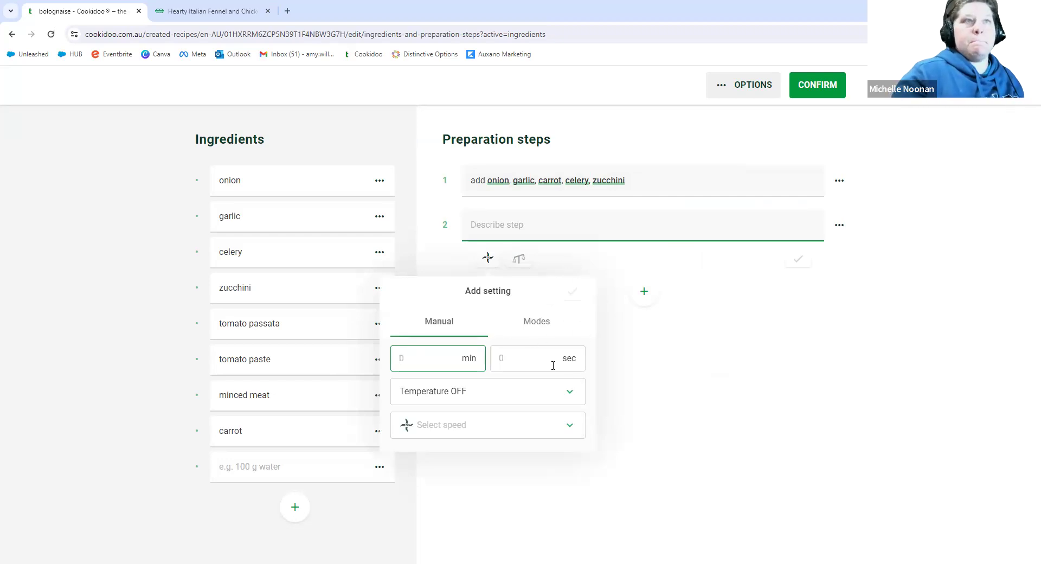
click(537, 357)
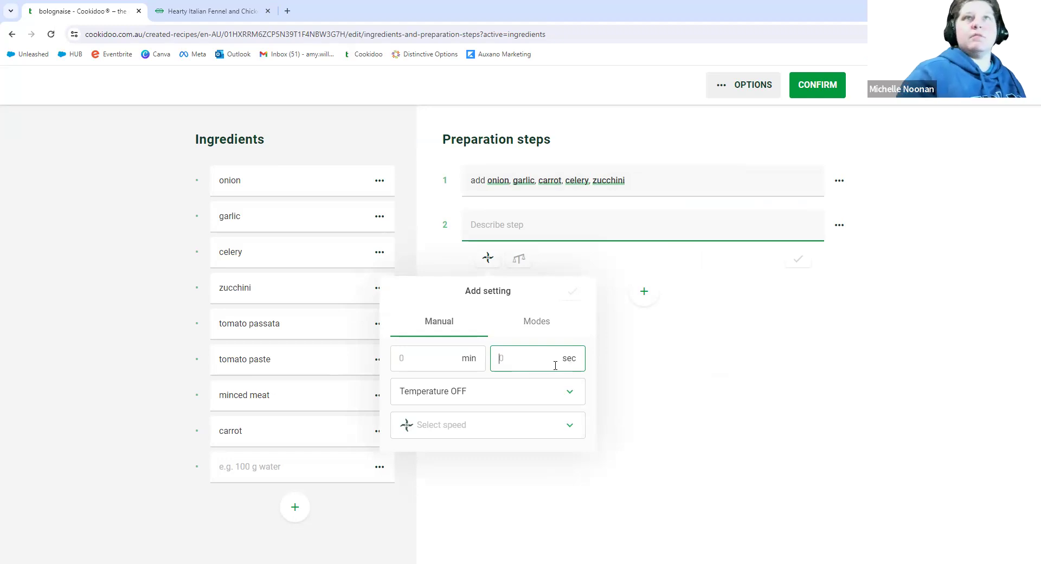
click(550, 394)
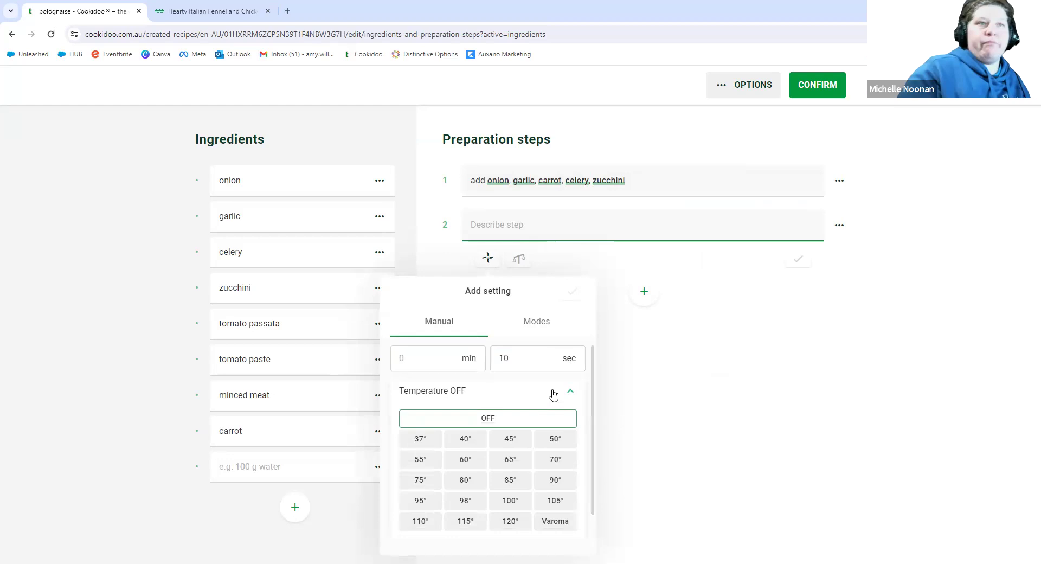
click(552, 394)
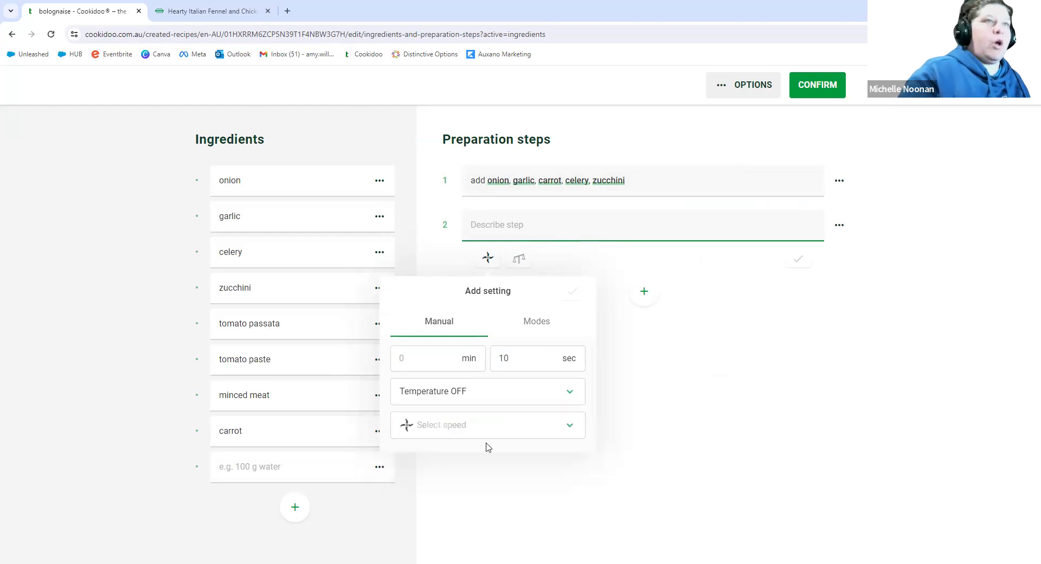
click(450, 432)
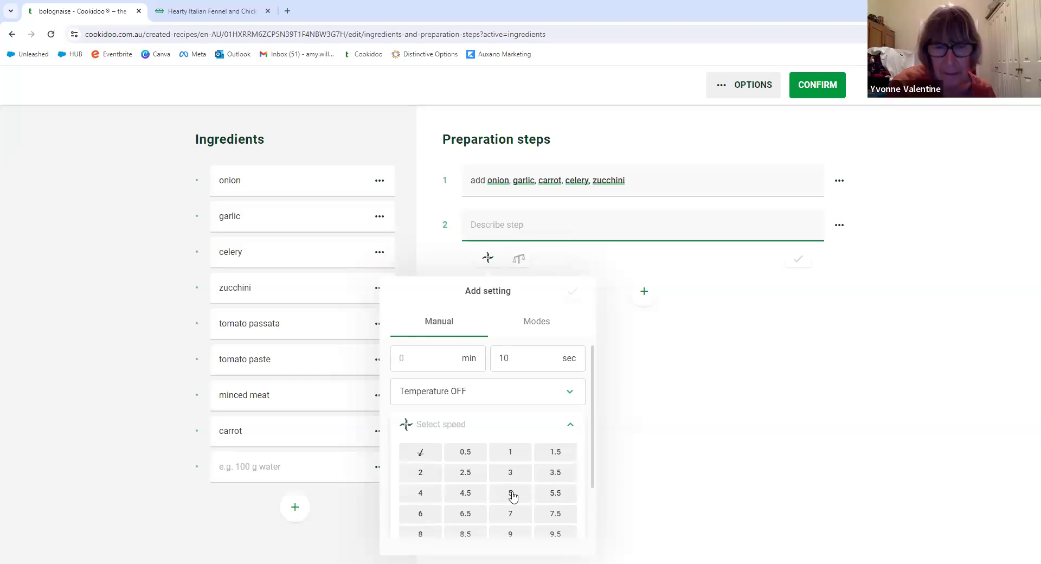
click(512, 493)
click(570, 295)
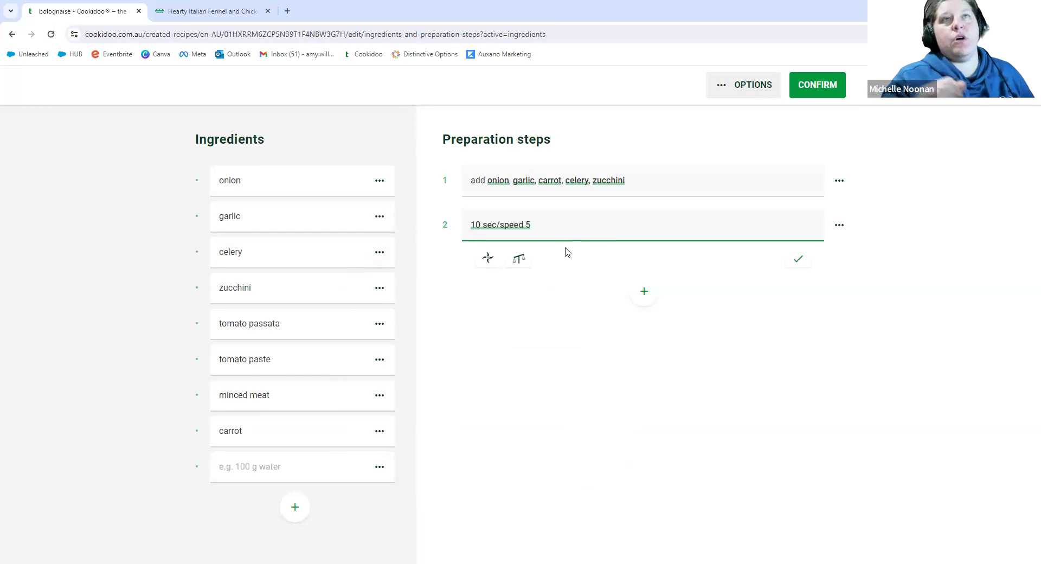
click(796, 260)
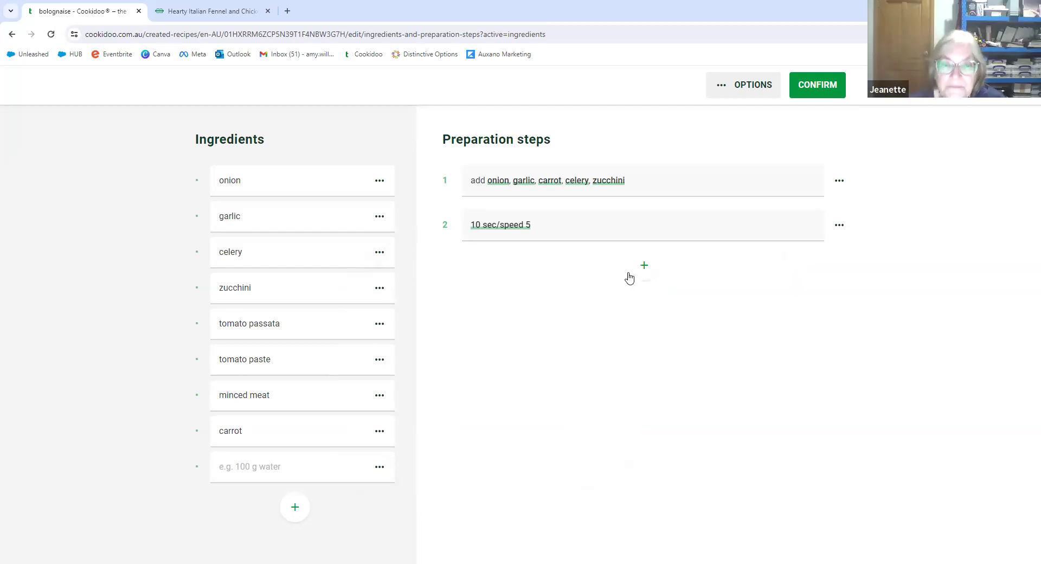
click(644, 265)
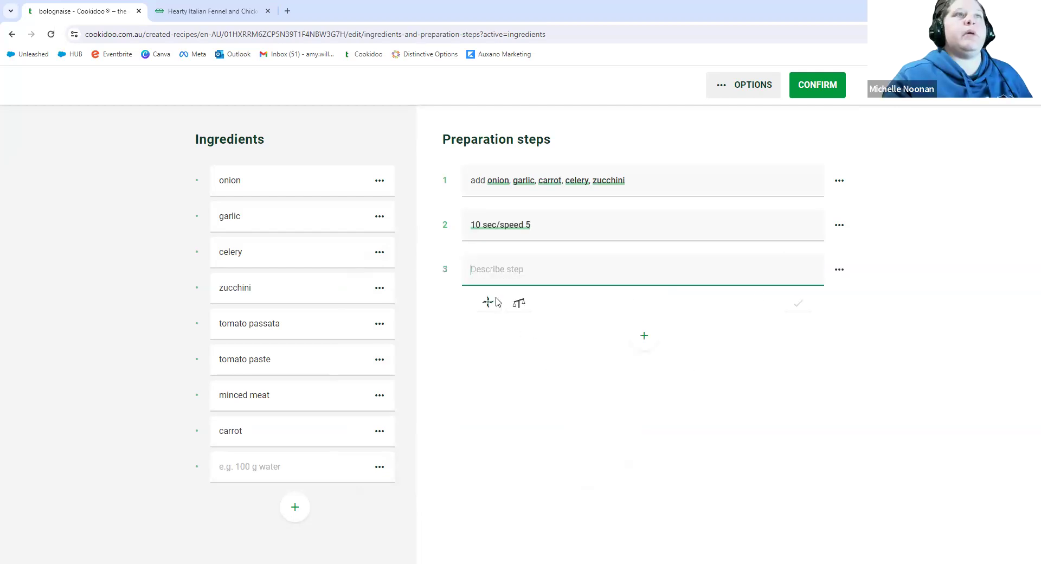
Add oil as a ninth ingredient to the bolognaise list.
click(520, 306)
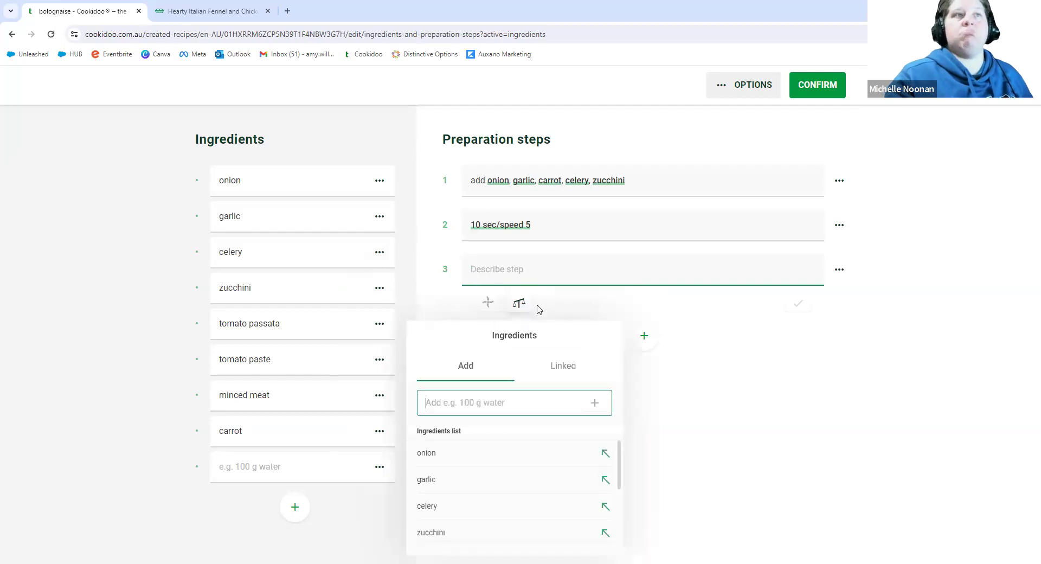
click(508, 279)
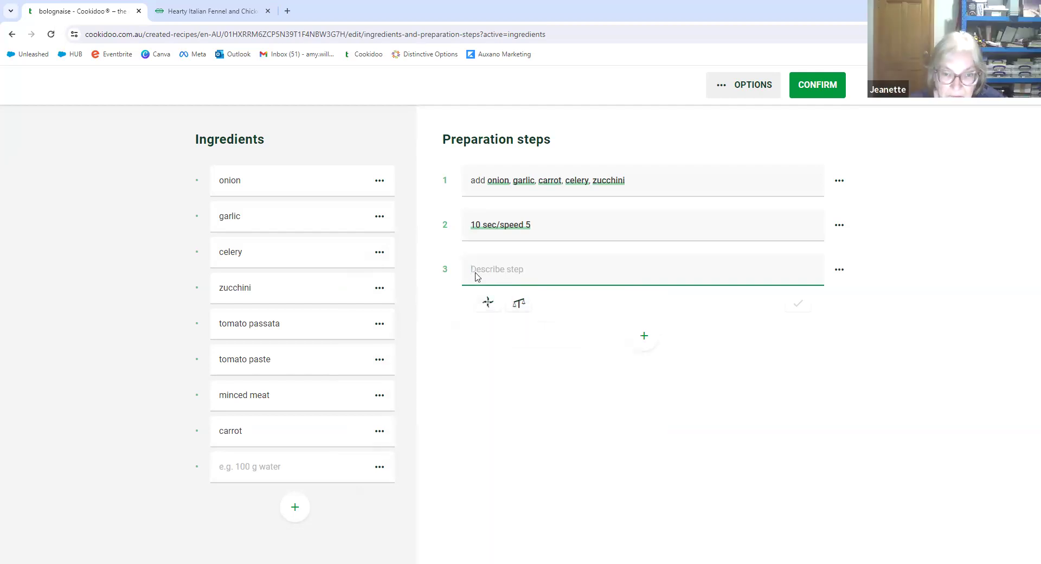
click(273, 467)
text(oil)
key(Return)
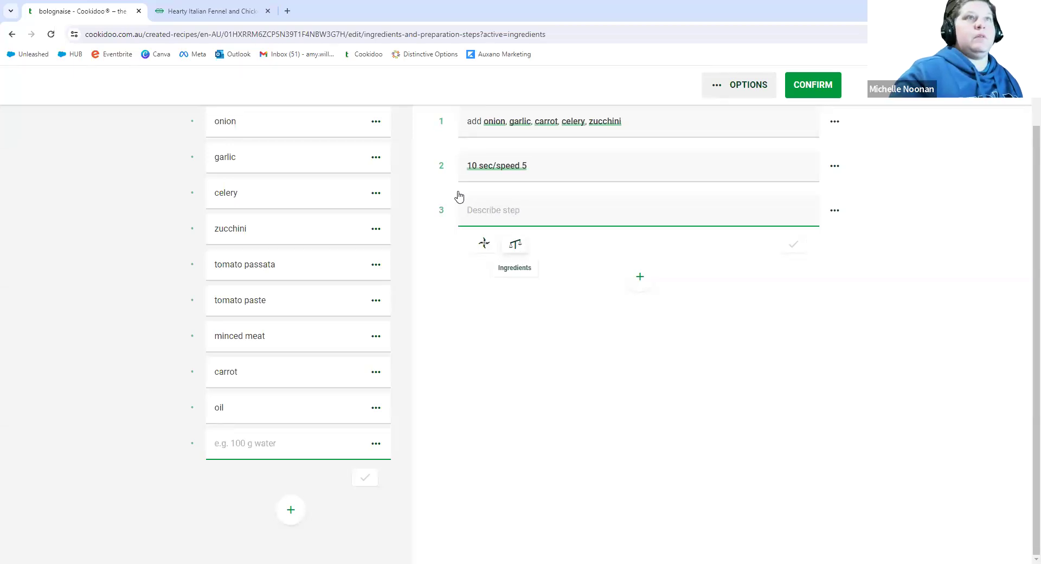
scroll(493, 382, up, 2)
scroll(504, 298, down, 2)
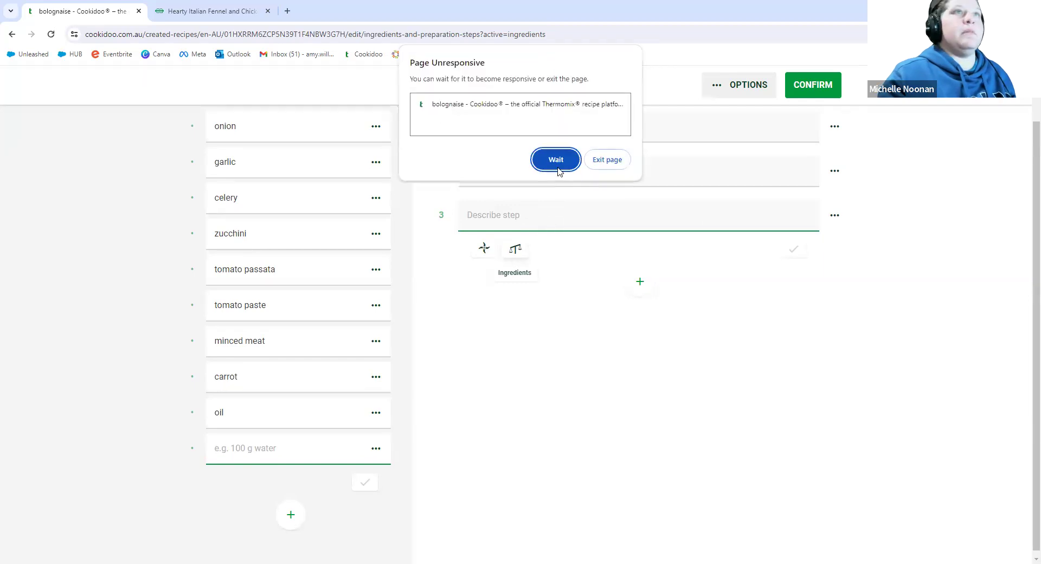
Recover the unresponsive editor via Wait, Exit page and Reload, then add blank step 3.
click(559, 168)
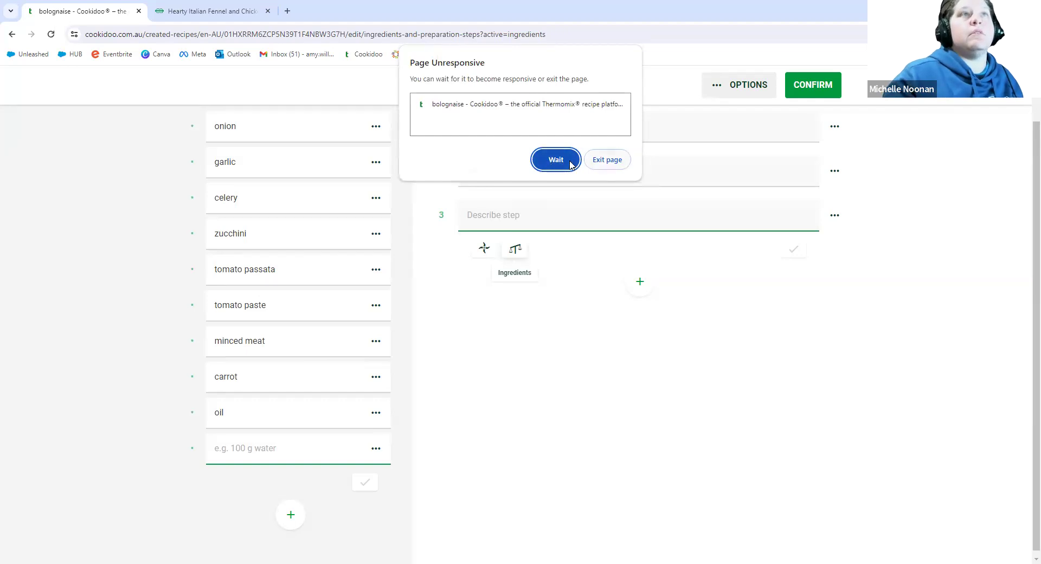
click(614, 165)
click(663, 302)
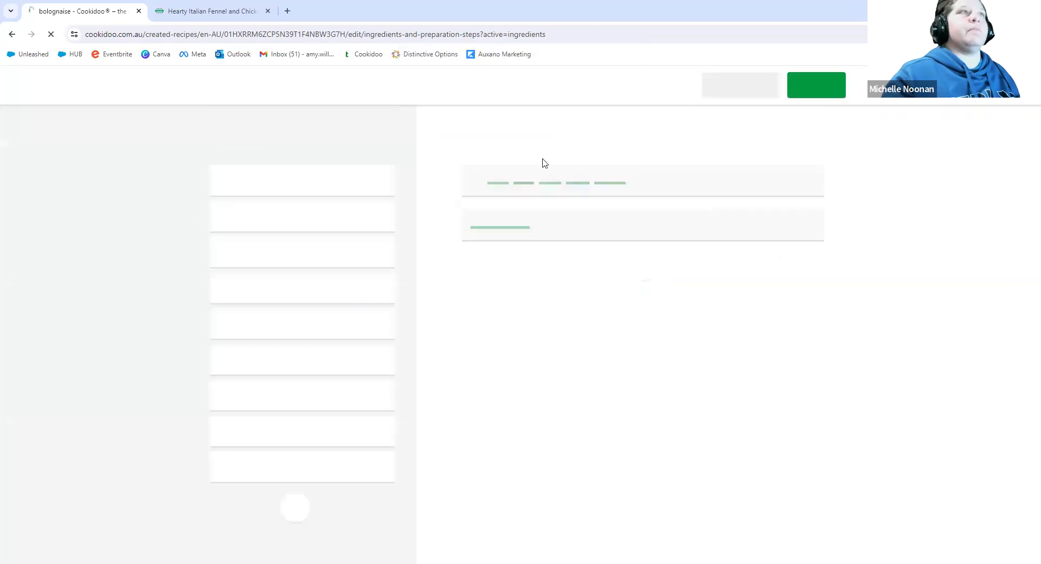
click(645, 267)
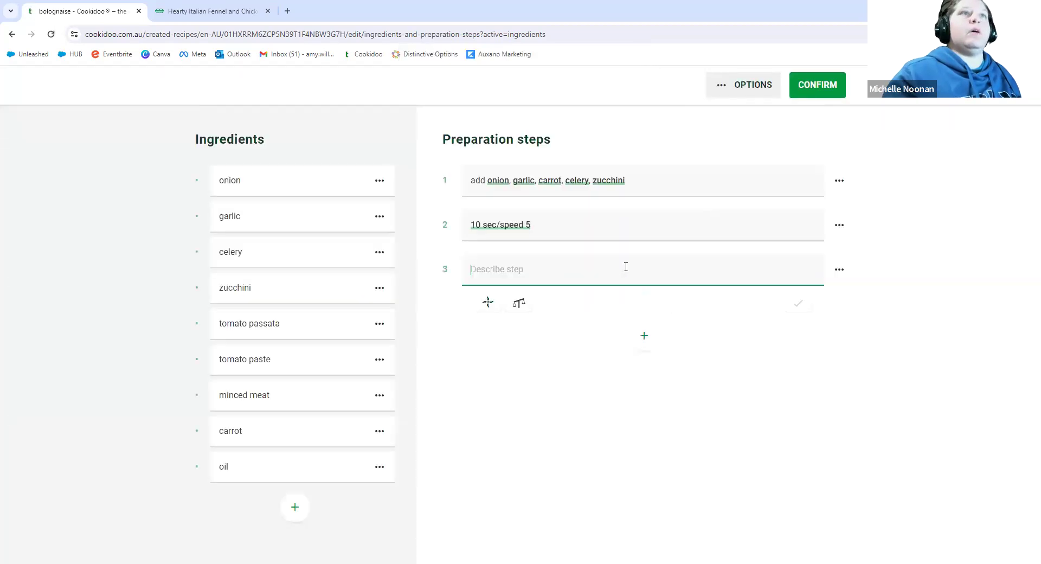
Write step 3 as 'add oil and' with oil linked.
text(add)
click(521, 304)
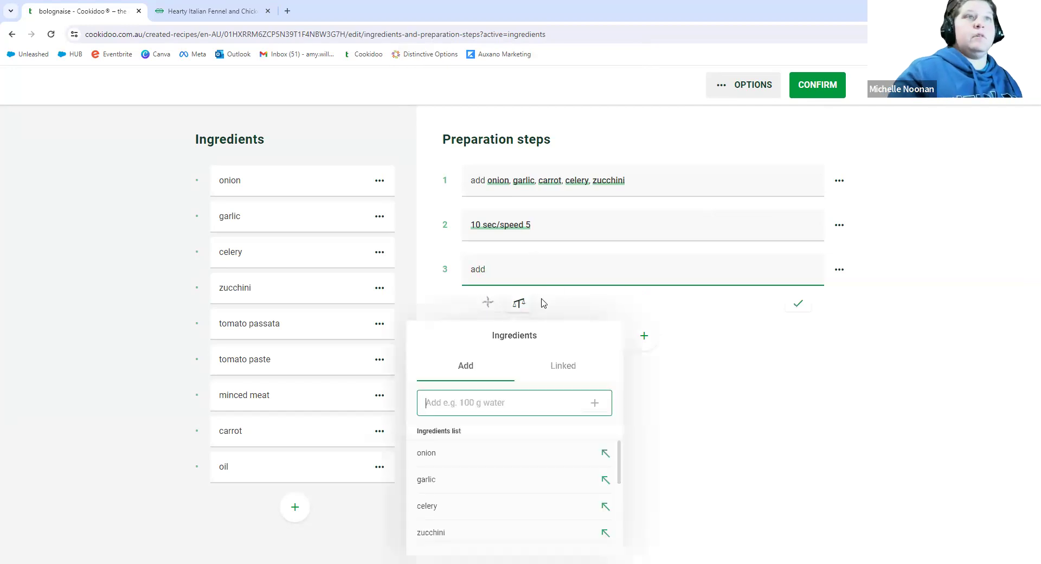
scroll(492, 477, down, 3)
click(425, 528)
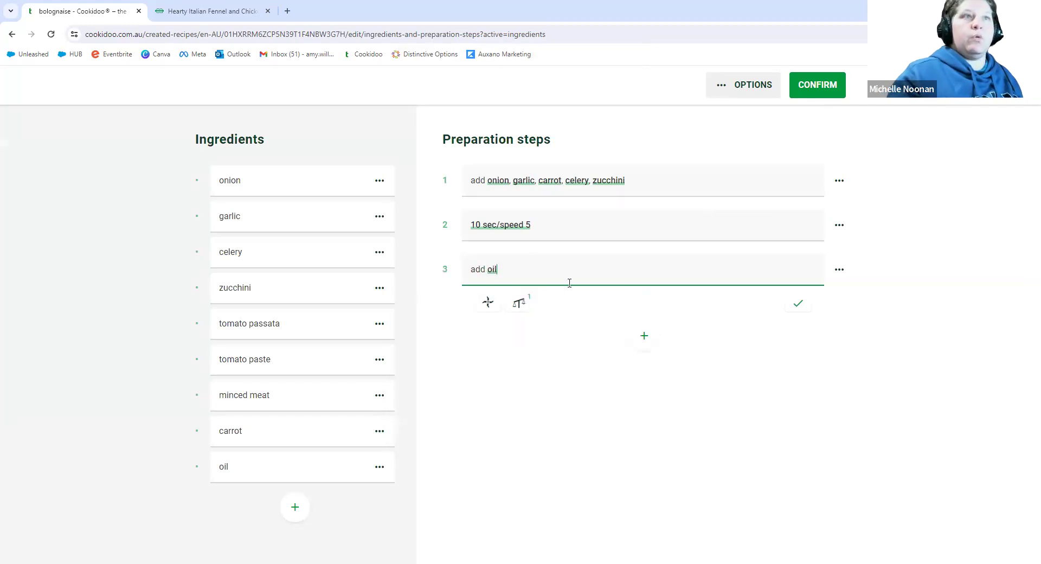
text(and)
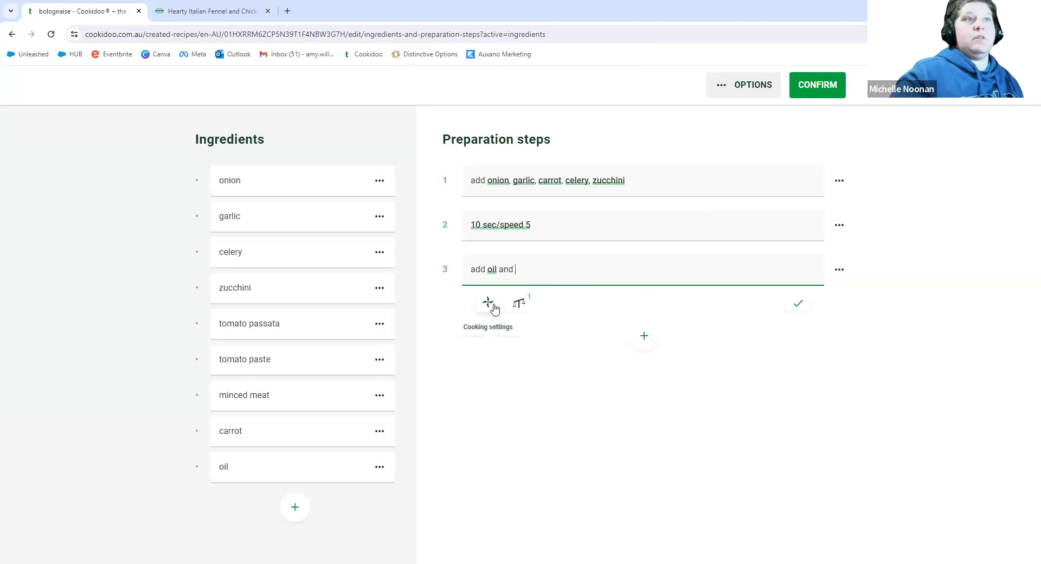
Add a 2 min/100°C/speed 1.5 setting to step 3 and save the recipe.
click(490, 306)
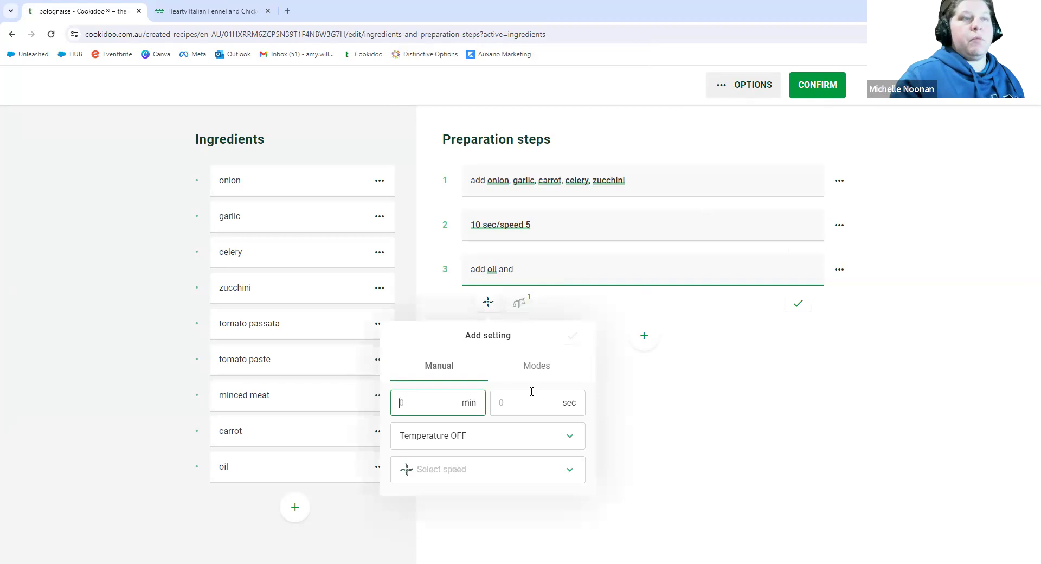
text(2)
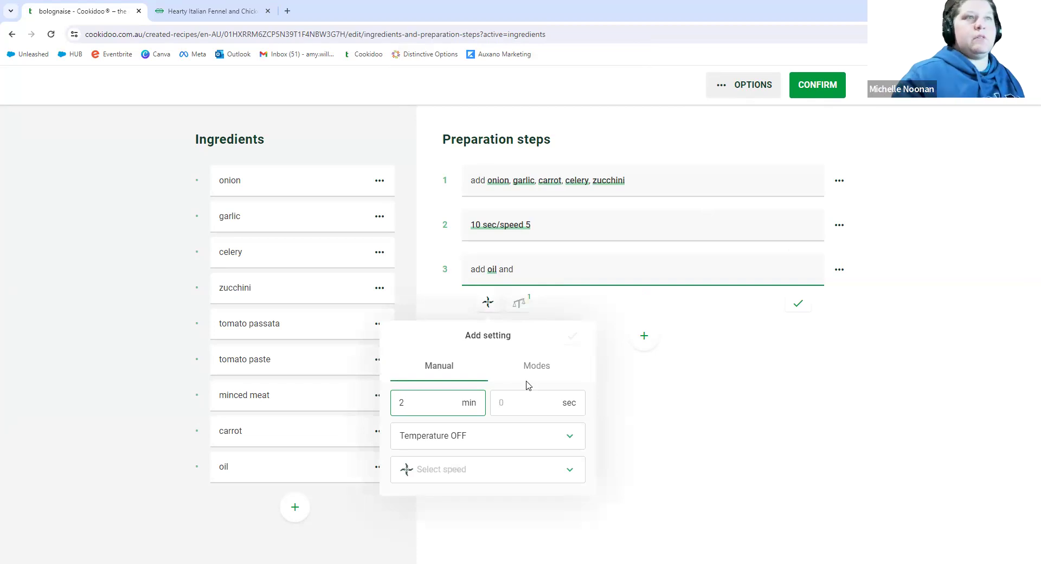
click(547, 436)
scroll(549, 438, down, 1)
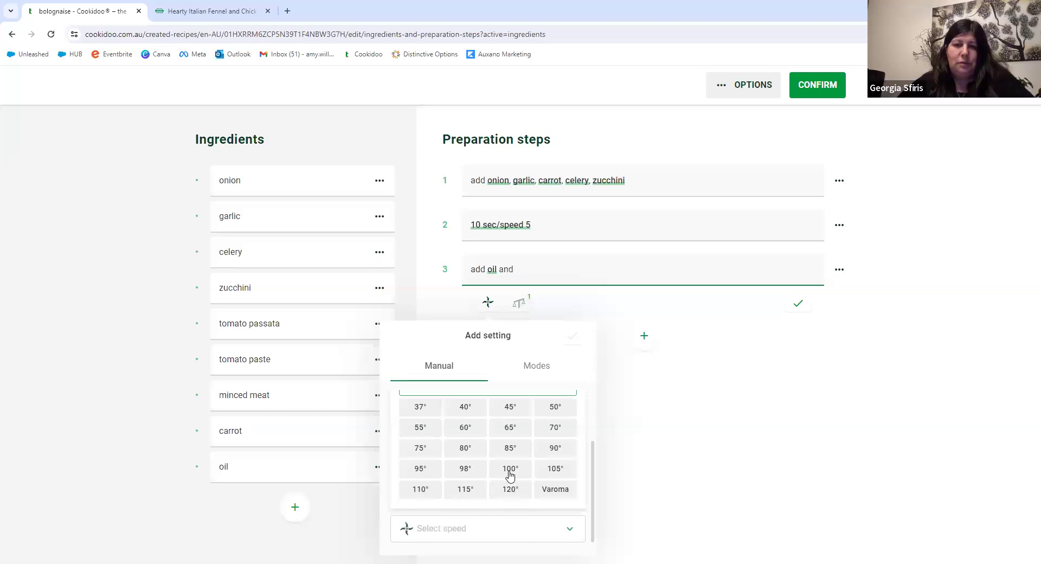
click(509, 470)
click(554, 472)
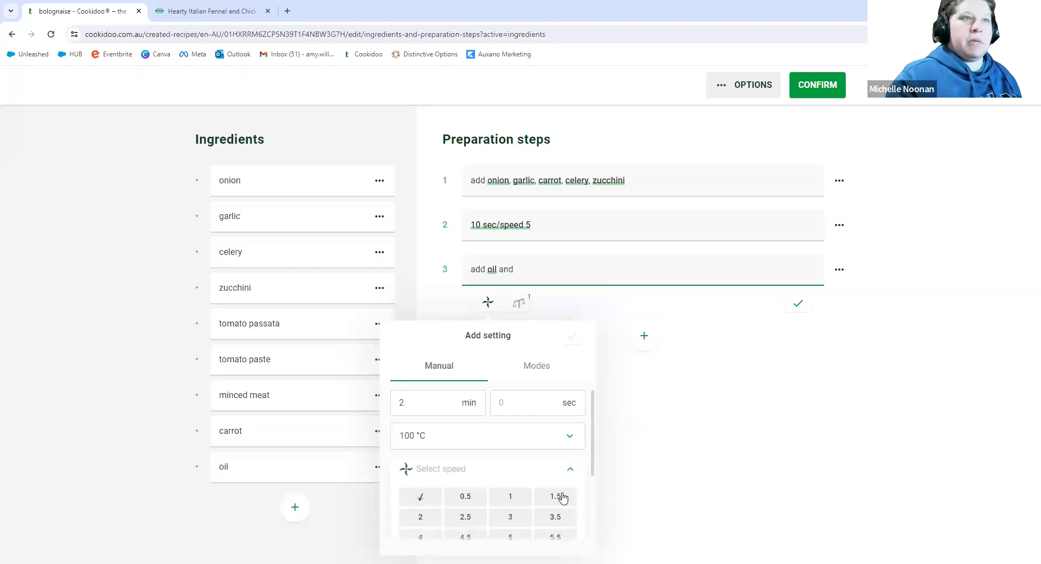
scroll(519, 506, down, 1)
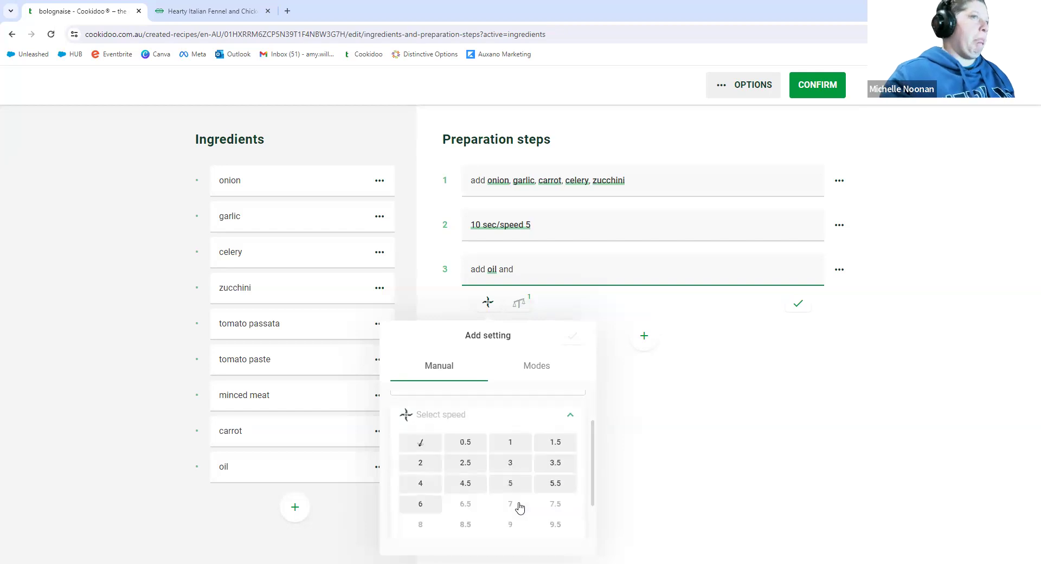
click(412, 464)
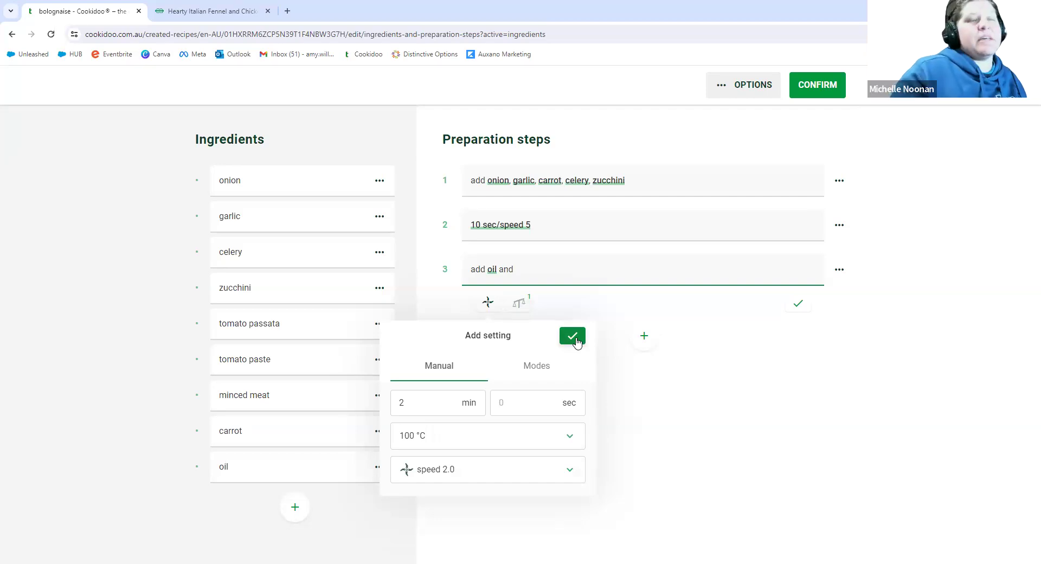
click(567, 472)
click(555, 497)
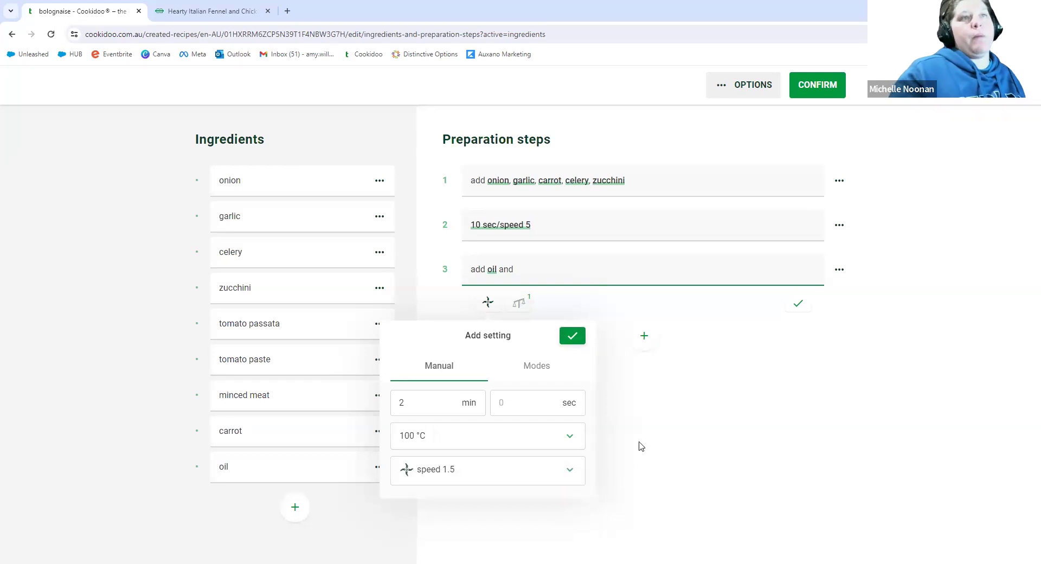
click(572, 335)
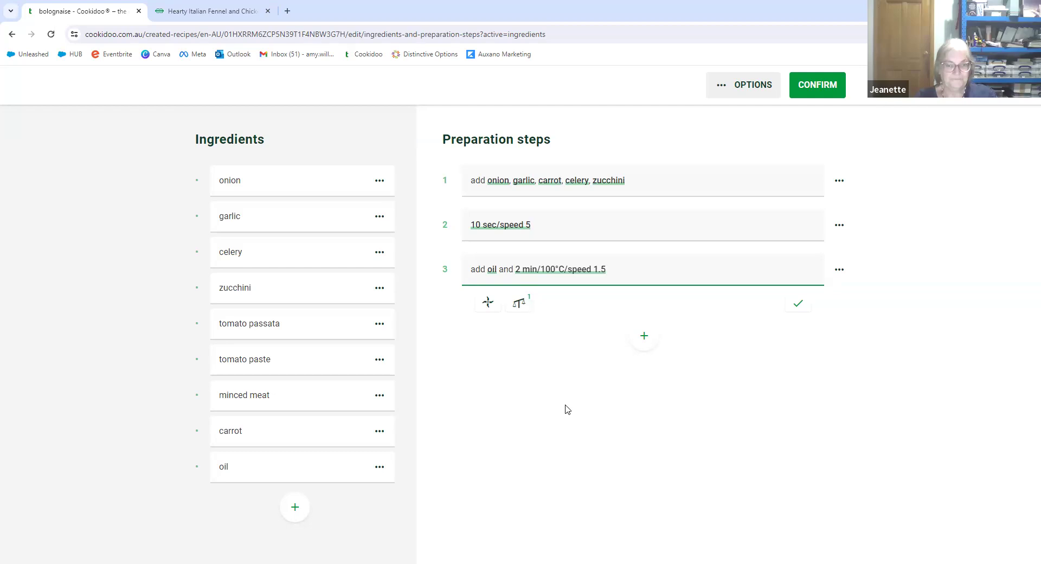
click(817, 91)
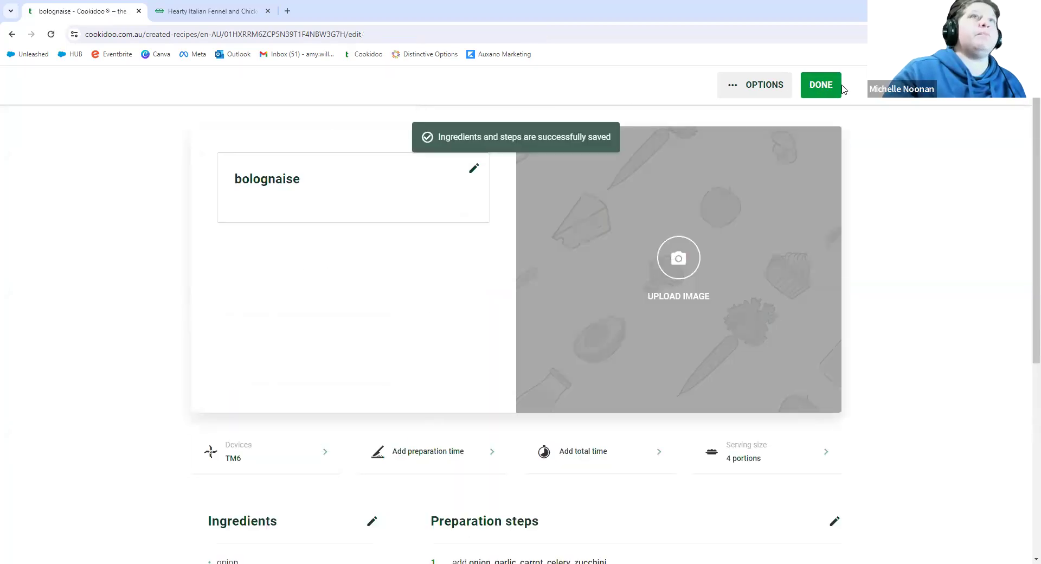
Finish the bolognaise and browse the Thai Green Chicken Curry (Thick) recipe page.
click(840, 86)
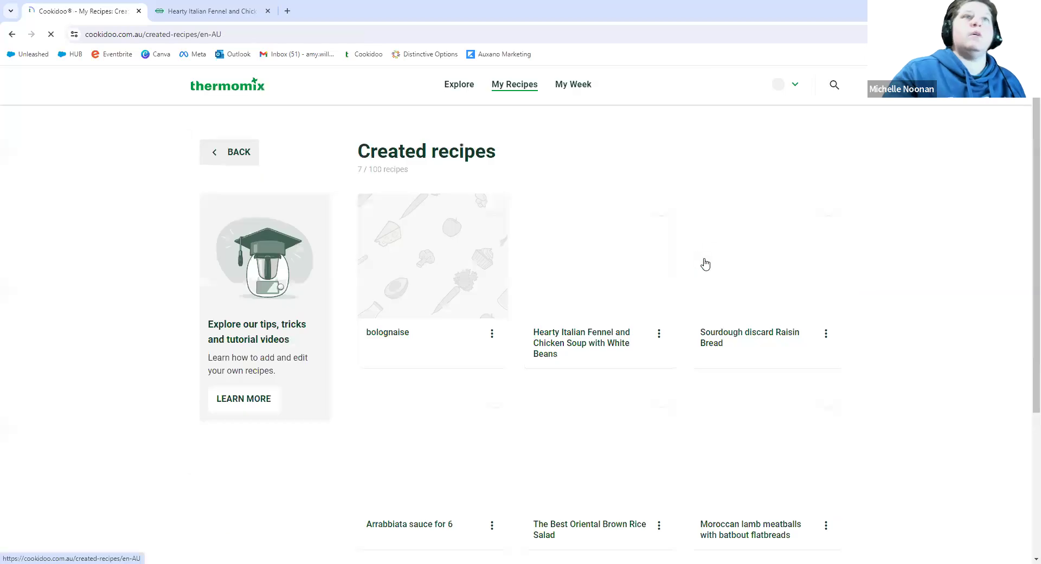
scroll(750, 306, down, 4)
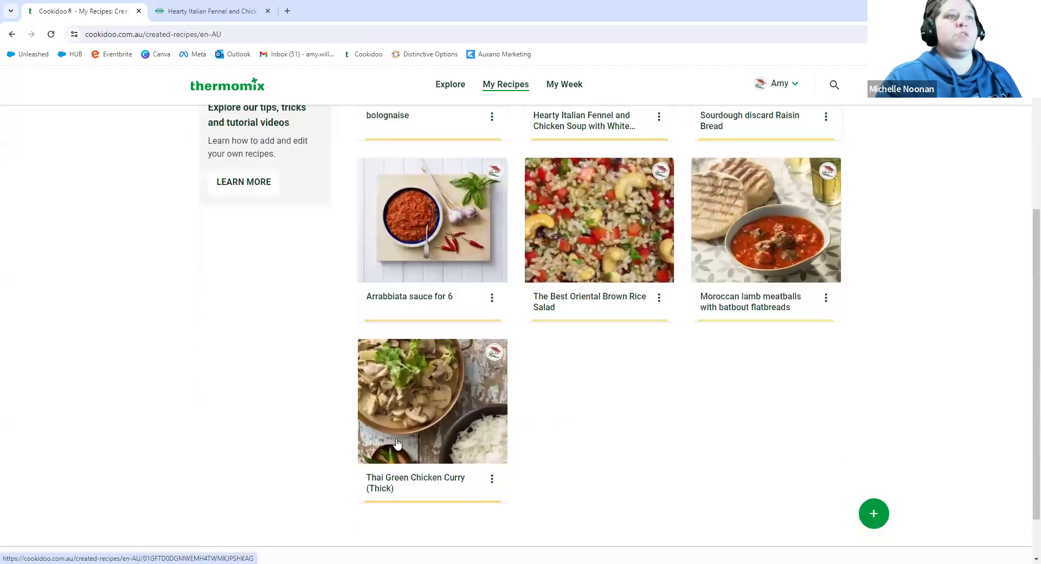
click(418, 410)
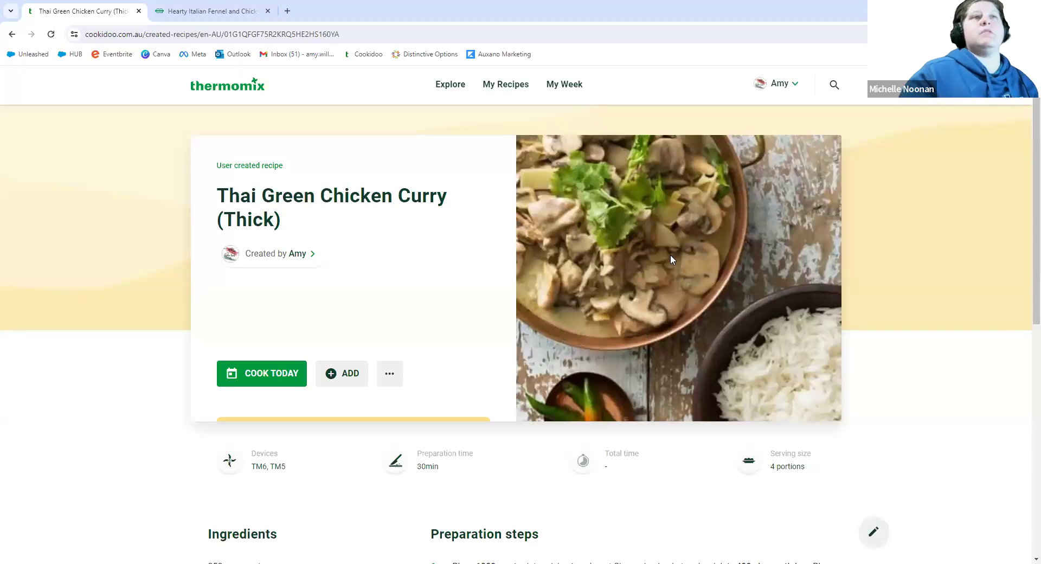
scroll(622, 321, down, 3)
scroll(623, 324, down, 4)
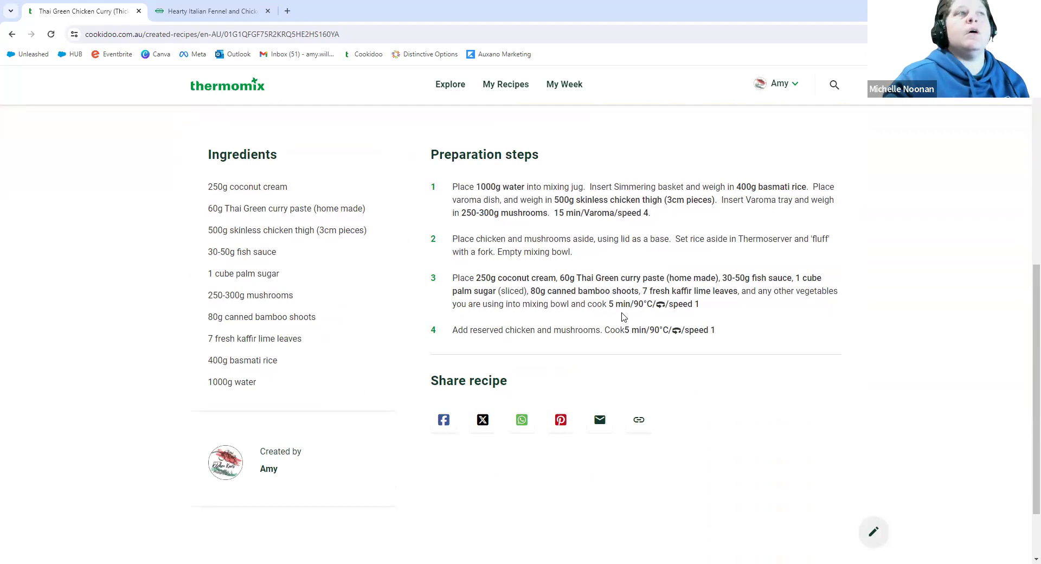
scroll(627, 208, up, 7)
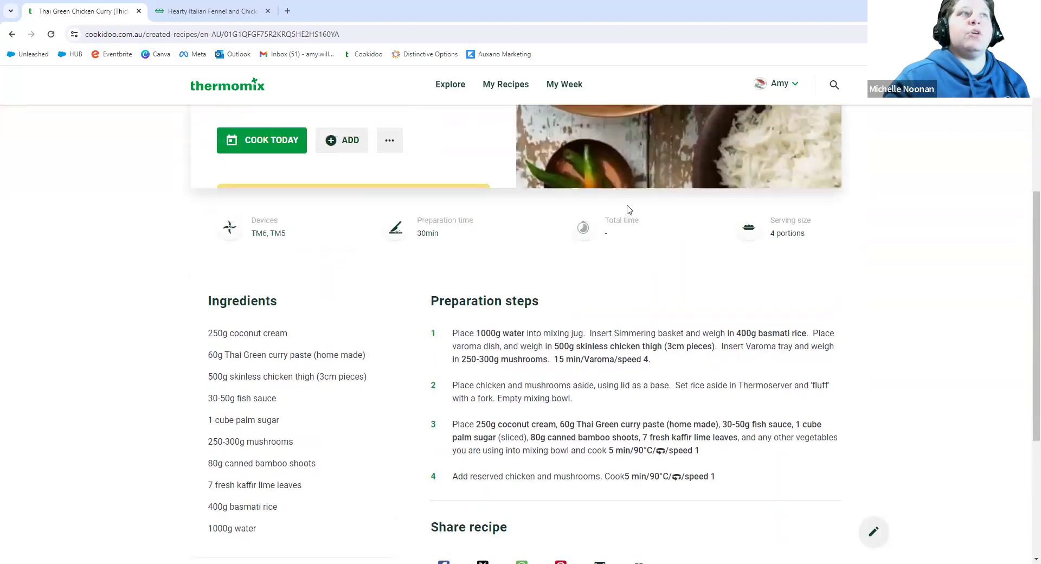